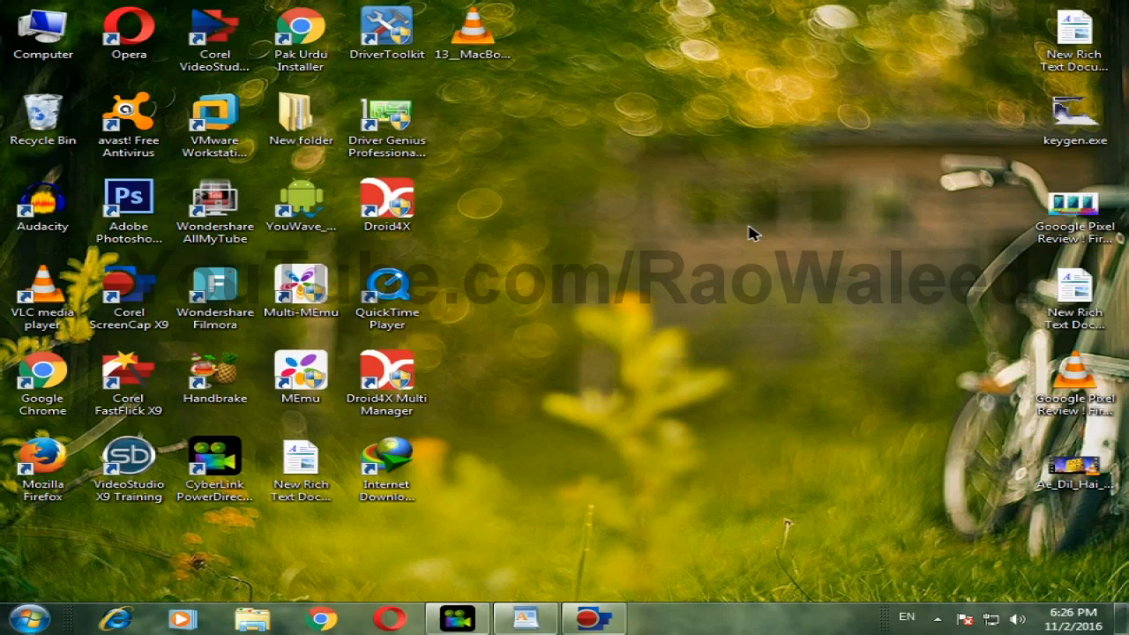
Open a new incognito Chrome window from the taskbar icon's jump list.
{"action": "right_click", "coordinate": [310, 621]}
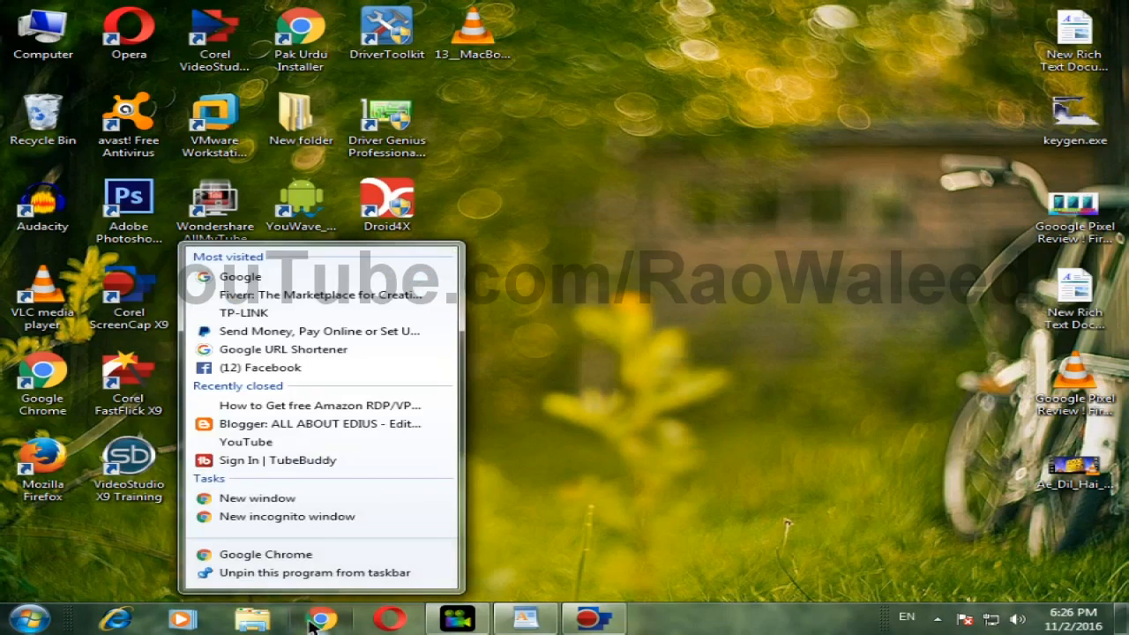
{"action": "left_click", "coordinate": [305, 518]}
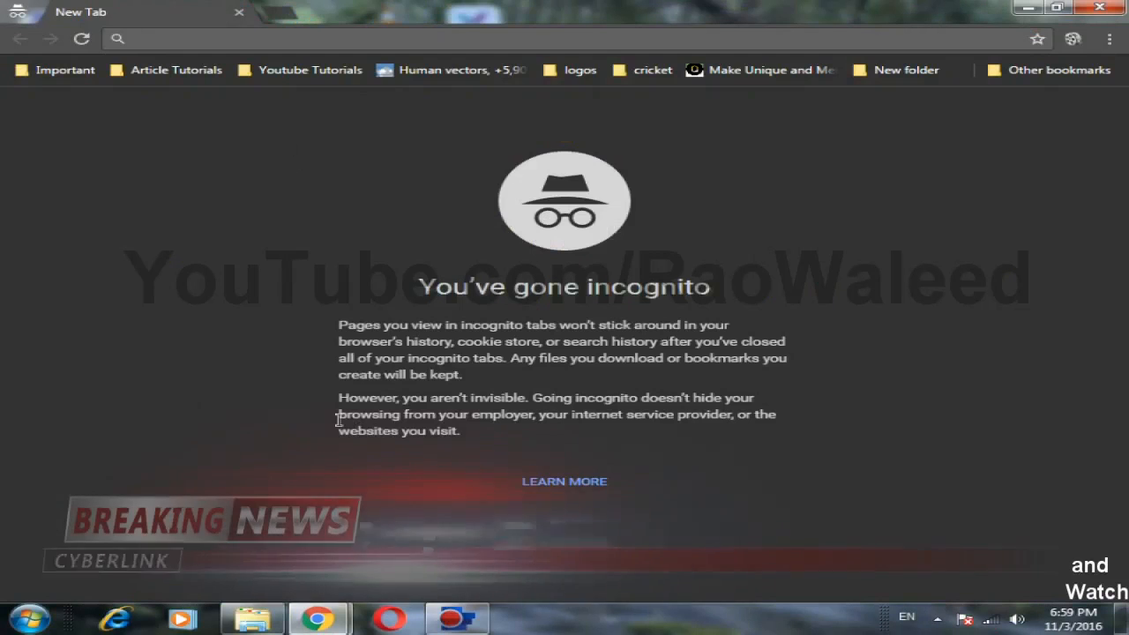
Load google.co.uk in the incognito window, discarding the autocomplete suggestion.
{"action": "type", "text": "google.com."}
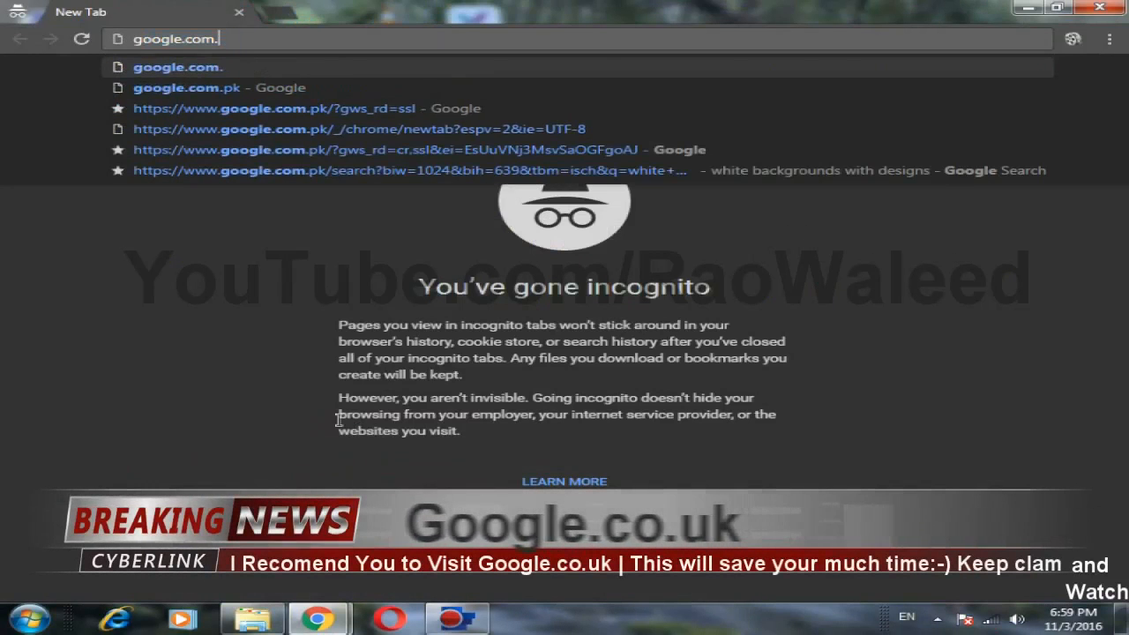
{"action": "key", "text": "BackSpace"}
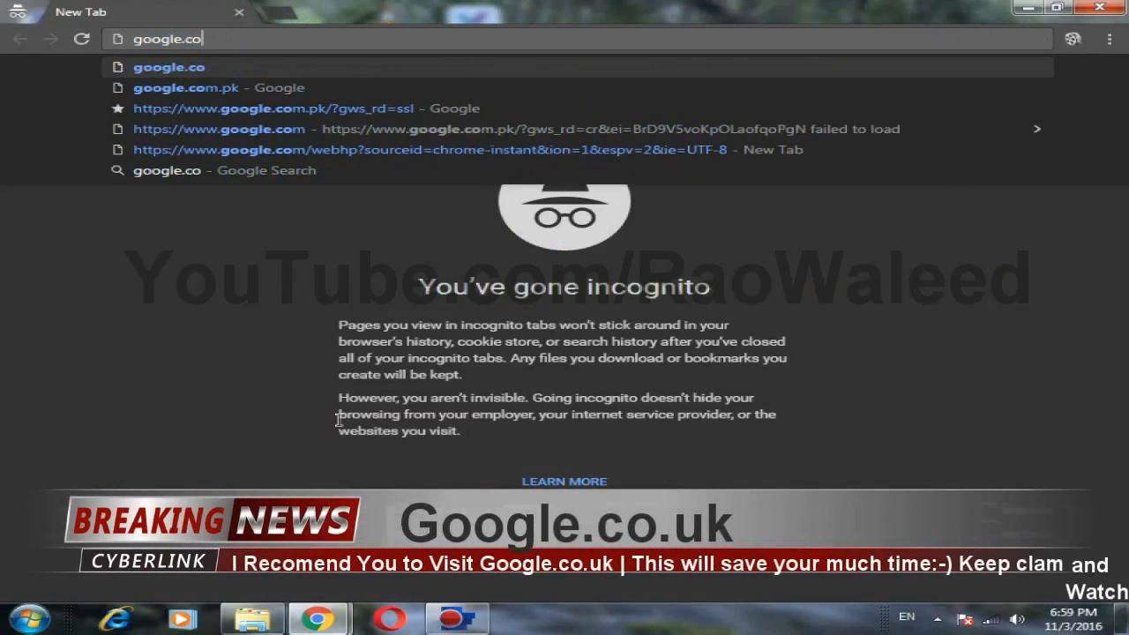
{"action": "type", "text": ".uk"}
{"action": "key", "text": "Return"}
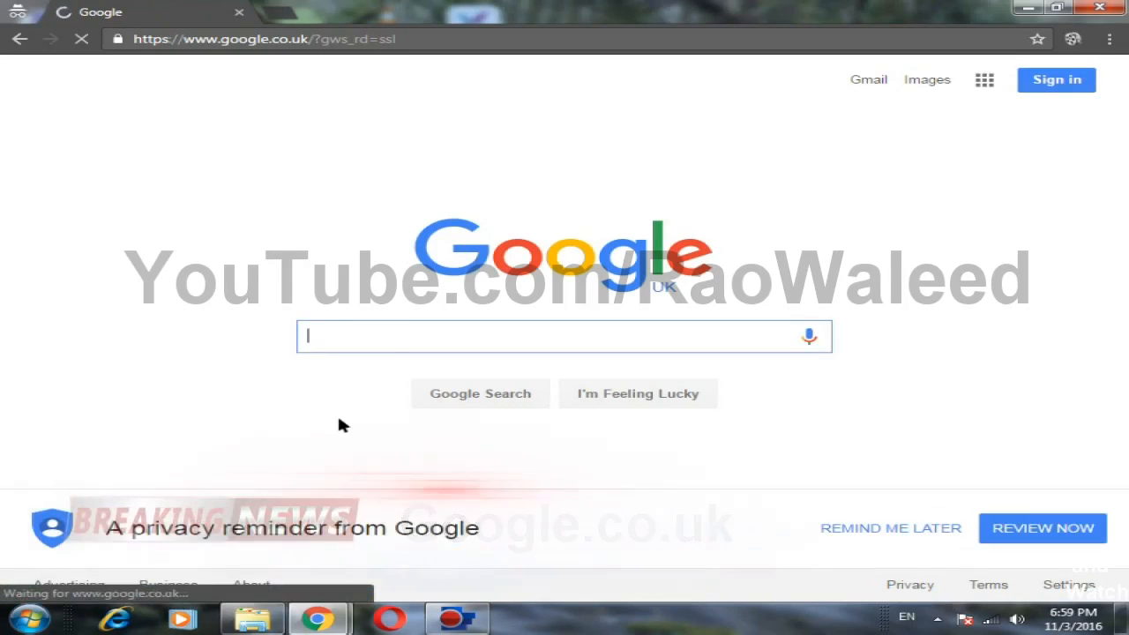
Search Google for 'amazon aws'.
{"action": "left_click", "coordinate": [355, 343]}
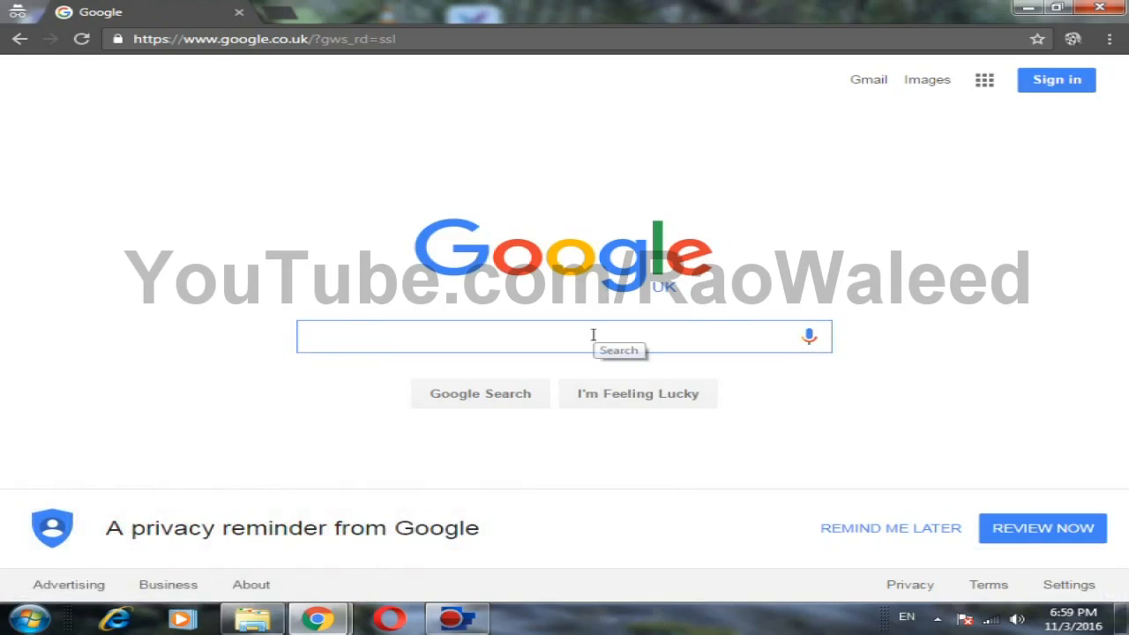
{"action": "type", "text": "amaz"}
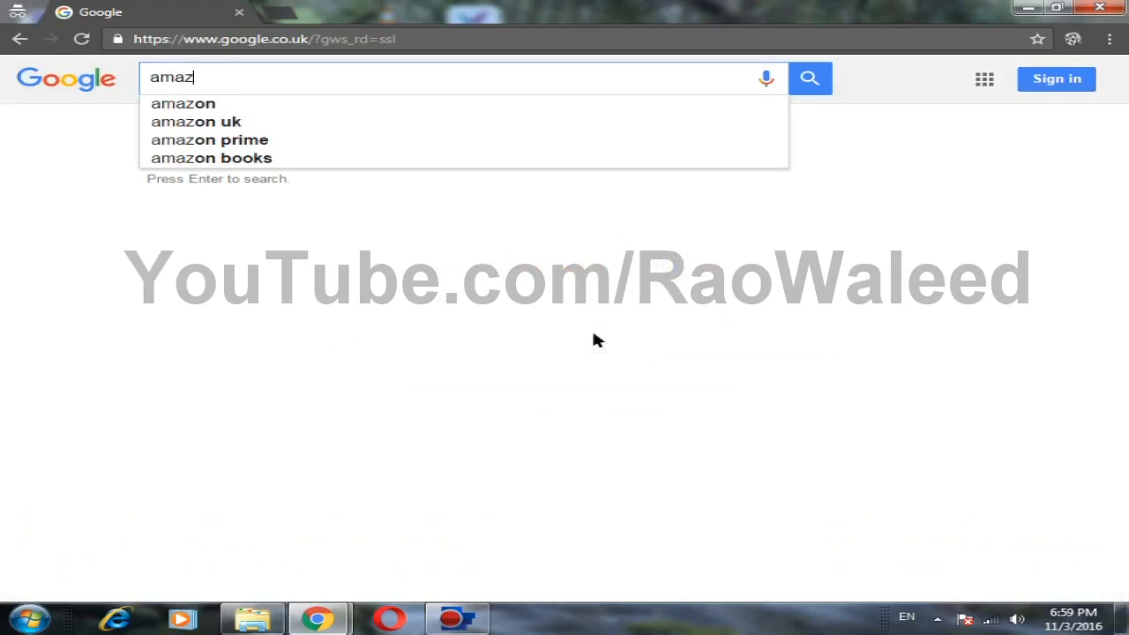
{"action": "type", "text": "on aws"}
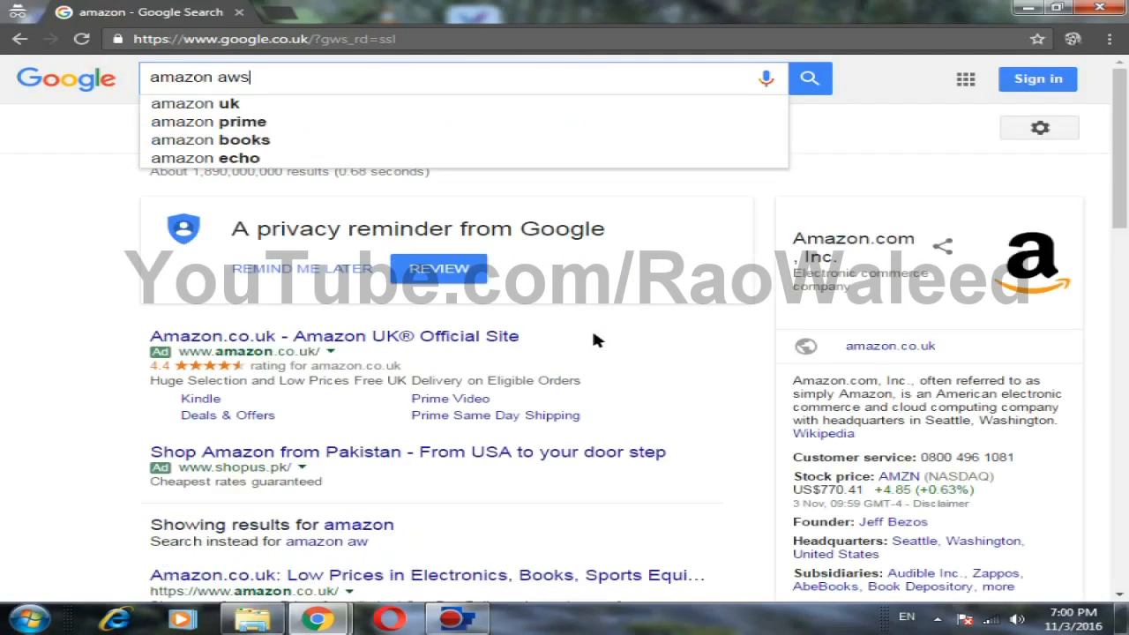
{"action": "key", "text": "Return"}
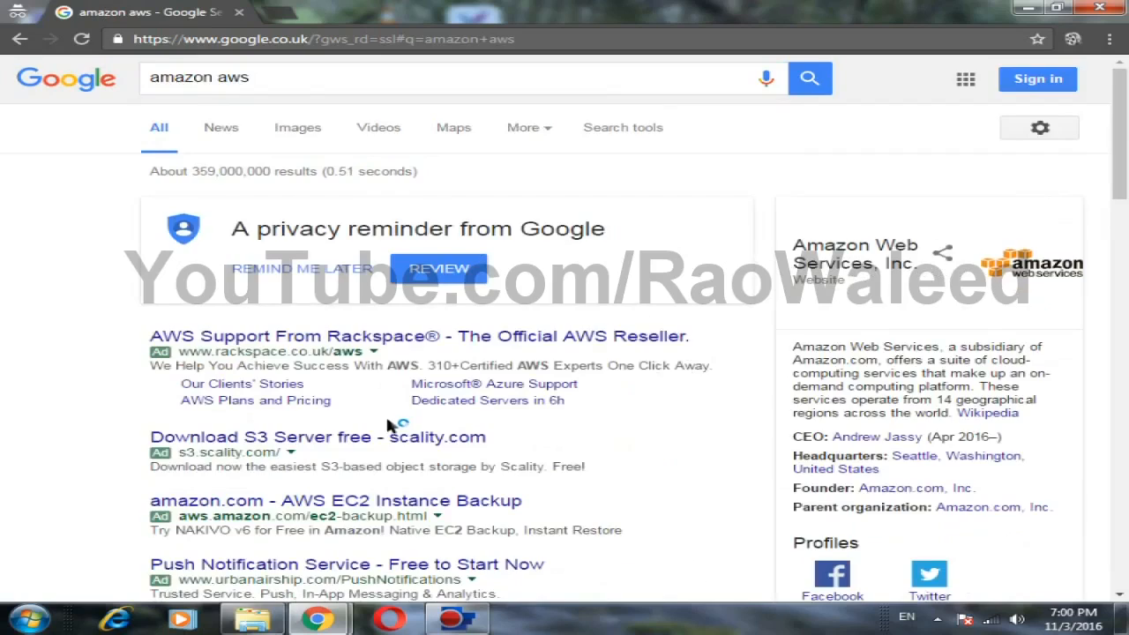
Scroll through the 'amazon aws' results to locate the official AWS link.
{"action": "scroll", "coordinate": [386, 414], "scroll_direction": "down", "scroll_amount": 3}
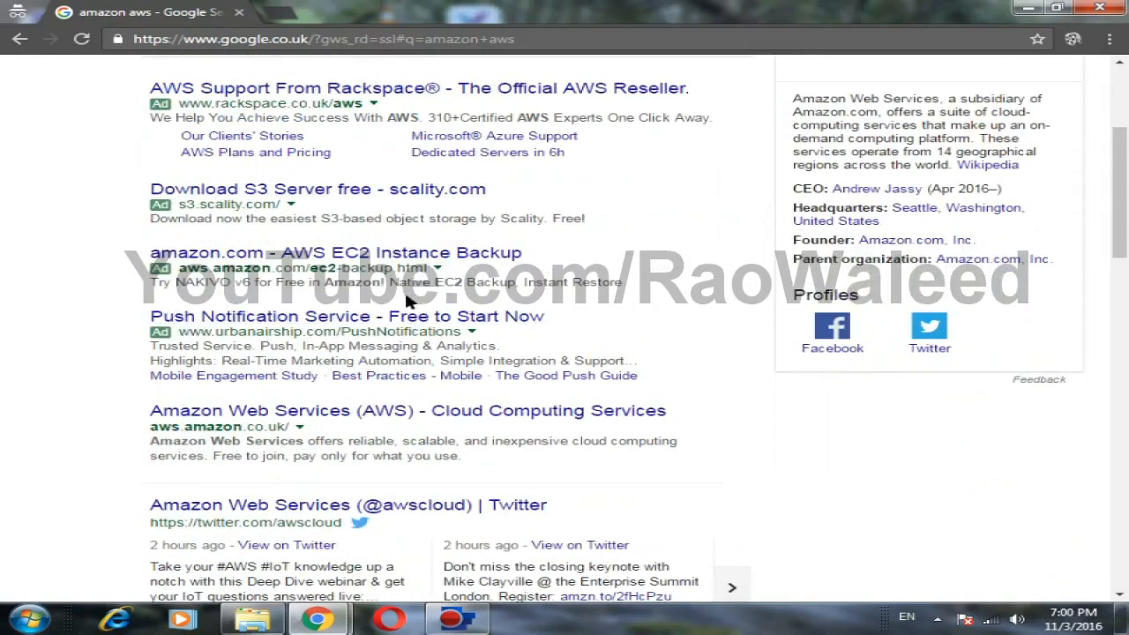
{"action": "scroll", "coordinate": [405, 300], "scroll_direction": "down", "scroll_amount": 7}
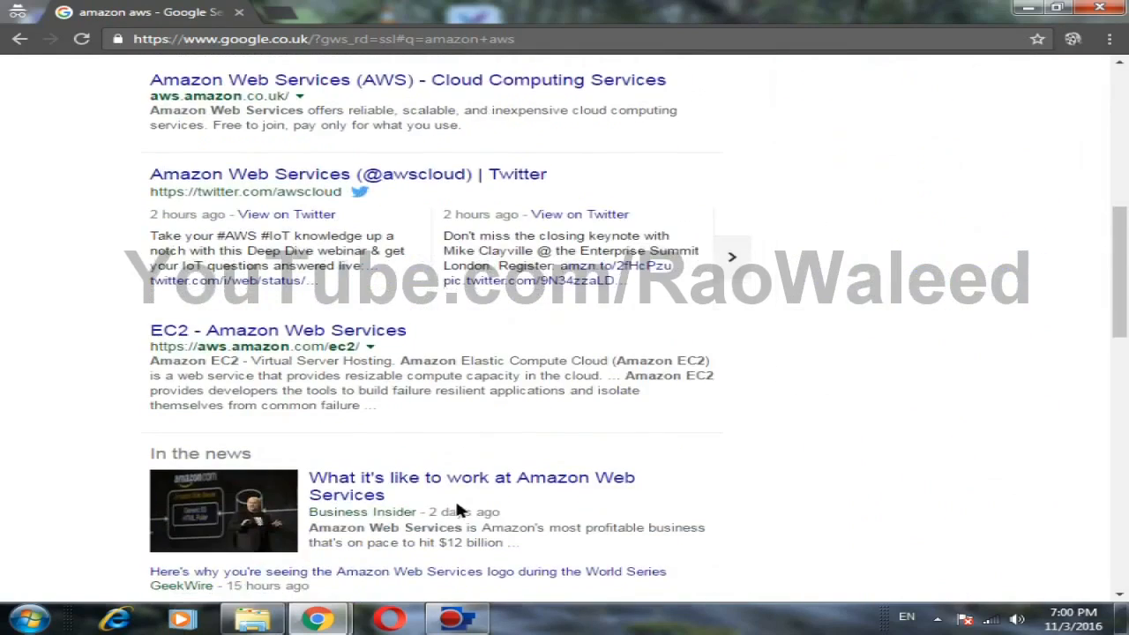
{"action": "scroll", "coordinate": [462, 526], "scroll_direction": "down", "scroll_amount": 1}
{"action": "scroll", "coordinate": [462, 526], "scroll_direction": "up", "scroll_amount": 8}
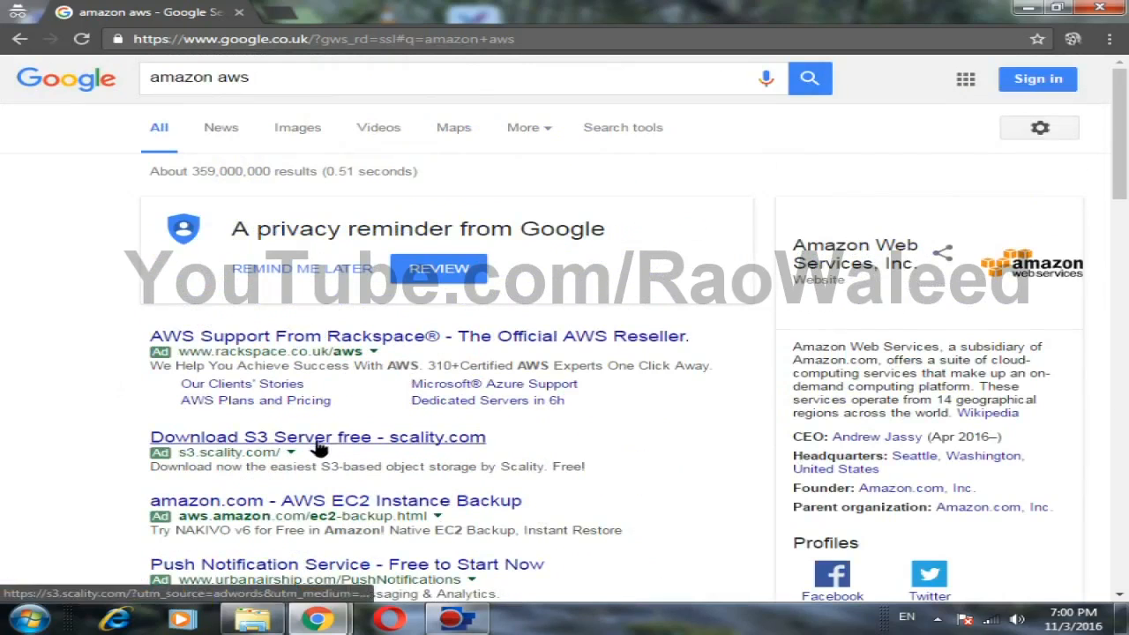
{"action": "scroll", "coordinate": [148, 404], "scroll_direction": "down", "scroll_amount": 1}
{"action": "scroll", "coordinate": [151, 406], "scroll_direction": "up", "scroll_amount": 1}
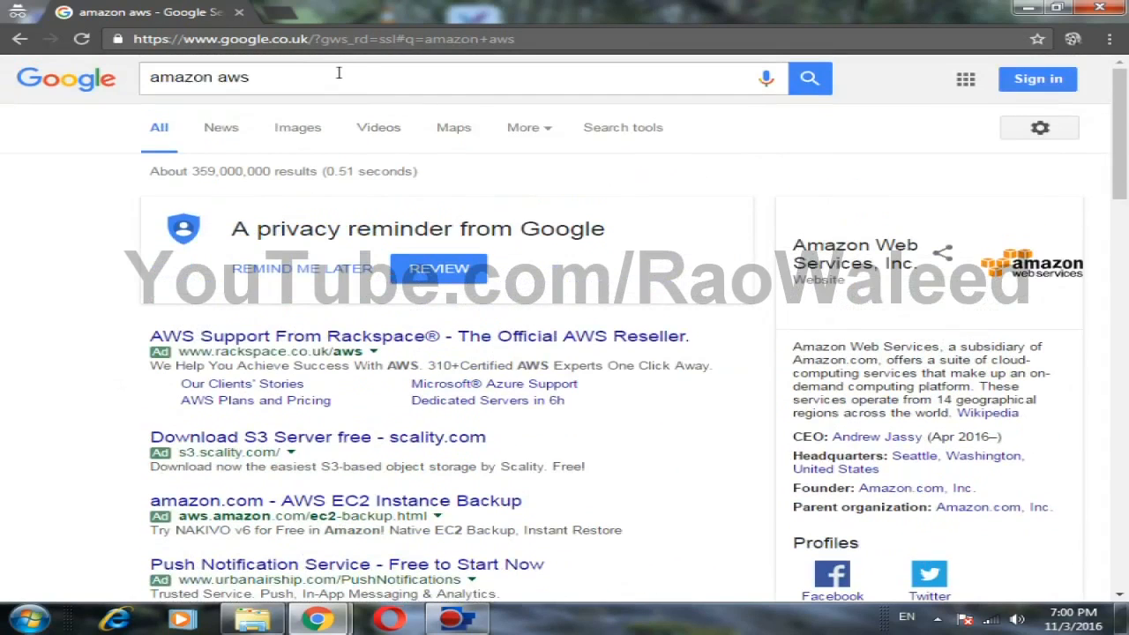
{"action": "left_click", "coordinate": [338, 74]}
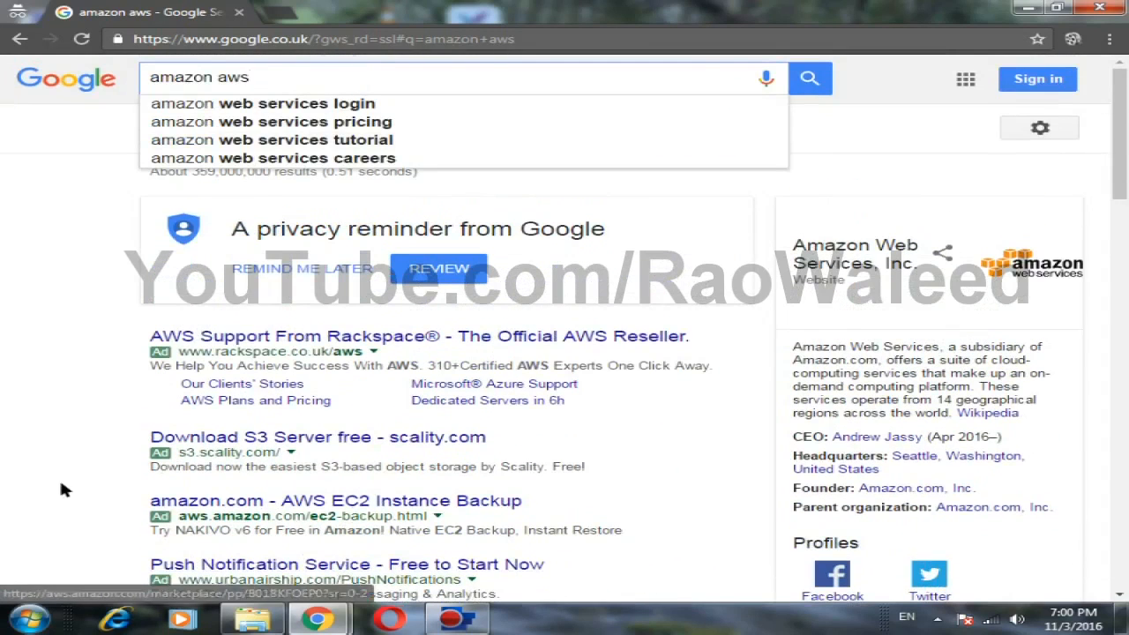
{"action": "scroll", "coordinate": [61, 490], "scroll_direction": "down", "scroll_amount": 1}
{"action": "scroll", "coordinate": [60, 489], "scroll_direction": "down", "scroll_amount": 1}
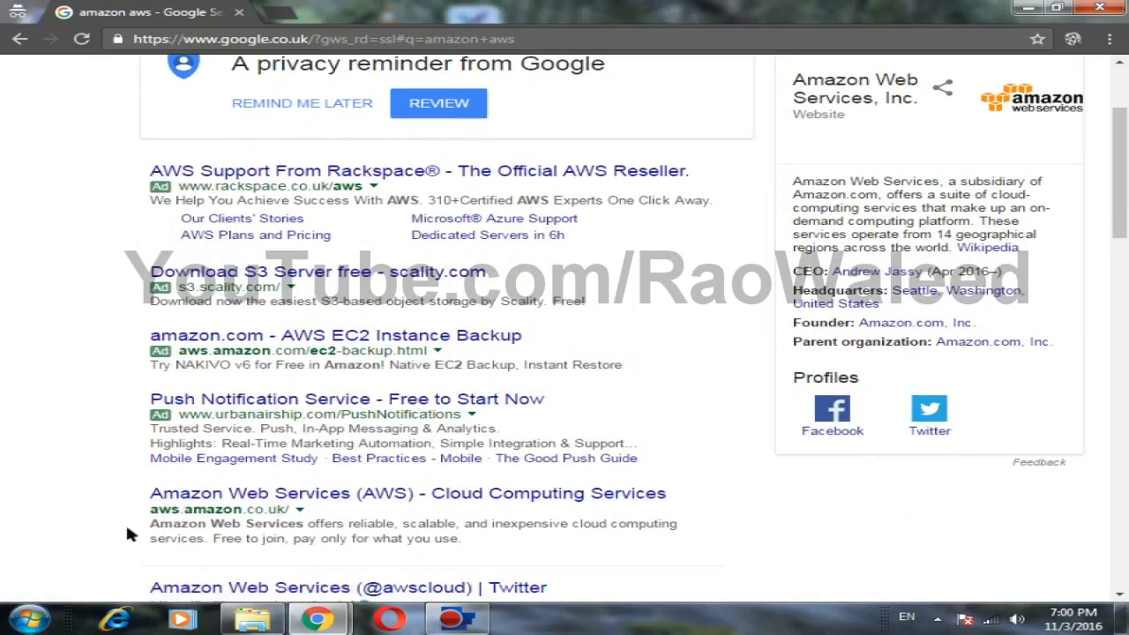
Open the Amazon Web Services result and go to Sign In to the Console.
{"action": "left_click", "coordinate": [381, 493]}
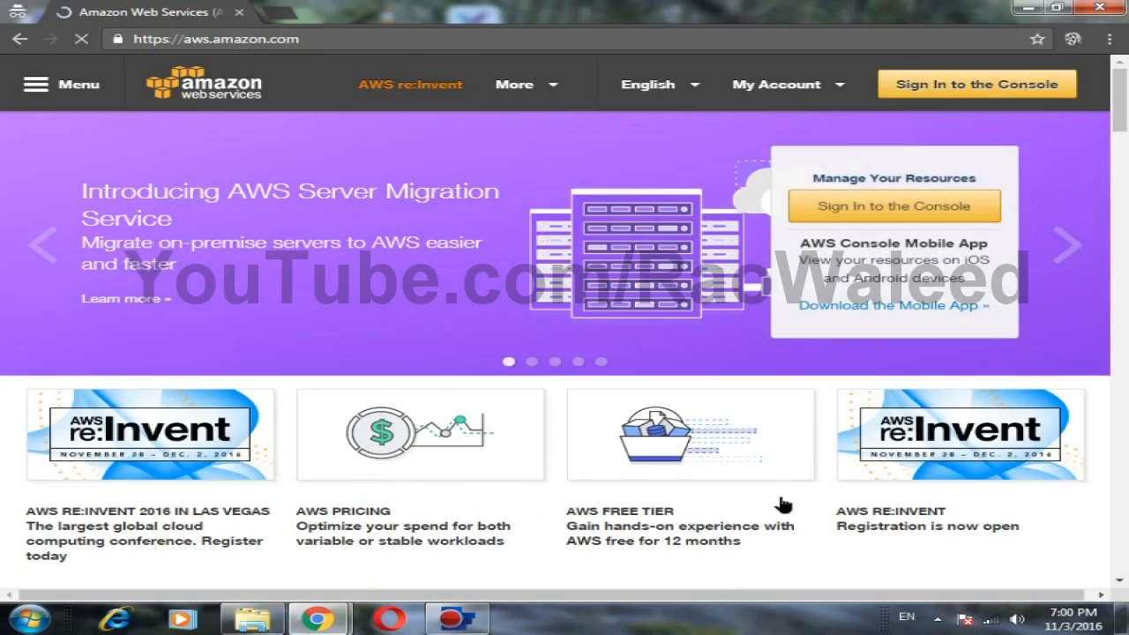
{"action": "mouse_move", "coordinate": [793, 99]}
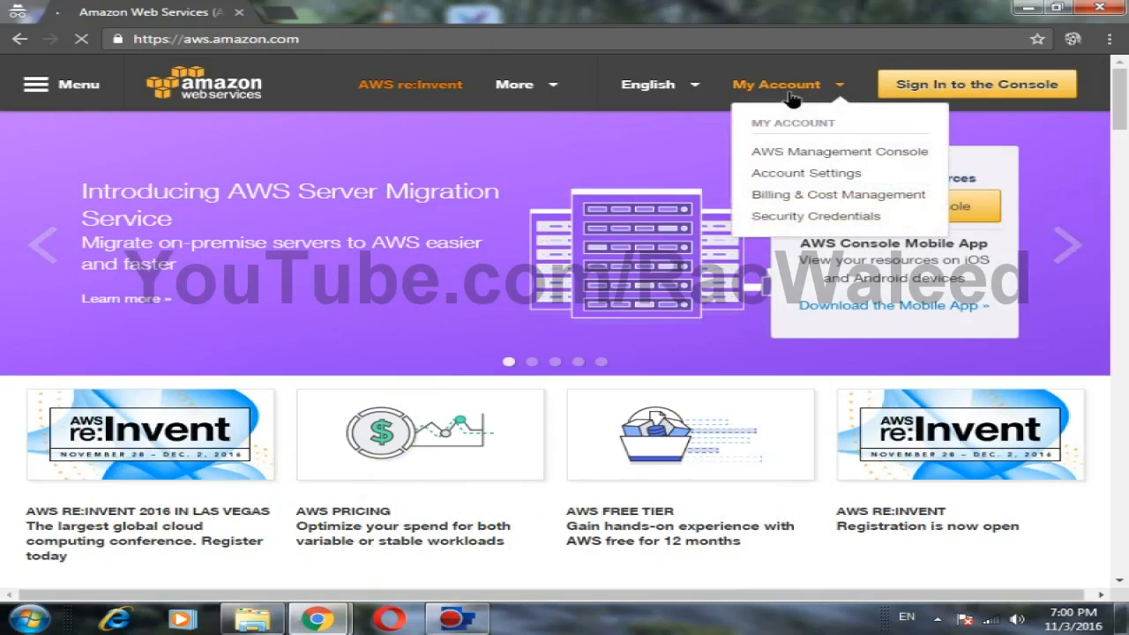
{"action": "left_click", "coordinate": [921, 100]}
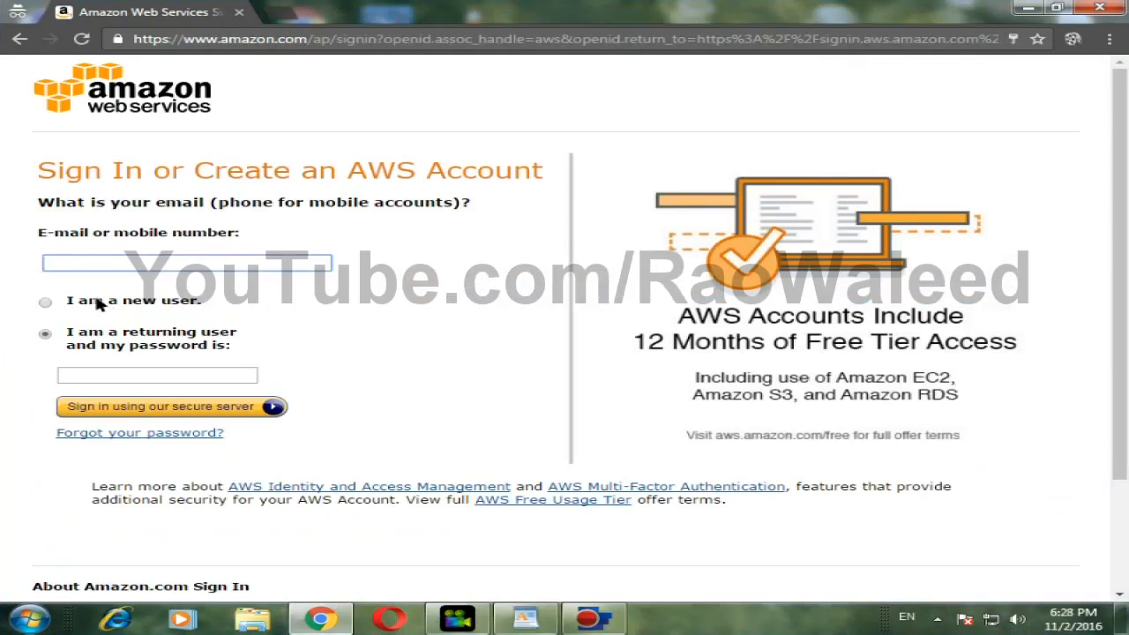
Choose 'I am a new user', enter a Gmail address and submit it.
{"action": "left_click", "coordinate": [97, 303]}
{"action": "left_click", "coordinate": [125, 266]}
{"action": "type", "text": "mr"}
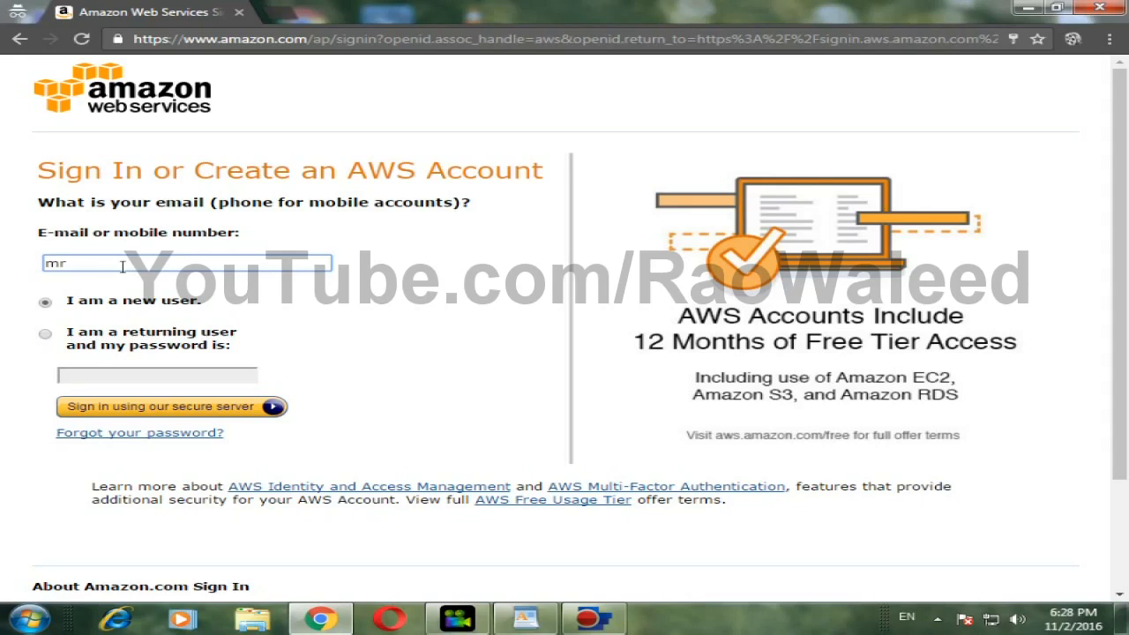
{"action": "key", "text": "BackSpace"}
{"action": "key", "text": "BackSpace"}
{"action": "key", "text": "BackSpace"}
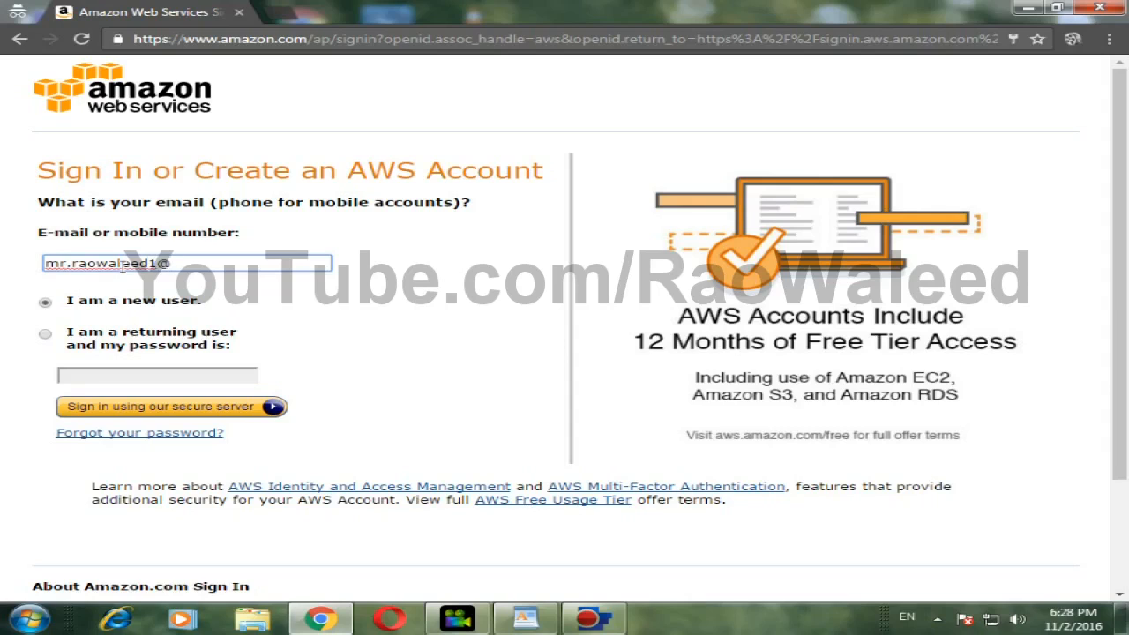
{"action": "left_click", "coordinate": [139, 415]}
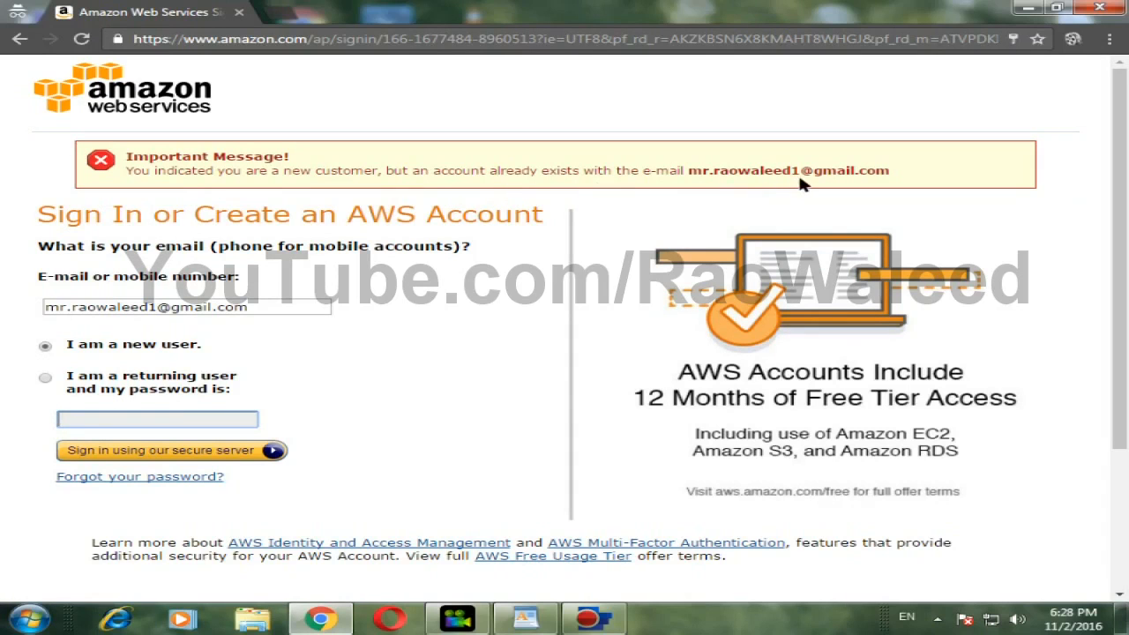
Change the e-mail domain from gmail to yahoo, remove the stray 1, and resubmit.
{"action": "left_click_drag", "start_coordinate": [262, 307], "coordinate": [174, 307]}
{"action": "left_click", "coordinate": [209, 307]}
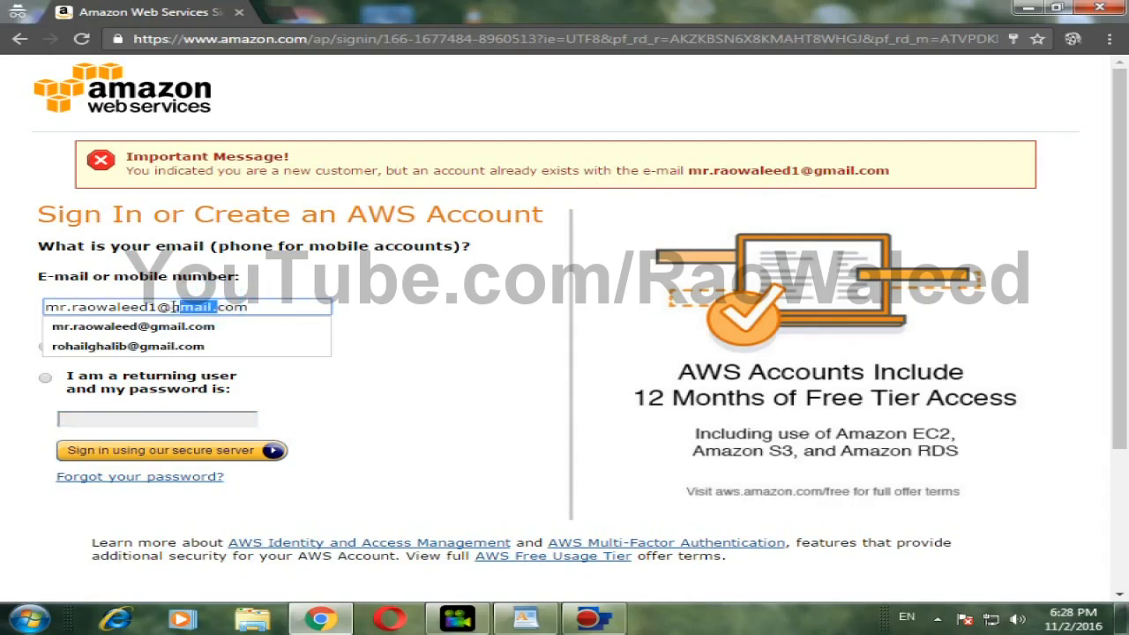
{"action": "left_click", "coordinate": [212, 307]}
{"action": "left_click_drag", "start_coordinate": [213, 307], "coordinate": [169, 307]}
{"action": "type", "text": "ya"}
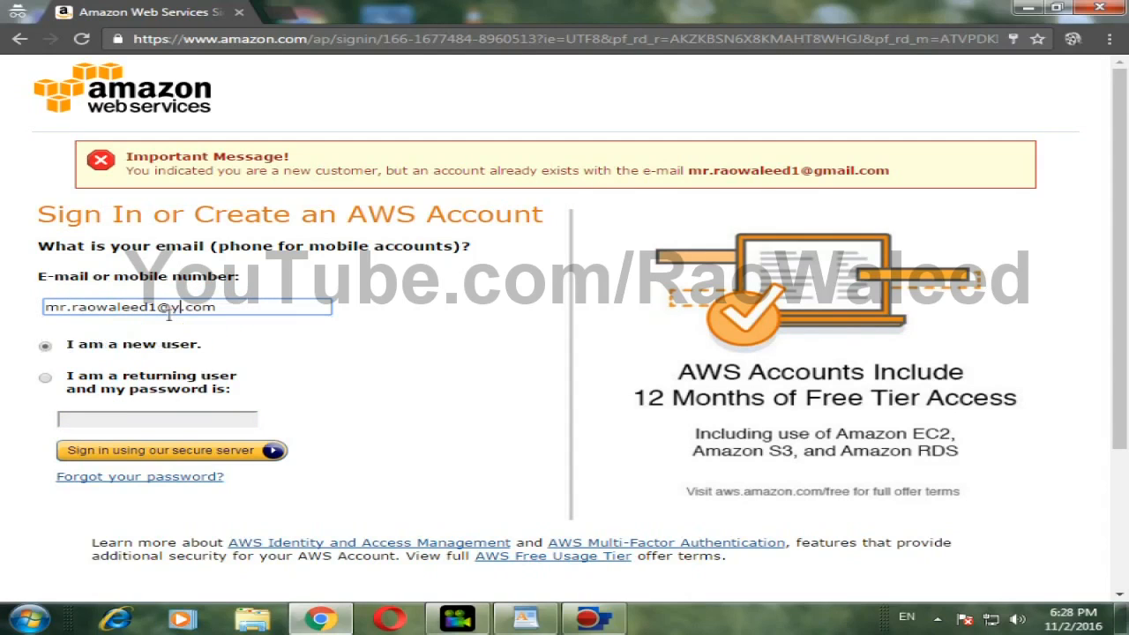
{"action": "type", "text": "hoo"}
{"action": "left_click", "coordinate": [157, 307]}
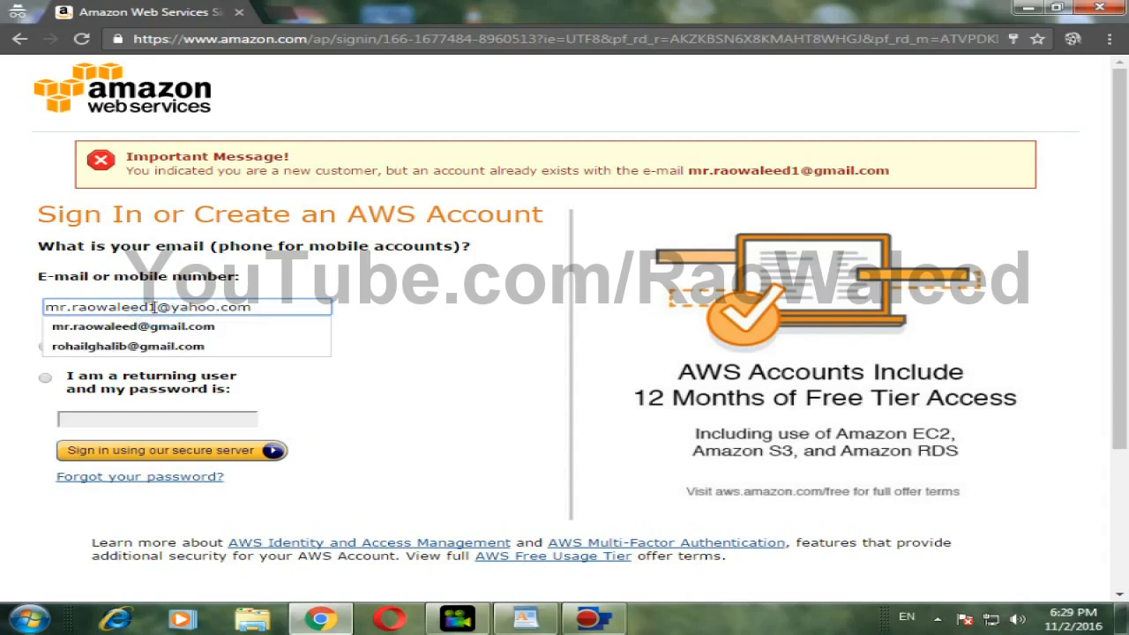
{"action": "key", "text": "BackSpace"}
{"action": "left_click", "coordinate": [169, 458]}
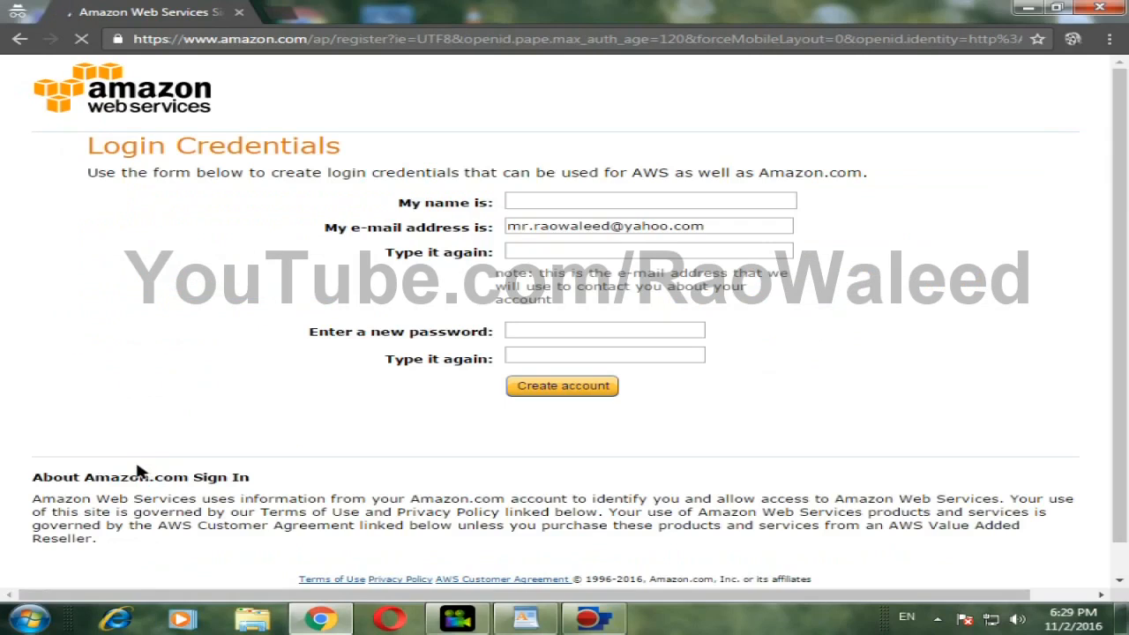
Enter the account holder's name and open Yahoo in a new tab.
{"action": "left_click", "coordinate": [538, 202]}
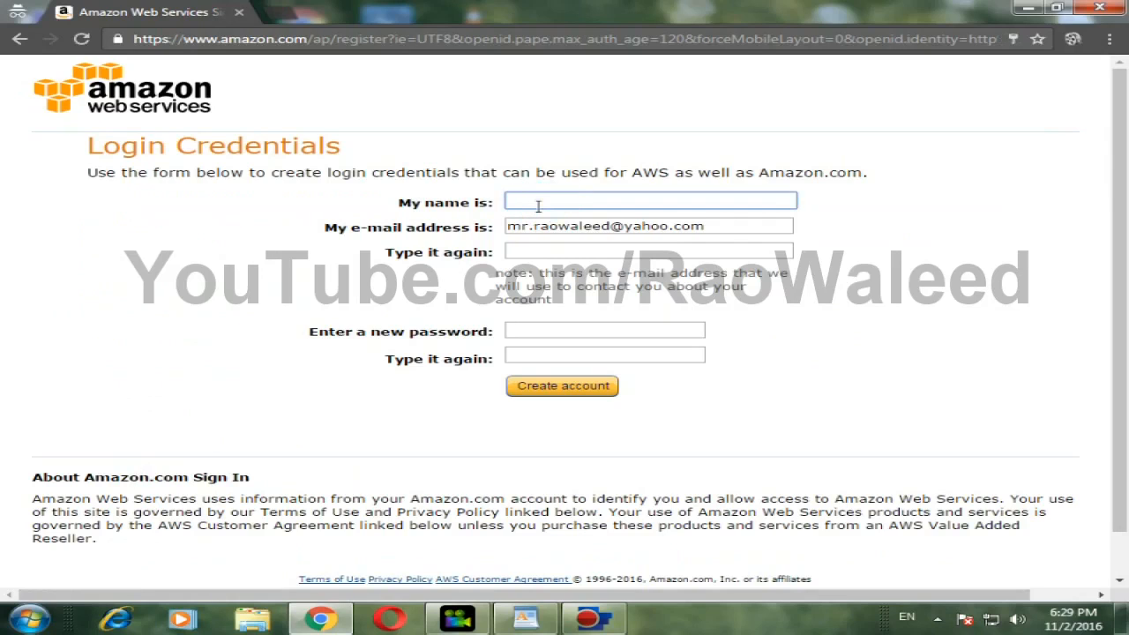
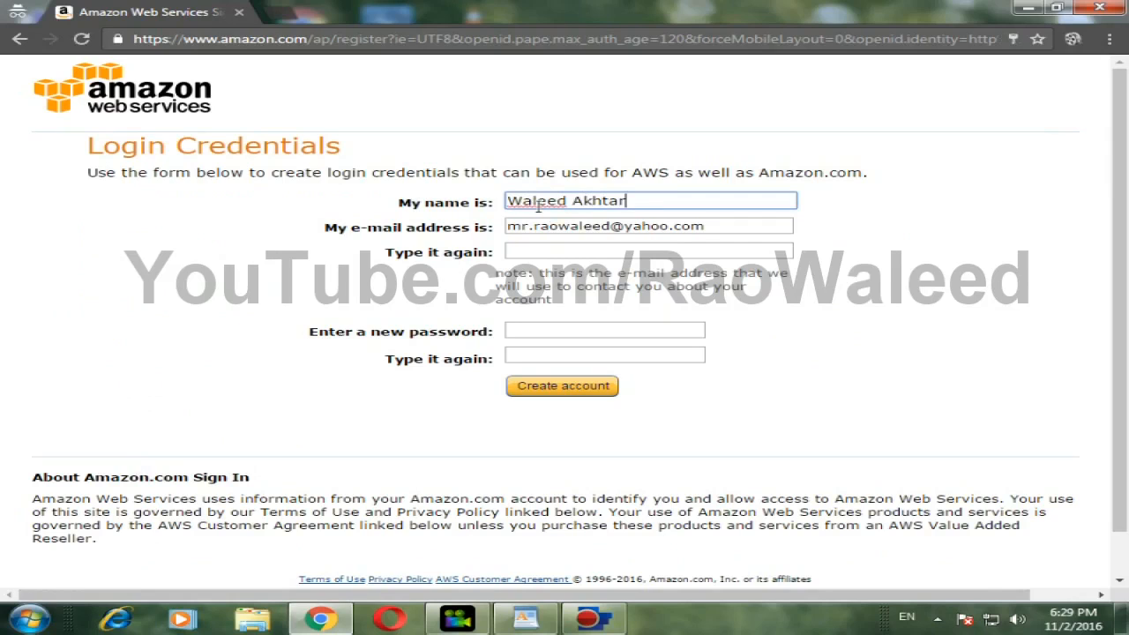
{"action": "key", "text": "Tab"}
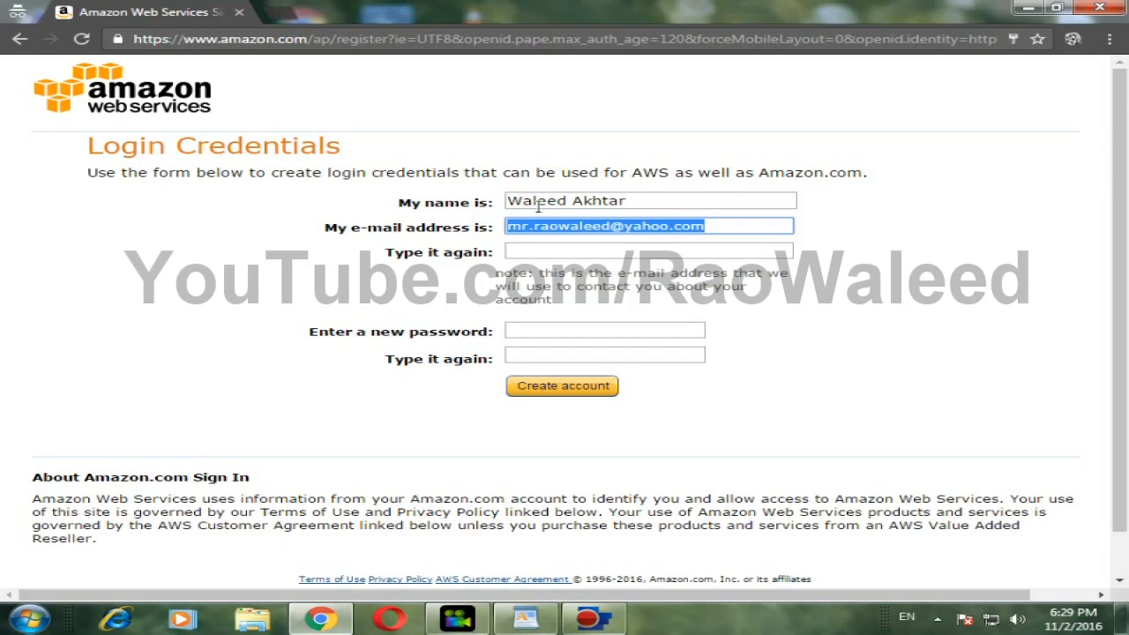
{"action": "left_click", "coordinate": [269, 13]}
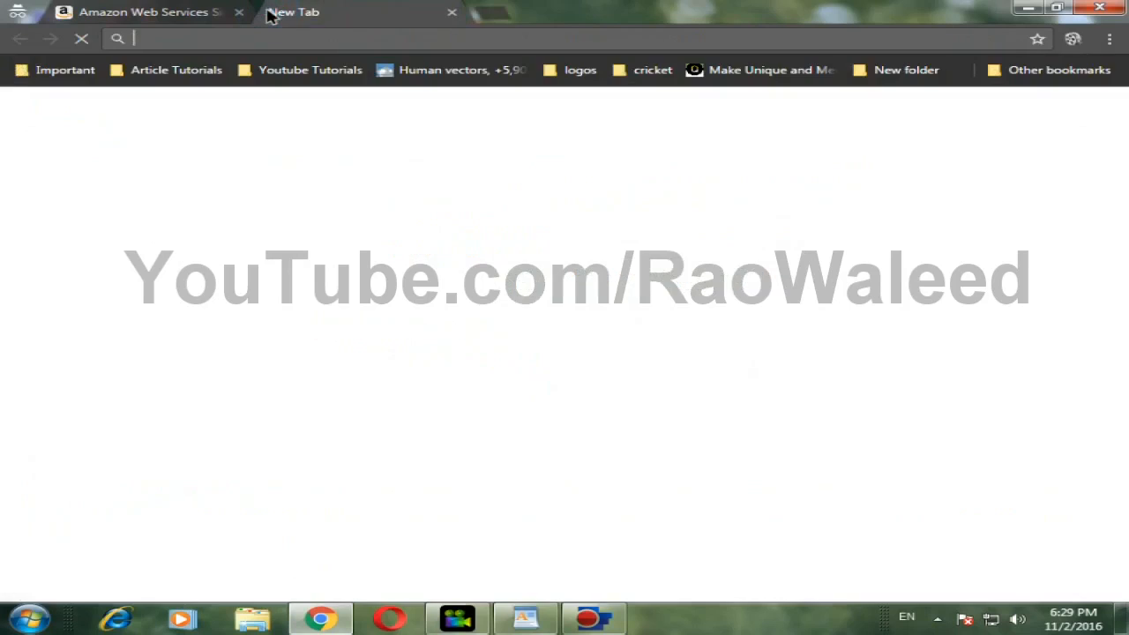
{"action": "type", "text": "yahoo.com"}
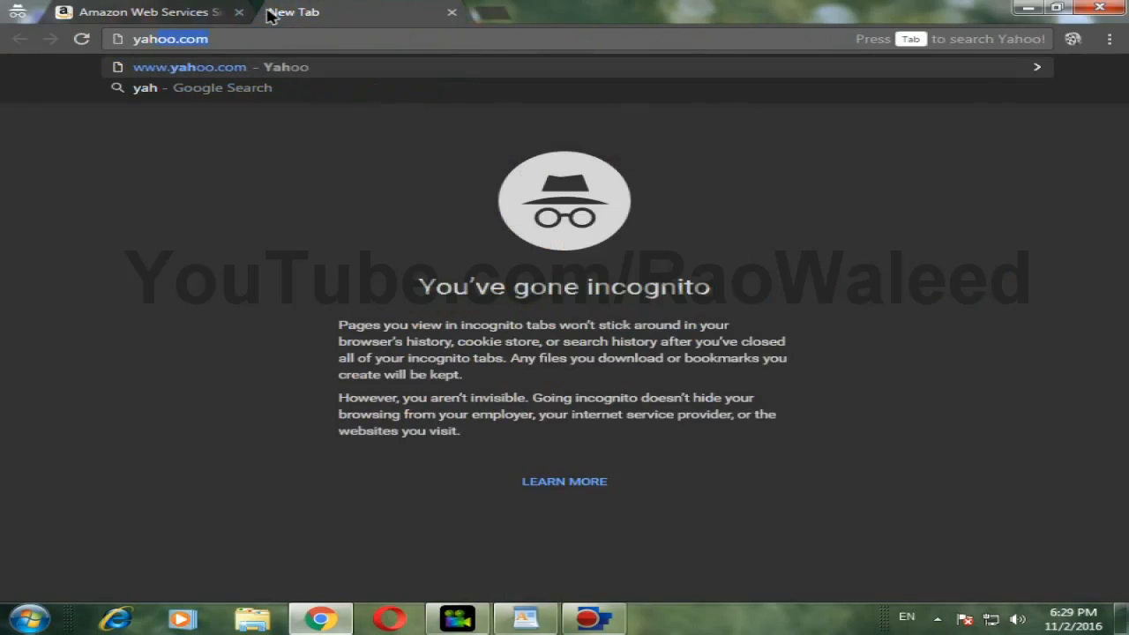
{"action": "key", "text": "Return"}
{"action": "key", "text": "ctrl+Tab"}
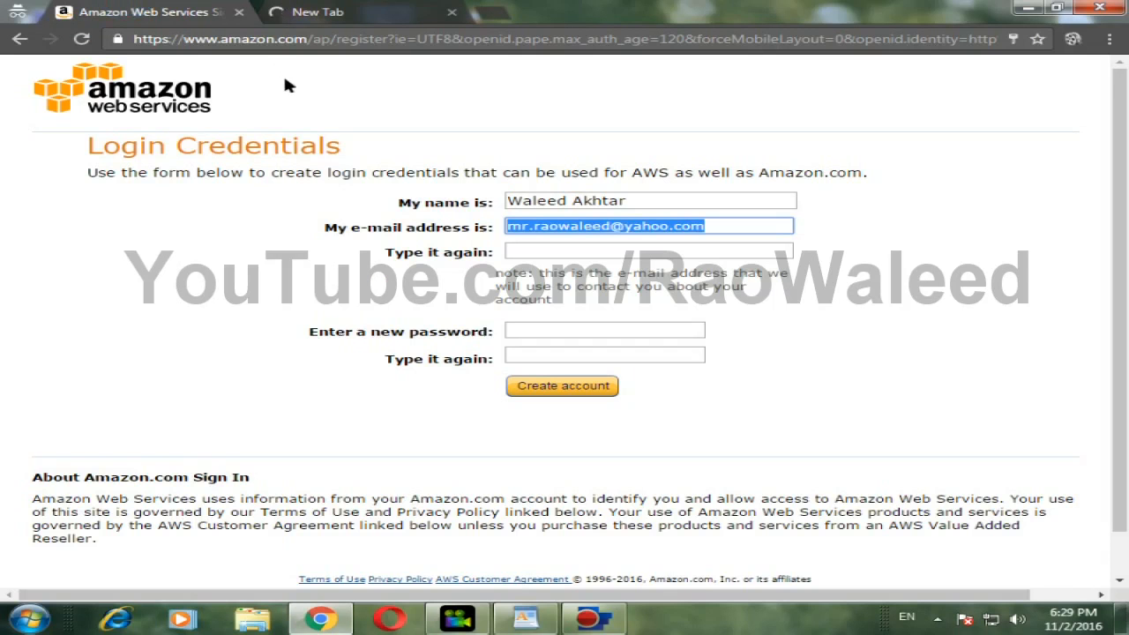
{"action": "left_click", "coordinate": [289, 16]}
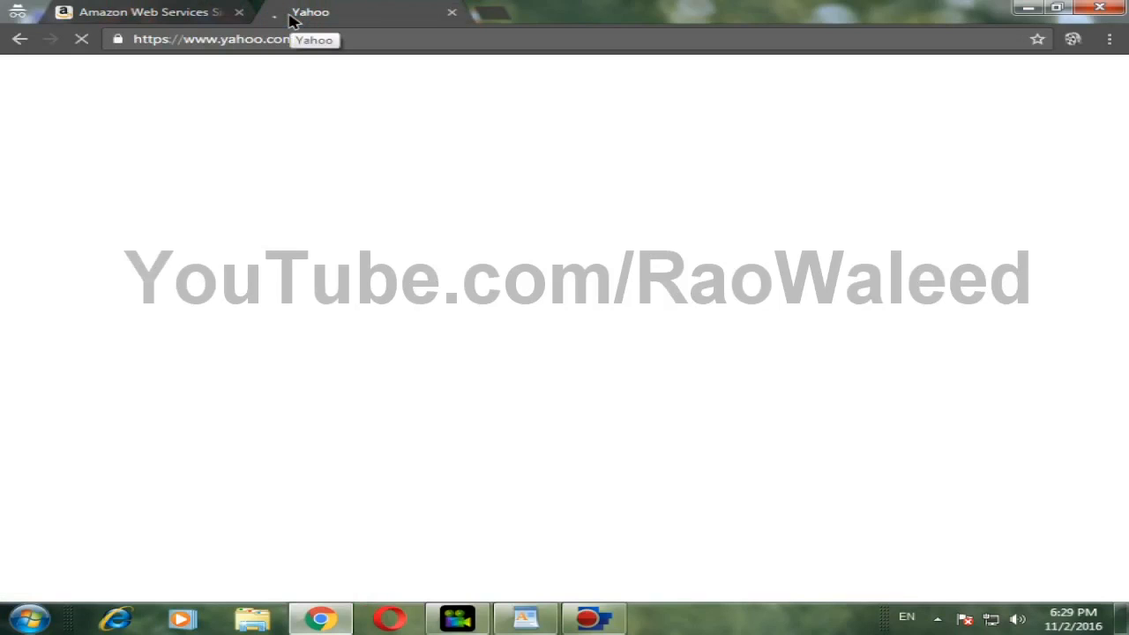
{"action": "key", "text": "ctrl+Tab"}
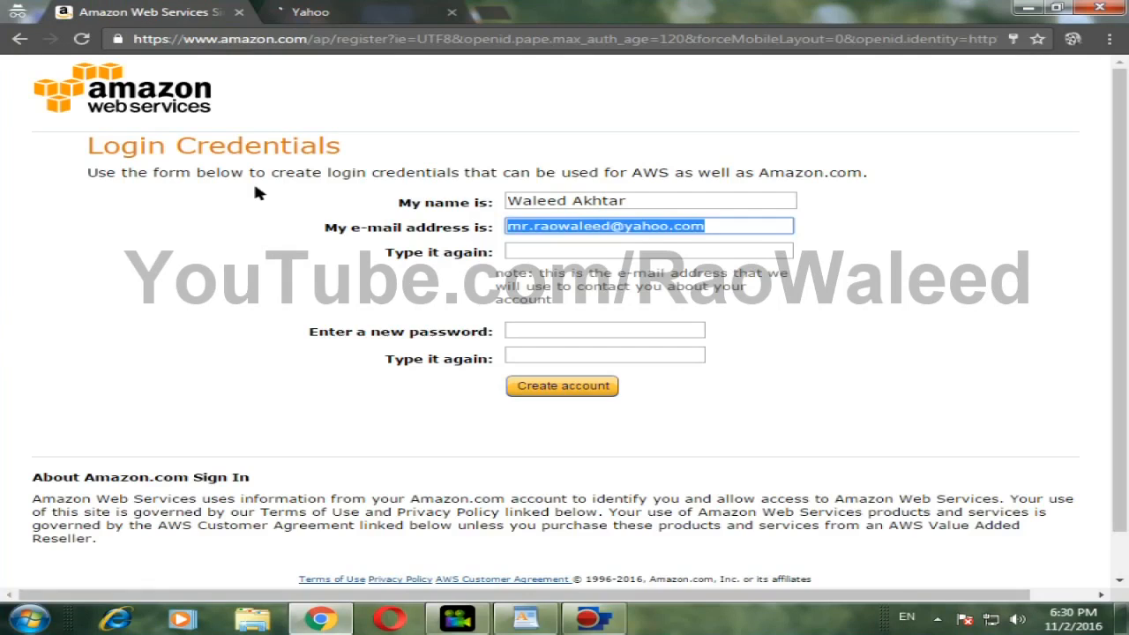
Copy the e-mail address into the 'Type it again' confirmation field.
{"action": "left_click", "coordinate": [609, 252]}
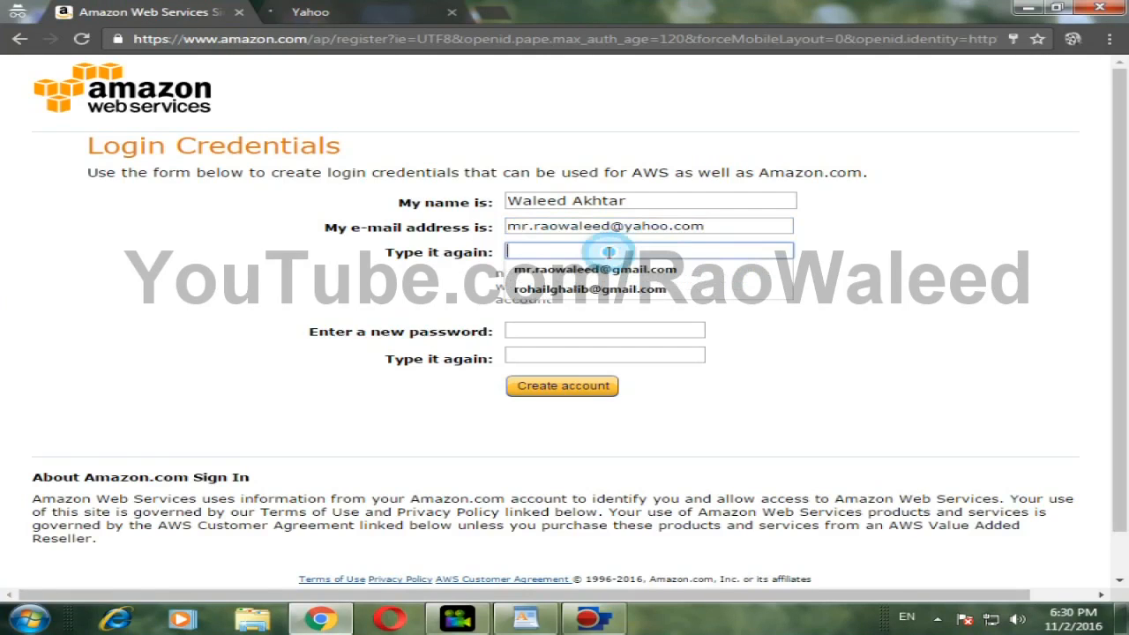
{"action": "double_click", "coordinate": [719, 224]}
{"action": "left_click_drag", "start_coordinate": [518, 226], "coordinate": [508, 226]}
{"action": "right_click", "coordinate": [561, 225]}
{"action": "left_click", "coordinate": [609, 253]}
{"action": "right_click", "coordinate": [561, 252]}
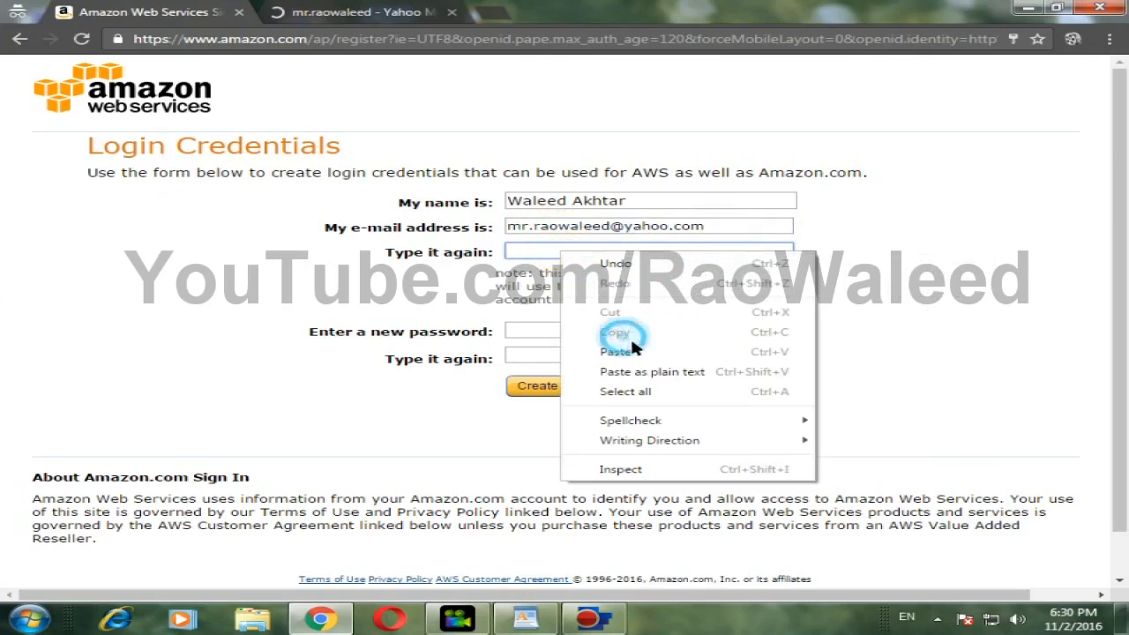
{"action": "left_click", "coordinate": [617, 351]}
Enter the account password, repeat it, and create the account.
{"action": "left_click", "coordinate": [574, 330]}
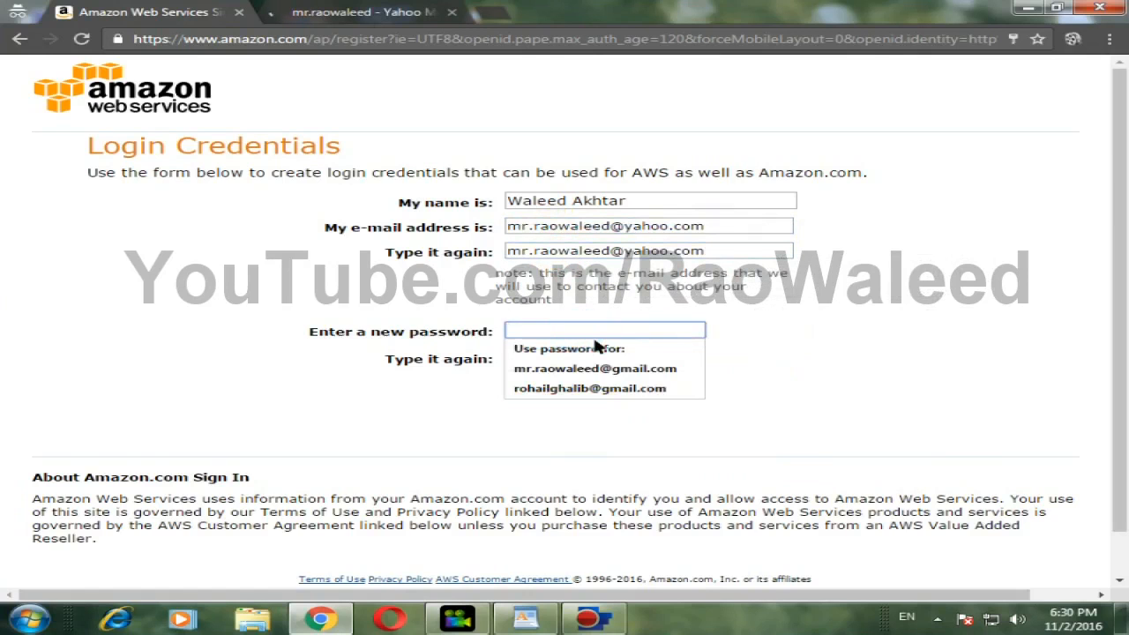
{"action": "type", "text": "****"}
{"action": "type", "text": "•••••"}
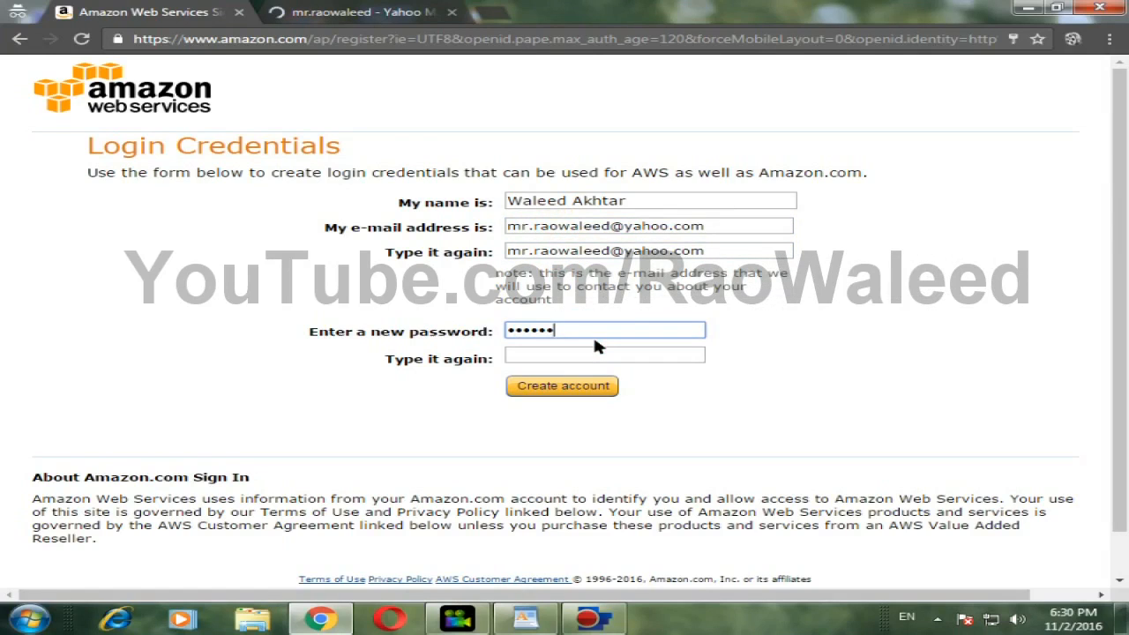
{"action": "left_click", "coordinate": [637, 354]}
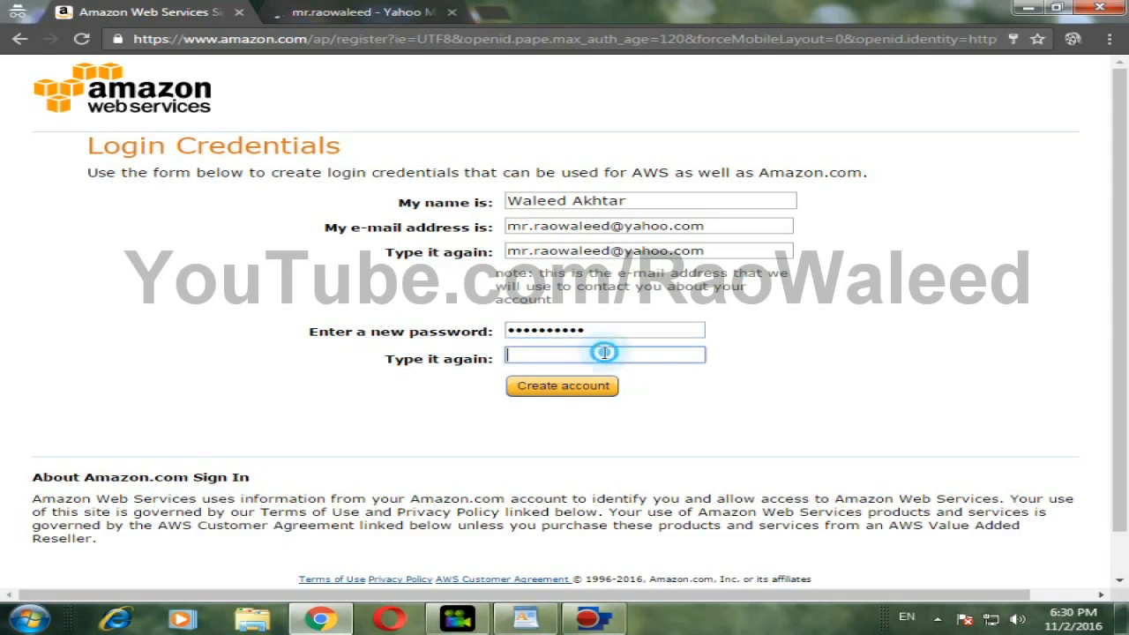
{"action": "type", "text": "••••••••••"}
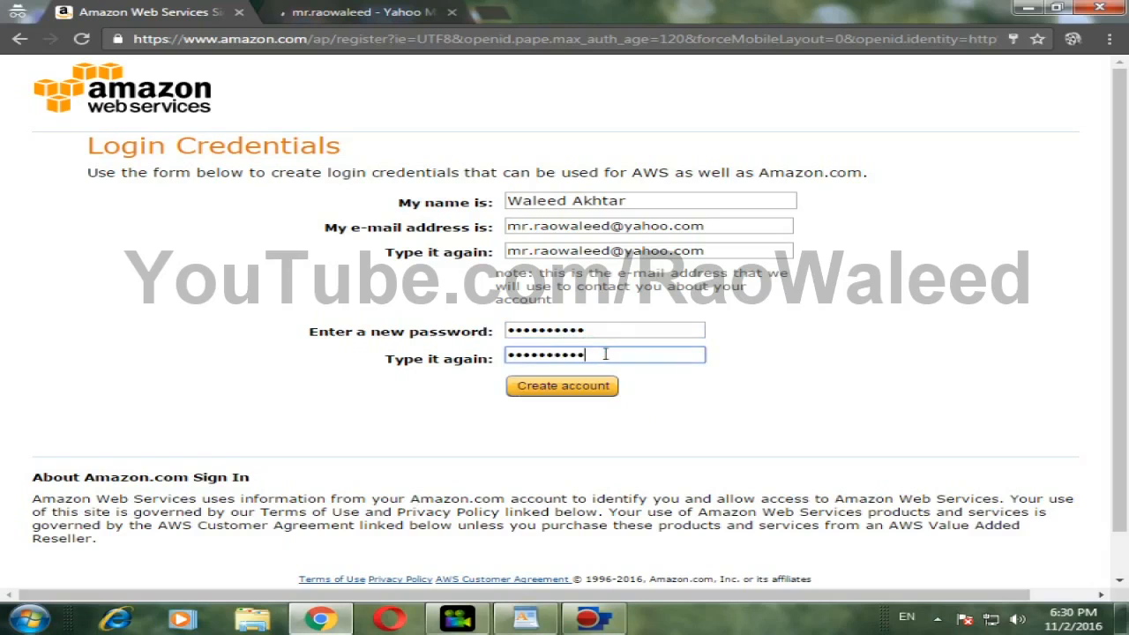
{"action": "left_click", "coordinate": [557, 386]}
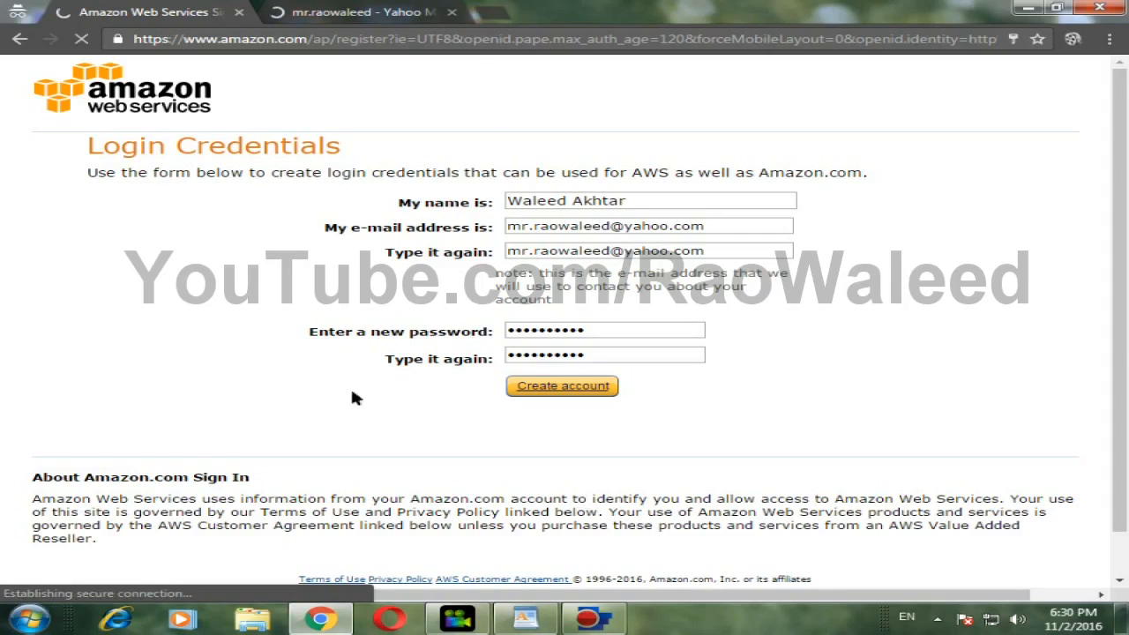
Check the Yahoo Mail inbox, then close that tab and return to sign-up.
{"action": "left_click", "coordinate": [413, 9]}
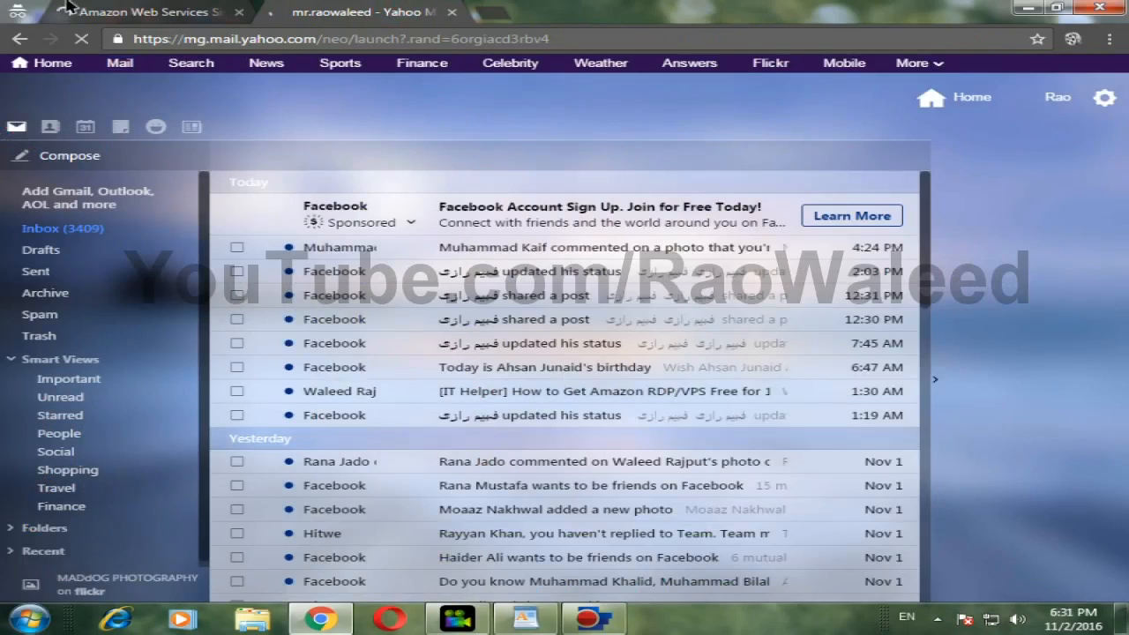
{"action": "left_click", "coordinate": [70, 9]}
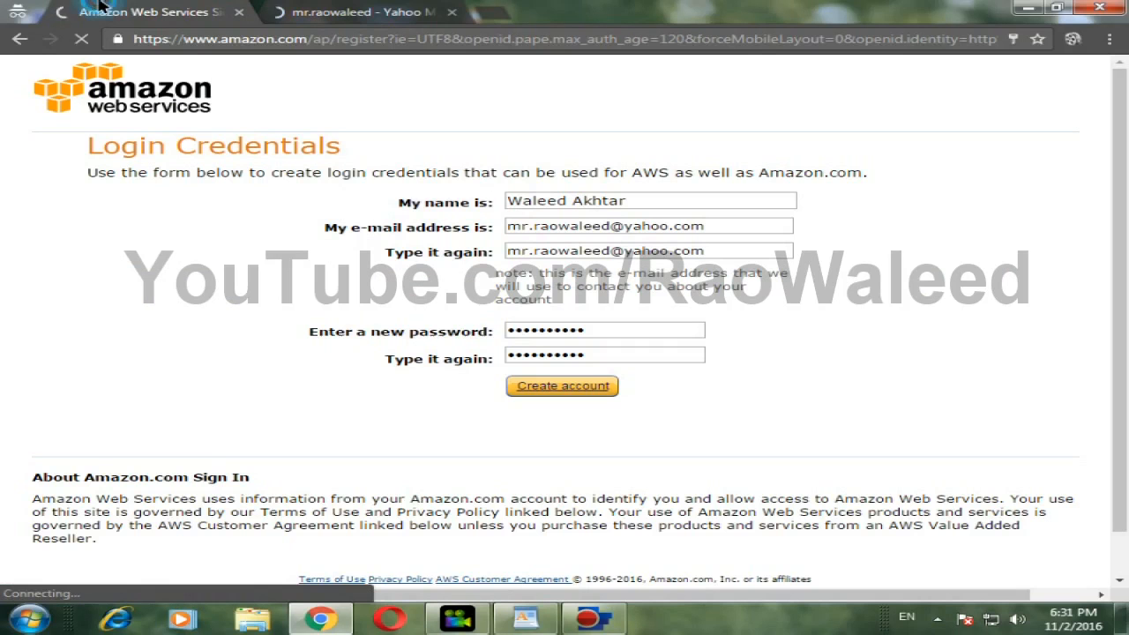
{"action": "left_click", "coordinate": [451, 15]}
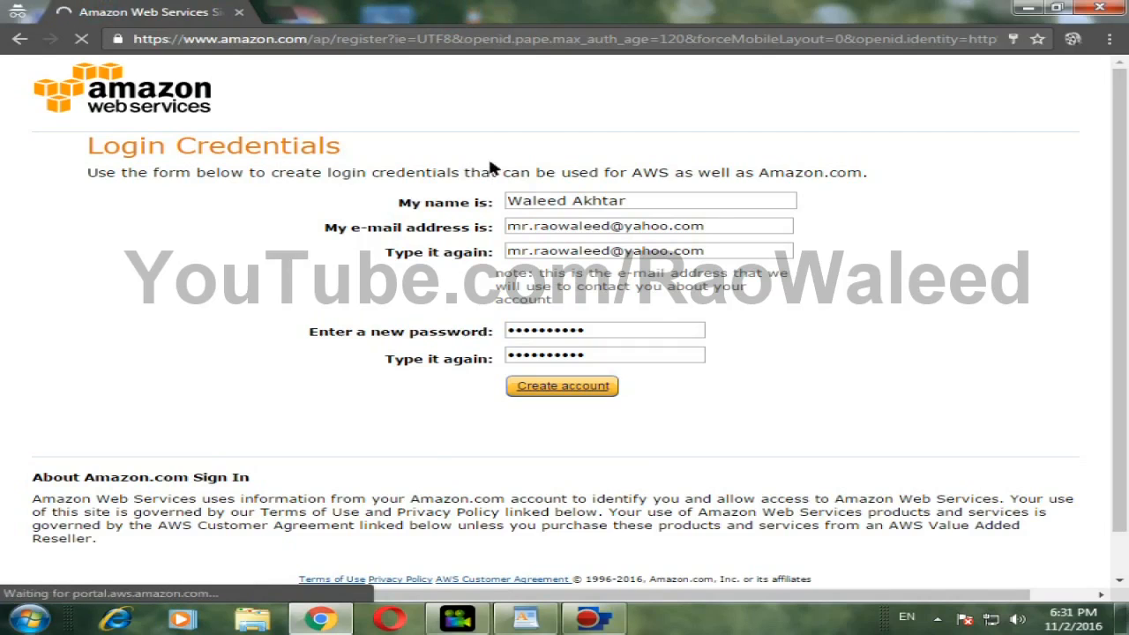
{"action": "scroll", "coordinate": [529, 146], "scroll_direction": "down", "scroll_amount": 2}
{"action": "scroll", "coordinate": [541, 133], "scroll_direction": "up", "scroll_amount": 2}
Choose Personal Account, enter the full name, and set the country to Pakistan.
{"action": "left_click", "coordinate": [582, 215]}
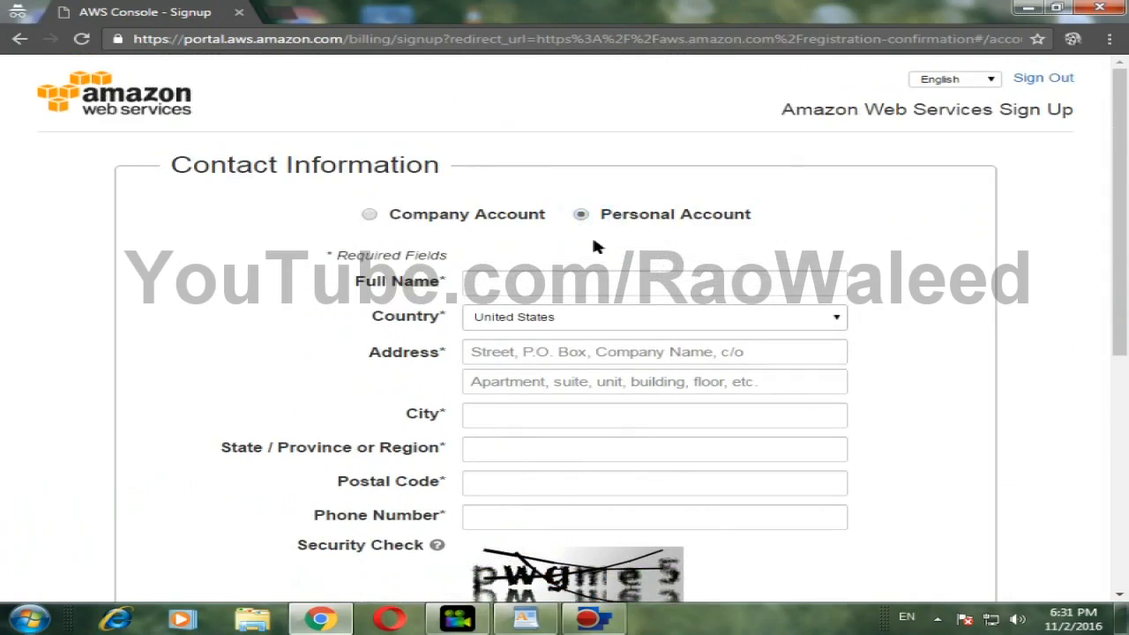
{"action": "left_click", "coordinate": [572, 281]}
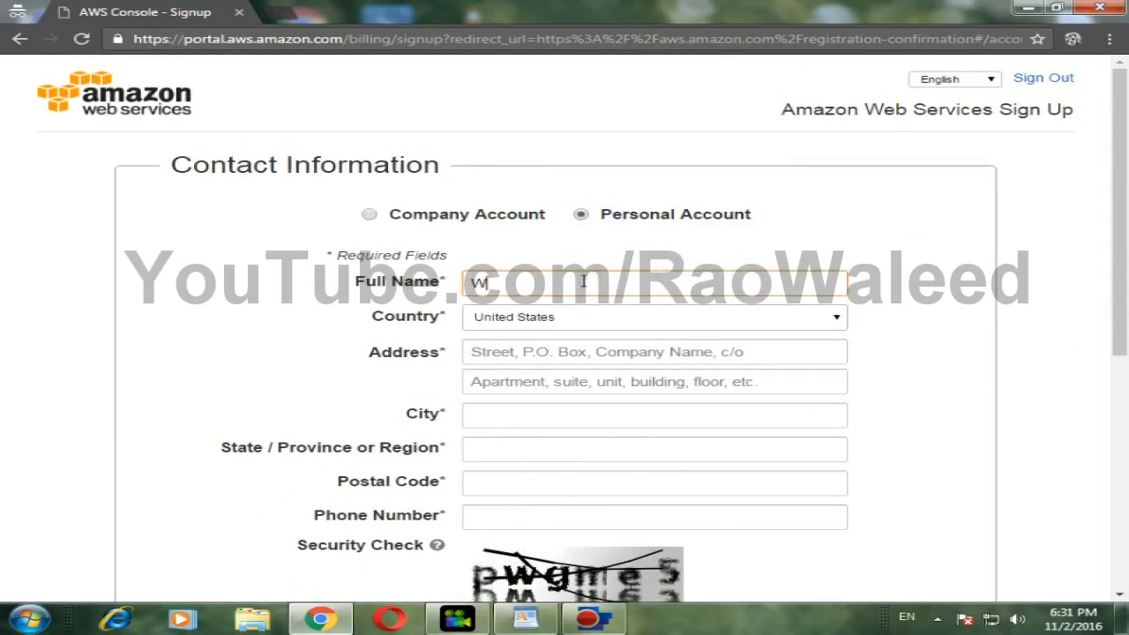
{"action": "left_click", "coordinate": [593, 319]}
{"action": "key", "text": "p"}
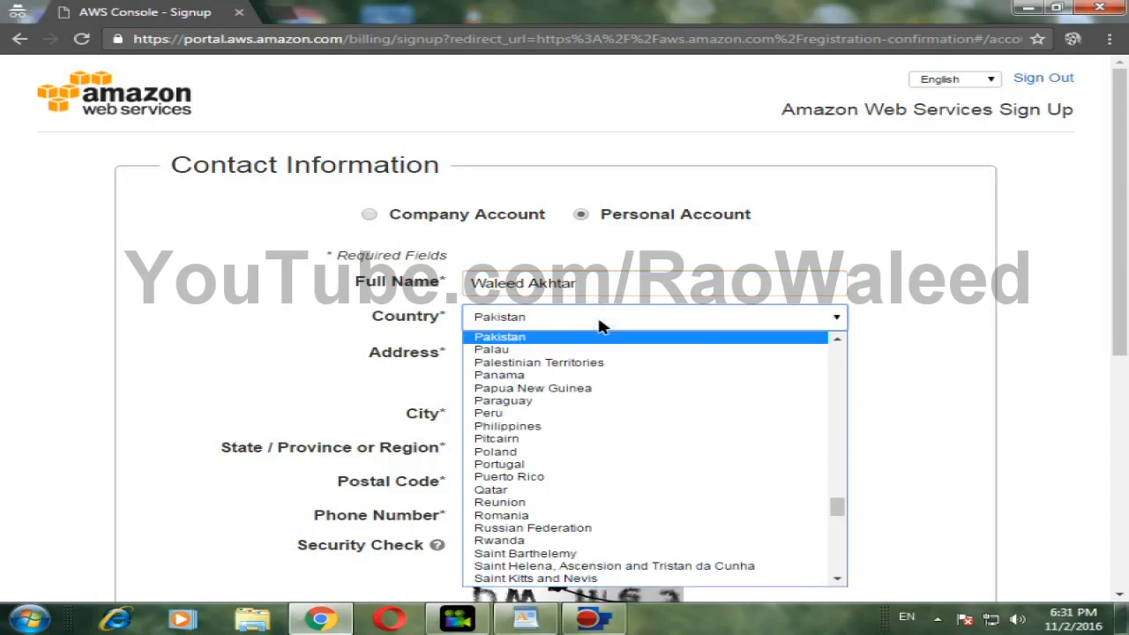
{"action": "key", "text": "Return"}
Fill in the street address, city and province fields.
{"action": "left_click", "coordinate": [548, 349]}
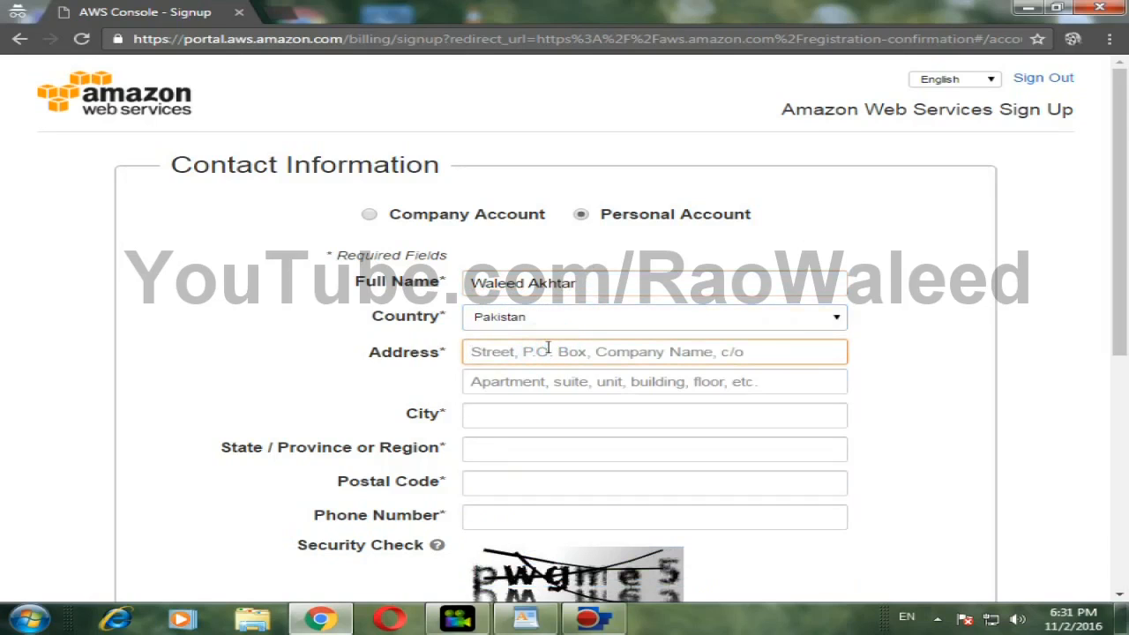
{"action": "type", "text": "chak "}
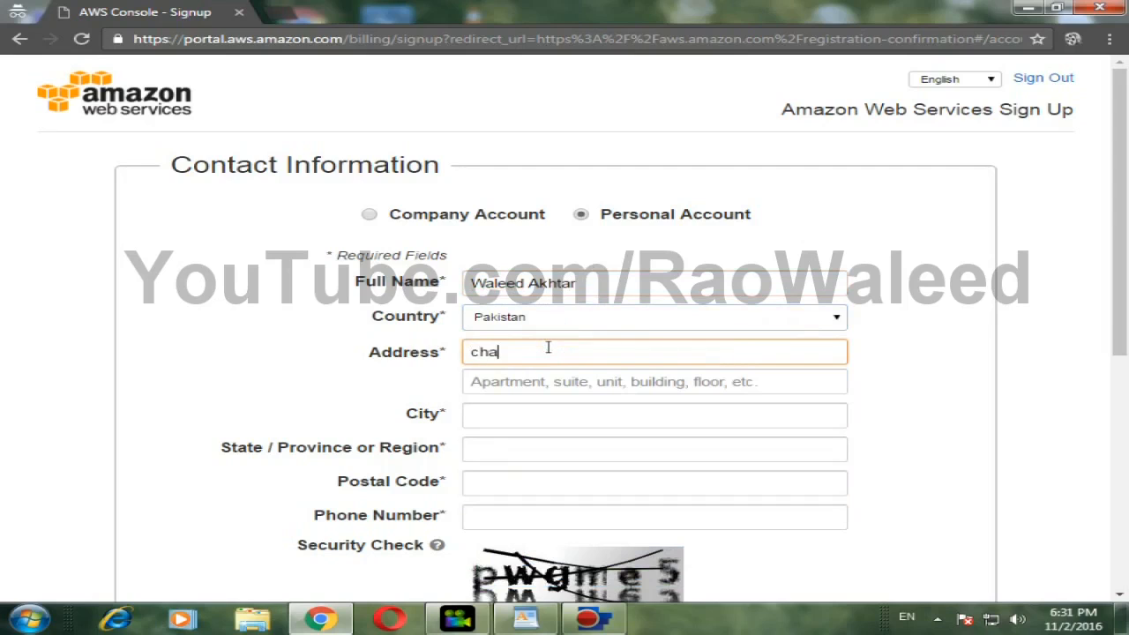
{"action": "type", "text": "No"}
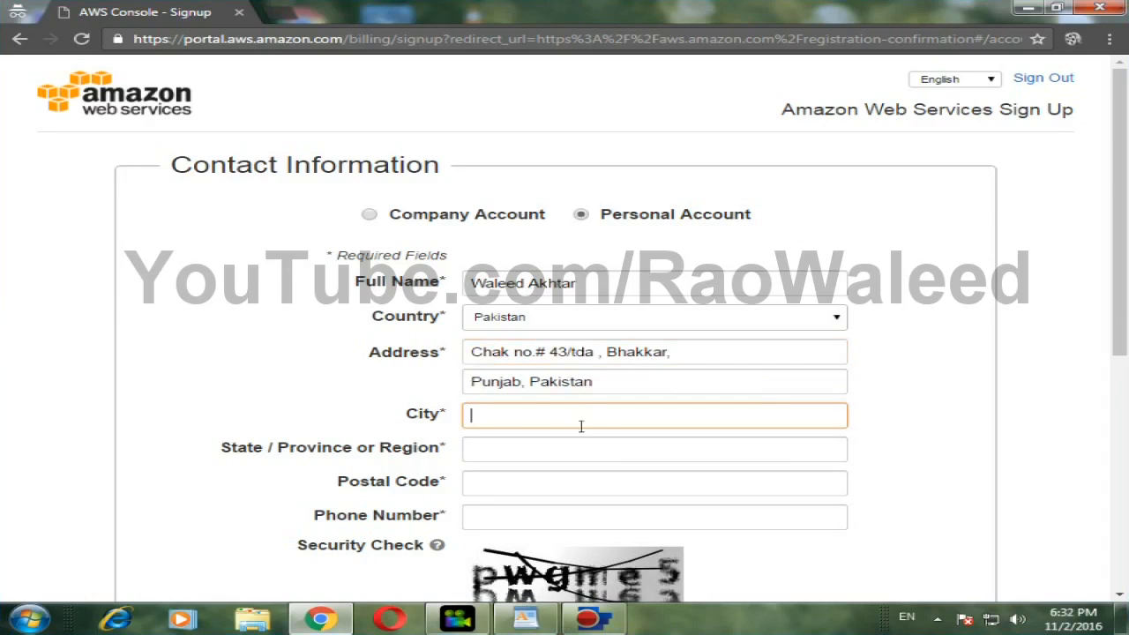
{"action": "type", "text": "bhakkar"}
{"action": "left_click", "coordinate": [487, 445]}
{"action": "type", "text": "punja"}
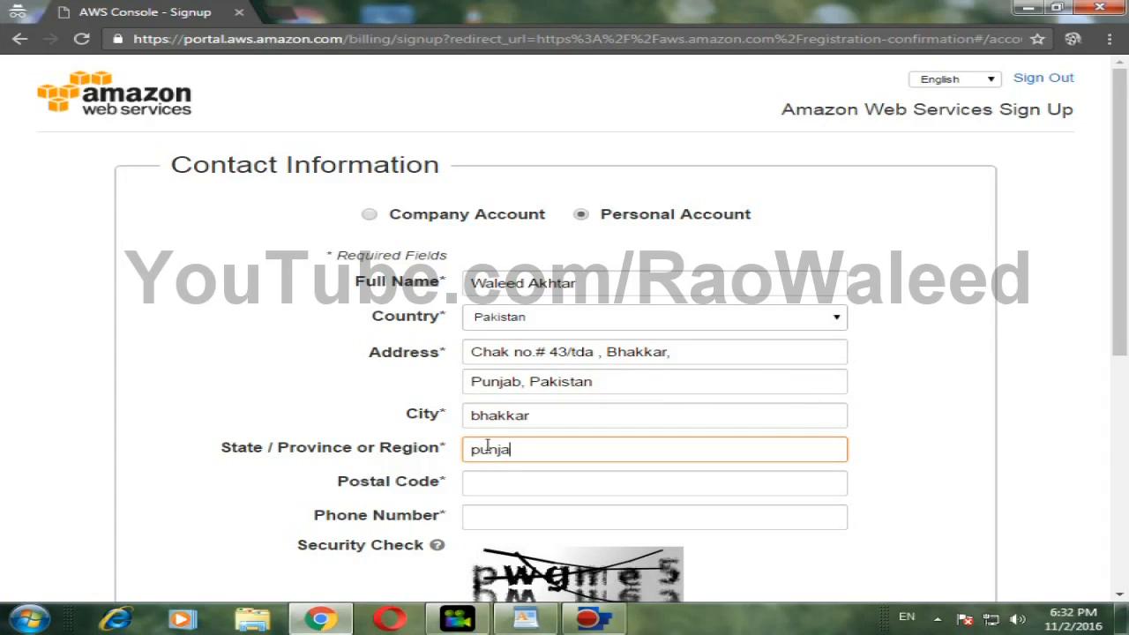
{"action": "type", "text": "b"}
{"action": "scroll", "coordinate": [560, 444], "scroll_direction": "down", "scroll_amount": 1}
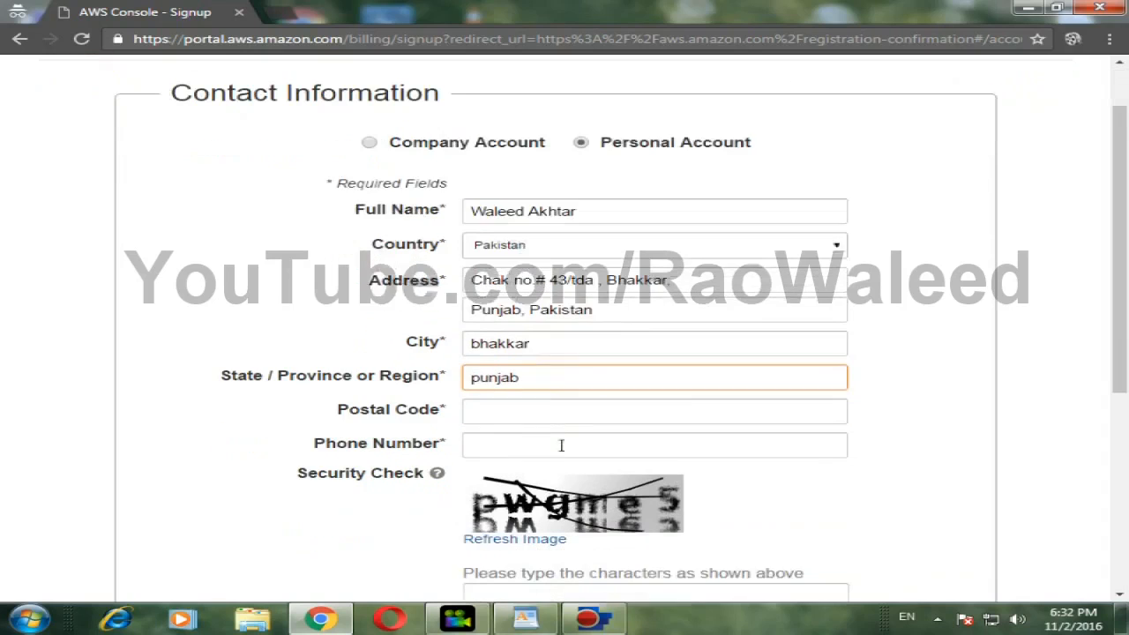
{"action": "left_click", "coordinate": [563, 397]}
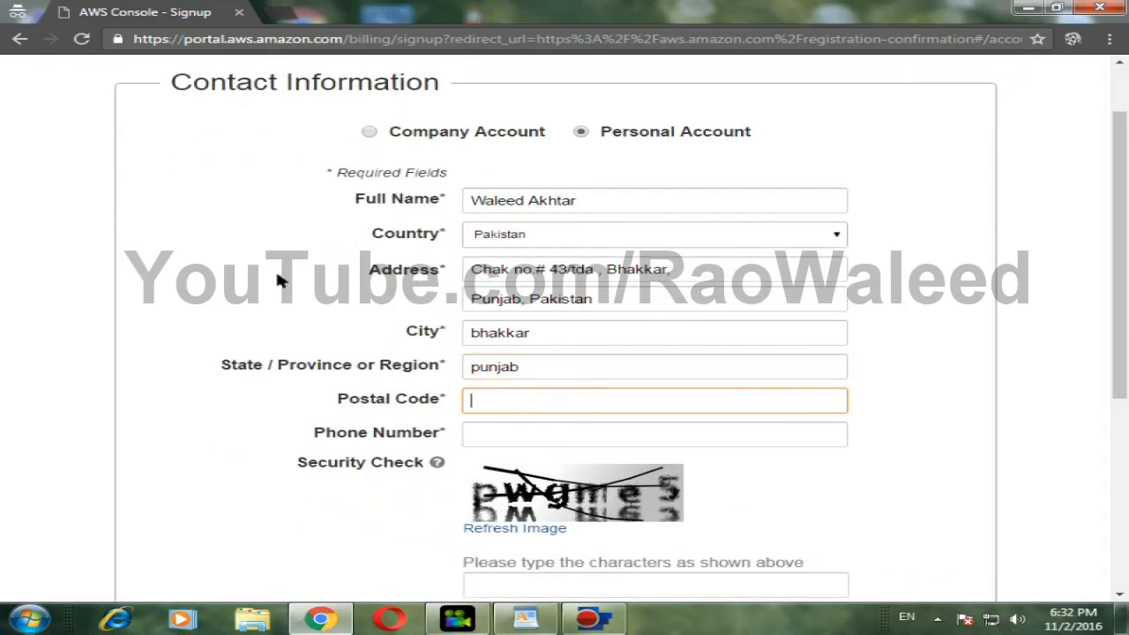
Open Google in a new incognito tab, then return to the form.
{"action": "key", "text": "ctrl+t"}
{"action": "type", "text": "google.com.pk"}
{"action": "key", "text": "Return"}
{"action": "left_click", "coordinate": [148, 11]}
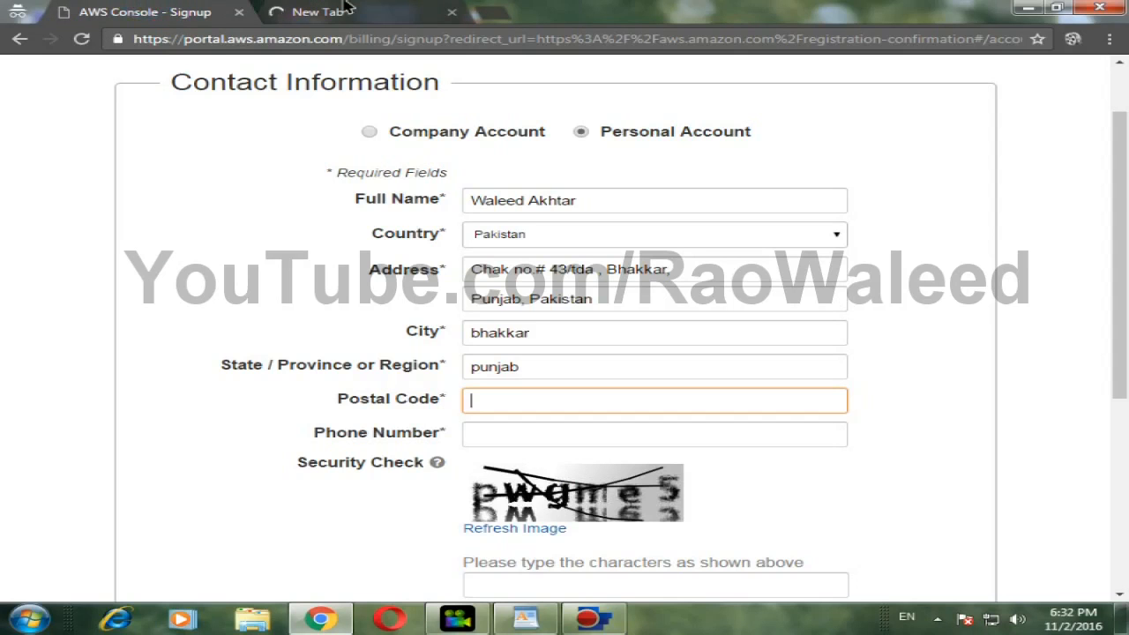
Search Google for the city's postal code.
{"action": "left_click", "coordinate": [344, 9]}
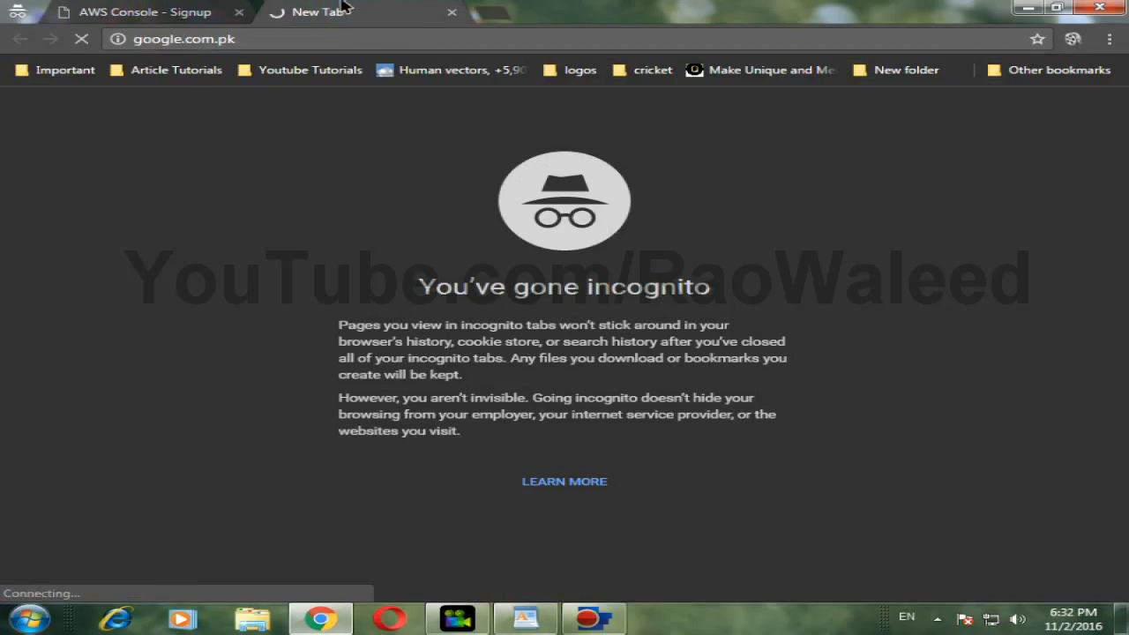
{"action": "left_click", "coordinate": [185, 9]}
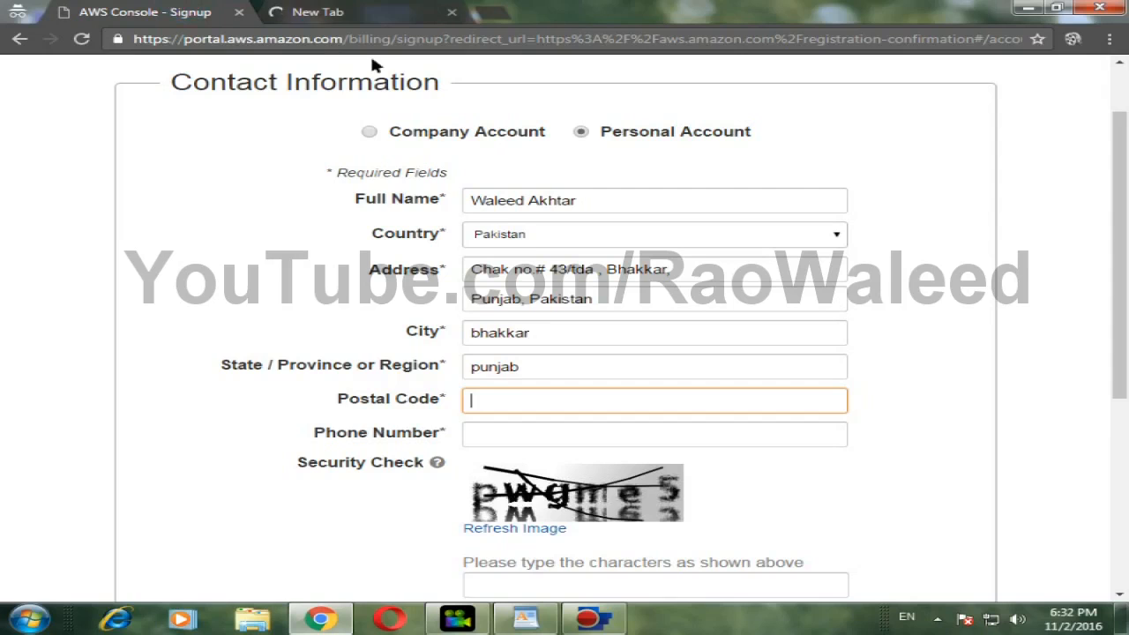
{"action": "left_click", "coordinate": [349, 13]}
{"action": "left_click", "coordinate": [355, 335]}
{"action": "type", "text": "bh"}
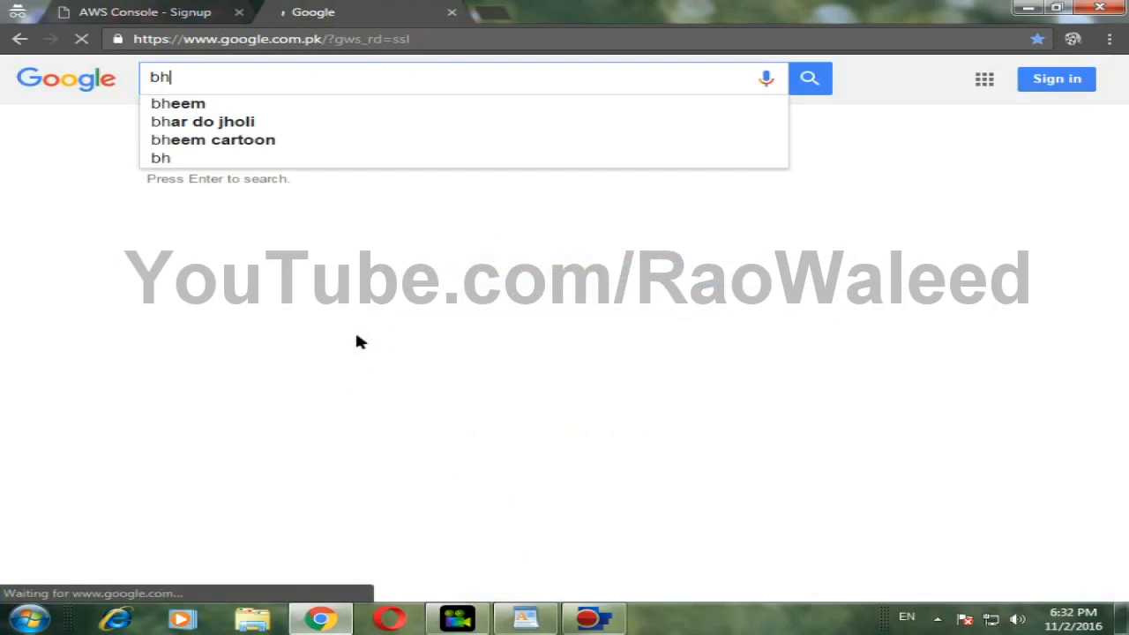
{"action": "type", "text": "akkar"}
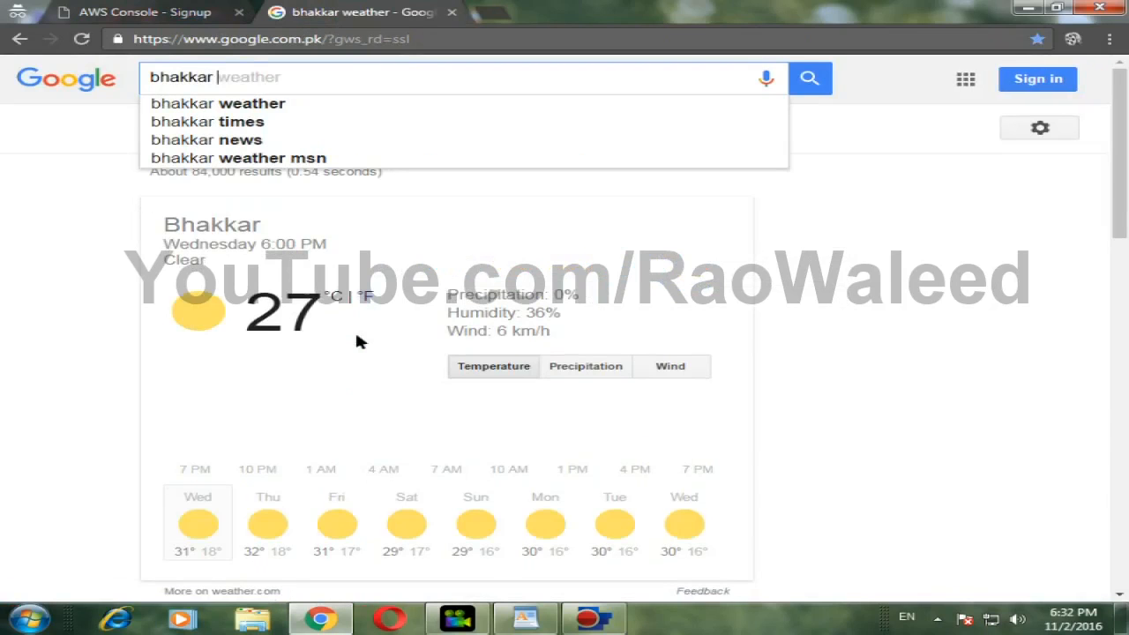
{"action": "type", "text": " po"}
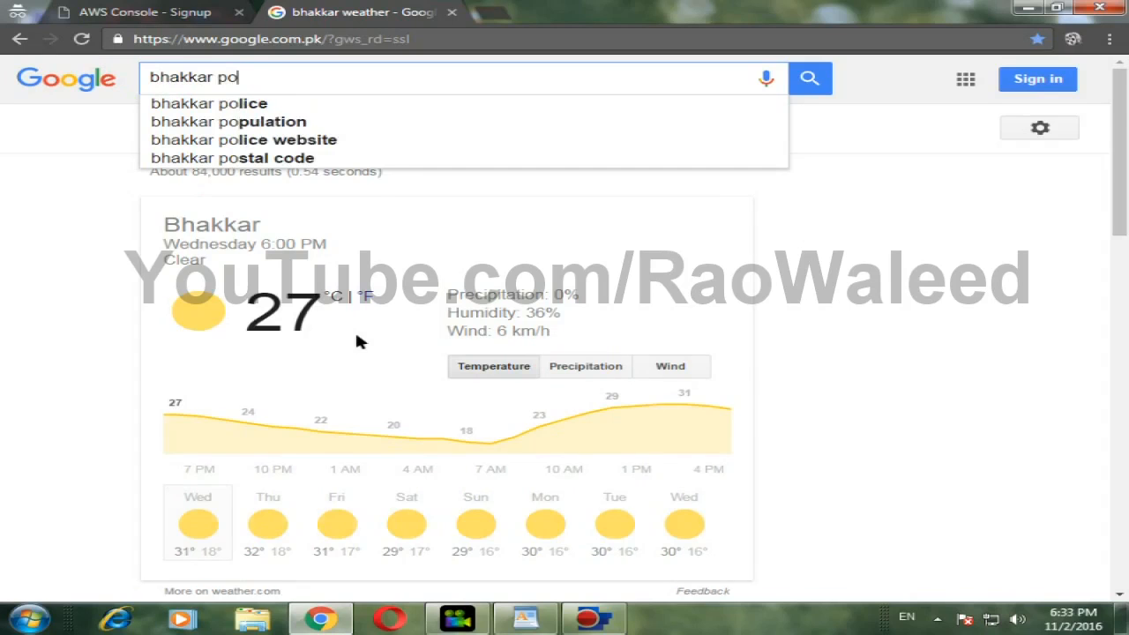
{"action": "key", "text": "Down"}
{"action": "key", "text": "Down"}
{"action": "key", "text": "Down"}
{"action": "key", "text": "Down"}
{"action": "key", "text": "Return"}
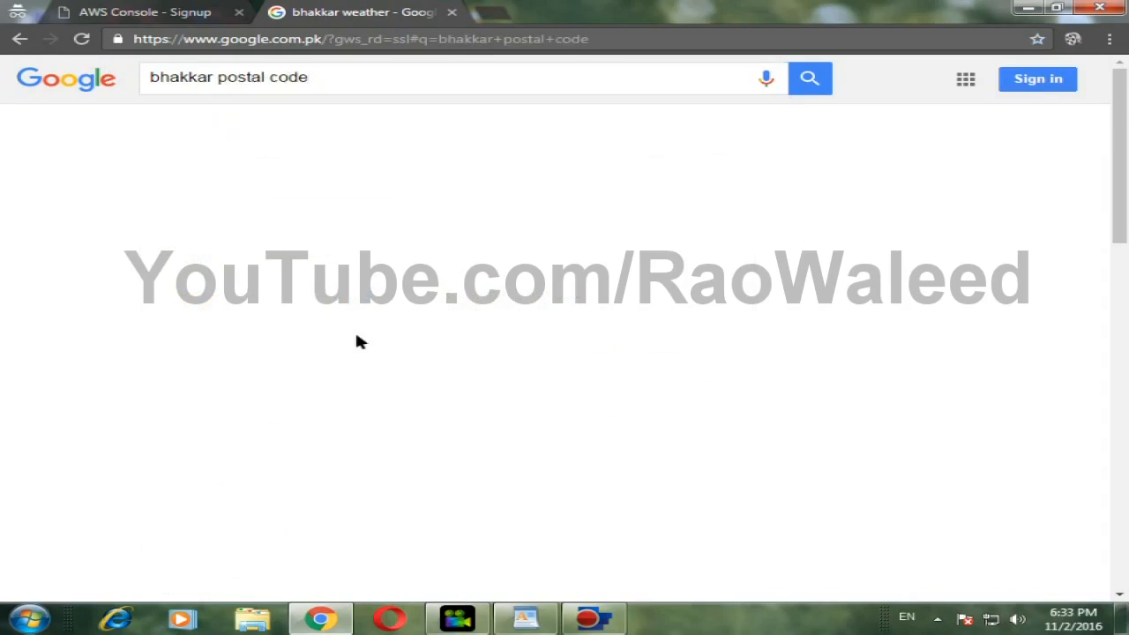
Copy the postal code from the results and return to the sign-up form.
{"action": "left_click_drag", "start_coordinate": [314, 212], "coordinate": [148, 215]}
{"action": "right_click", "coordinate": [162, 217]}
{"action": "left_click", "coordinate": [231, 231]}
{"action": "left_click", "coordinate": [207, 11]}
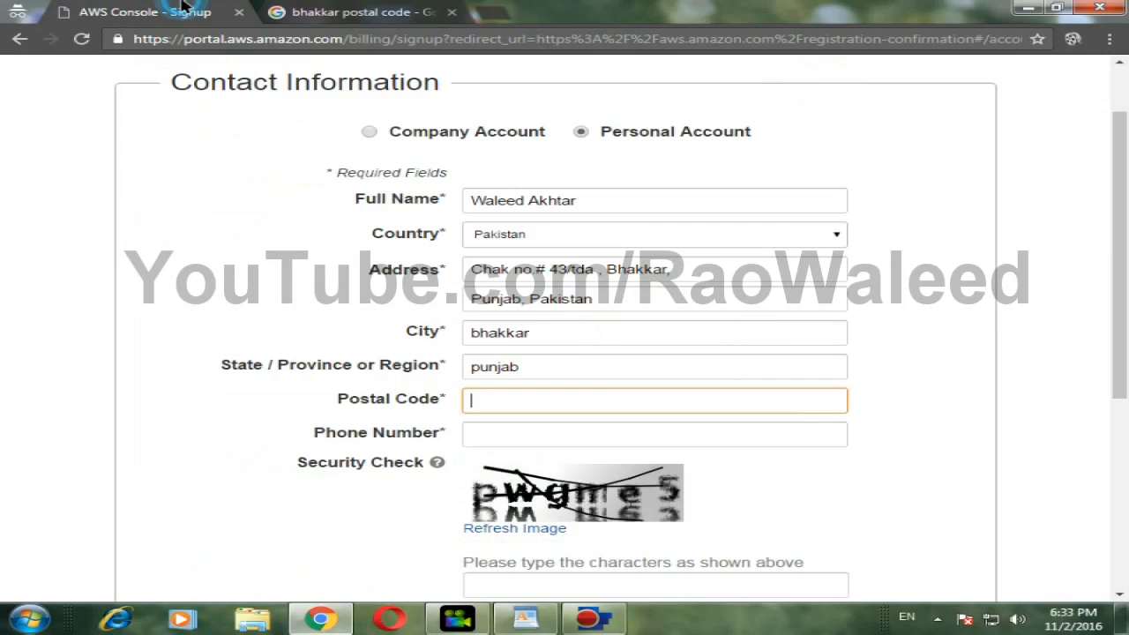
Paste the postal code, enter the phone number, and copy it.
{"action": "right_click", "coordinate": [593, 389]}
{"action": "left_click", "coordinate": [660, 262]}
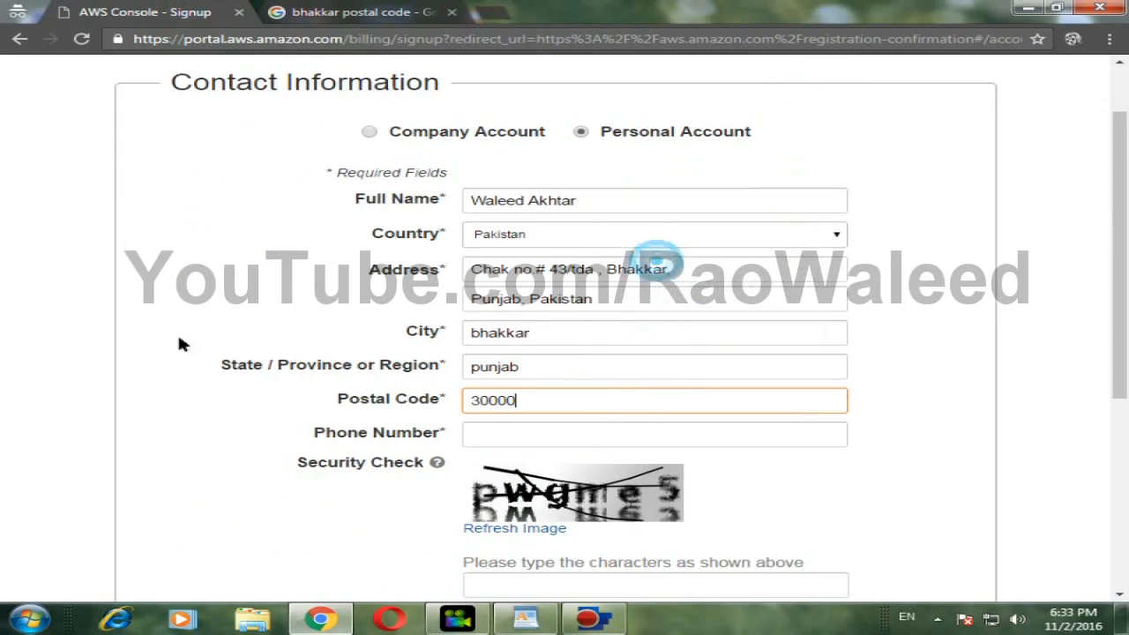
{"action": "scroll", "coordinate": [448, 354], "scroll_direction": "down", "scroll_amount": 2}
{"action": "left_click", "coordinate": [525, 266]}
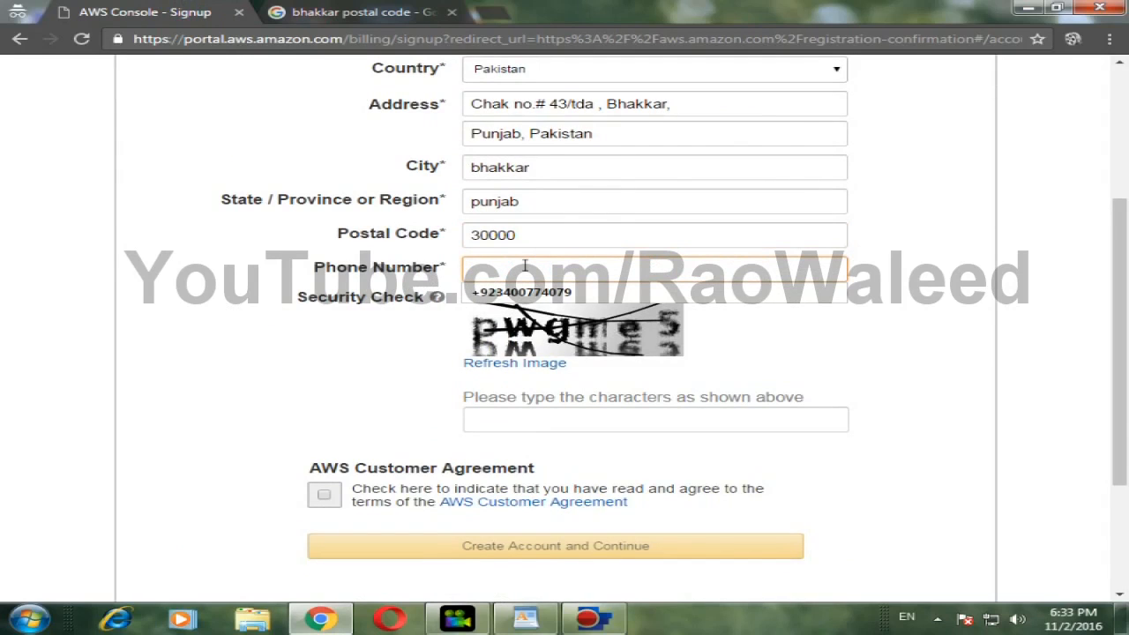
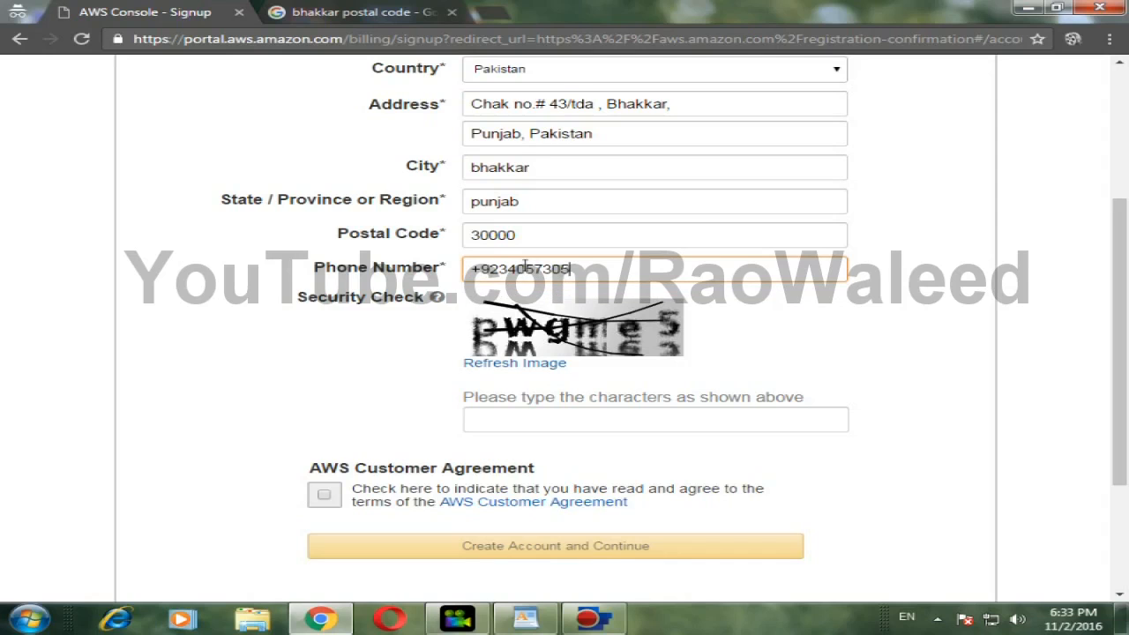
{"action": "triple_click", "coordinate": [765, 280]}
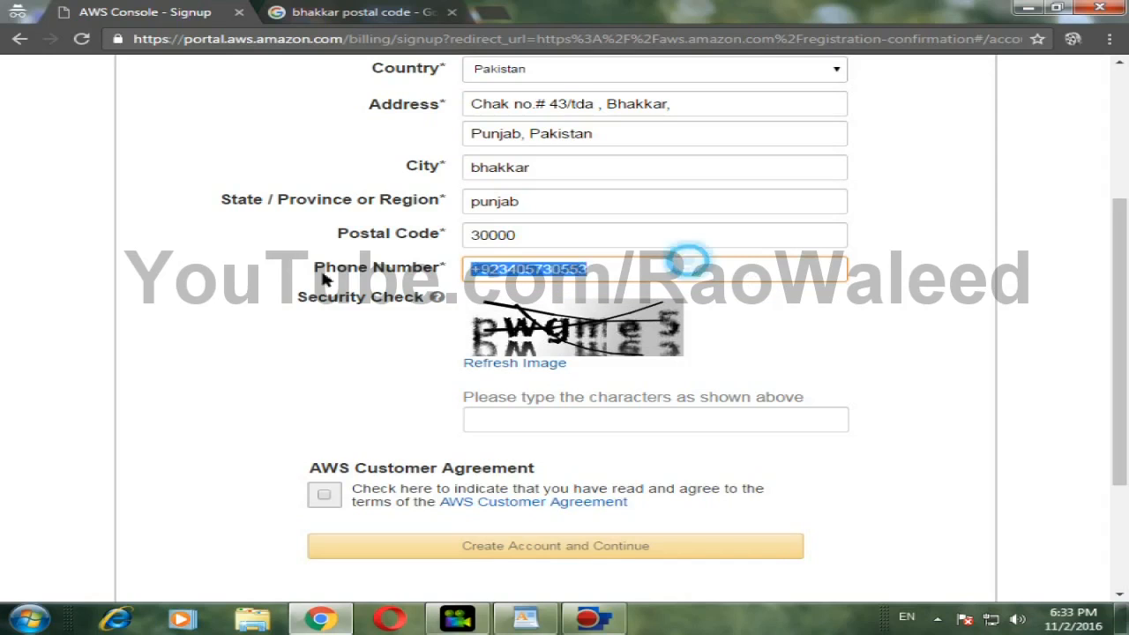
{"action": "right_click", "coordinate": [498, 268]}
{"action": "left_click", "coordinate": [554, 297]}
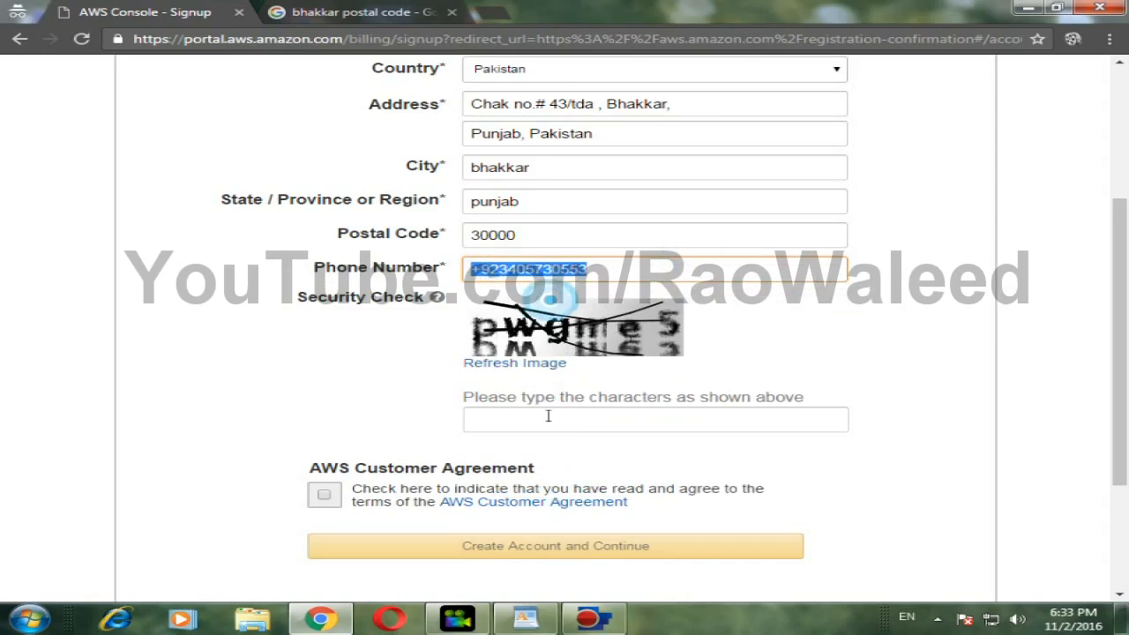
Enter the security check characters, accept the AWS Customer Agreement, and submit.
{"action": "scroll", "coordinate": [543, 402], "scroll_direction": "down", "scroll_amount": 1}
{"action": "left_click", "coordinate": [524, 339]}
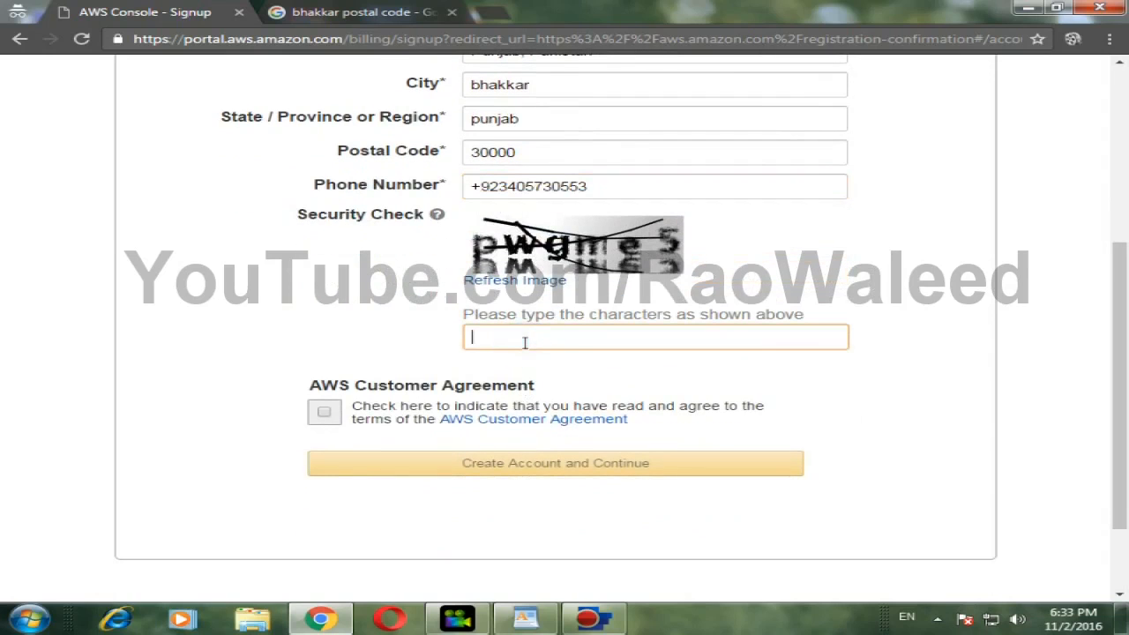
{"action": "type", "text": "pwgme5"}
{"action": "left_click", "coordinate": [322, 413]}
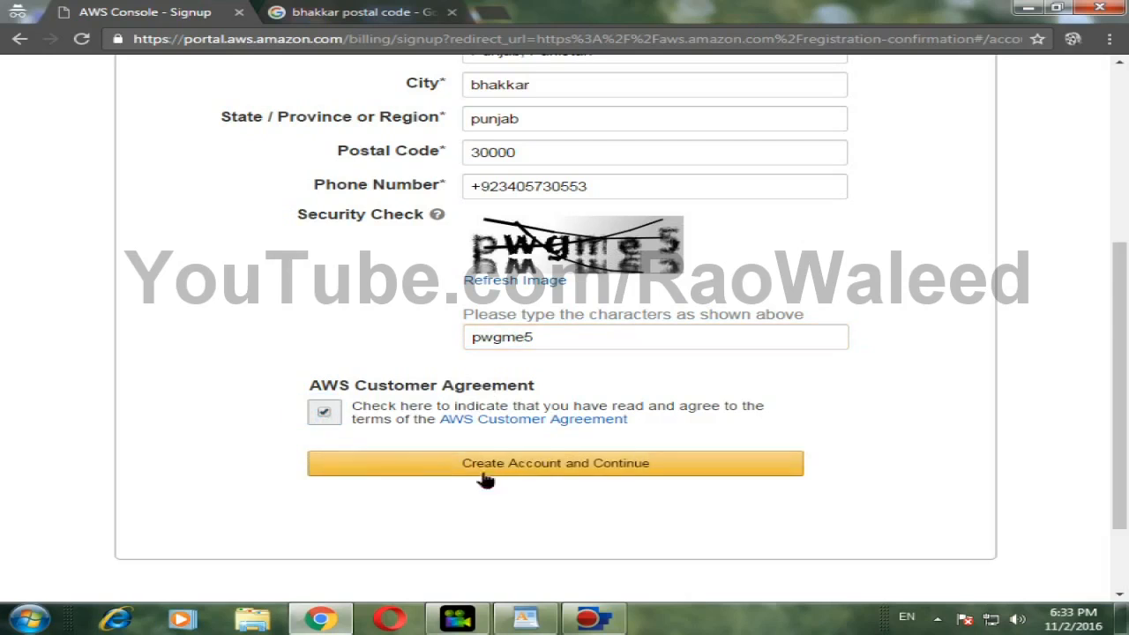
{"action": "left_click", "coordinate": [535, 474]}
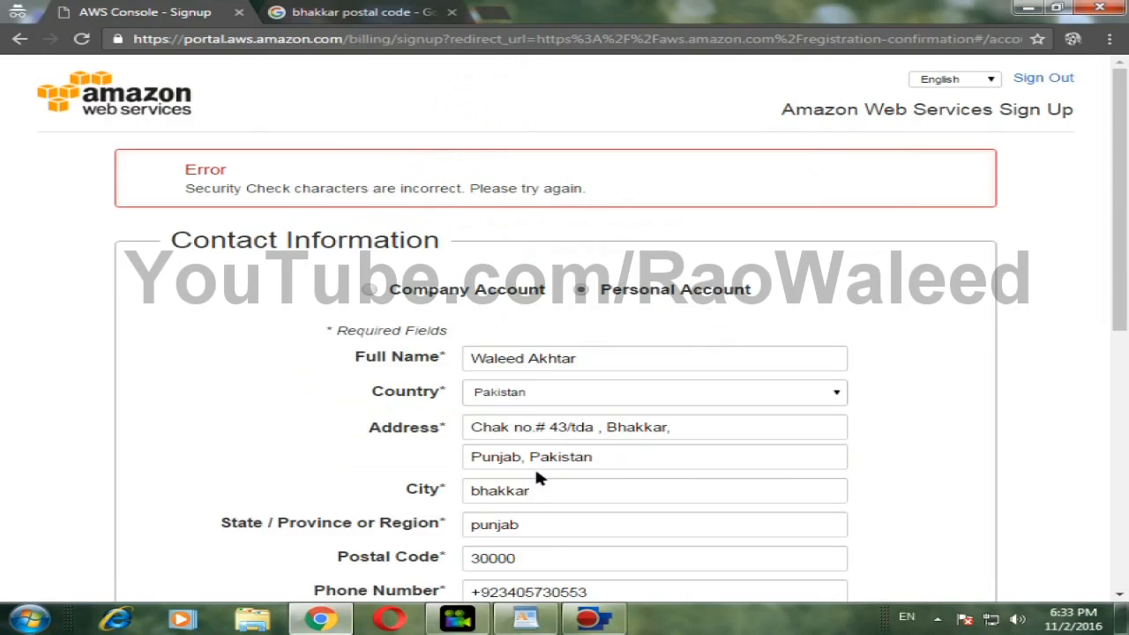
Enter the fresh security-check characters in the captcha field and resubmit with Create Account and Continue.
{"action": "scroll", "coordinate": [534, 463], "scroll_direction": "down", "scroll_amount": 5}
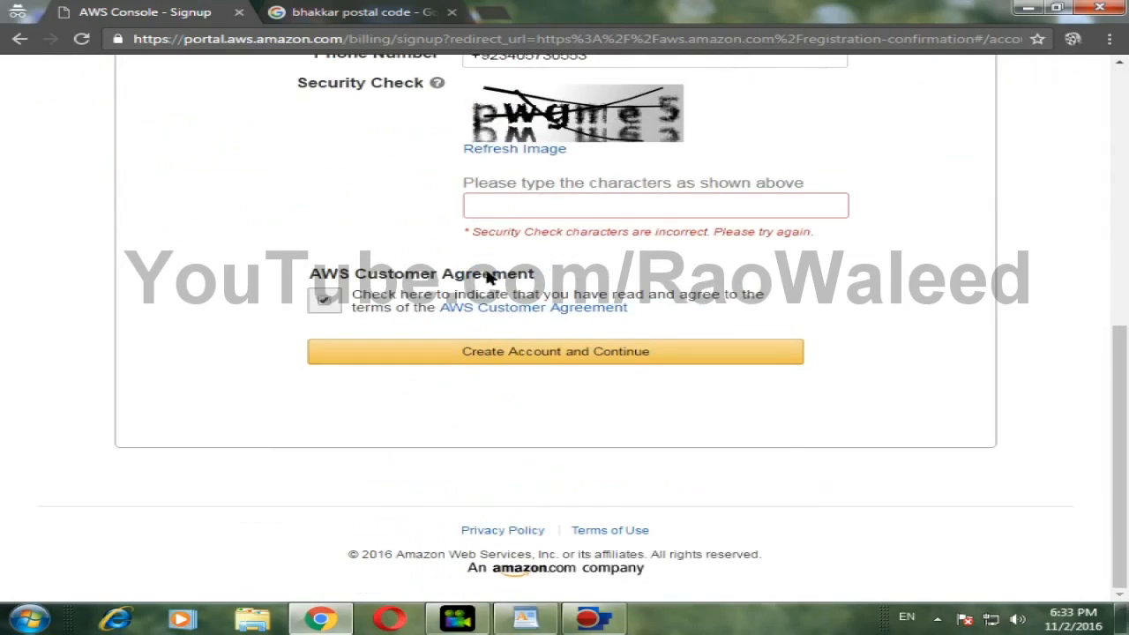
{"action": "scroll", "coordinate": [490, 291], "scroll_direction": "up", "scroll_amount": 2}
{"action": "scroll", "coordinate": [521, 262], "scroll_direction": "down", "scroll_amount": 3}
{"action": "left_click", "coordinate": [497, 206]}
{"action": "type", "text": "w"}
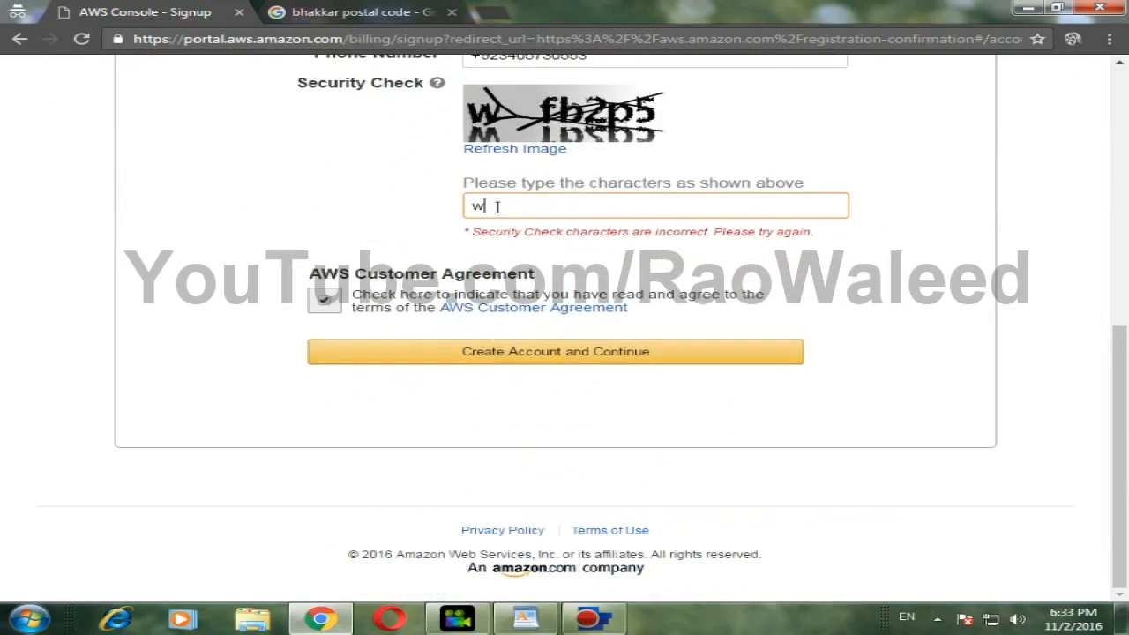
{"action": "type", "text": "fb2p5"}
{"action": "left_click", "coordinate": [514, 354]}
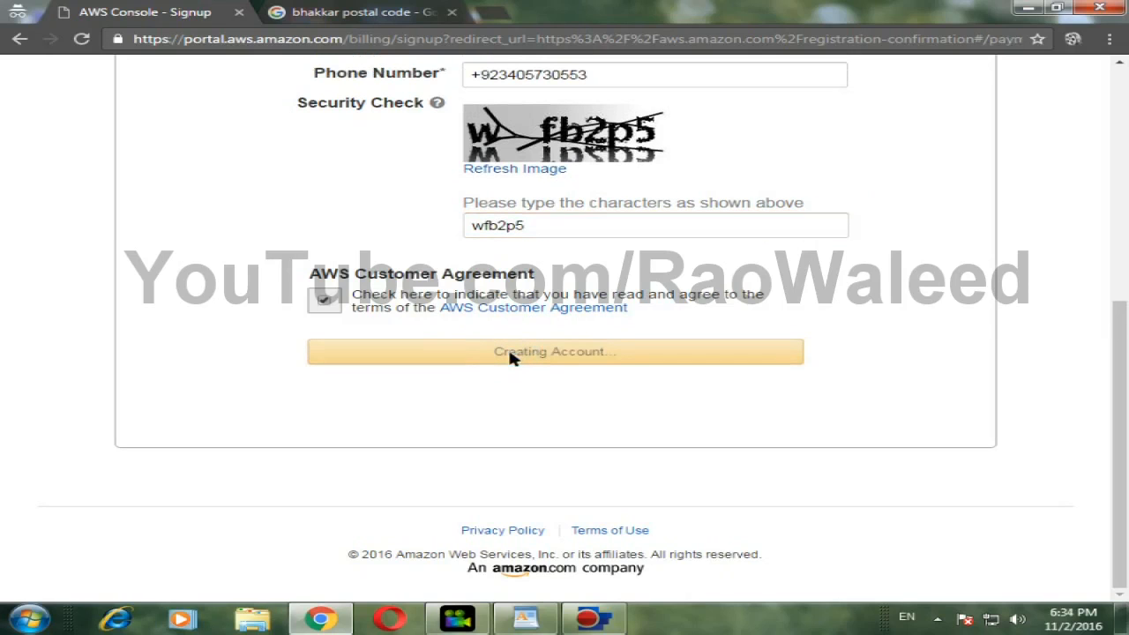
{"action": "scroll", "coordinate": [394, 280], "scroll_direction": "down", "scroll_amount": 3}
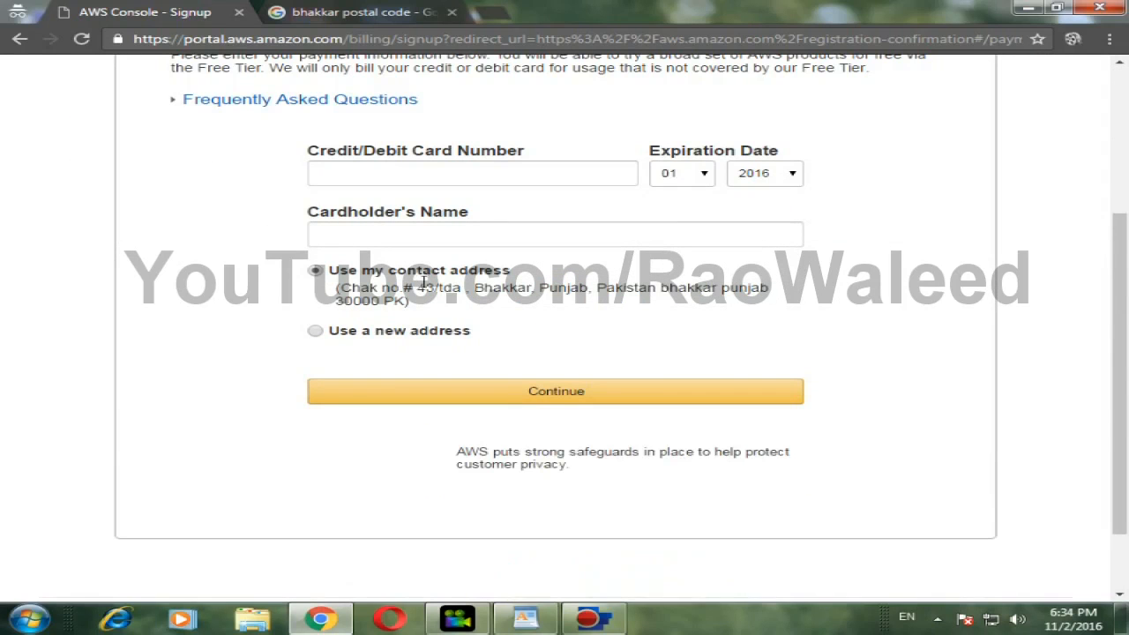
Show New Rich Text Document (3).rtf in WordPad, scrolled to the GBP card details.
{"action": "left_click", "coordinate": [529, 620]}
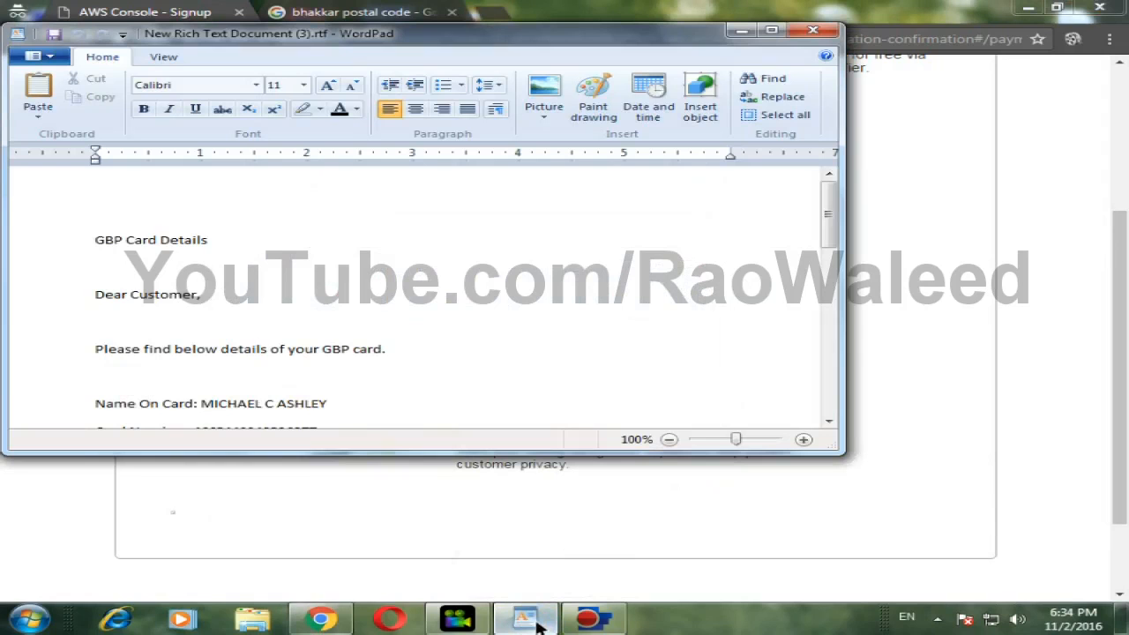
{"action": "scroll", "coordinate": [291, 287], "scroll_direction": "down", "scroll_amount": 5}
{"action": "scroll", "coordinate": [295, 291], "scroll_direction": "up", "scroll_amount": 1}
{"action": "scroll", "coordinate": [295, 291], "scroll_direction": "up", "scroll_amount": 3}
{"action": "scroll", "coordinate": [295, 292], "scroll_direction": "down", "scroll_amount": 3}
{"action": "left_click", "coordinate": [828, 175]}
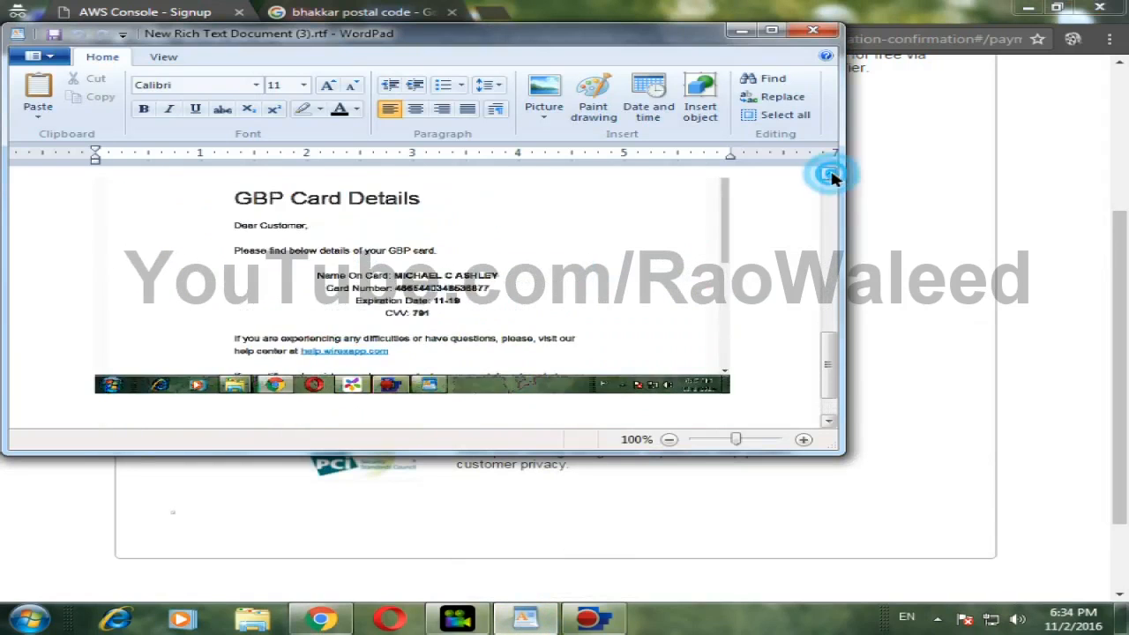
{"action": "left_click", "coordinate": [829, 176]}
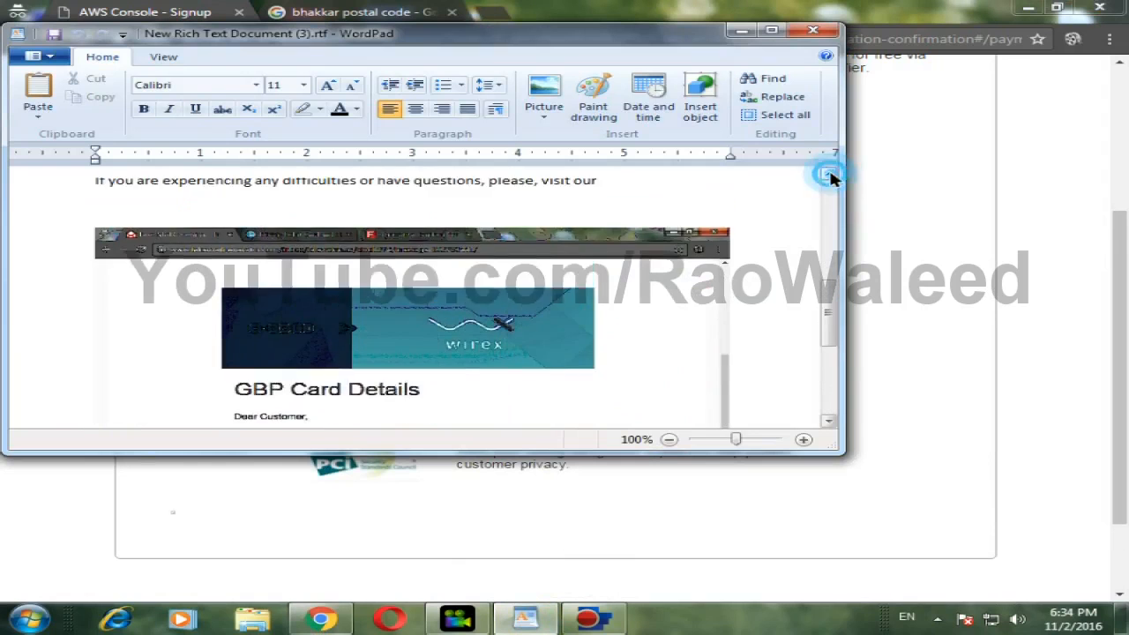
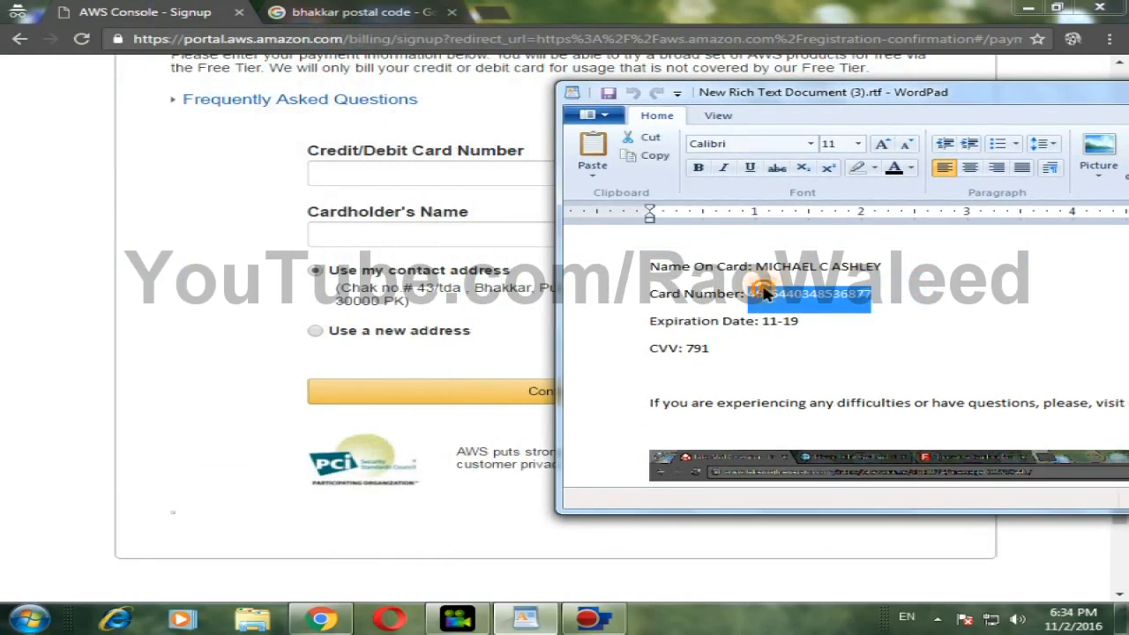
Copy the card number and cardholder's name from the WordPad notes into the card fields.
{"action": "left_click", "coordinate": [817, 319]}
{"action": "right_click", "coordinate": [355, 172]}
{"action": "left_click", "coordinate": [441, 274]}
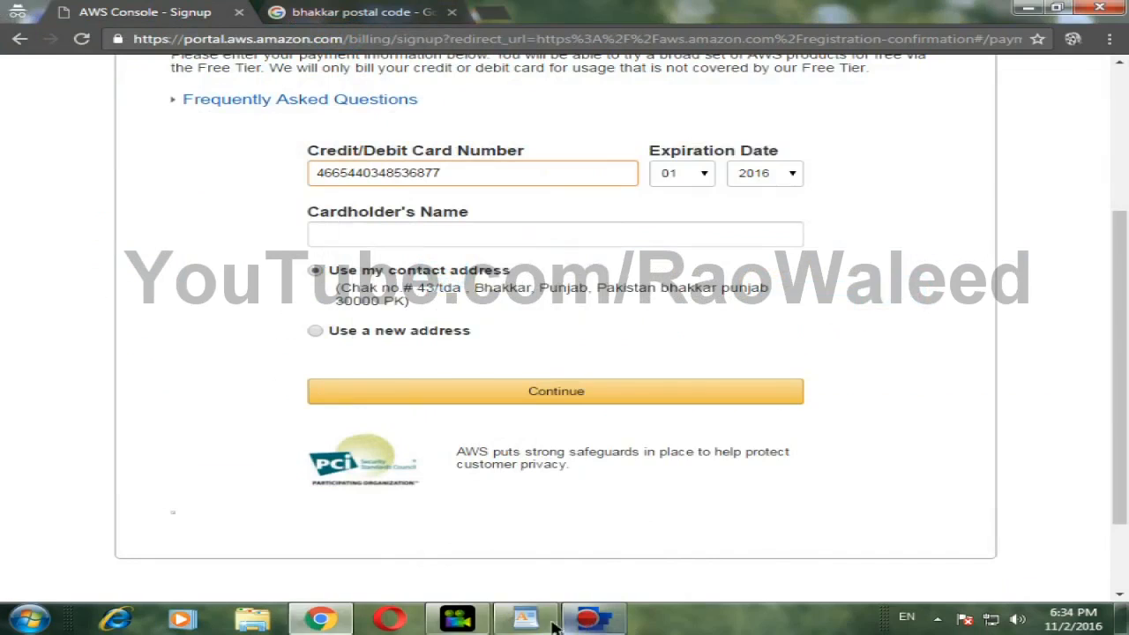
{"action": "left_click", "coordinate": [526, 619]}
{"action": "left_click_drag", "start_coordinate": [882, 270], "coordinate": [756, 272]}
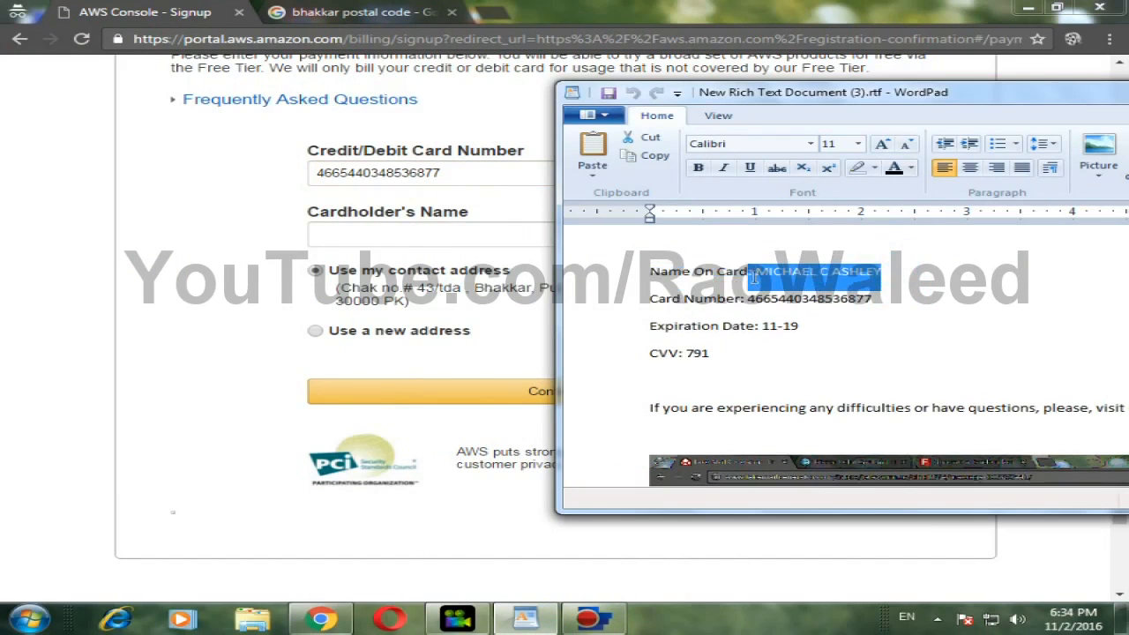
{"action": "right_click", "coordinate": [768, 276]}
{"action": "left_click", "coordinate": [816, 303]}
{"action": "left_click", "coordinate": [381, 234]}
{"action": "right_click", "coordinate": [381, 235]}
{"action": "left_click", "coordinate": [438, 330]}
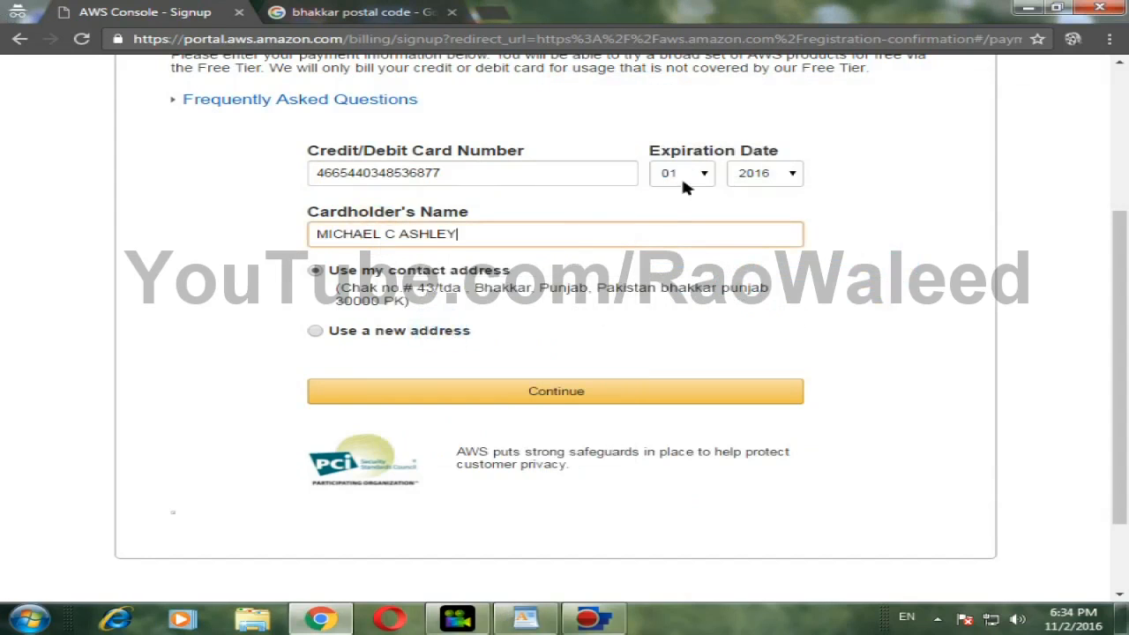
Set the card expiration to 11/2019 and submit the payment details.
{"action": "left_click", "coordinate": [684, 179]}
{"action": "left_click", "coordinate": [681, 321]}
{"action": "left_click", "coordinate": [757, 174]}
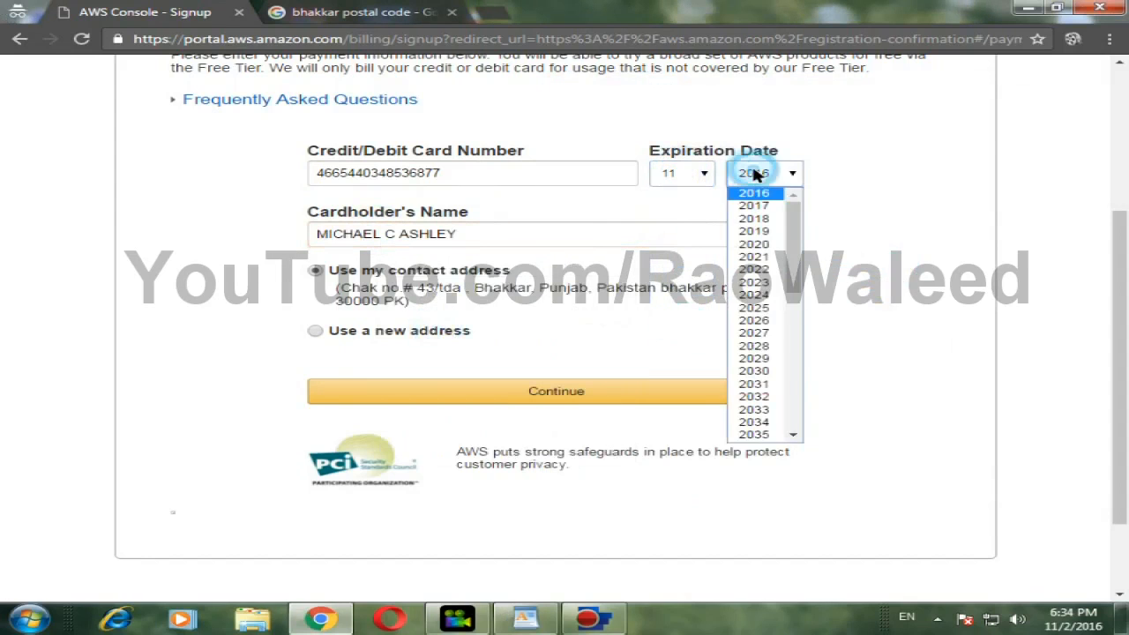
{"action": "left_click", "coordinate": [759, 228]}
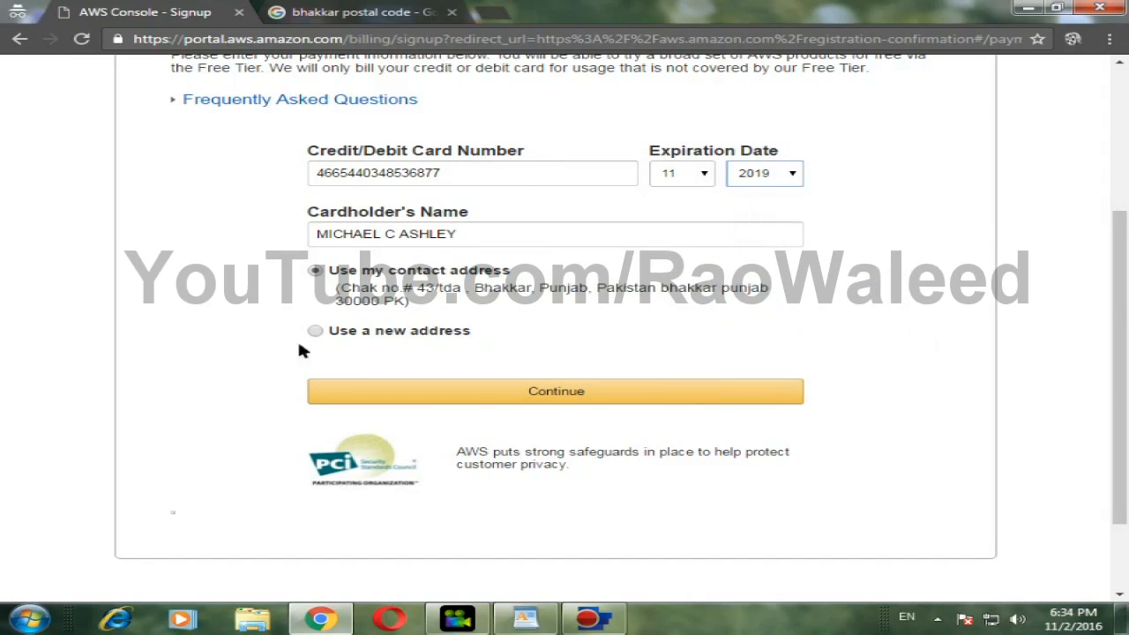
{"action": "left_click", "coordinate": [534, 393]}
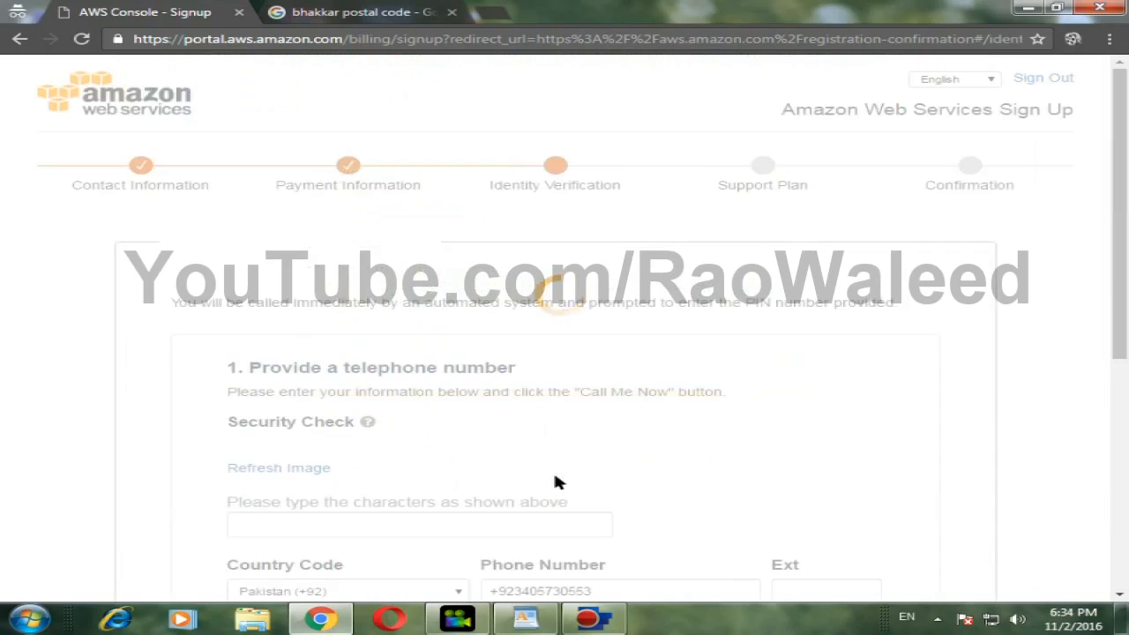
Enter the security check characters, remove the +92 prefix from the phone number, and request the call.
{"action": "scroll", "coordinate": [556, 481], "scroll_direction": "down", "scroll_amount": 1}
{"action": "scroll", "coordinate": [556, 481], "scroll_direction": "down", "scroll_amount": 1}
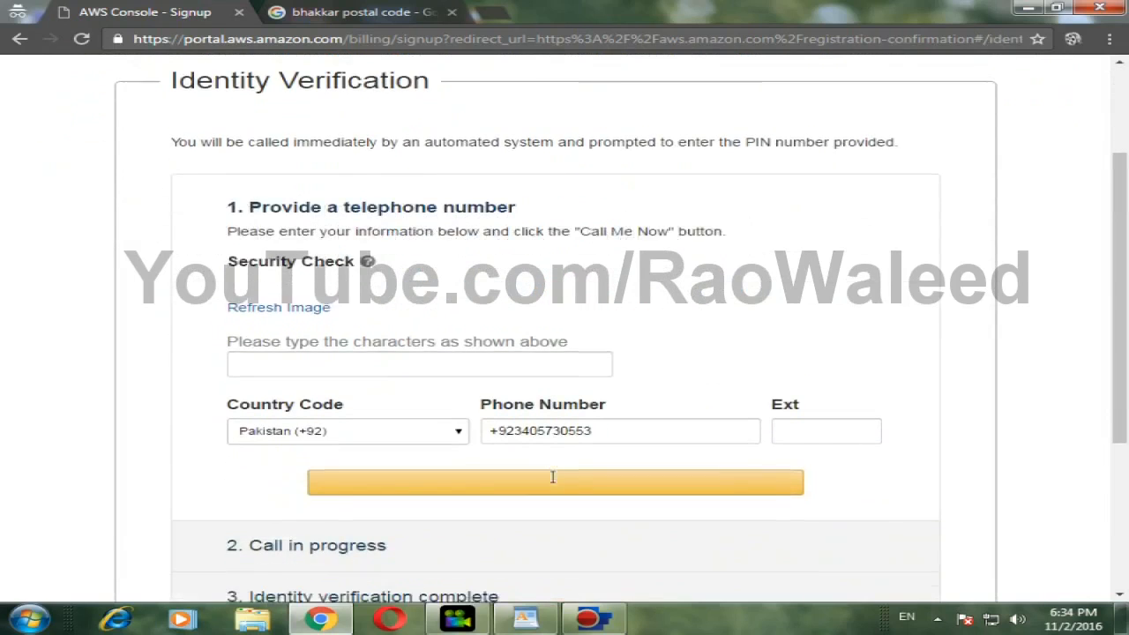
{"action": "scroll", "coordinate": [551, 479], "scroll_direction": "down", "scroll_amount": 2}
{"action": "left_click", "coordinate": [296, 243]}
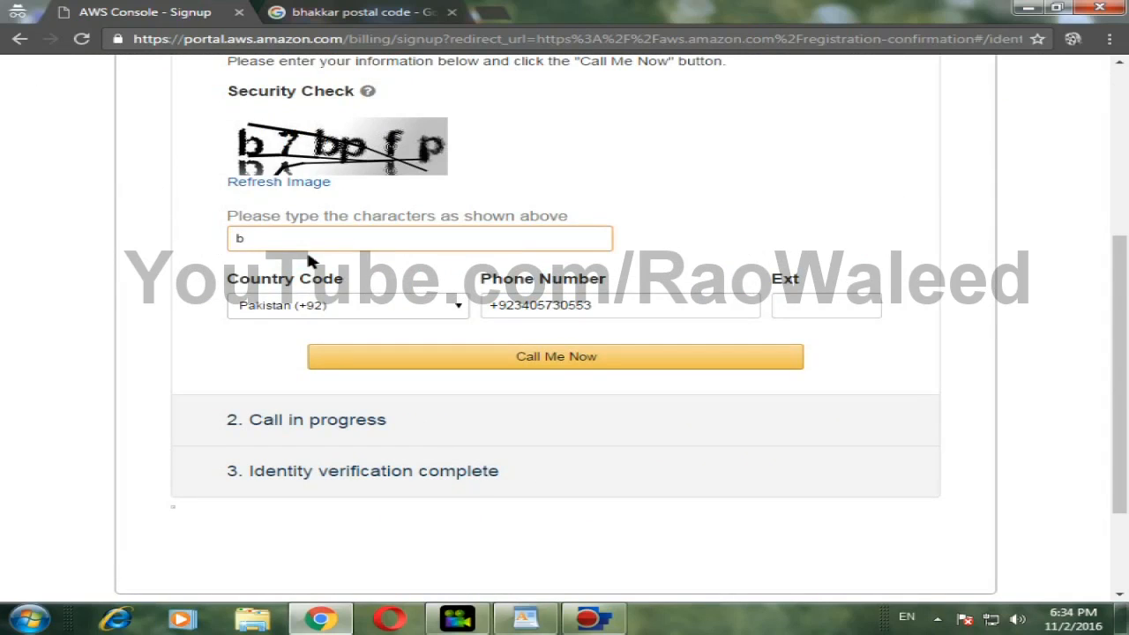
{"action": "type", "text": "b7bpfp"}
{"action": "left_click_drag", "start_coordinate": [509, 305], "coordinate": [489, 300]}
{"action": "key", "text": "BackSpace"}
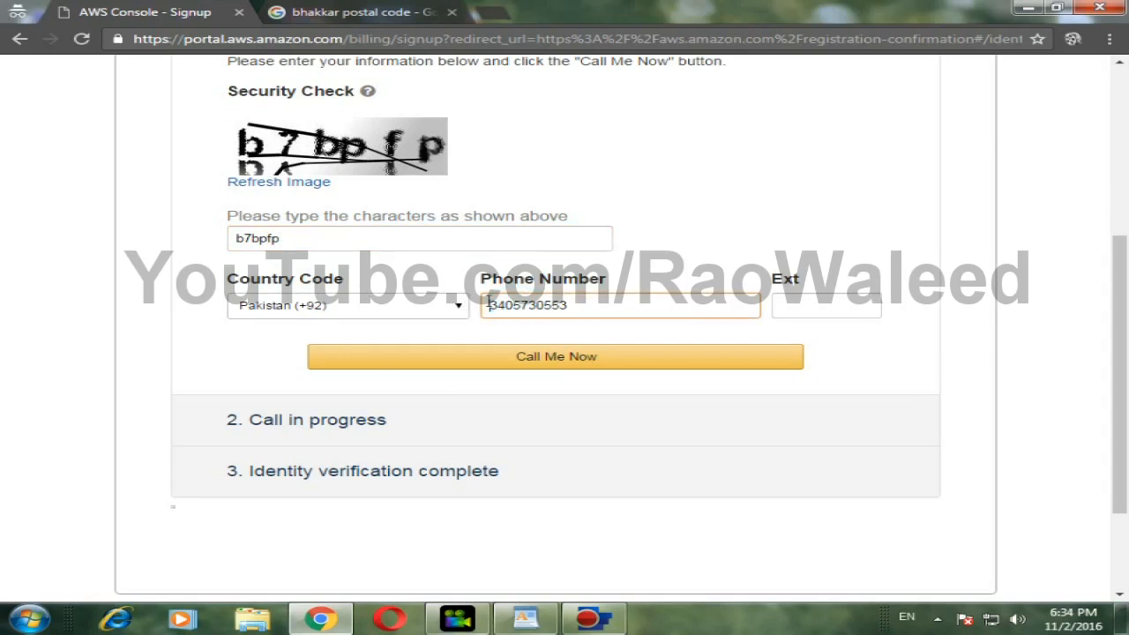
{"action": "left_click", "coordinate": [535, 361]}
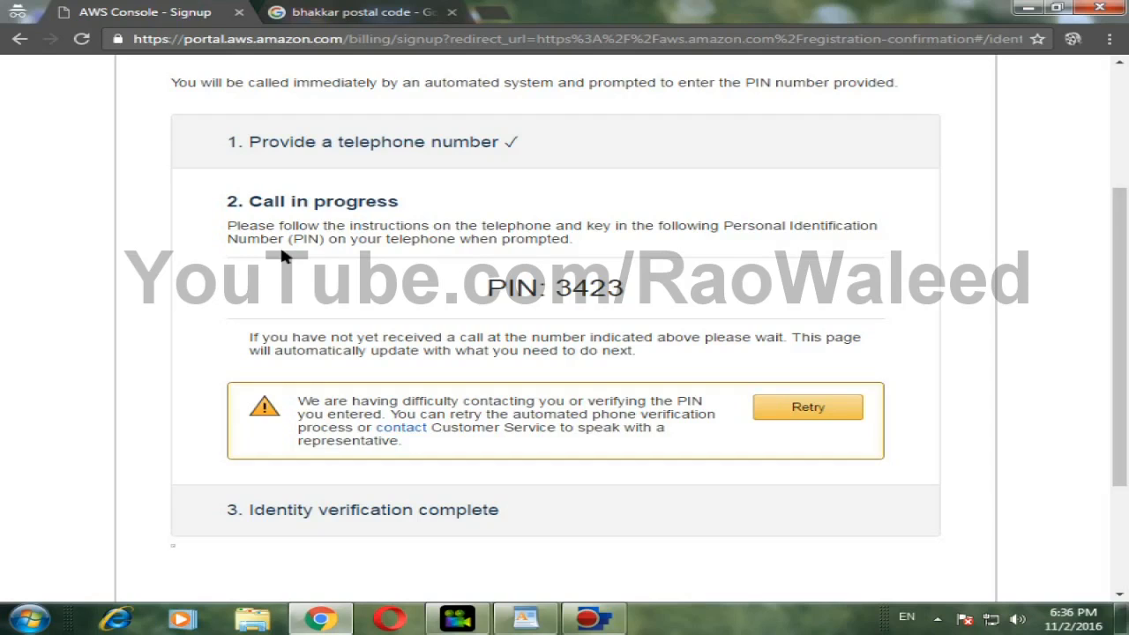
Read the call PIN and the verification-difficulty warning, then restart the identity verification.
{"action": "scroll", "coordinate": [763, 453], "scroll_direction": "down", "scroll_amount": 2}
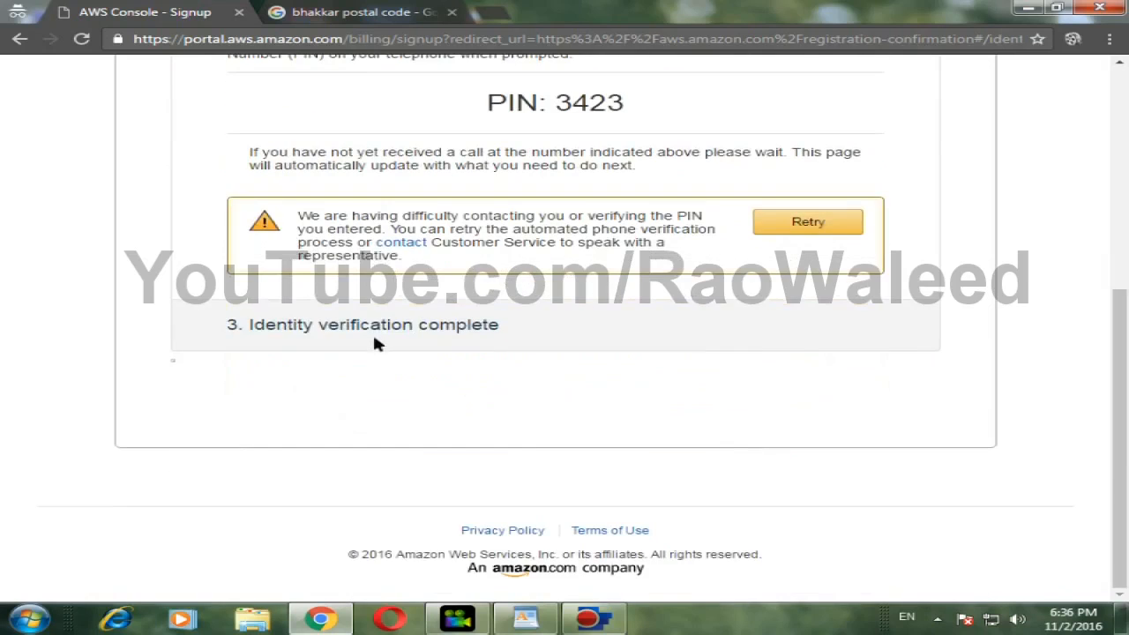
{"action": "scroll", "coordinate": [378, 335], "scroll_direction": "up", "scroll_amount": 1}
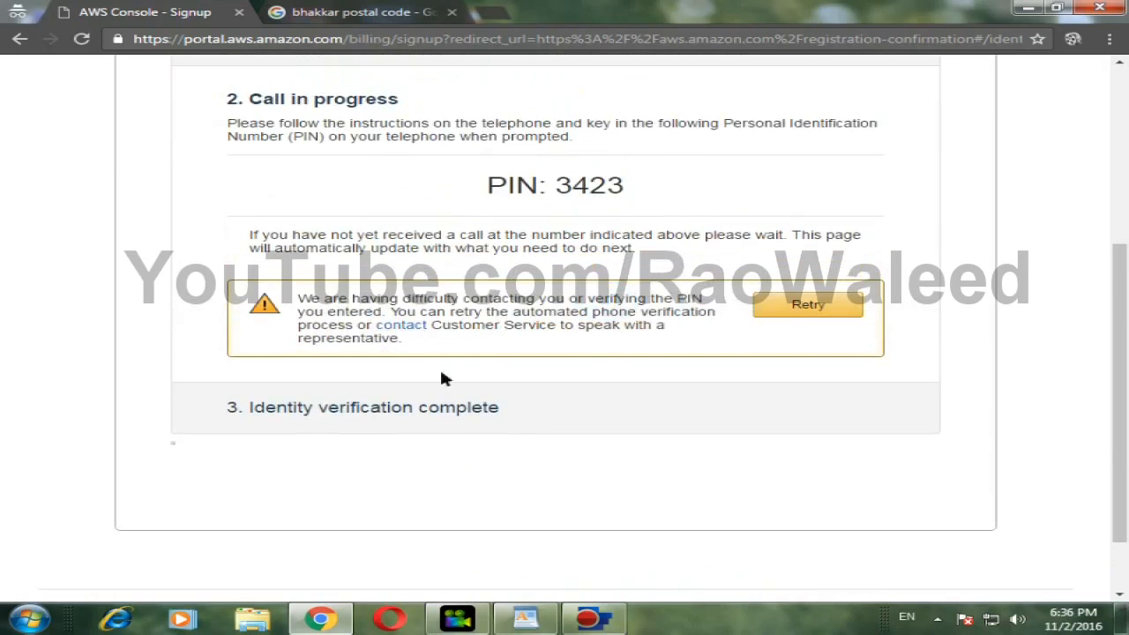
{"action": "scroll", "coordinate": [605, 332], "scroll_direction": "up", "scroll_amount": 2}
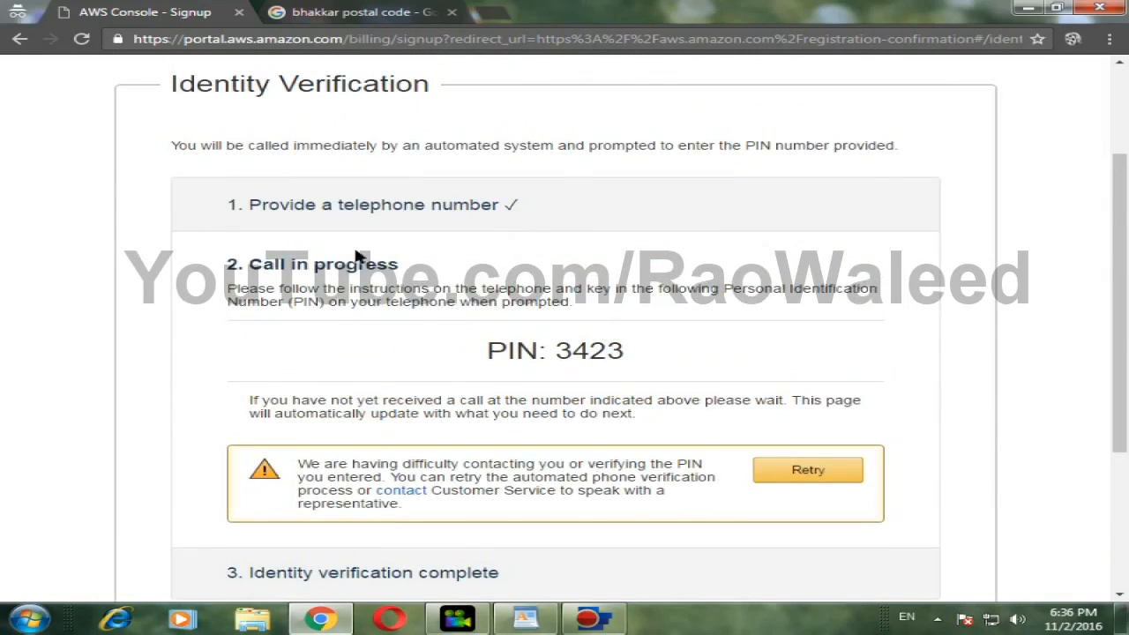
{"action": "left_click", "coordinate": [529, 353]}
Retry verification with Pakistan (+92) as country code and enter the new security check characters.
{"action": "left_click", "coordinate": [810, 471]}
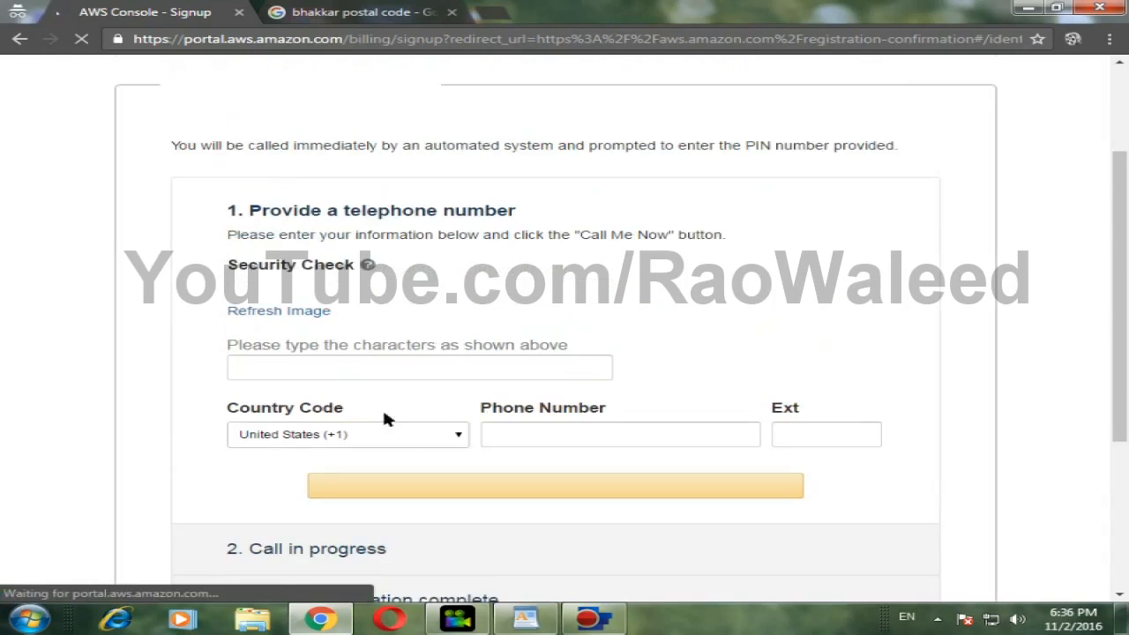
{"action": "left_click", "coordinate": [399, 434]}
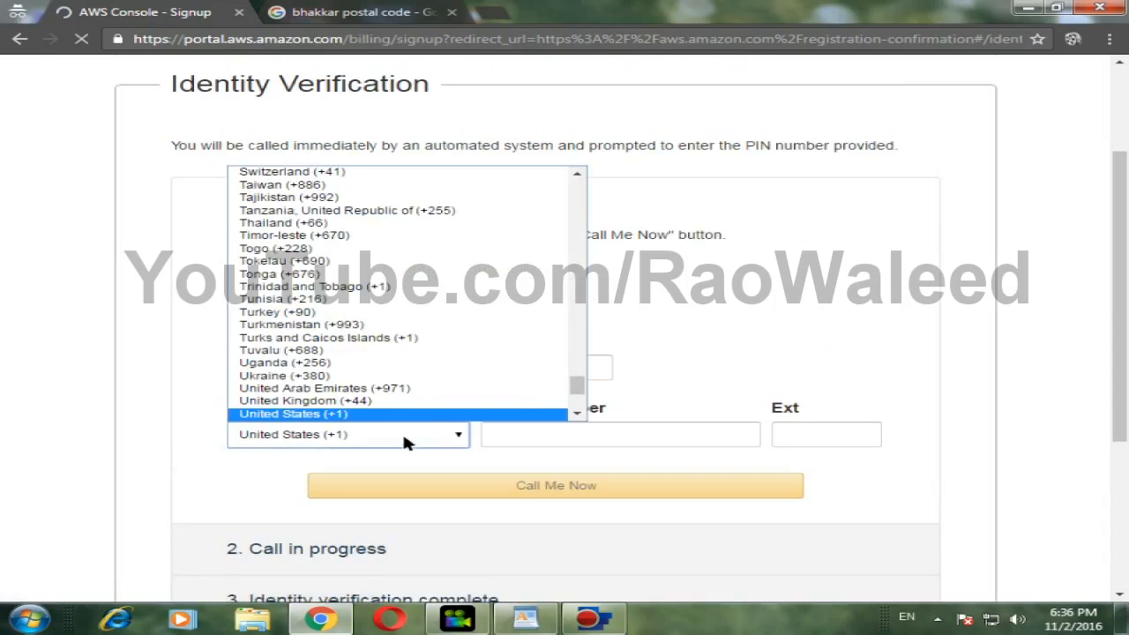
{"action": "key", "text": "p"}
{"action": "key", "text": "Return"}
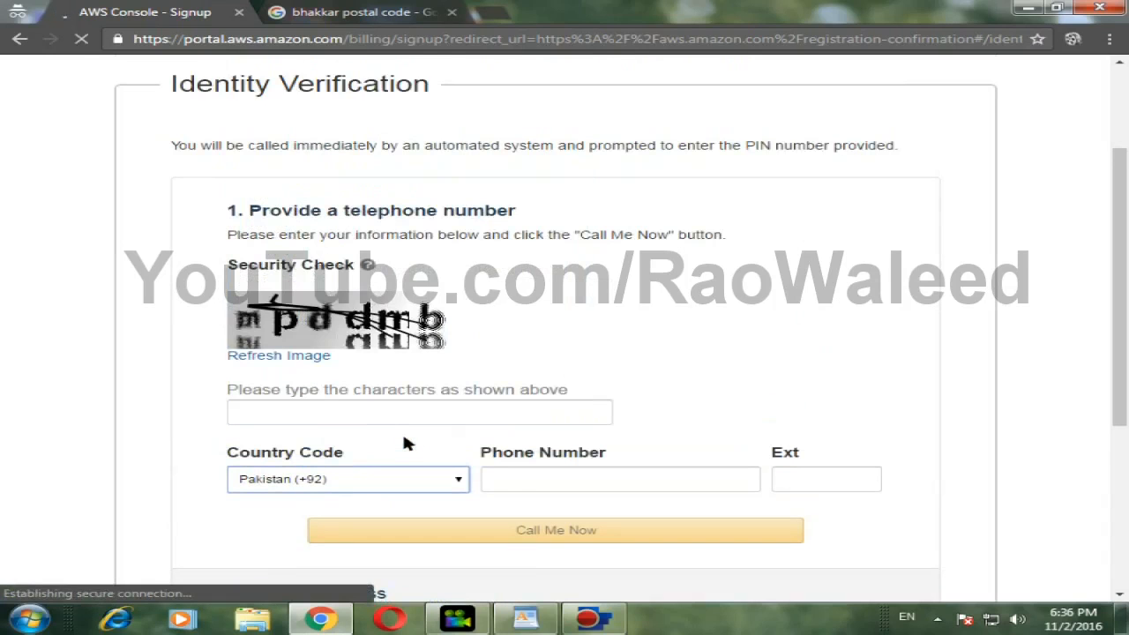
{"action": "left_click", "coordinate": [403, 414]}
{"action": "type", "text": "mp"}
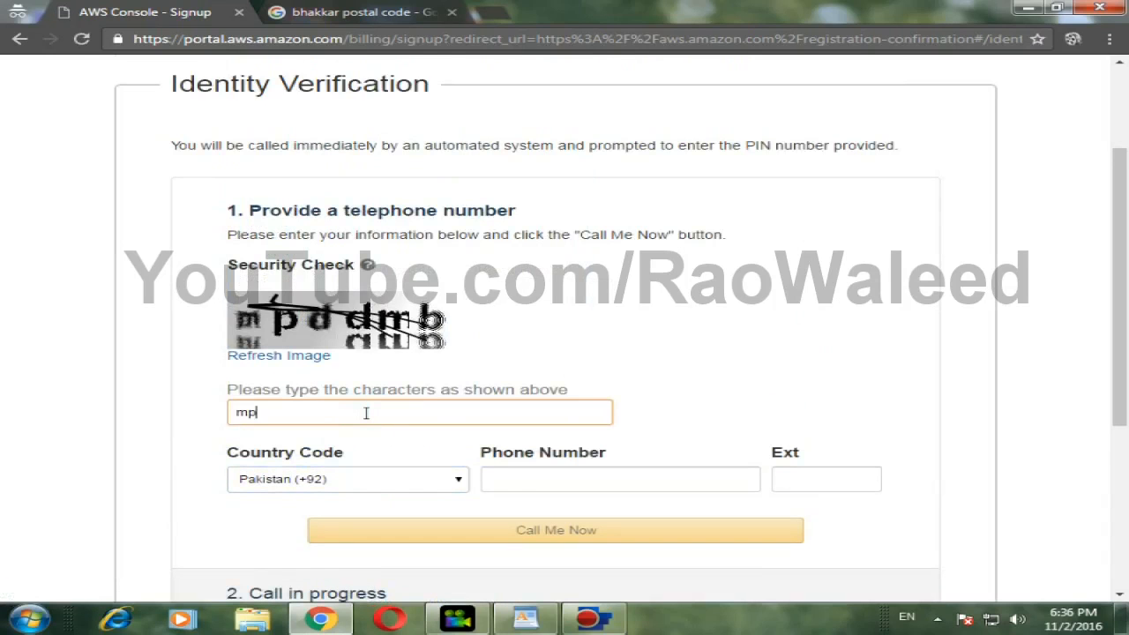
{"action": "type", "text": "ddmb"}
Replace the wrongly pasted text with the phone number and request the verification call again.
{"action": "left_click", "coordinate": [583, 472]}
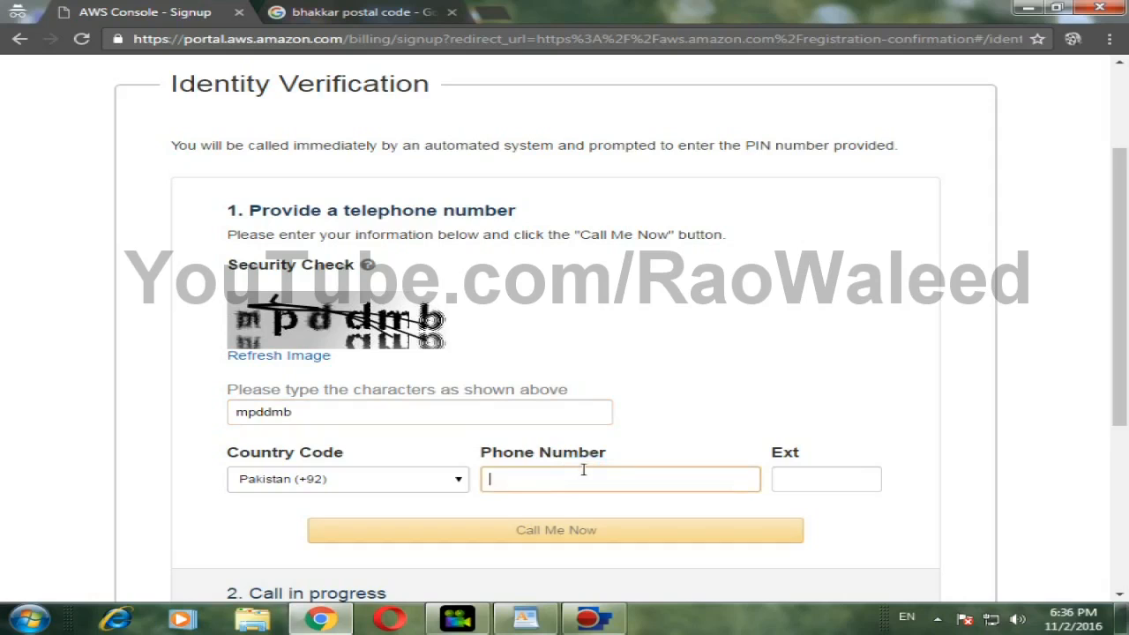
{"action": "key", "text": "ctrl+v"}
{"action": "left_click", "coordinate": [632, 469]}
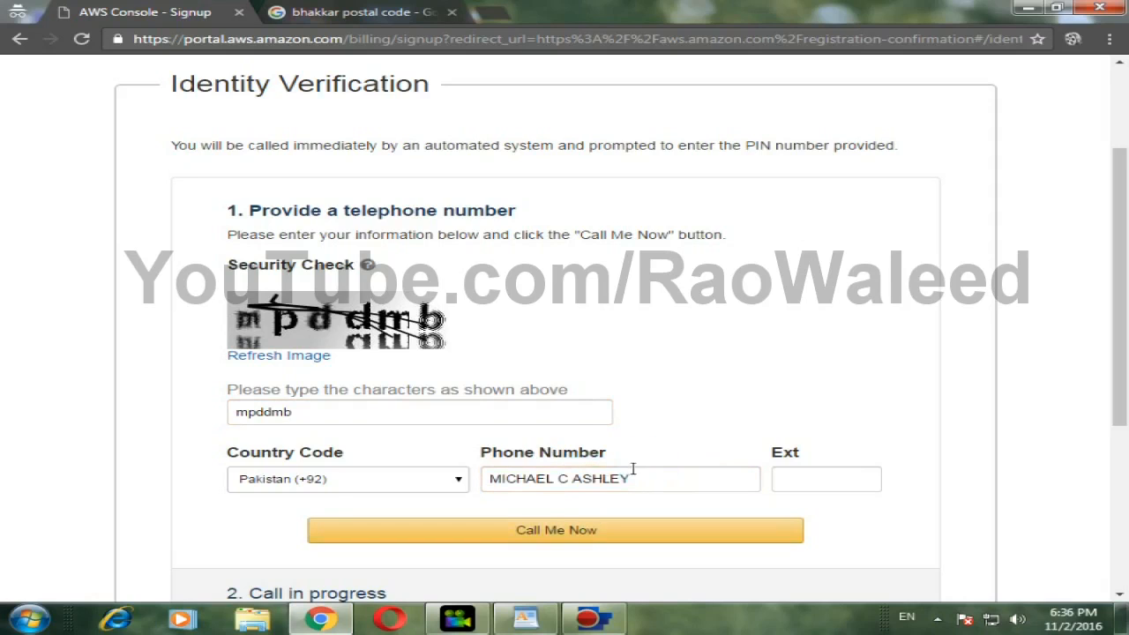
{"action": "left_click_drag", "start_coordinate": [632, 469], "coordinate": [245, 494]}
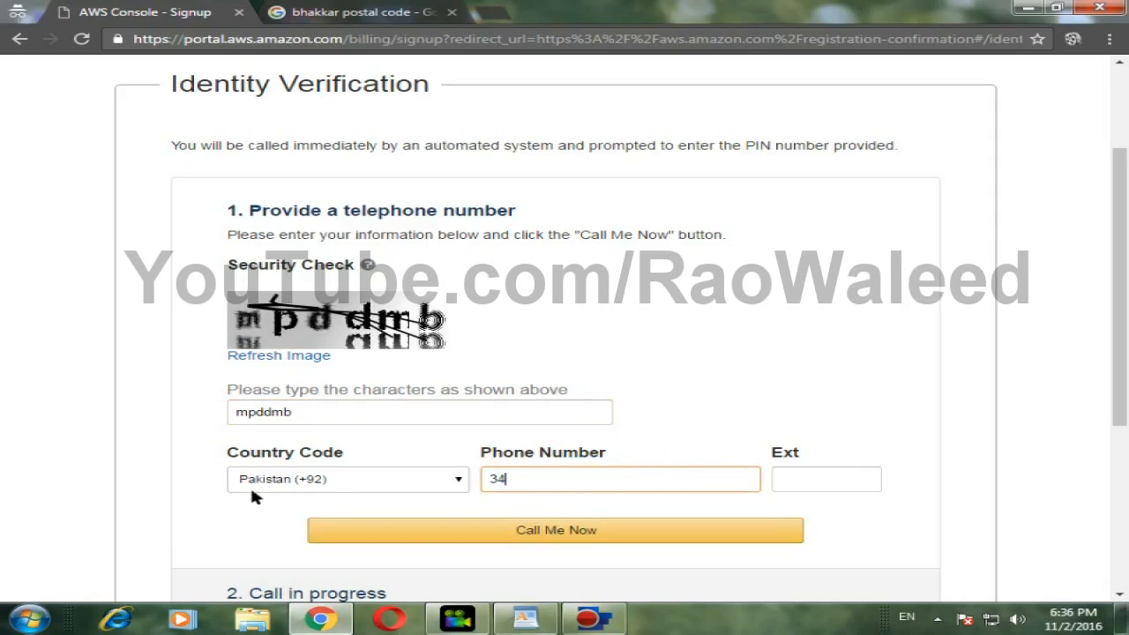
{"action": "scroll", "coordinate": [668, 464], "scroll_direction": "down", "scroll_amount": 2}
{"action": "left_click", "coordinate": [637, 447]}
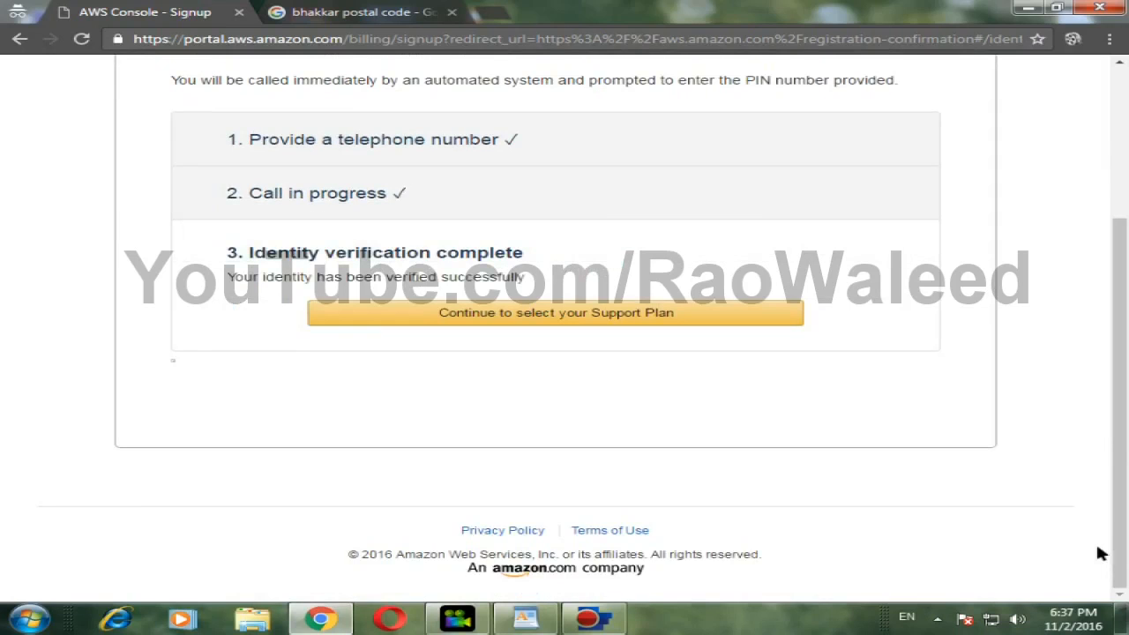
Proceed to the support plan page, keep the free Basic plan selected, and complete sign-up.
{"action": "scroll", "coordinate": [534, 373], "scroll_direction": "up", "scroll_amount": 2}
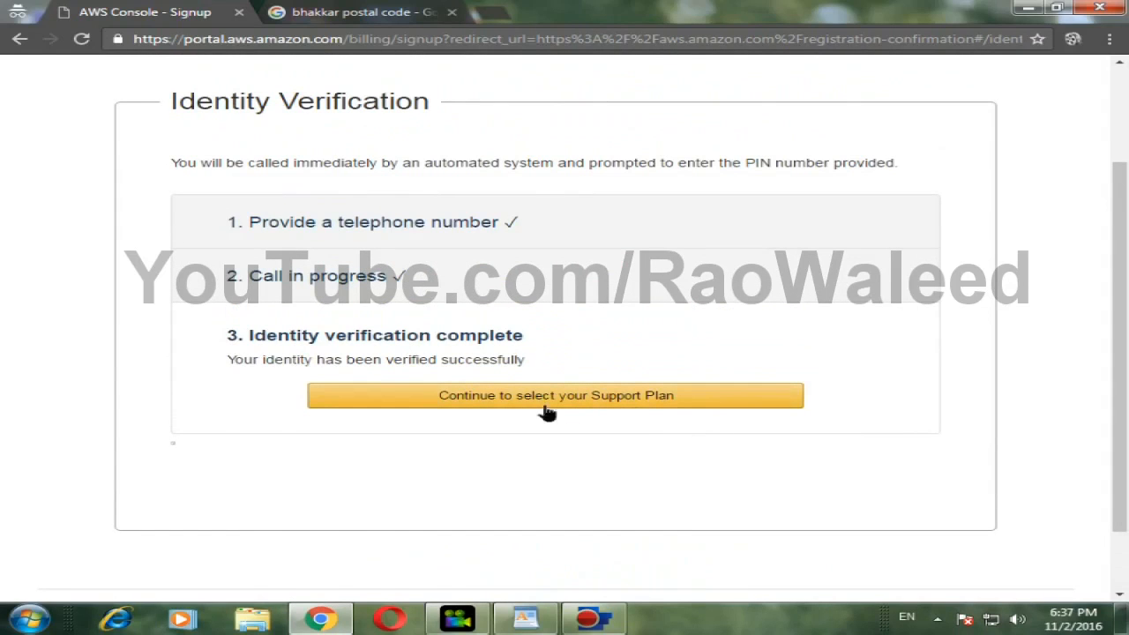
{"action": "left_click", "coordinate": [509, 402]}
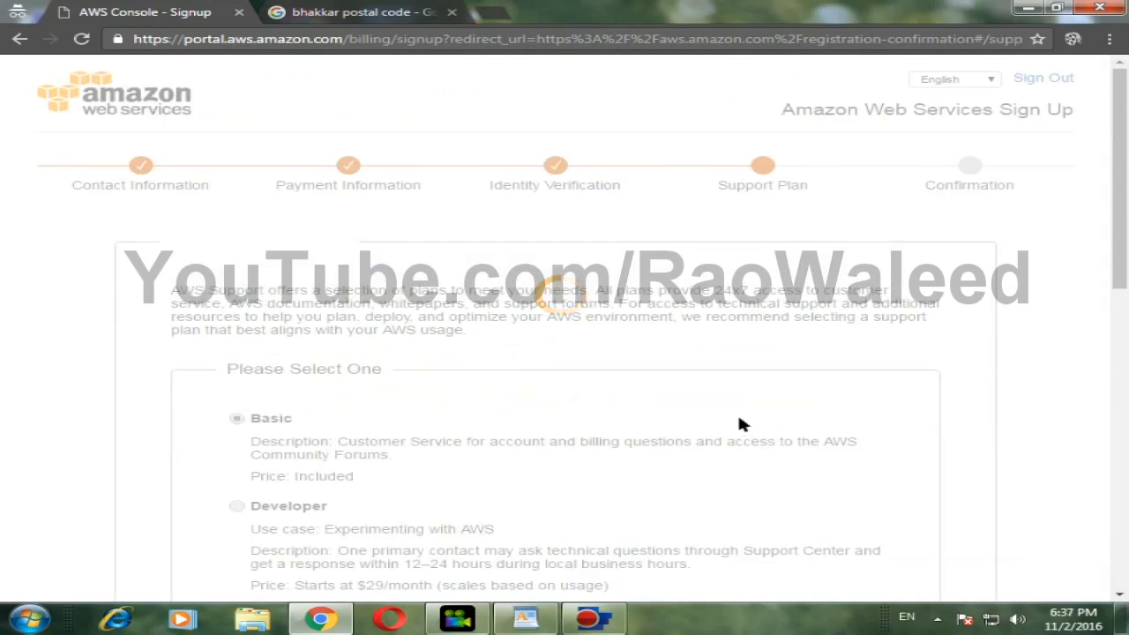
{"action": "scroll", "coordinate": [741, 415], "scroll_direction": "down", "scroll_amount": 2}
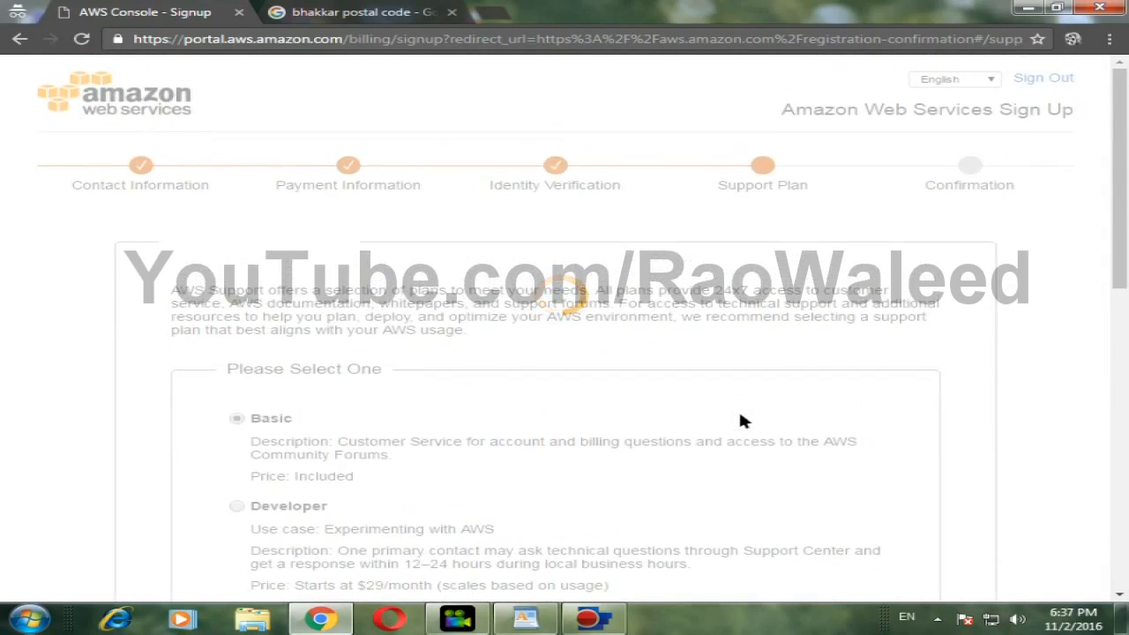
{"action": "scroll", "coordinate": [738, 421], "scroll_direction": "down", "scroll_amount": 3}
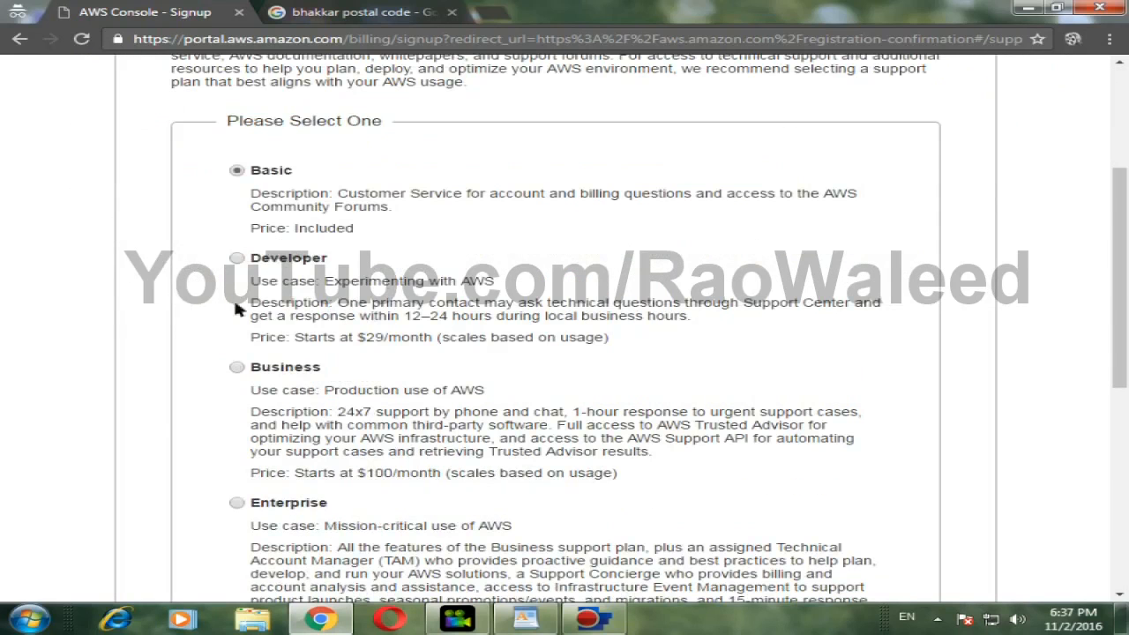
{"action": "scroll", "coordinate": [225, 318], "scroll_direction": "down", "scroll_amount": 2}
{"action": "scroll", "coordinate": [239, 375], "scroll_direction": "down", "scroll_amount": 1}
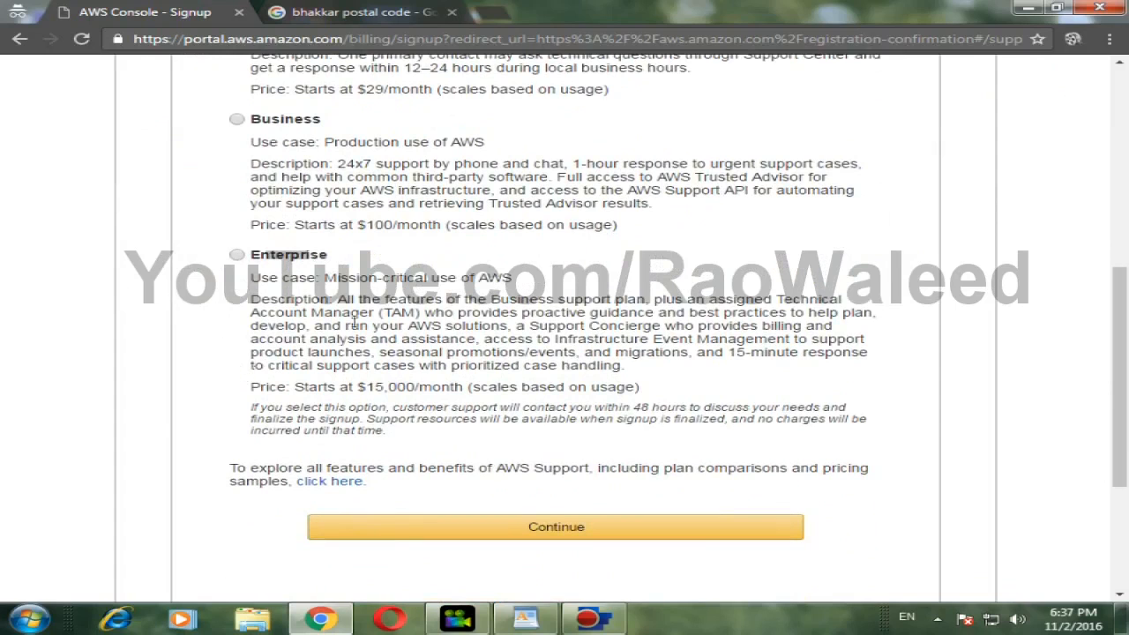
{"action": "scroll", "coordinate": [448, 250], "scroll_direction": "up", "scroll_amount": 2}
{"action": "scroll", "coordinate": [448, 250], "scroll_direction": "up", "scroll_amount": 1}
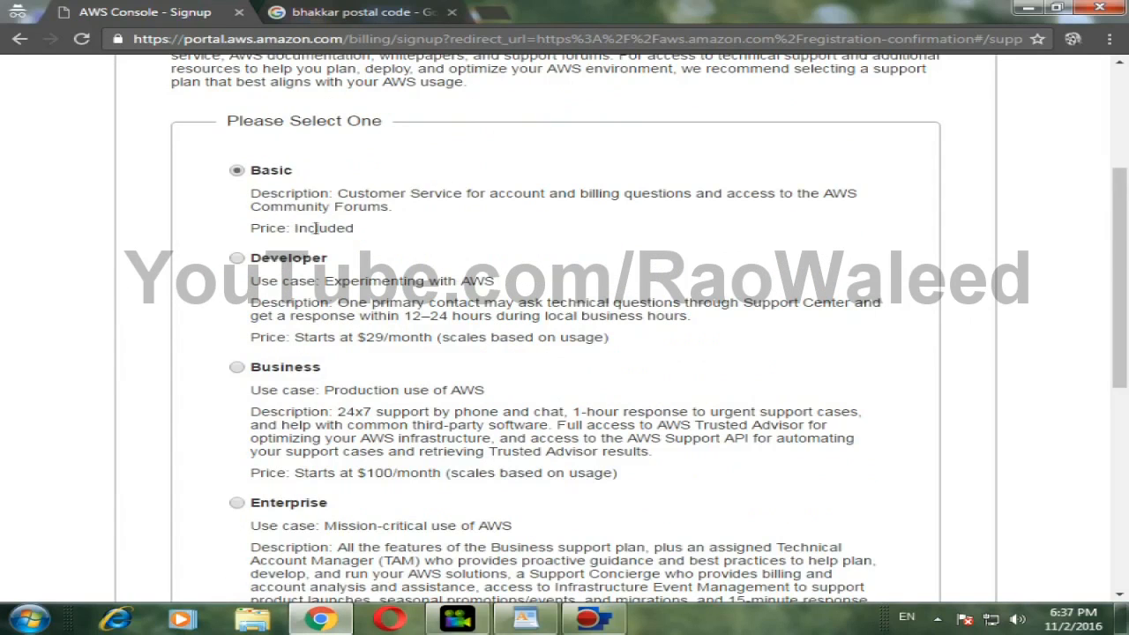
{"action": "scroll", "coordinate": [406, 247], "scroll_direction": "down", "scroll_amount": 6}
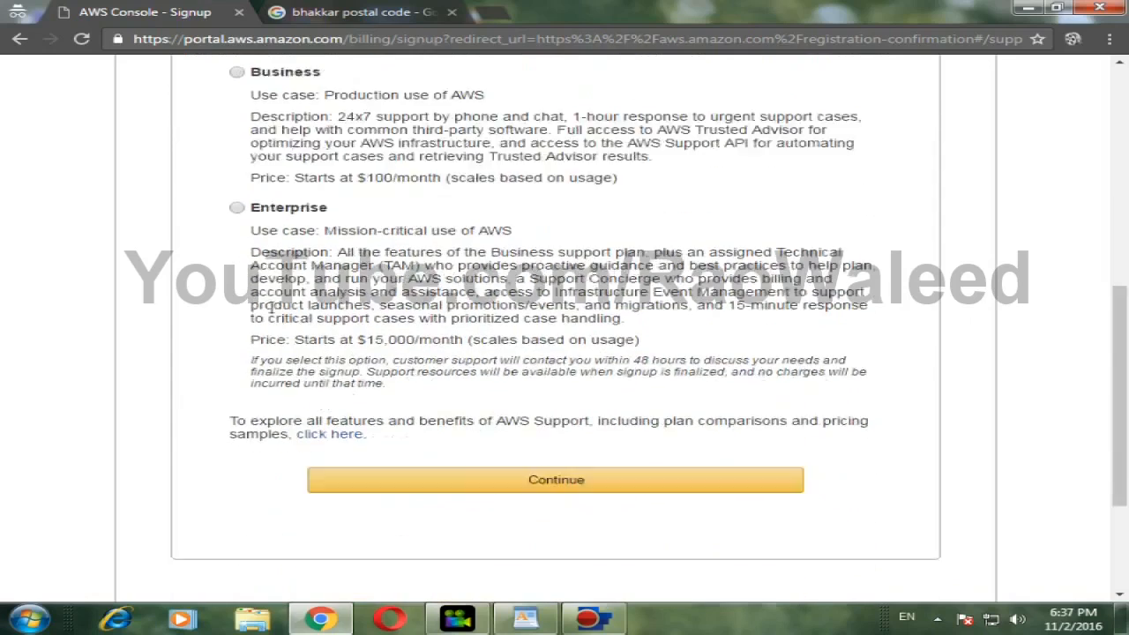
{"action": "scroll", "coordinate": [589, 303], "scroll_direction": "up", "scroll_amount": 1}
{"action": "scroll", "coordinate": [213, 165], "scroll_direction": "up", "scroll_amount": 3}
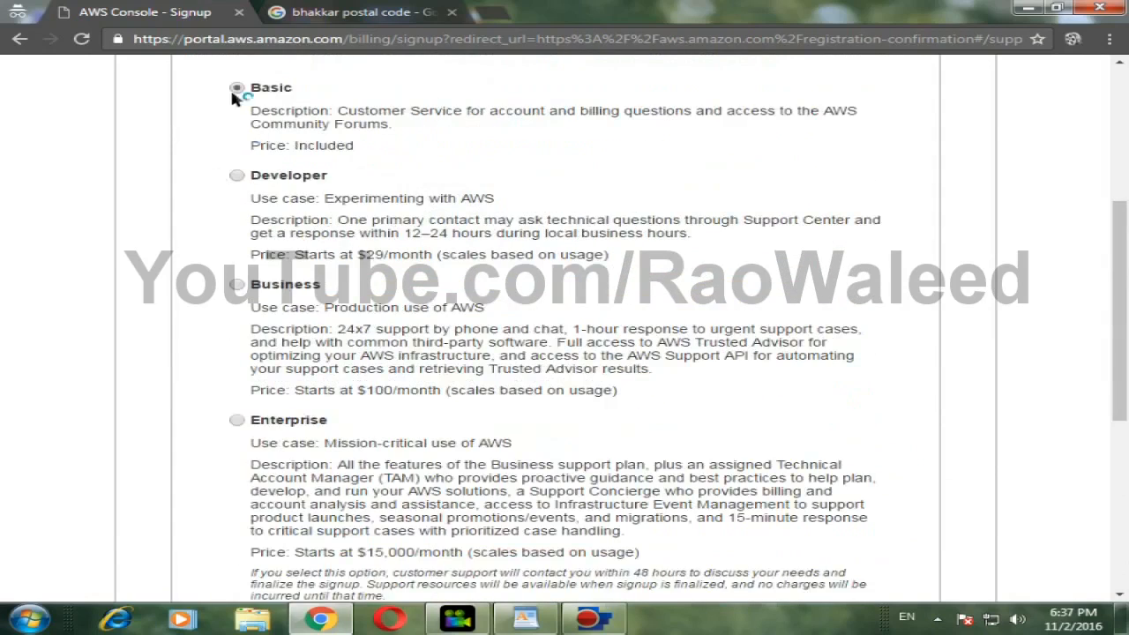
{"action": "scroll", "coordinate": [326, 329], "scroll_direction": "down", "scroll_amount": 4}
{"action": "left_click", "coordinate": [579, 293]}
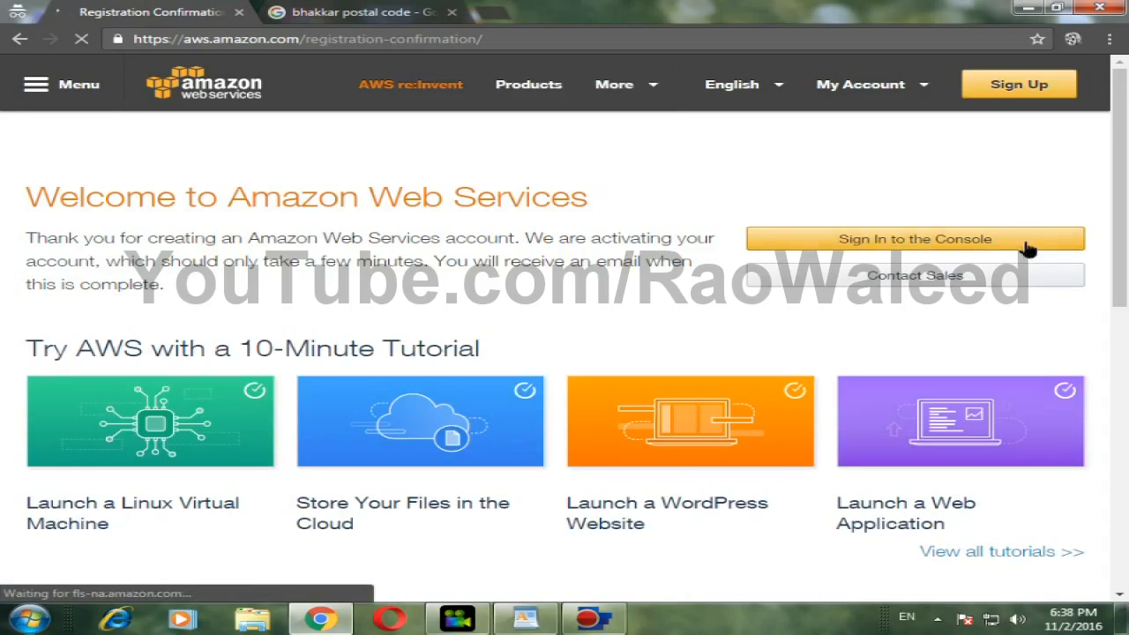
Choose Sign In to the Console from the Welcome to Amazon Web Services page.
{"action": "left_click", "coordinate": [980, 246]}
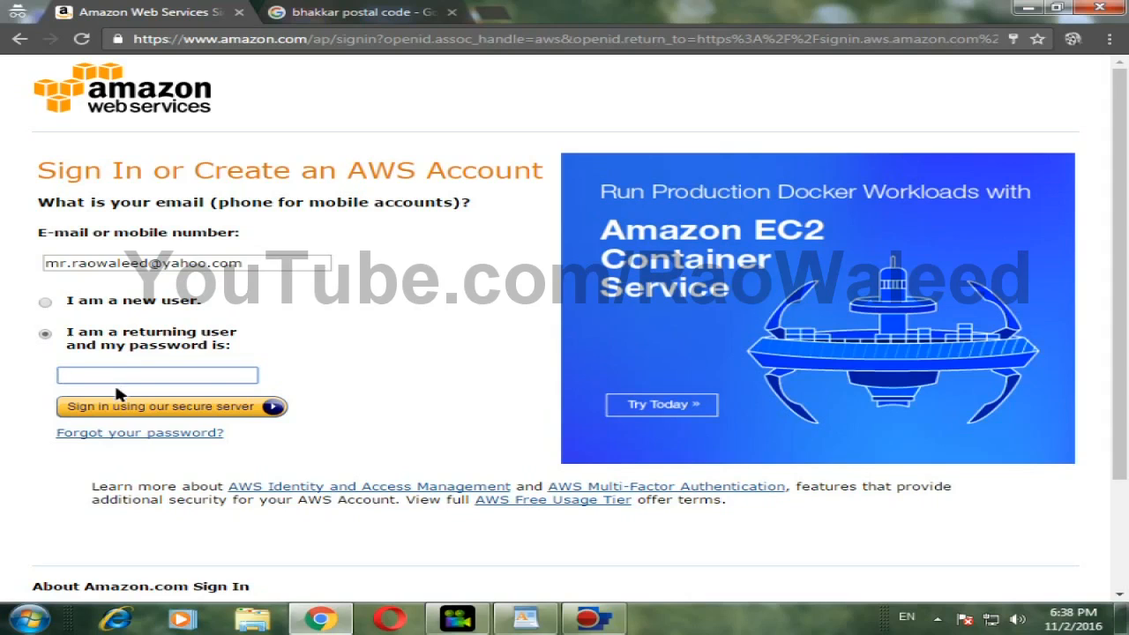
Sign in as a returning user with Chrome's saved password via the secure server.
{"action": "left_click_drag", "start_coordinate": [304, 266], "coordinate": [16, 268]}
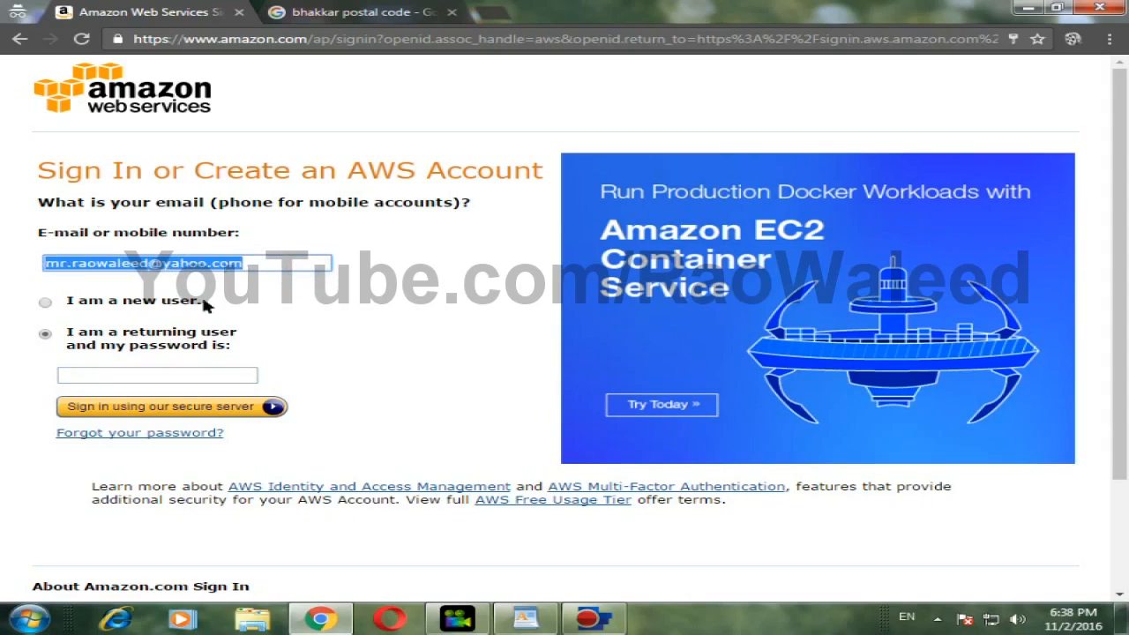
{"action": "left_click", "coordinate": [88, 376]}
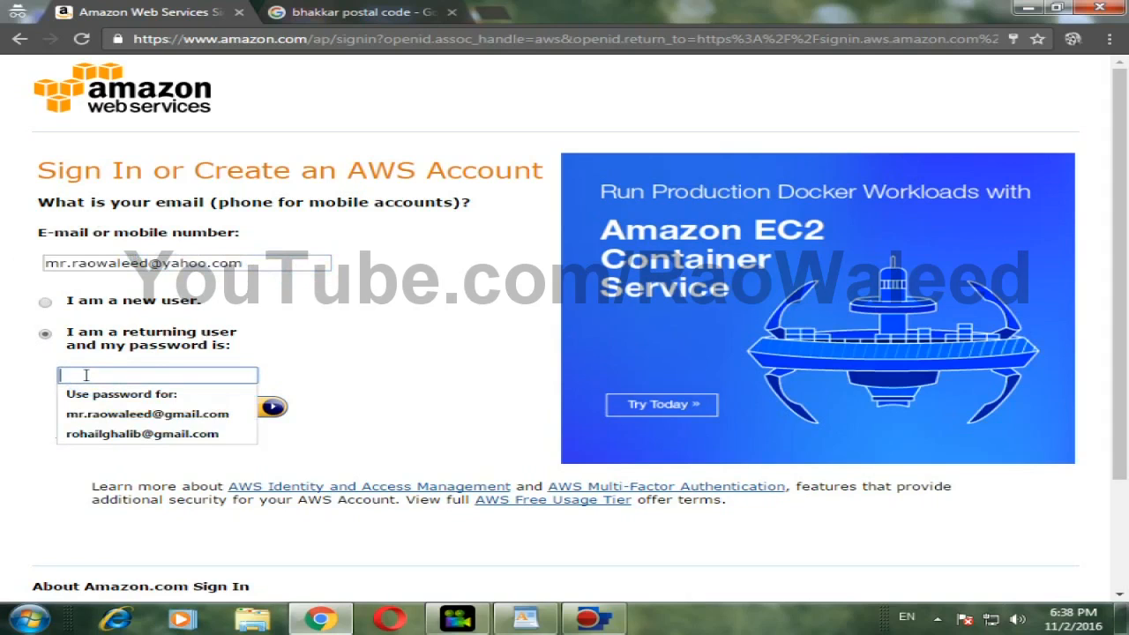
{"action": "left_click", "coordinate": [104, 414]}
{"action": "left_click", "coordinate": [303, 365]}
{"action": "left_click", "coordinate": [185, 407]}
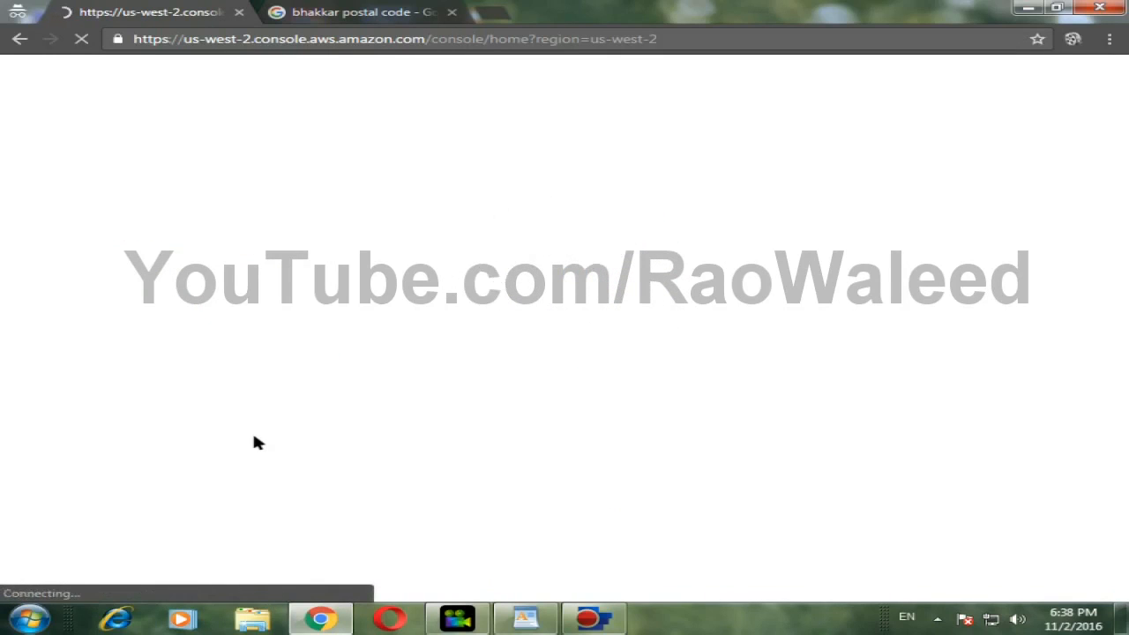
In the Google tab, replace the address with 'mail.yahoo' and go to it.
{"action": "left_click", "coordinate": [307, 11]}
{"action": "left_click", "coordinate": [320, 39]}
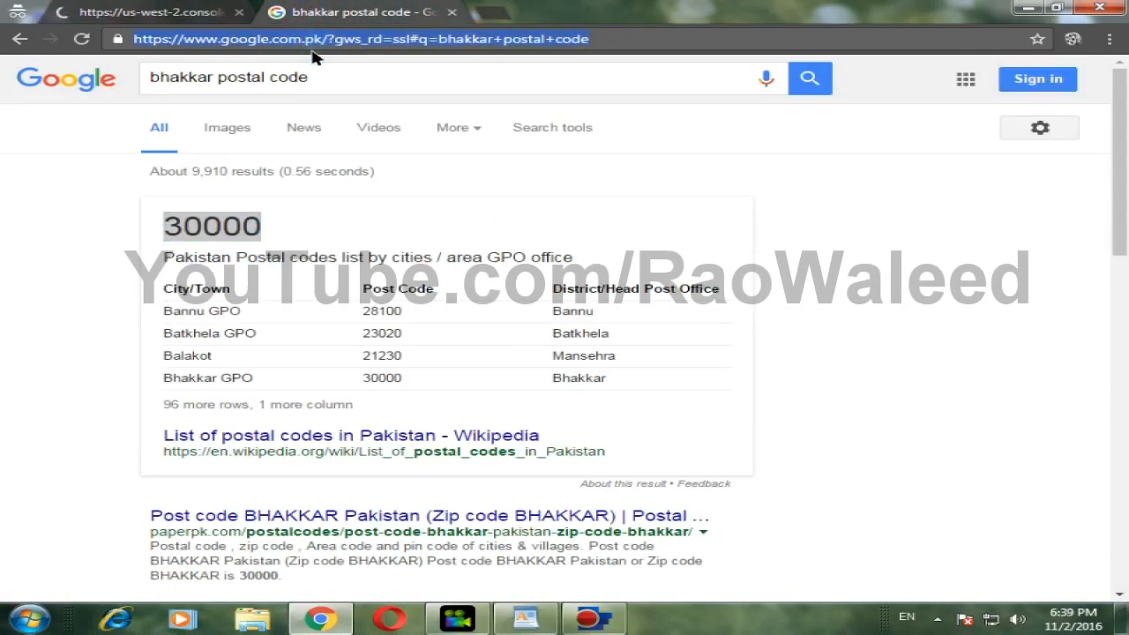
{"action": "type", "text": "mail.google.com"}
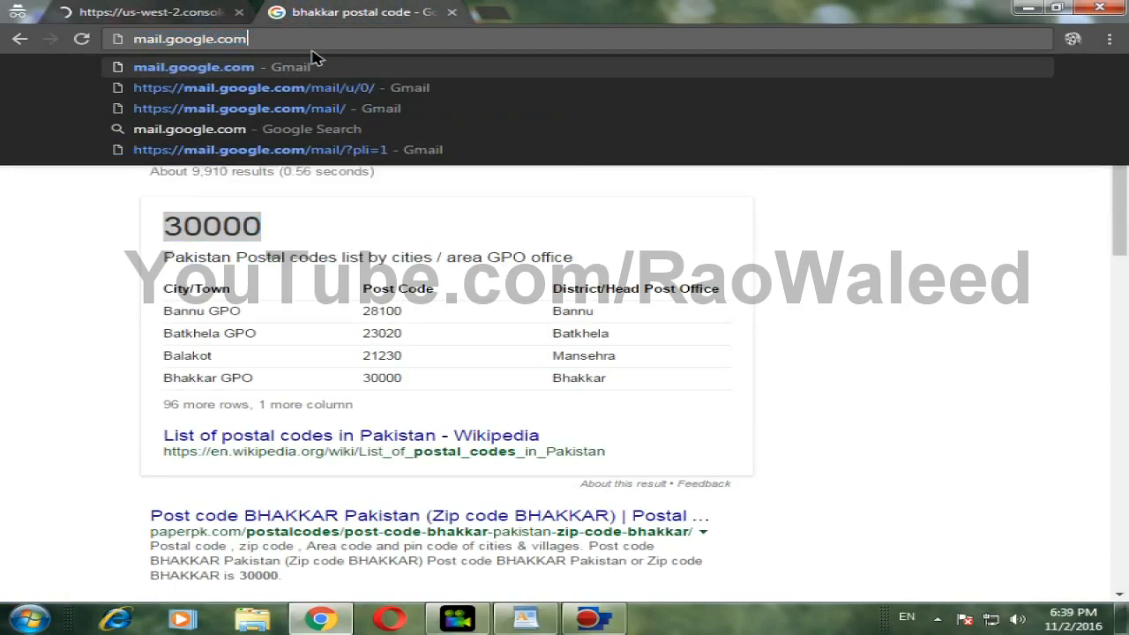
{"action": "key", "text": "BackSpace"}
{"action": "key", "text": "BackSpace"}
{"action": "key", "text": "BackSpace"}
{"action": "key", "text": "BackSpace"}
{"action": "key", "text": "BackSpace"}
{"action": "key", "text": "BackSpace"}
{"action": "key", "text": "BackSpace"}
{"action": "key", "text": "BackSpace"}
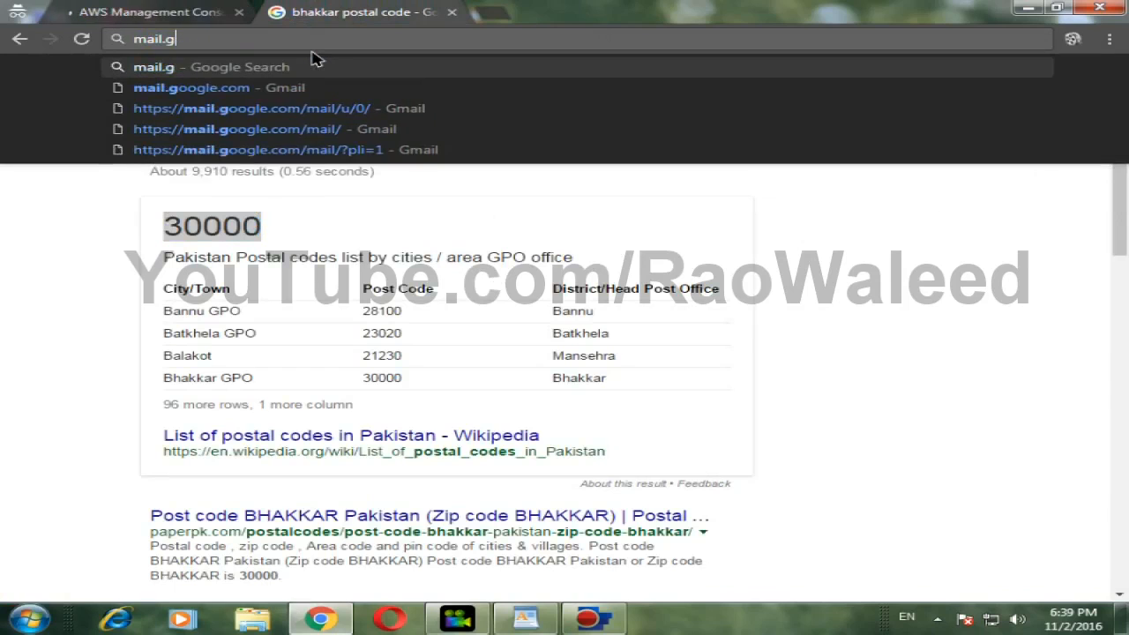
{"action": "type", "text": "ya"}
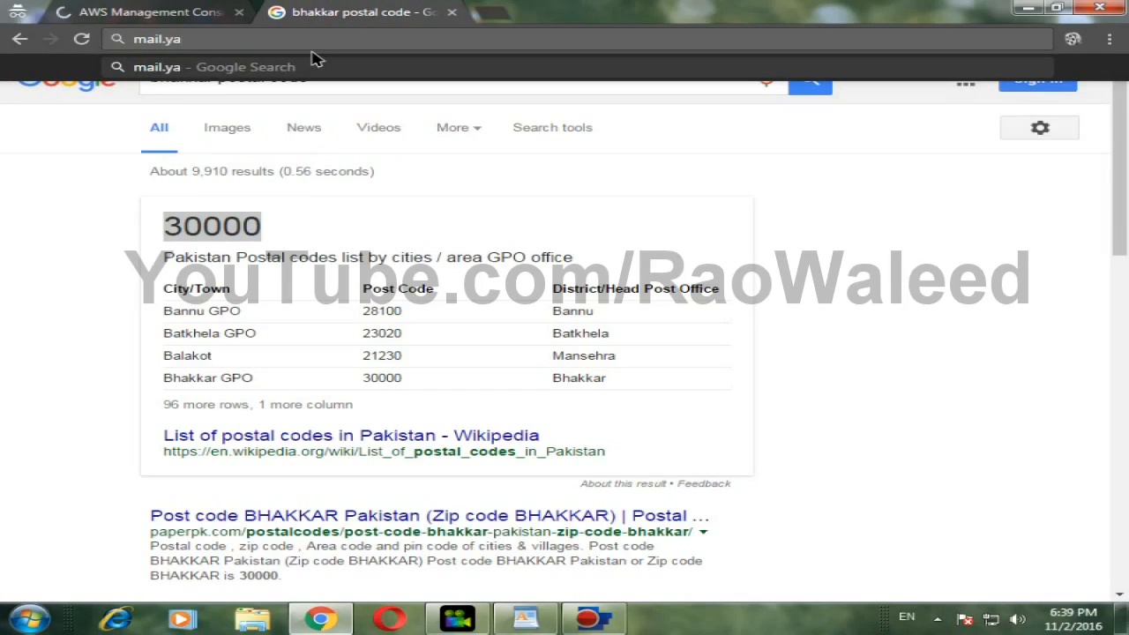
{"action": "type", "text": "hoo"}
{"action": "key", "text": "Return"}
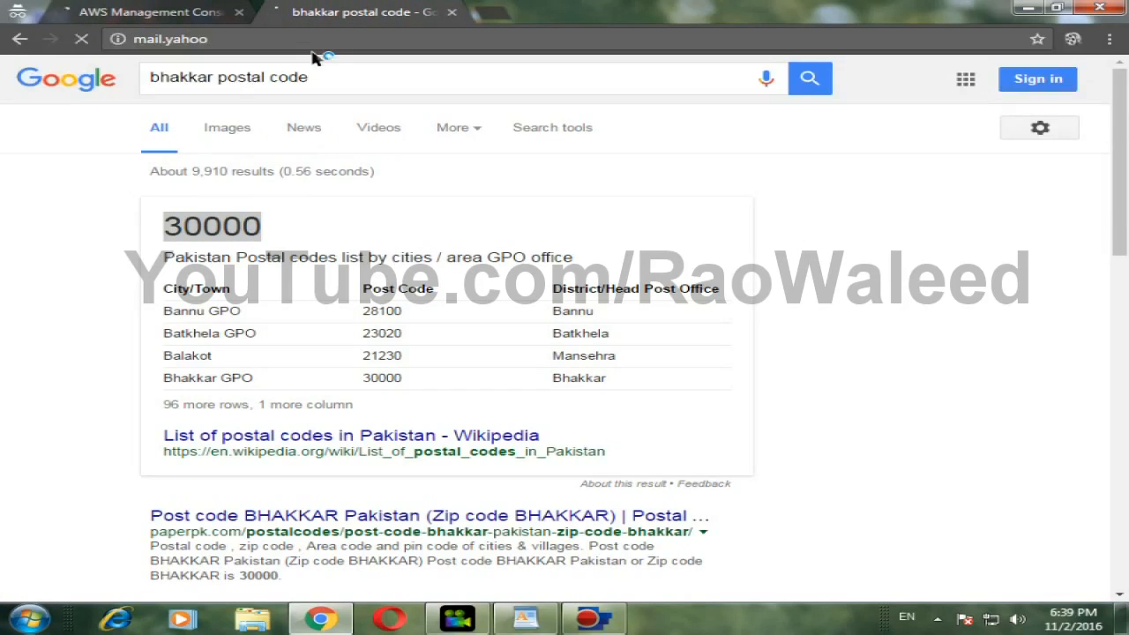
Turn the address bar entry into a 'mail yahoo' web search.
{"action": "left_click", "coordinate": [153, 11]}
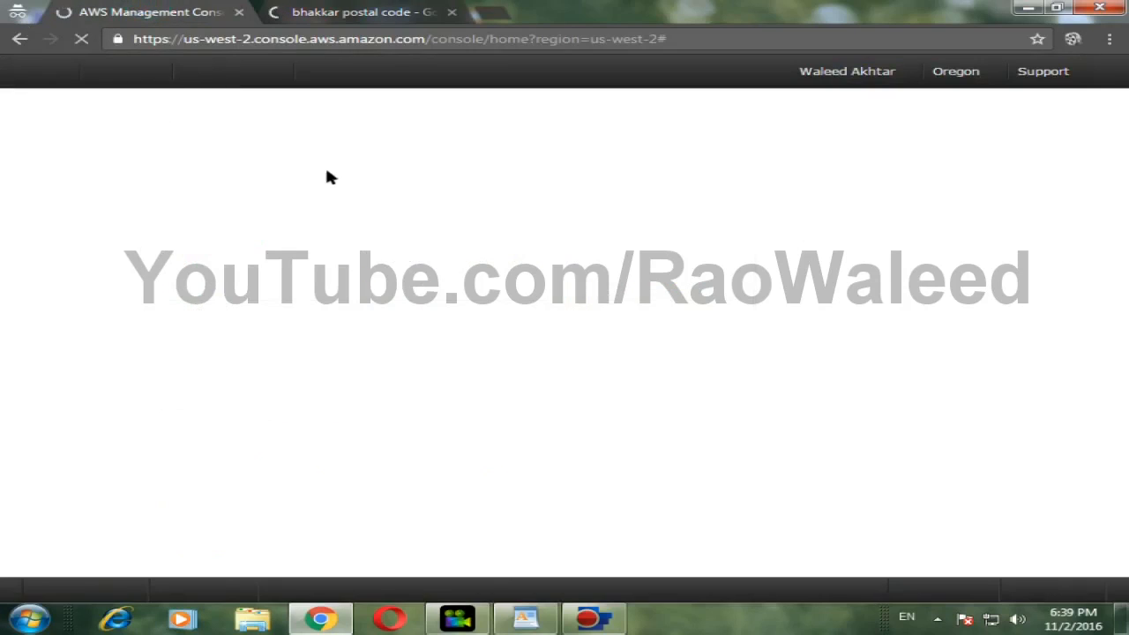
{"action": "left_click", "coordinate": [348, 15]}
{"action": "left_click", "coordinate": [167, 38]}
{"action": "left_click", "coordinate": [161, 39]}
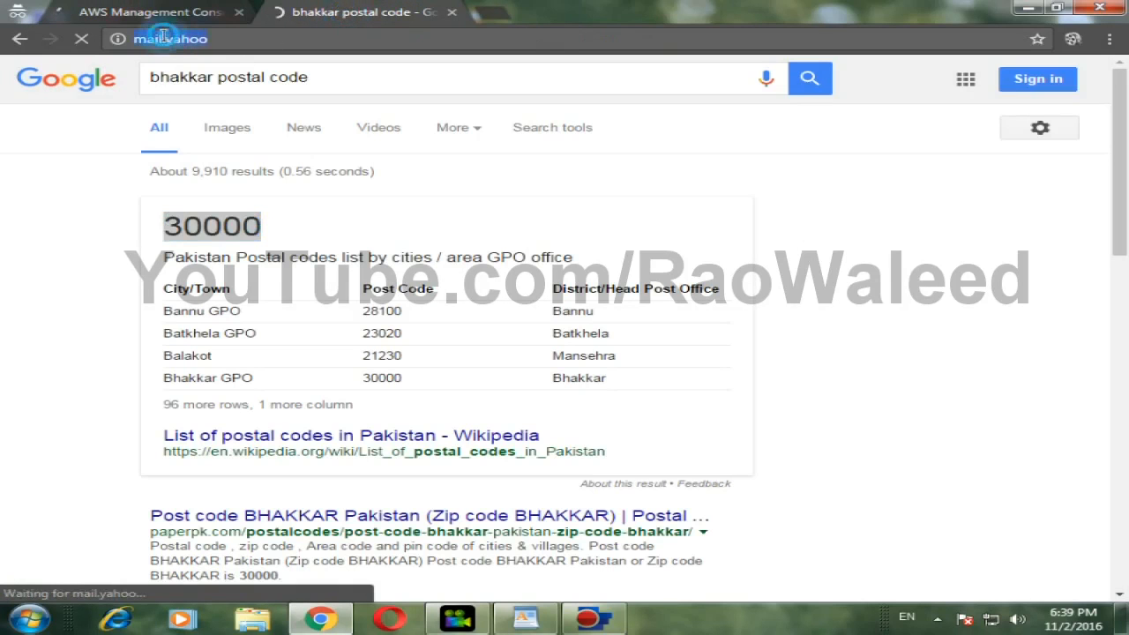
{"action": "key", "text": "Right"}
{"action": "key", "text": "BackSpace"}
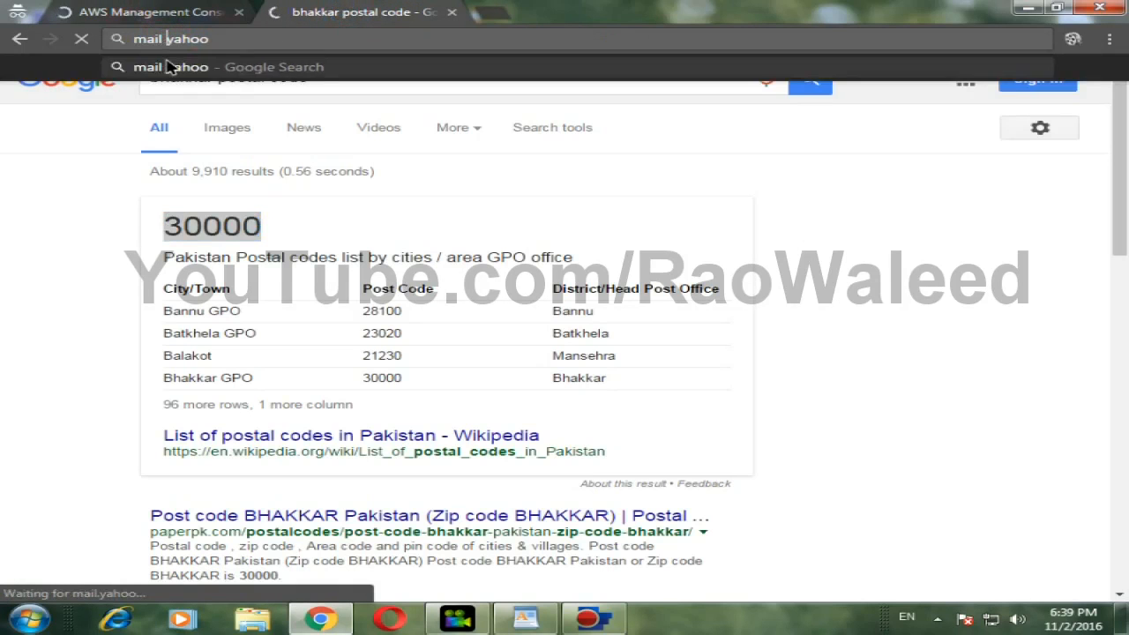
{"action": "key", "text": "Return"}
Open the 'Yahoo - login' search result to load the Yahoo Mail inbox.
{"action": "left_click", "coordinate": [187, 8]}
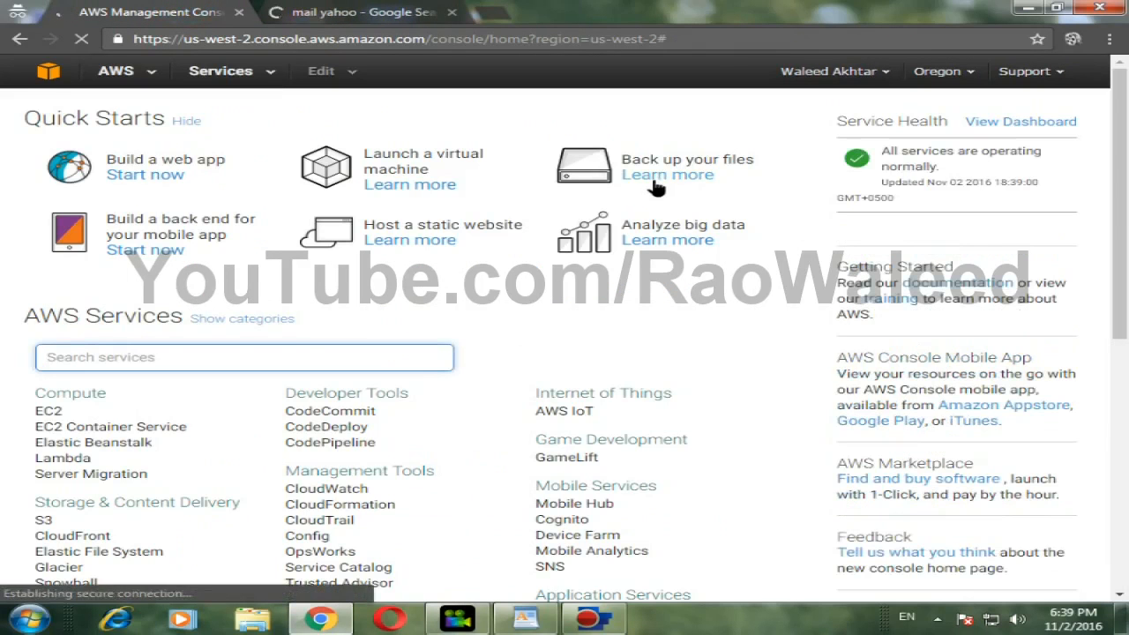
{"action": "scroll", "coordinate": [134, 316], "scroll_direction": "down", "scroll_amount": 1}
{"action": "scroll", "coordinate": [134, 316], "scroll_direction": "down", "scroll_amount": 3}
{"action": "scroll", "coordinate": [117, 307], "scroll_direction": "up", "scroll_amount": 4}
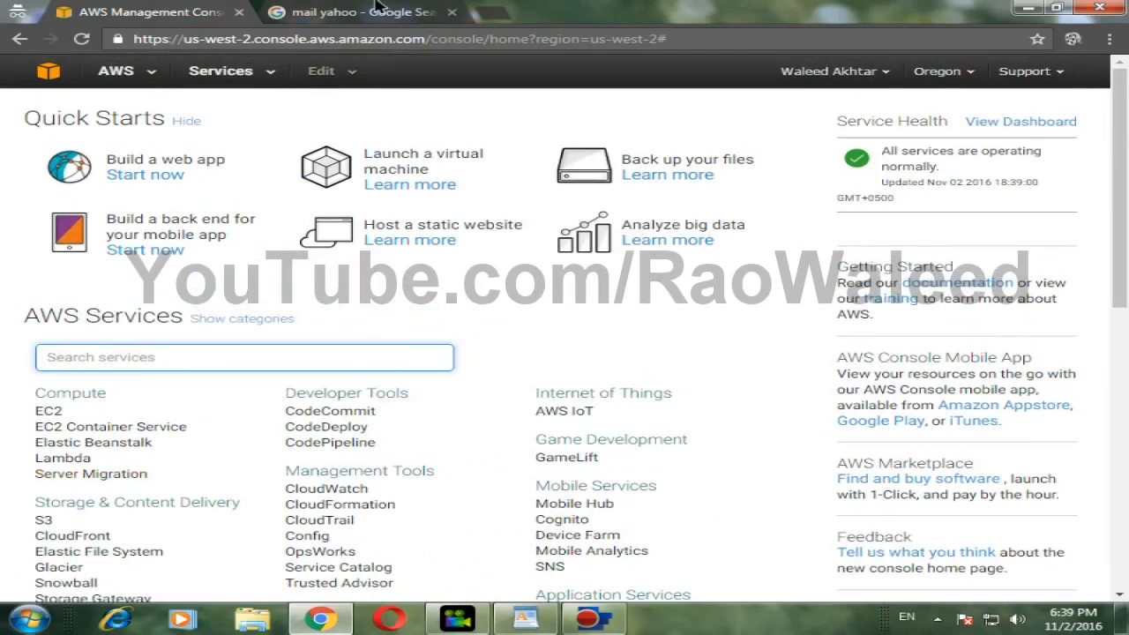
{"action": "left_click", "coordinate": [399, 8]}
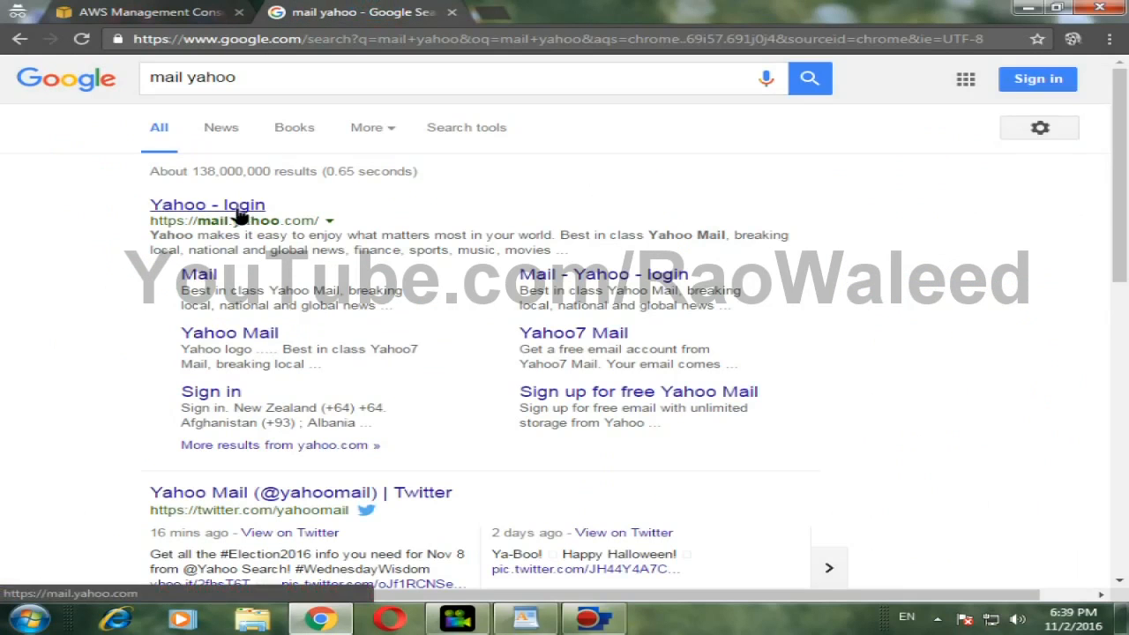
{"action": "left_click", "coordinate": [236, 205]}
{"action": "left_click", "coordinate": [150, 9]}
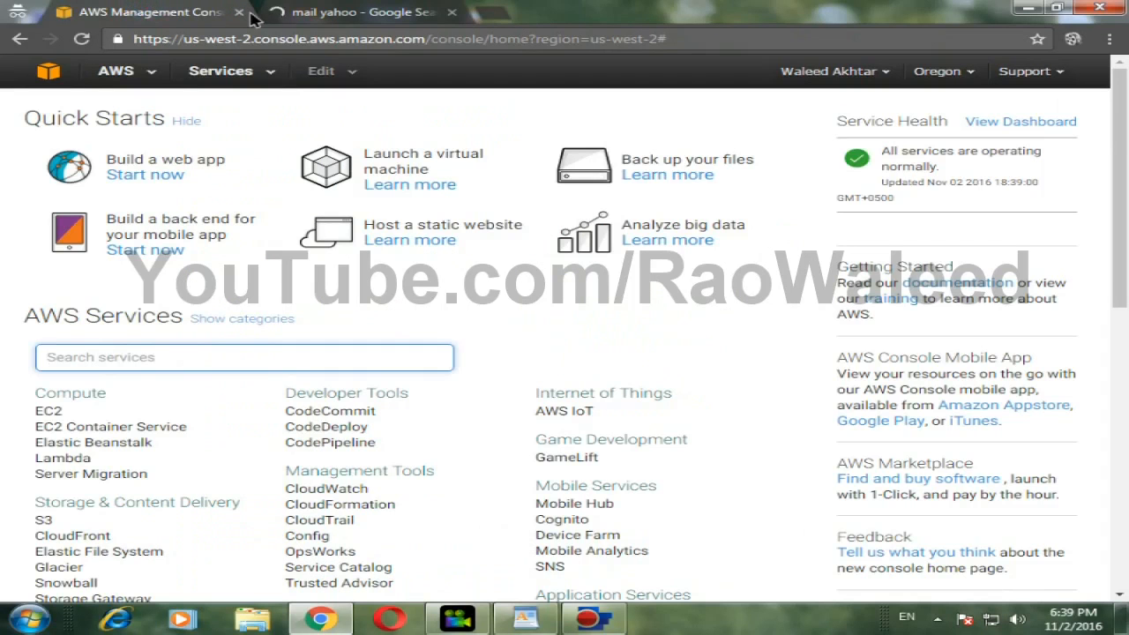
{"action": "left_click", "coordinate": [353, 13]}
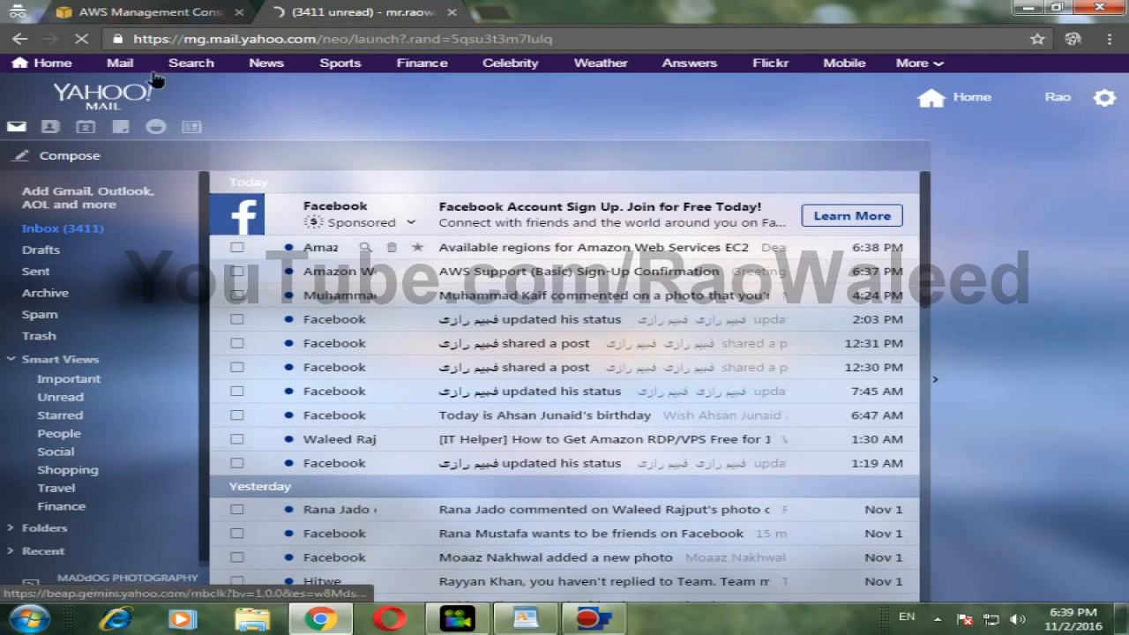
Return to the AWS console tab and open EC2 under Compute.
{"action": "left_click", "coordinate": [150, 12]}
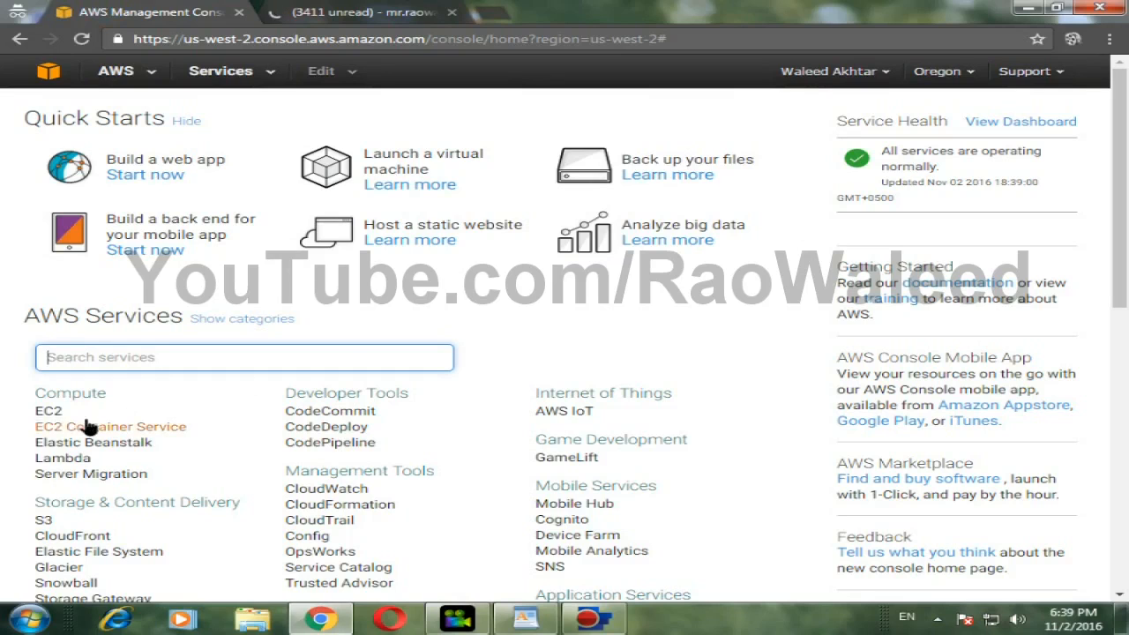
{"action": "left_click", "coordinate": [45, 411]}
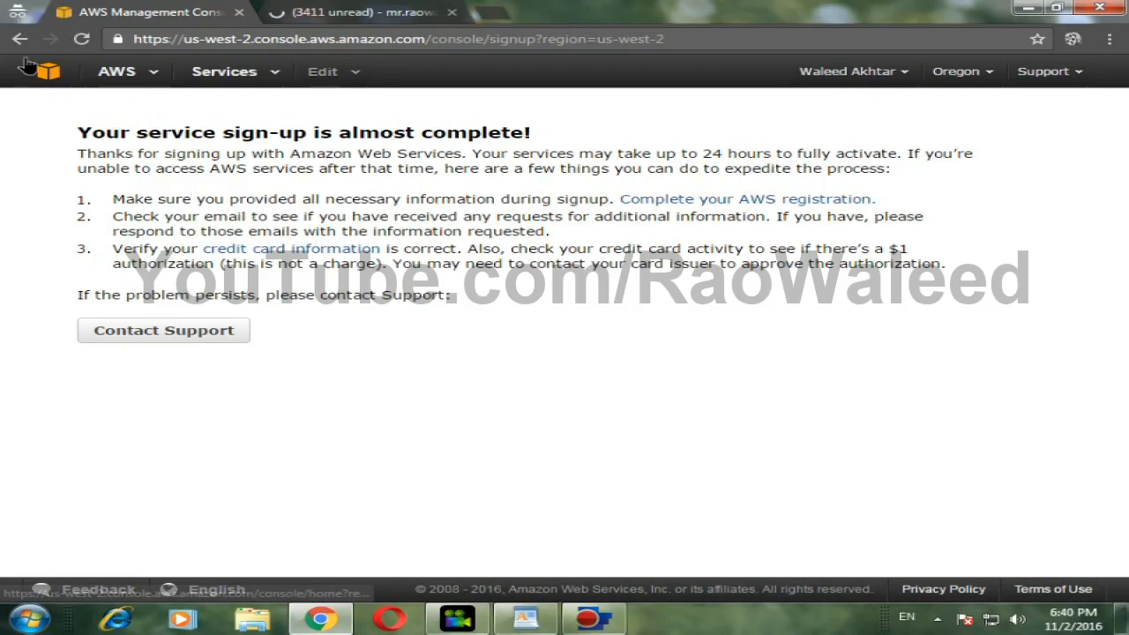
Reload the AWS console page and scroll the Yahoo Mail inbox for the AWS sign-up emails.
{"action": "left_click", "coordinate": [81, 39]}
{"action": "left_click", "coordinate": [315, 8]}
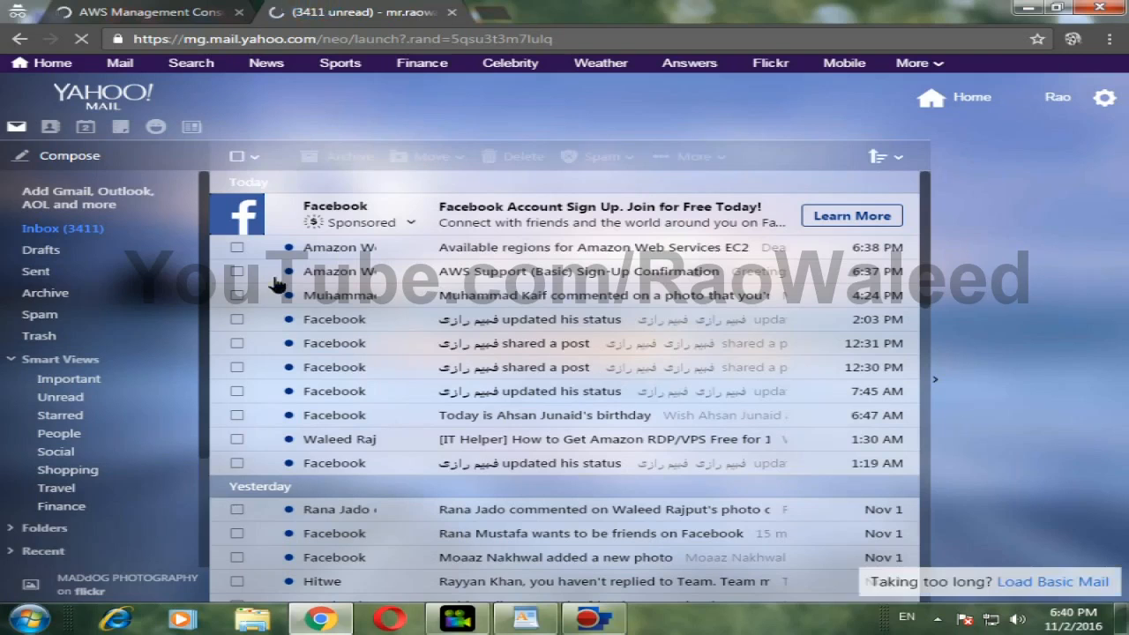
{"action": "scroll", "coordinate": [239, 289], "scroll_direction": "down", "scroll_amount": 2}
{"action": "scroll", "coordinate": [238, 289], "scroll_direction": "up", "scroll_amount": 2}
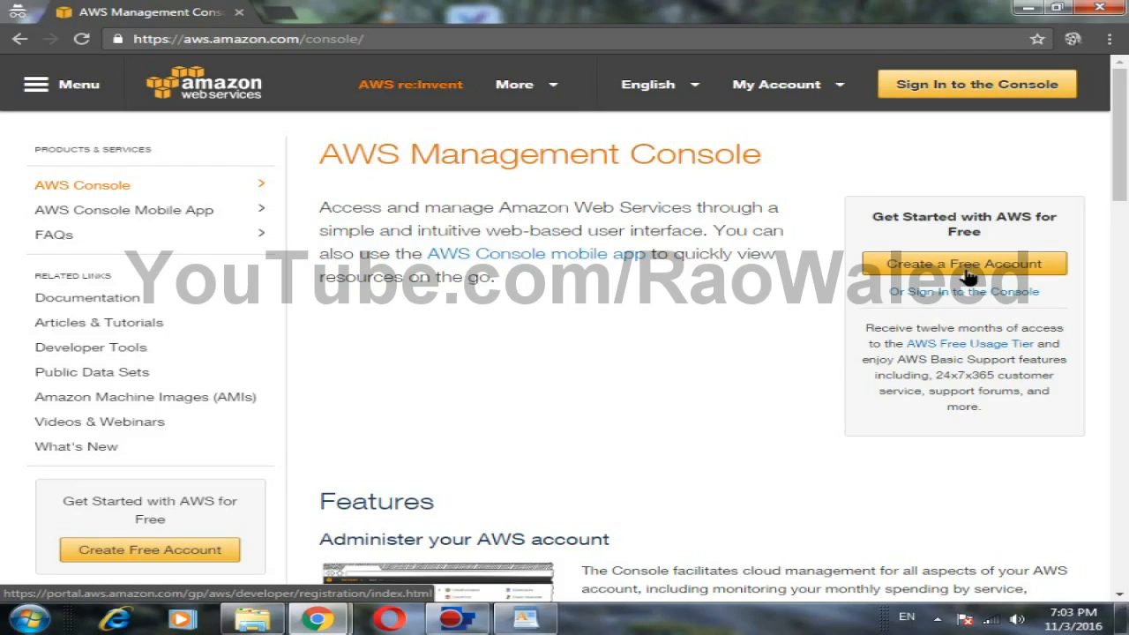
Go to the 'Sign In to the Console' page from the AWS site, after briefly opening an incognito tab.
{"action": "left_click", "coordinate": [281, 11]}
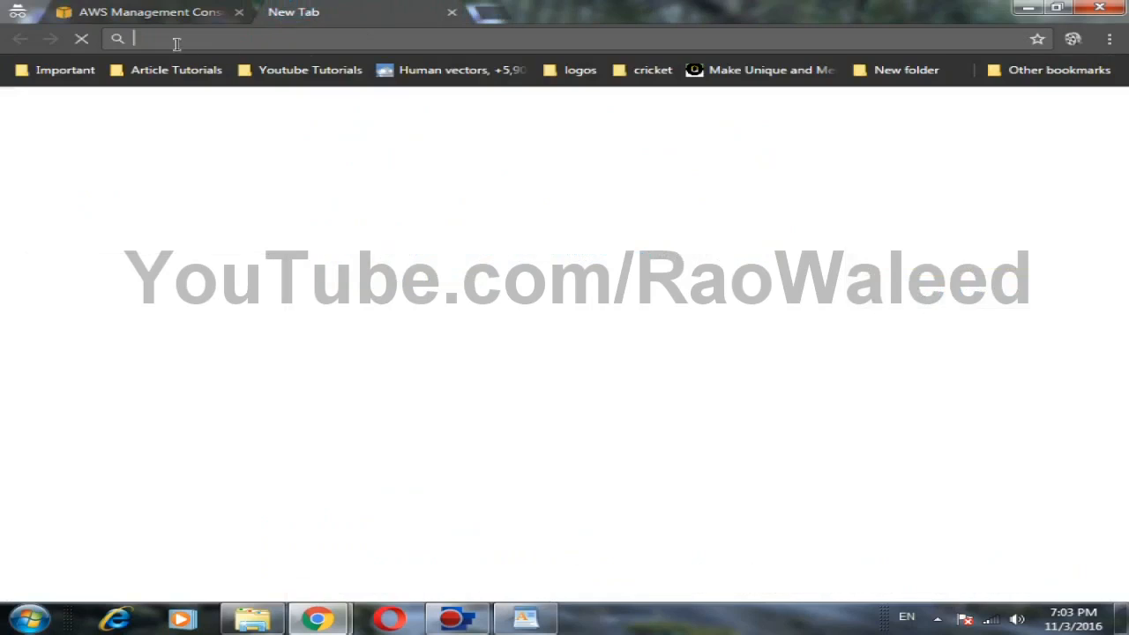
{"action": "left_click", "coordinate": [163, 11]}
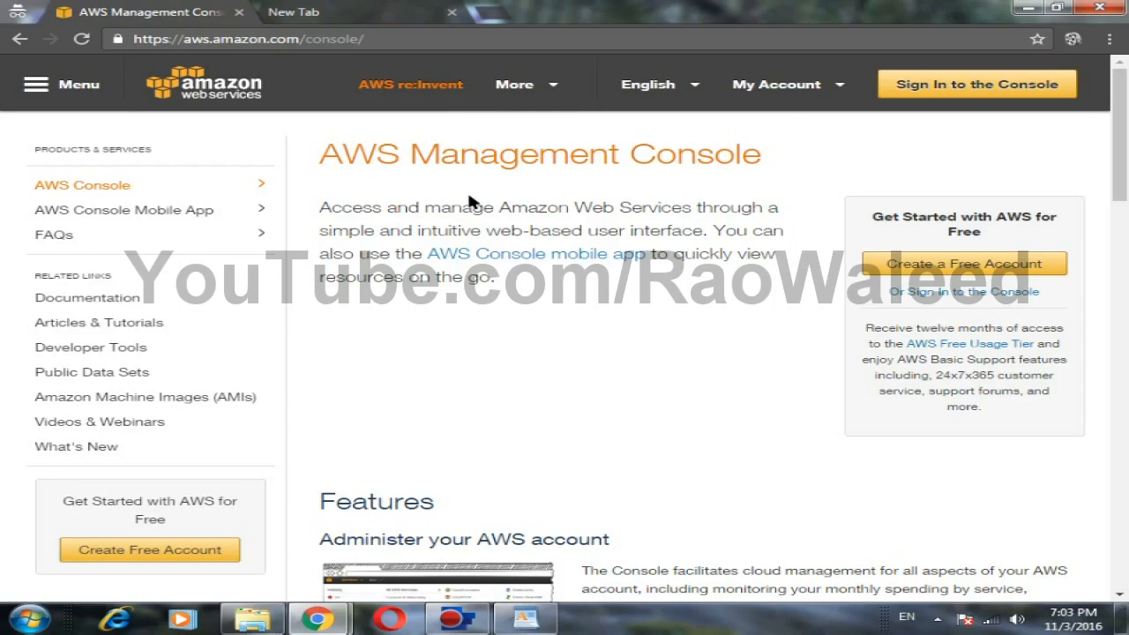
{"action": "scroll", "coordinate": [472, 205], "scroll_direction": "down", "scroll_amount": 3}
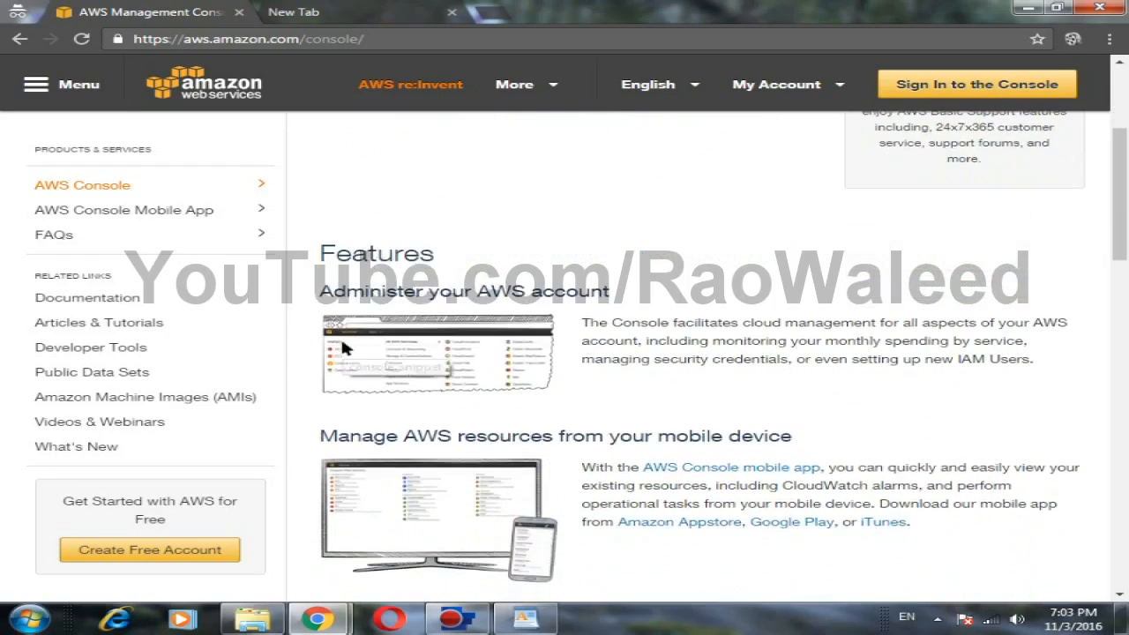
{"action": "scroll", "coordinate": [344, 348], "scroll_direction": "down", "scroll_amount": 1}
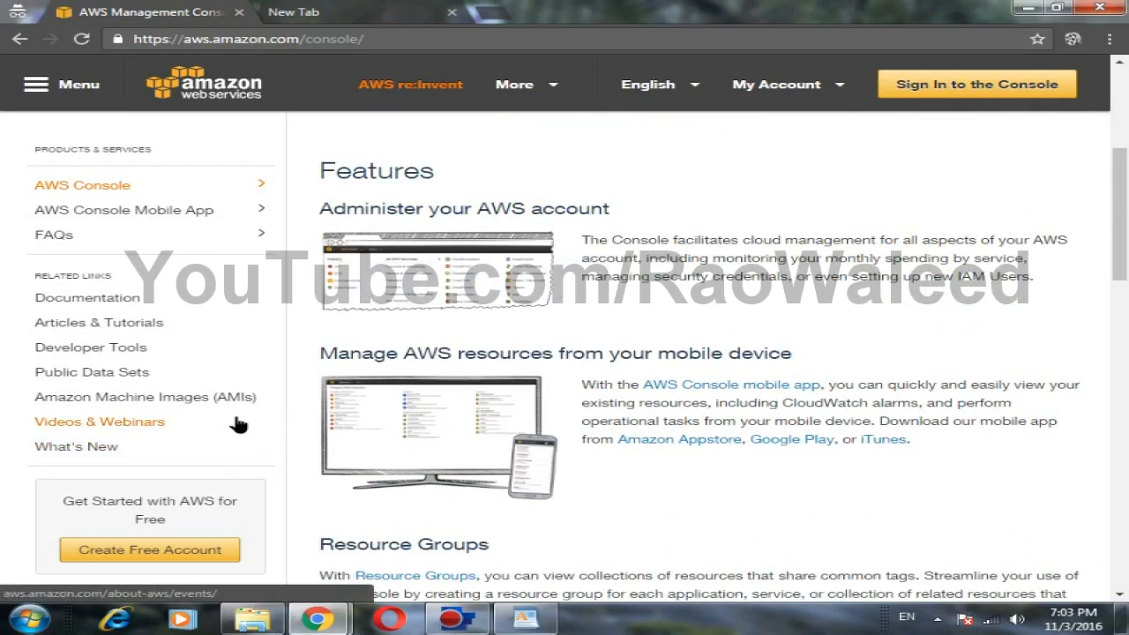
{"action": "scroll", "coordinate": [529, 530], "scroll_direction": "up", "scroll_amount": 4}
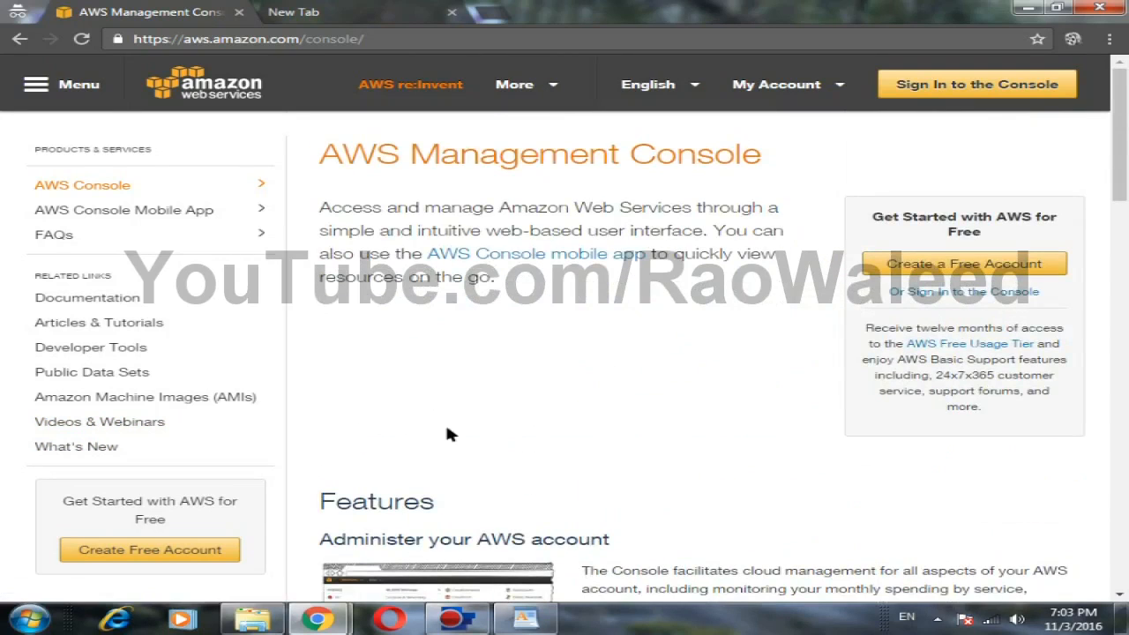
{"action": "left_click", "coordinate": [981, 93]}
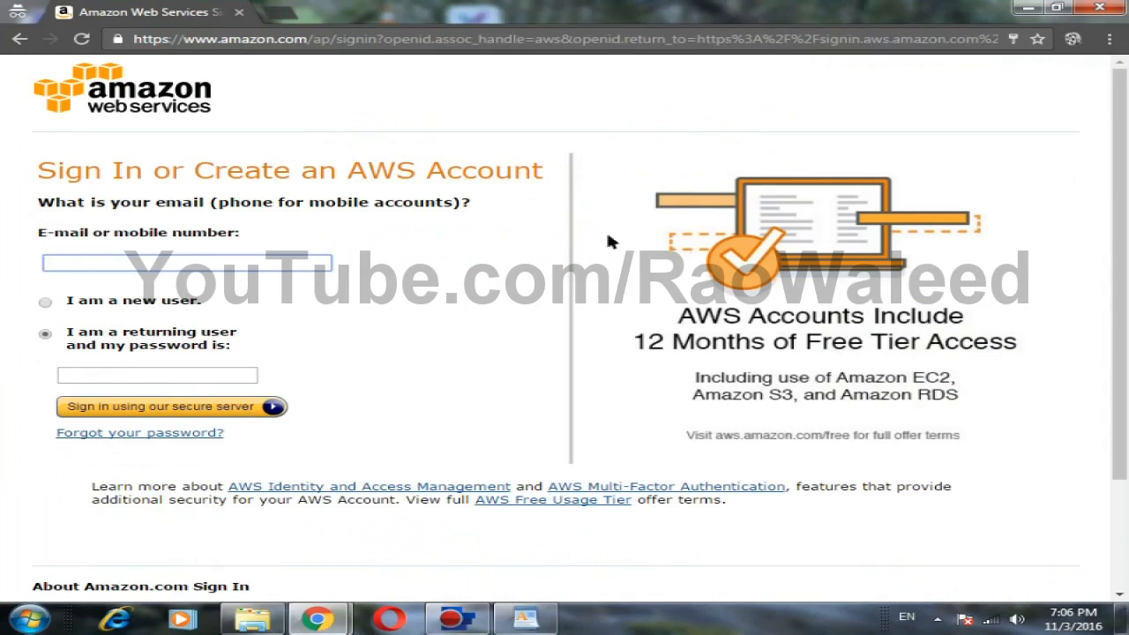
Sign in with the account e-mail (corrected domain) and password as a returning user.
{"action": "type", "text": "m"}
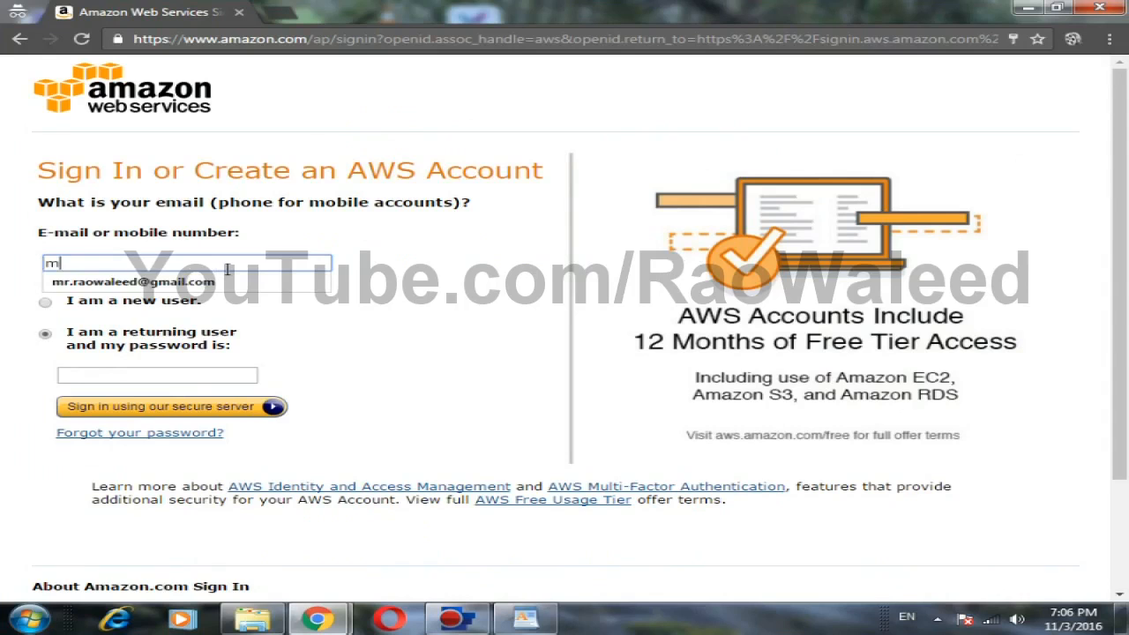
{"action": "key", "text": "Down"}
{"action": "key", "text": "Return"}
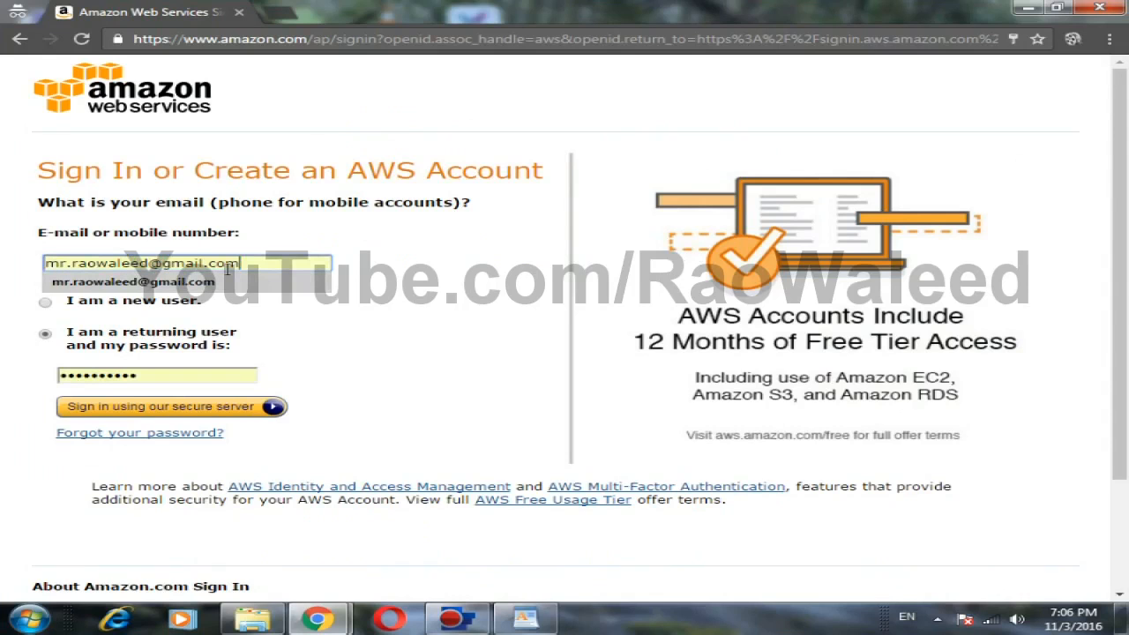
{"action": "key", "text": "BackSpace"}
{"action": "key", "text": "BackSpace"}
{"action": "key", "text": "BackSpace"}
{"action": "key", "text": "BackSpace"}
{"action": "key", "text": "BackSpace"}
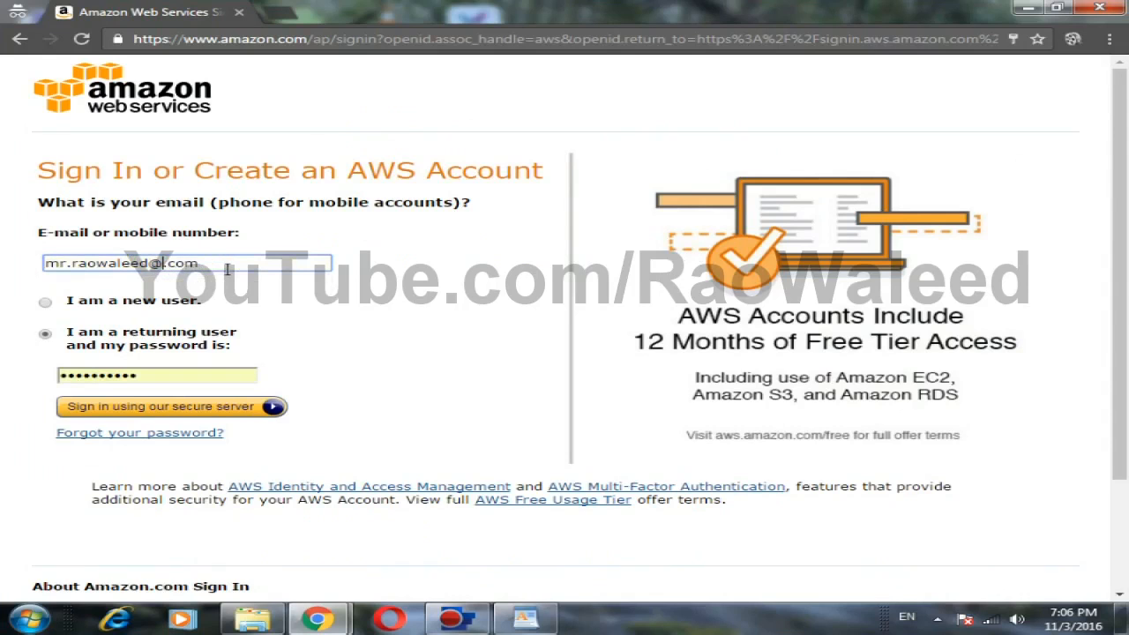
{"action": "type", "text": "yahoo"}
{"action": "key", "text": "Tab"}
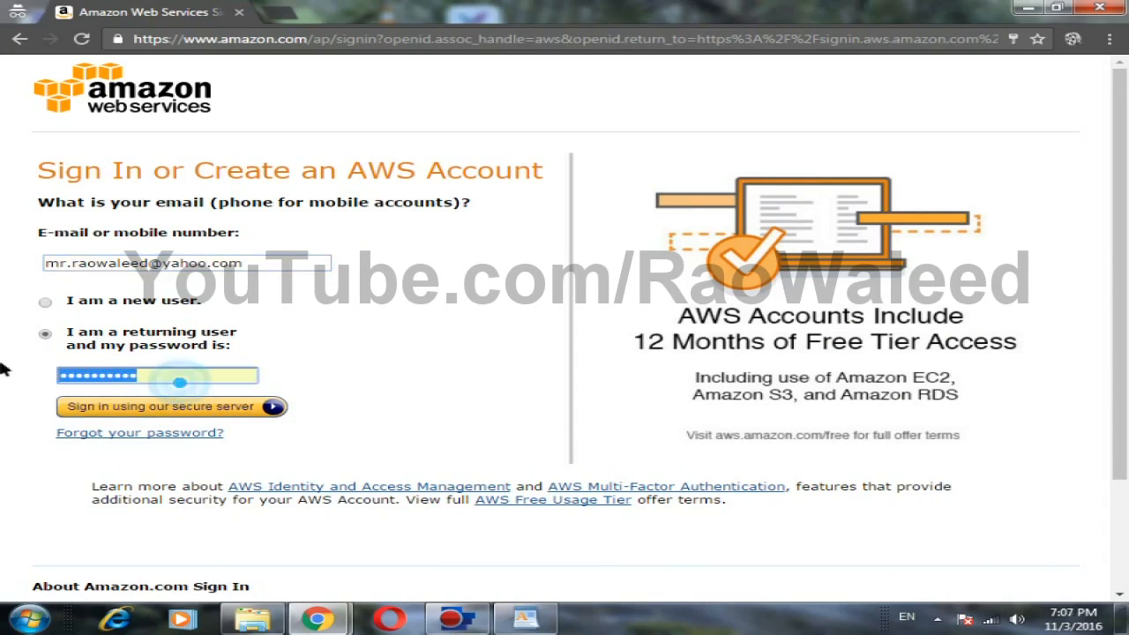
{"action": "type", "text": "••"}
{"action": "type", "text": "*********"}
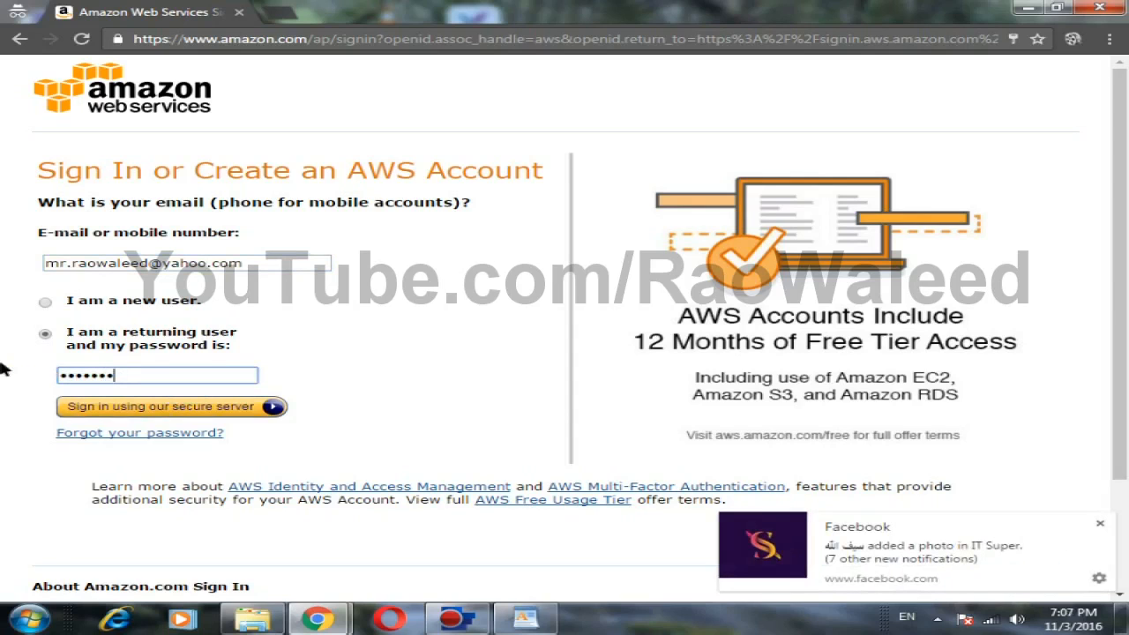
{"action": "key", "text": "Return"}
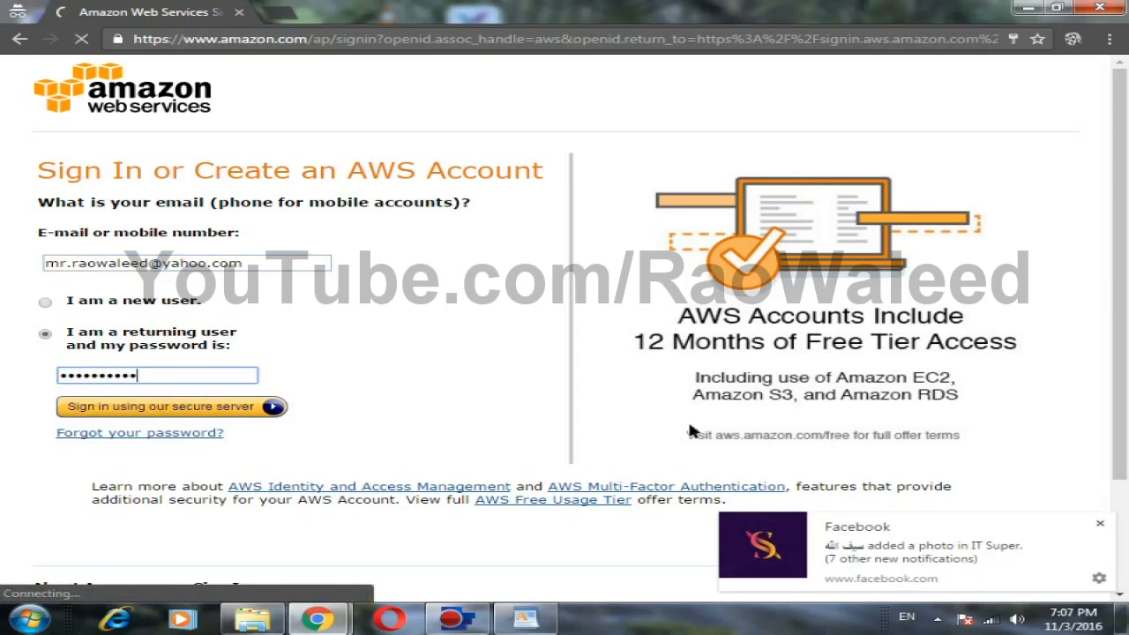
{"action": "left_click", "coordinate": [1099, 524]}
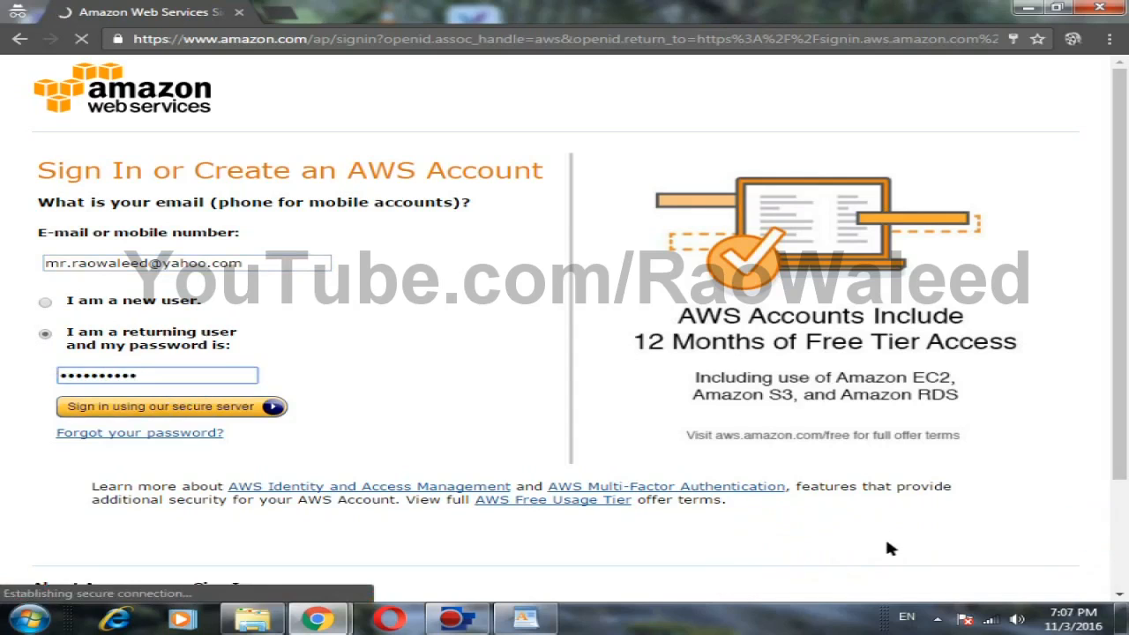
{"action": "left_click", "coordinate": [162, 410]}
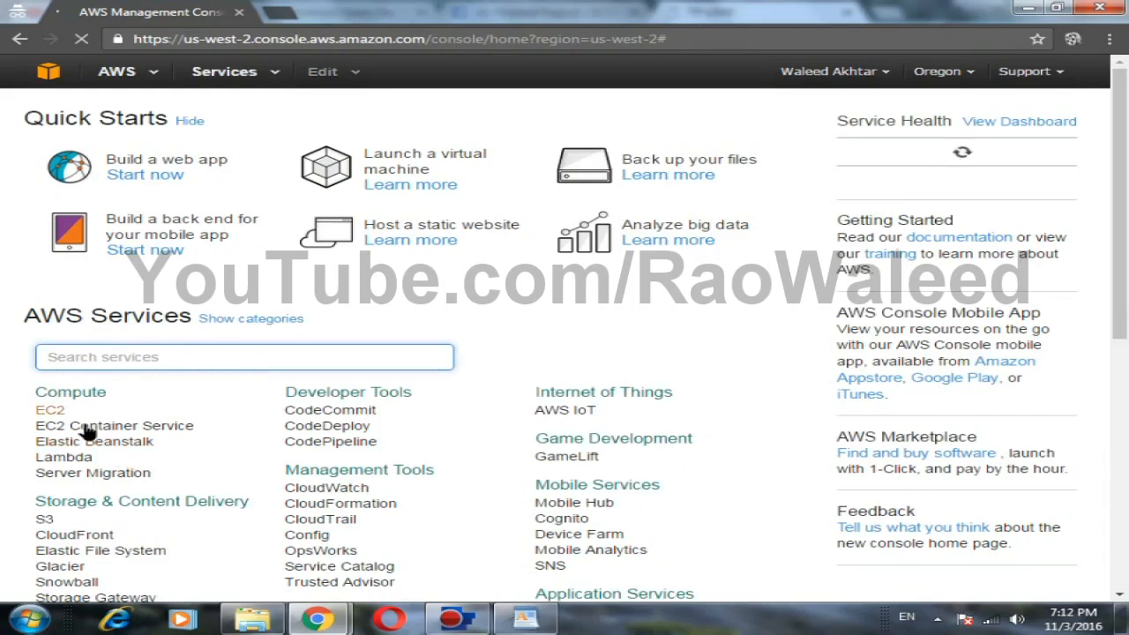
Open the EC2 service from the Compute section of AWS Services.
{"action": "left_click", "coordinate": [50, 410]}
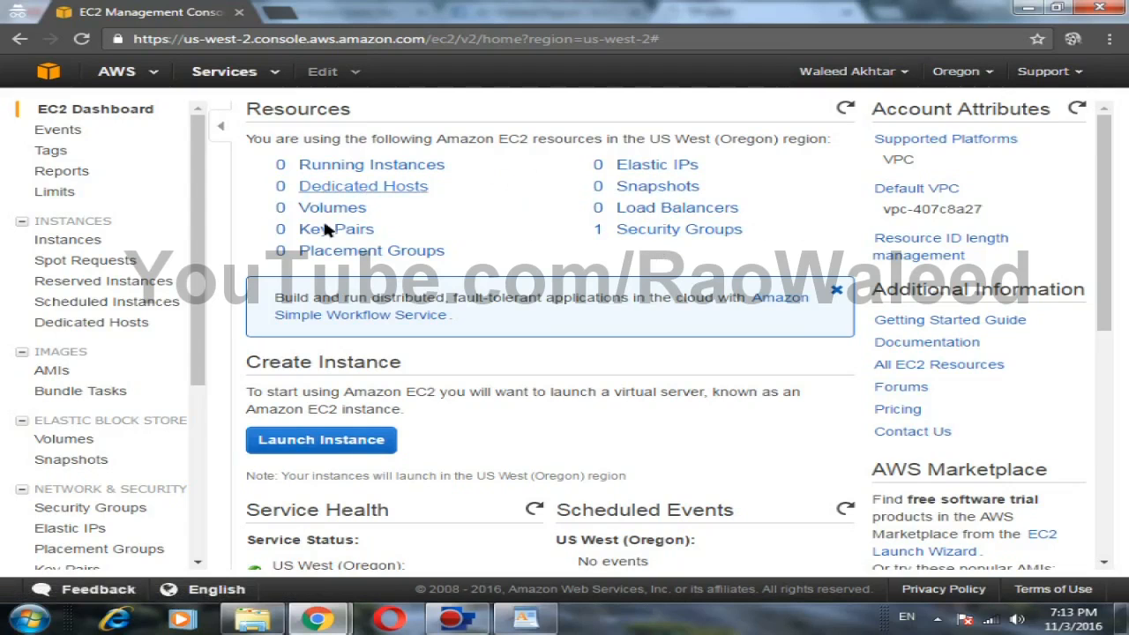
Use Launch Instance on the EC2 Dashboard to start the new-instance wizard.
{"action": "scroll", "coordinate": [334, 441], "scroll_direction": "down", "scroll_amount": 5}
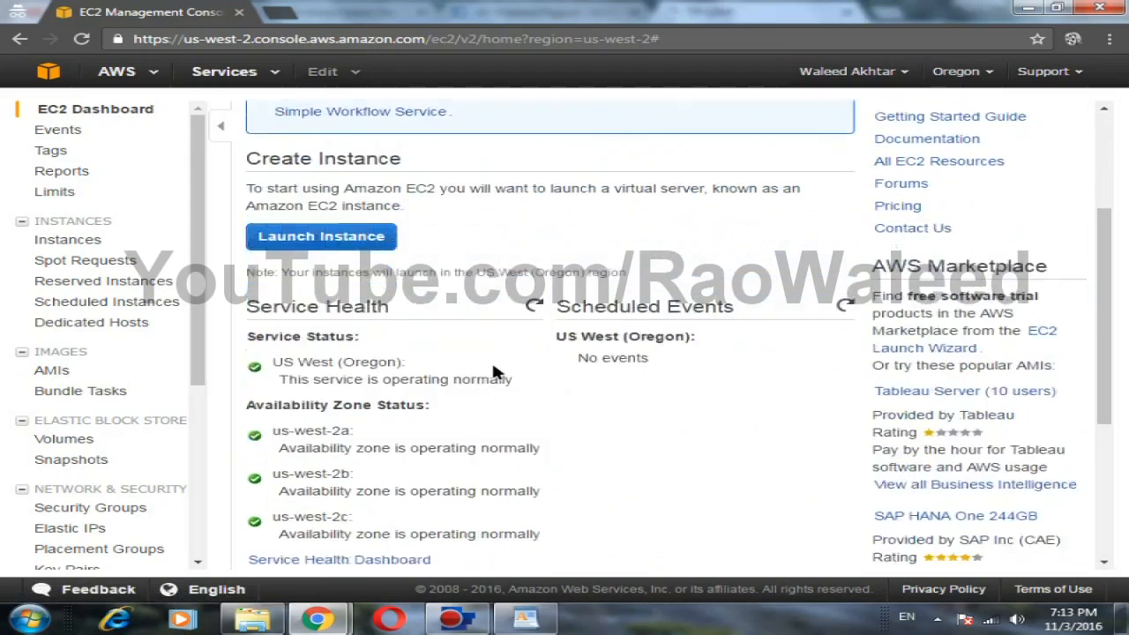
{"action": "scroll", "coordinate": [493, 359], "scroll_direction": "up", "scroll_amount": 5}
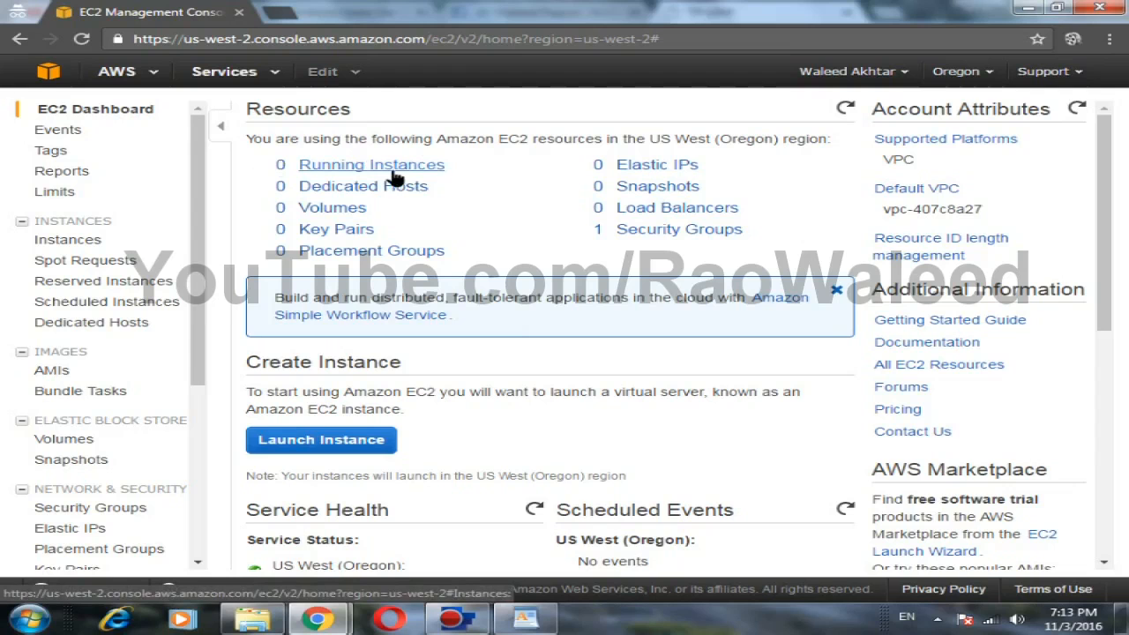
{"action": "left_click", "coordinate": [331, 441]}
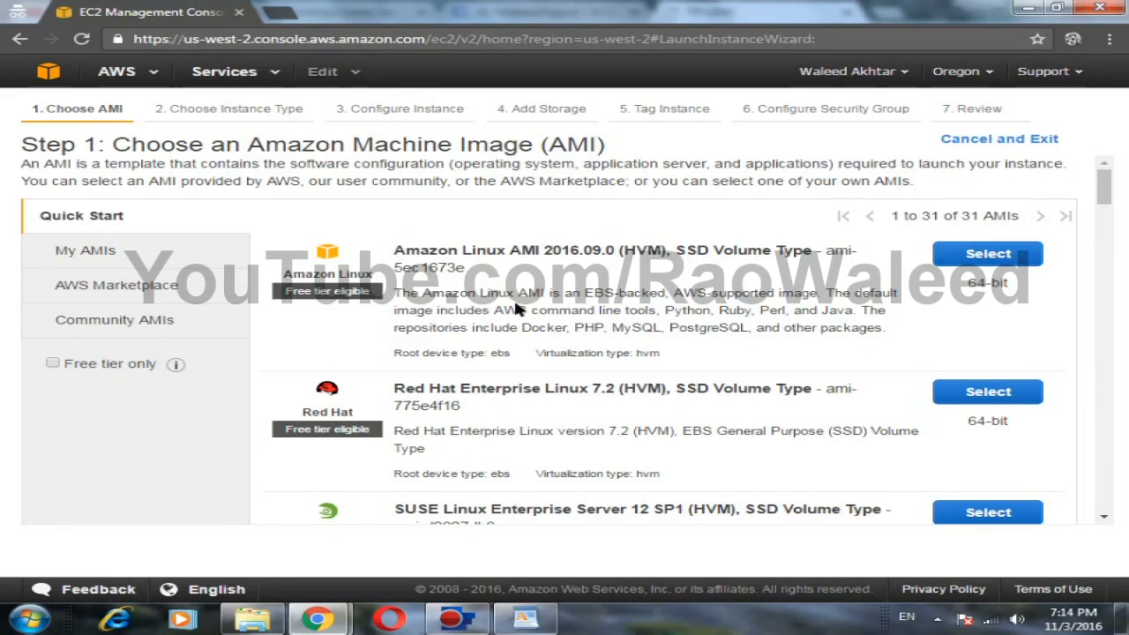
Select the Microsoft Windows Server 2008 R2 Base AMI from the Quick Start list.
{"action": "left_click_drag", "start_coordinate": [1104, 188], "coordinate": [1109, 240]}
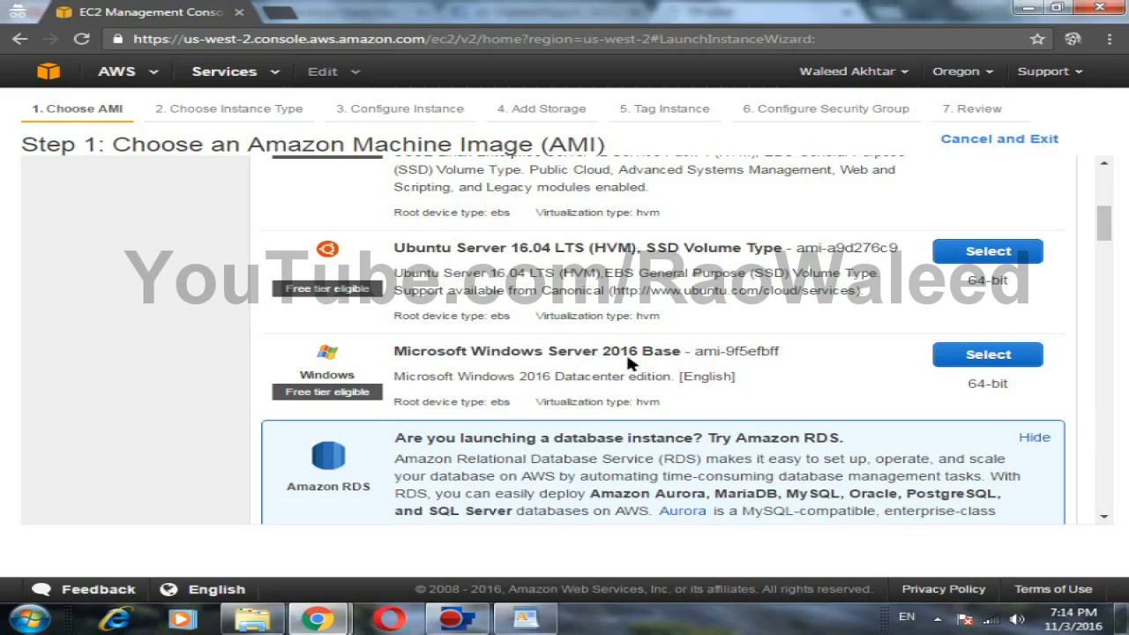
{"action": "scroll", "coordinate": [576, 353], "scroll_direction": "down", "scroll_amount": 3}
{"action": "scroll", "coordinate": [578, 356], "scroll_direction": "down", "scroll_amount": 7}
{"action": "scroll", "coordinate": [582, 375], "scroll_direction": "down", "scroll_amount": 2}
{"action": "scroll", "coordinate": [587, 377], "scroll_direction": "up", "scroll_amount": 2}
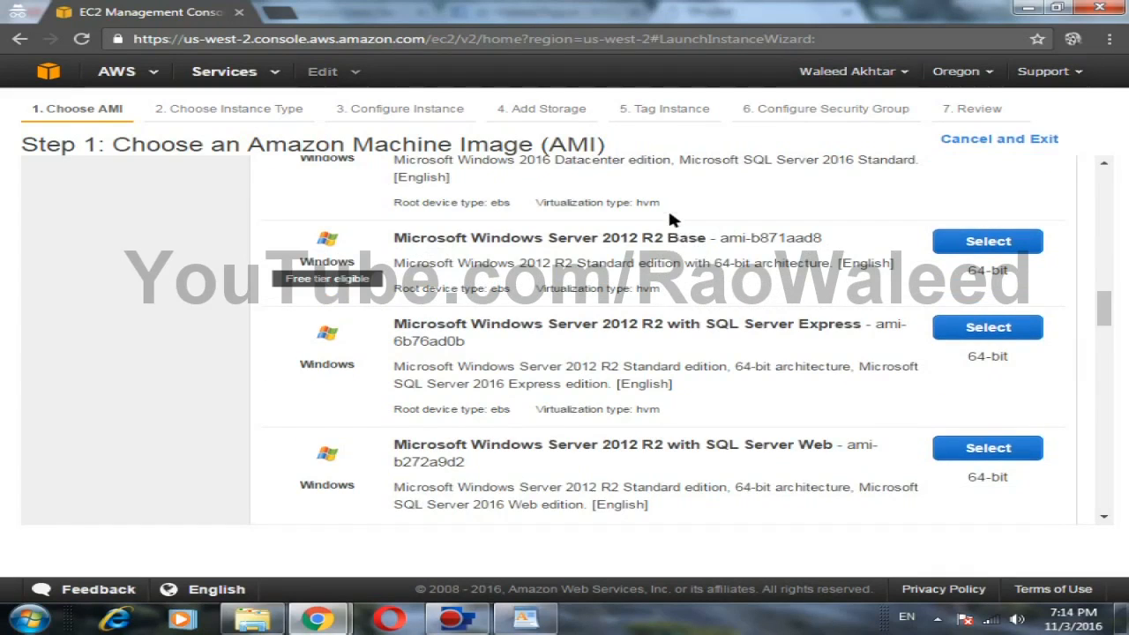
{"action": "scroll", "coordinate": [665, 212], "scroll_direction": "down", "scroll_amount": 5}
{"action": "scroll", "coordinate": [635, 265], "scroll_direction": "up", "scroll_amount": 5}
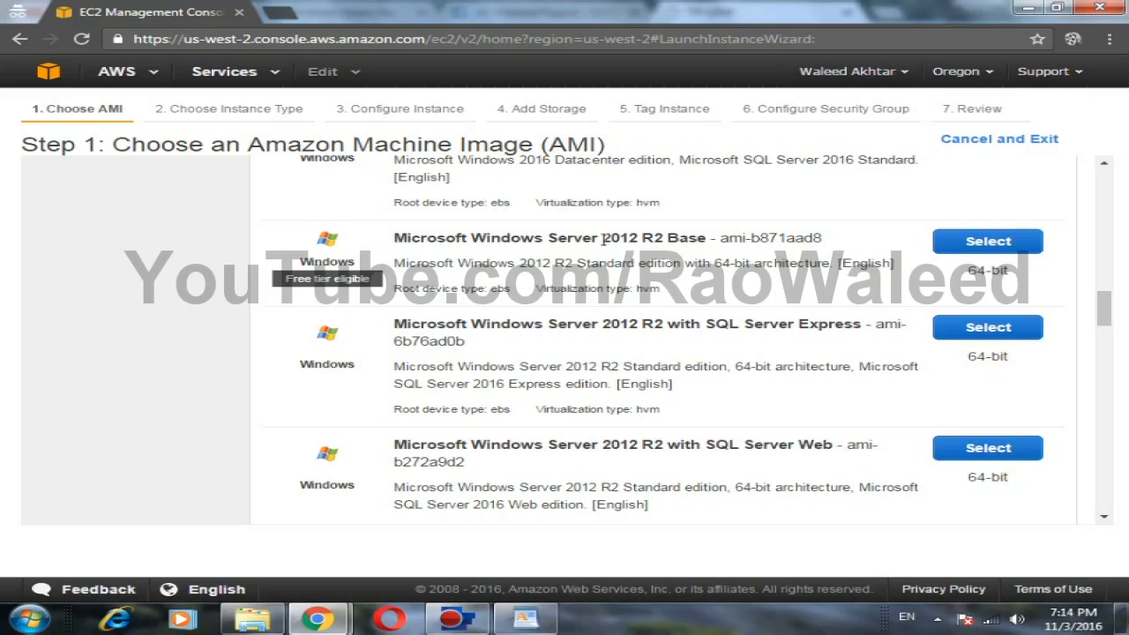
{"action": "scroll", "coordinate": [578, 304], "scroll_direction": "down", "scroll_amount": 10}
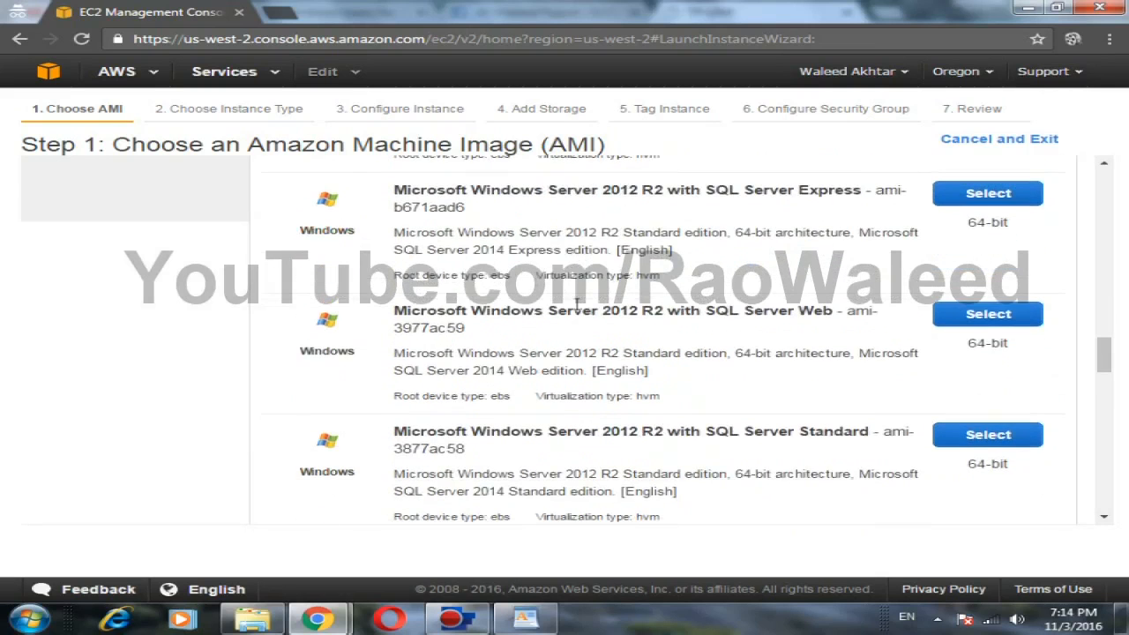
{"action": "scroll", "coordinate": [675, 357], "scroll_direction": "down", "scroll_amount": 4}
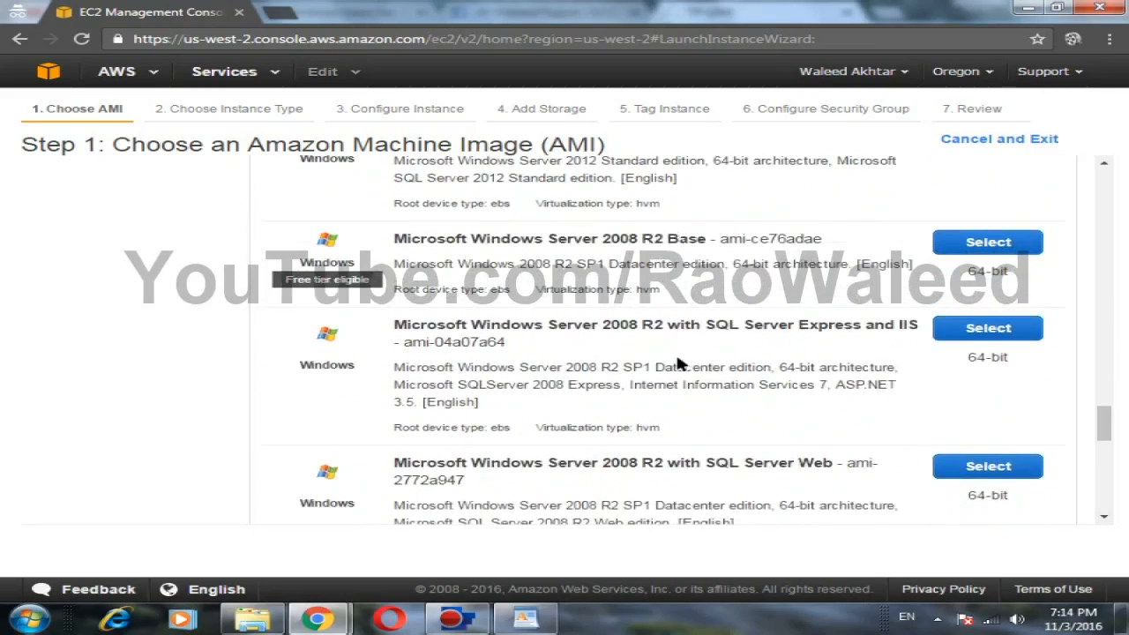
{"action": "scroll", "coordinate": [677, 362], "scroll_direction": "down", "scroll_amount": 2}
{"action": "scroll", "coordinate": [677, 361], "scroll_direction": "up", "scroll_amount": 1}
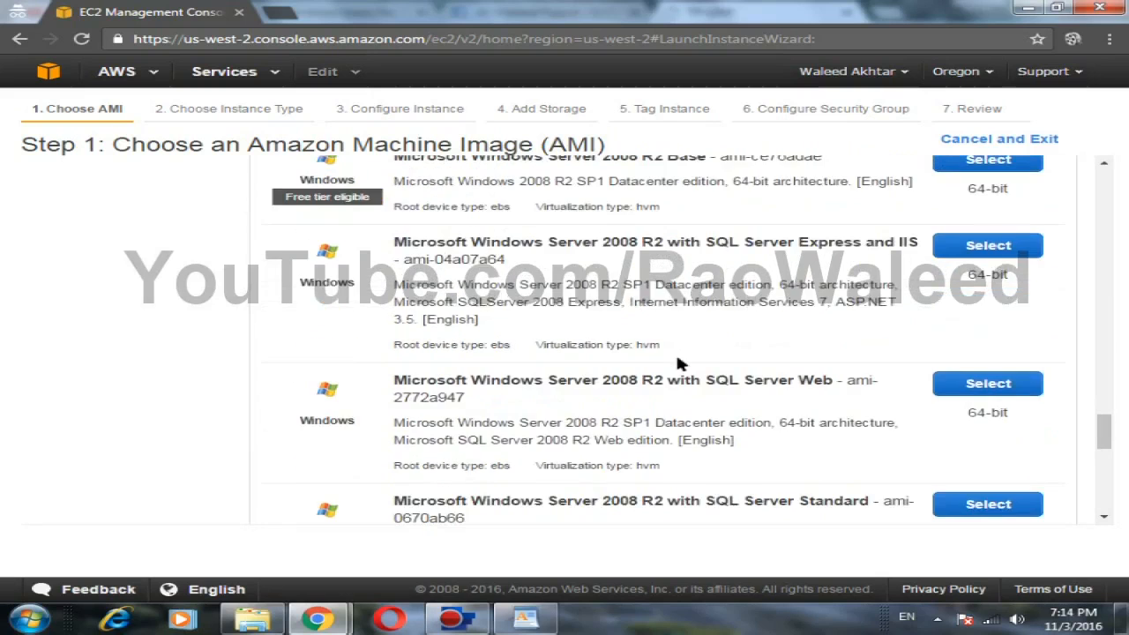
{"action": "scroll", "coordinate": [678, 363], "scroll_direction": "up", "scroll_amount": 2}
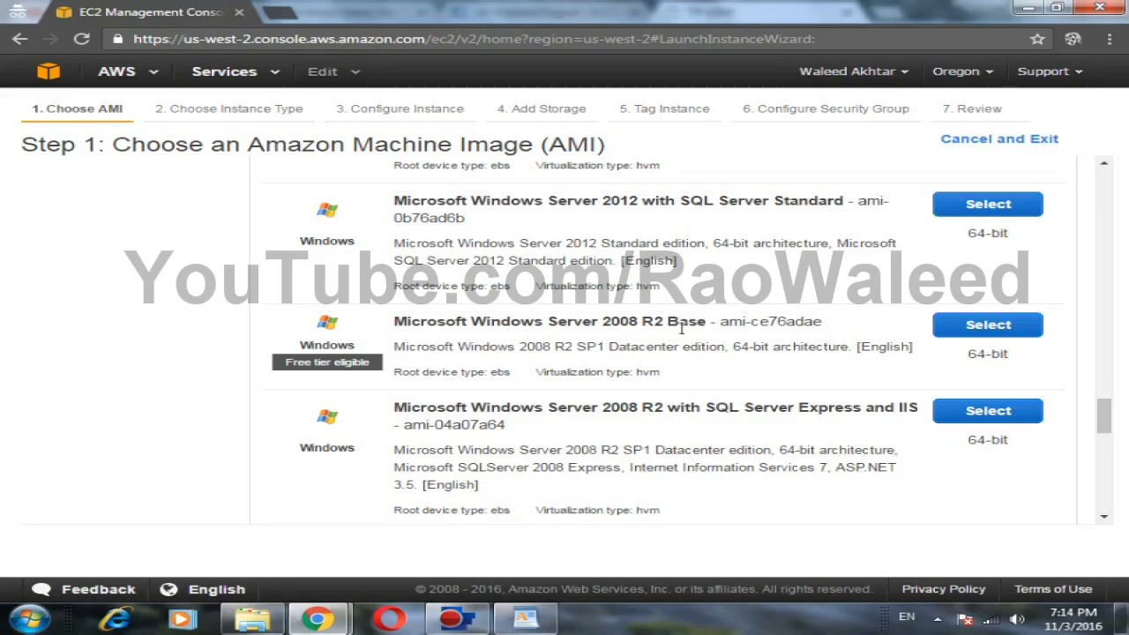
{"action": "left_click", "coordinate": [1001, 330]}
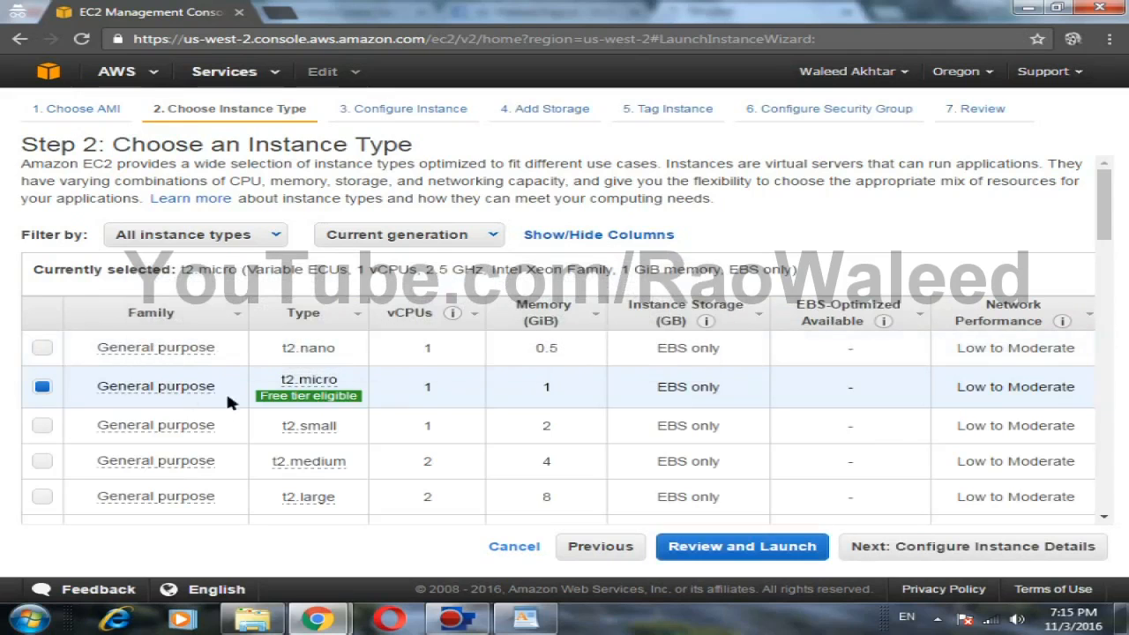
Keep the t2.micro type and default instance details, moving on to storage.
{"action": "mouse_move", "coordinate": [305, 406]}
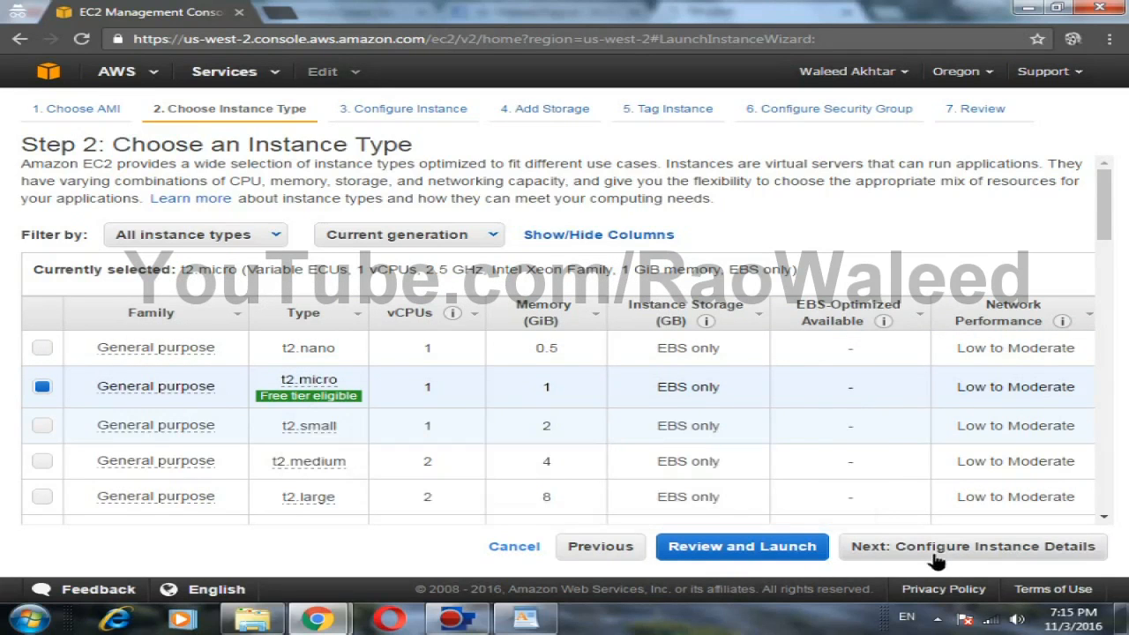
{"action": "left_click", "coordinate": [933, 555]}
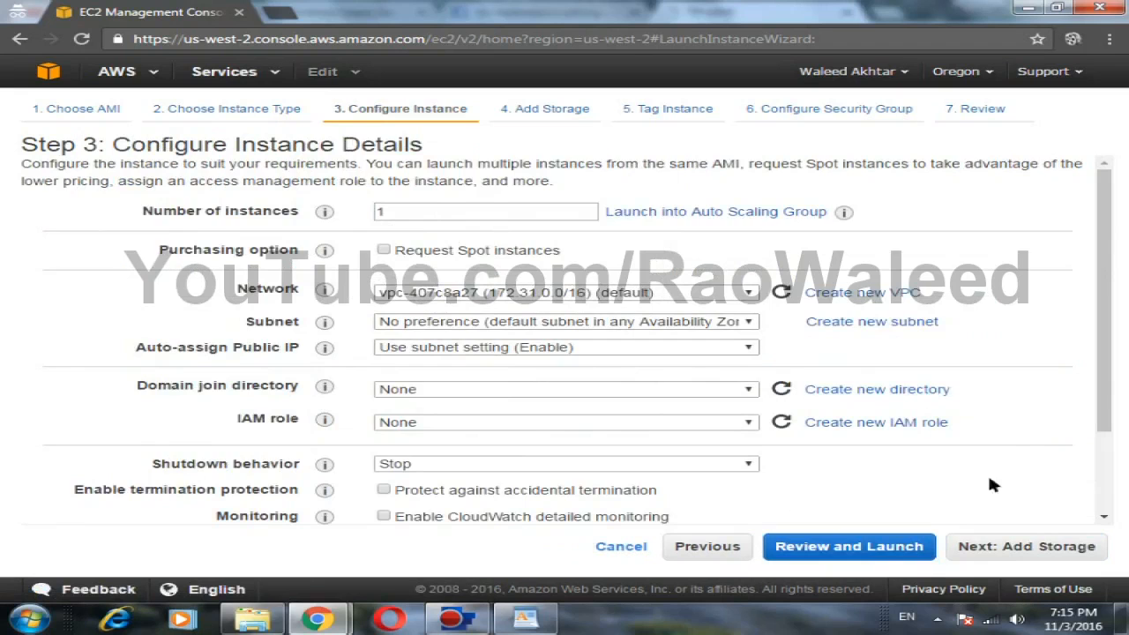
{"action": "left_click", "coordinate": [970, 546]}
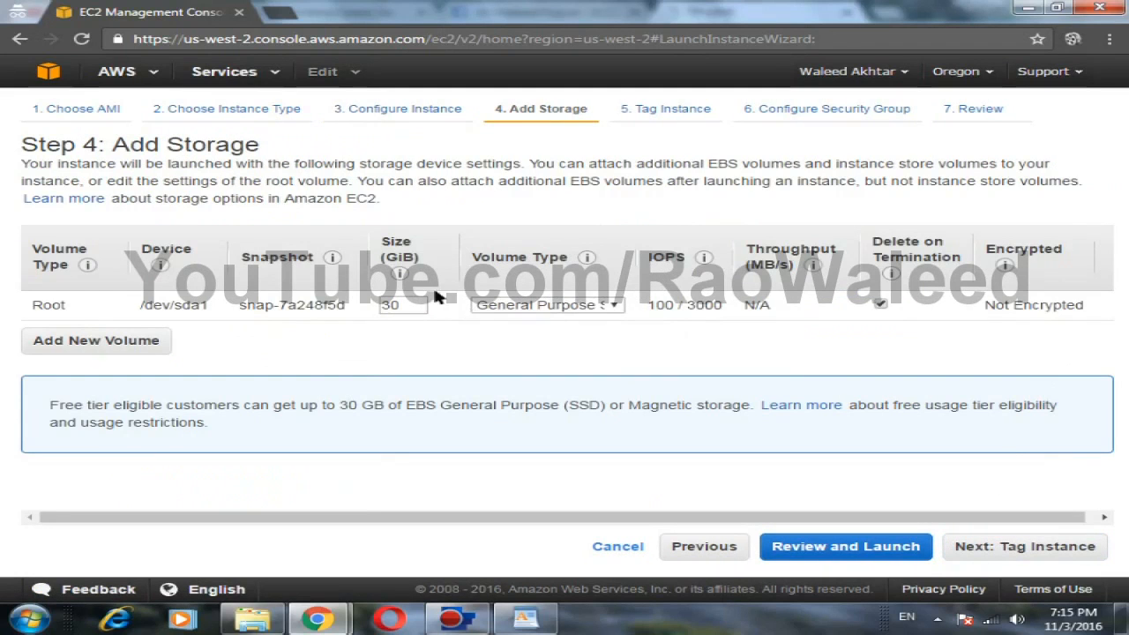
Keep General Purpose SSD as the root volume type and select its 30 GiB size.
{"action": "left_click", "coordinate": [535, 304]}
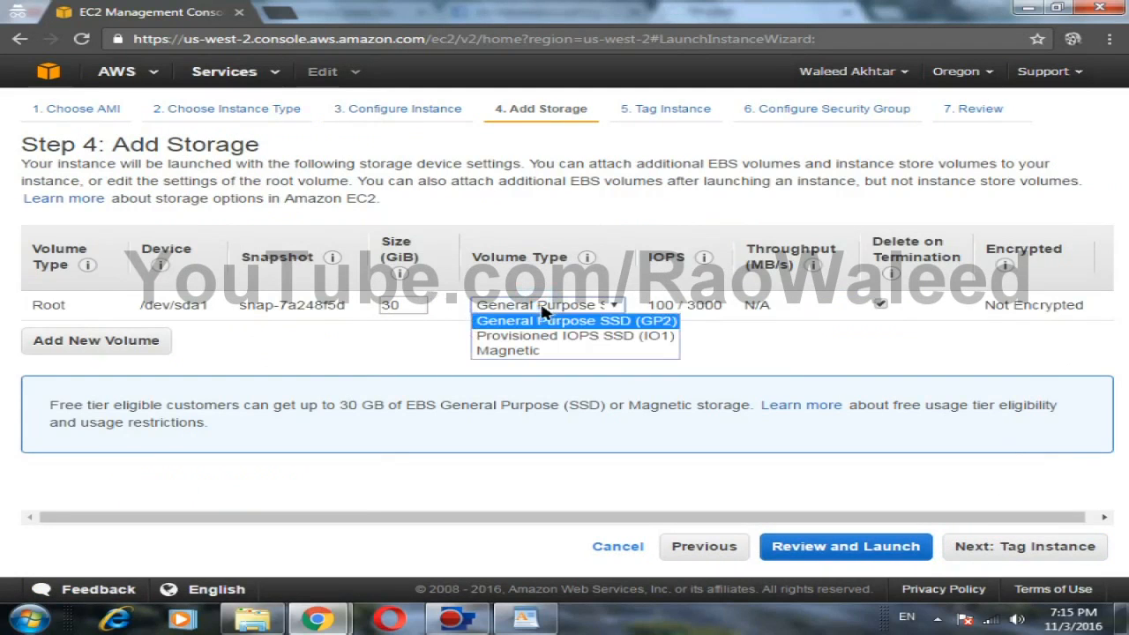
{"action": "left_click", "coordinate": [593, 308]}
{"action": "left_click", "coordinate": [430, 308]}
{"action": "left_click_drag", "start_coordinate": [404, 305], "coordinate": [352, 303]}
Set the root volume to 50 GiB and add an extra 50 GiB EBS volume.
{"action": "type", "text": "50"}
{"action": "left_click", "coordinate": [468, 339]}
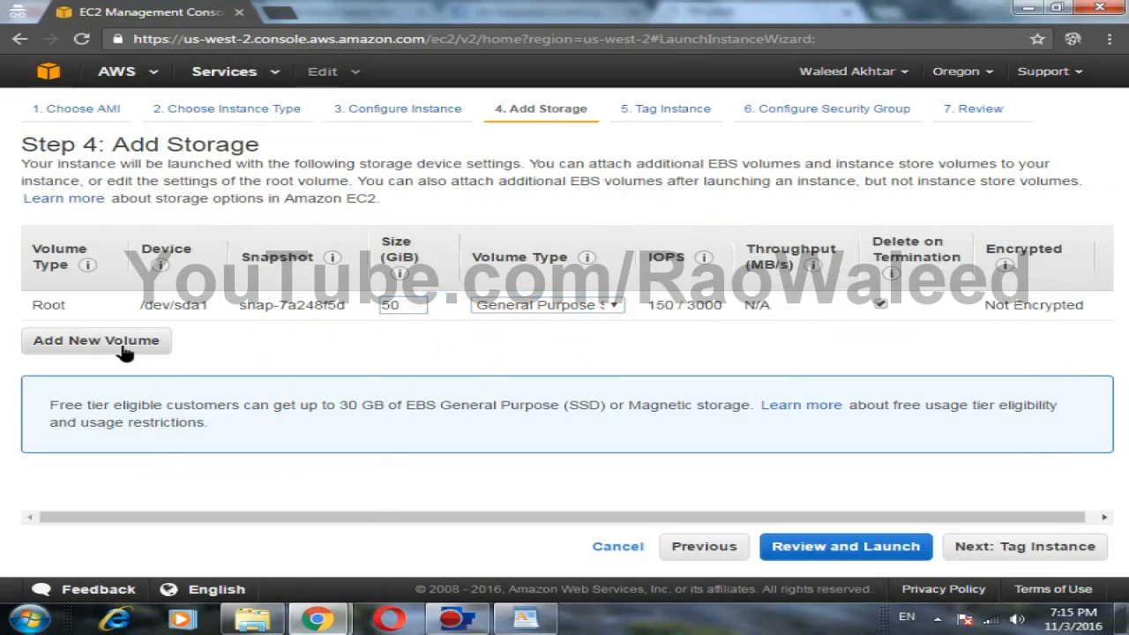
{"action": "left_click", "coordinate": [121, 343]}
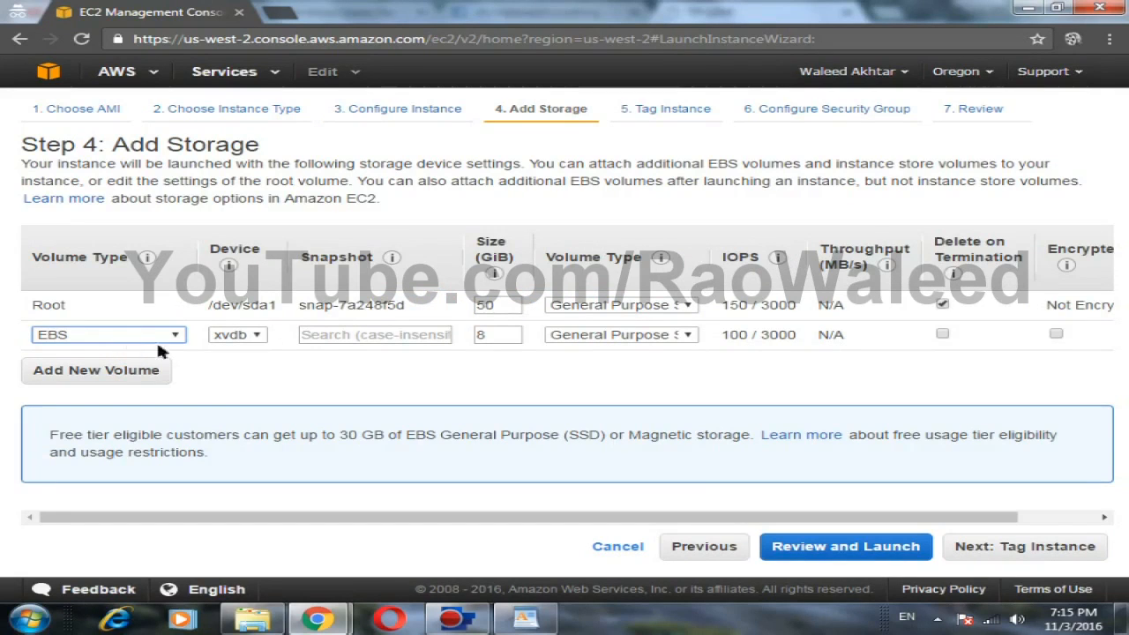
{"action": "double_click", "coordinate": [486, 336]}
{"action": "type", "text": "50"}
Browse the snapshot list for the new volume without choosing any snapshot.
{"action": "left_click", "coordinate": [439, 334]}
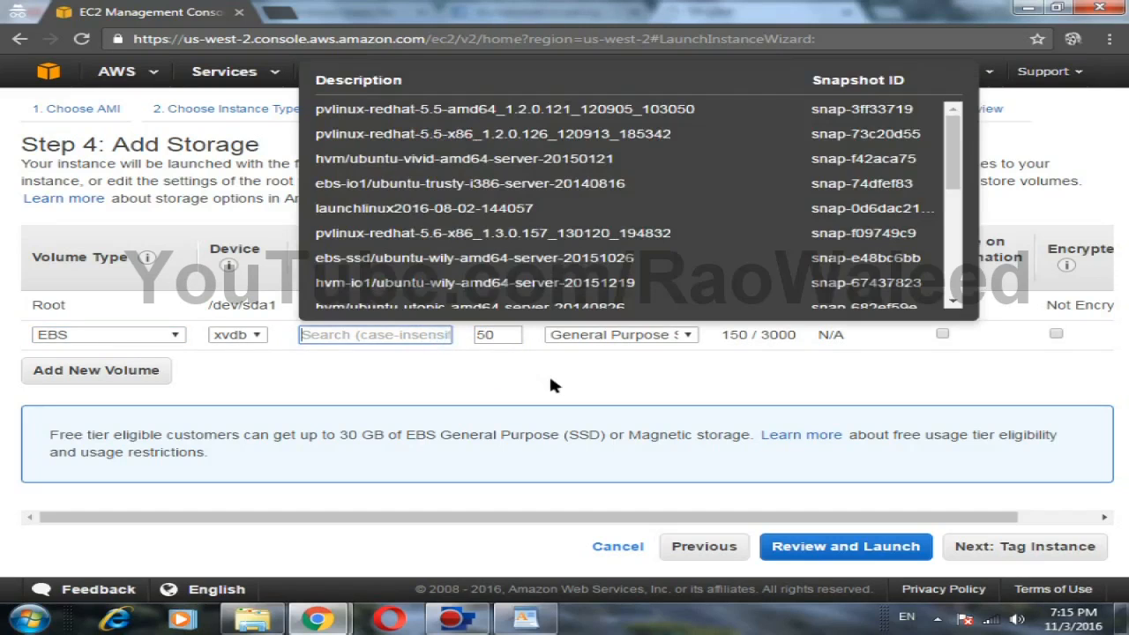
{"action": "scroll", "coordinate": [668, 283], "scroll_direction": "down", "scroll_amount": 5}
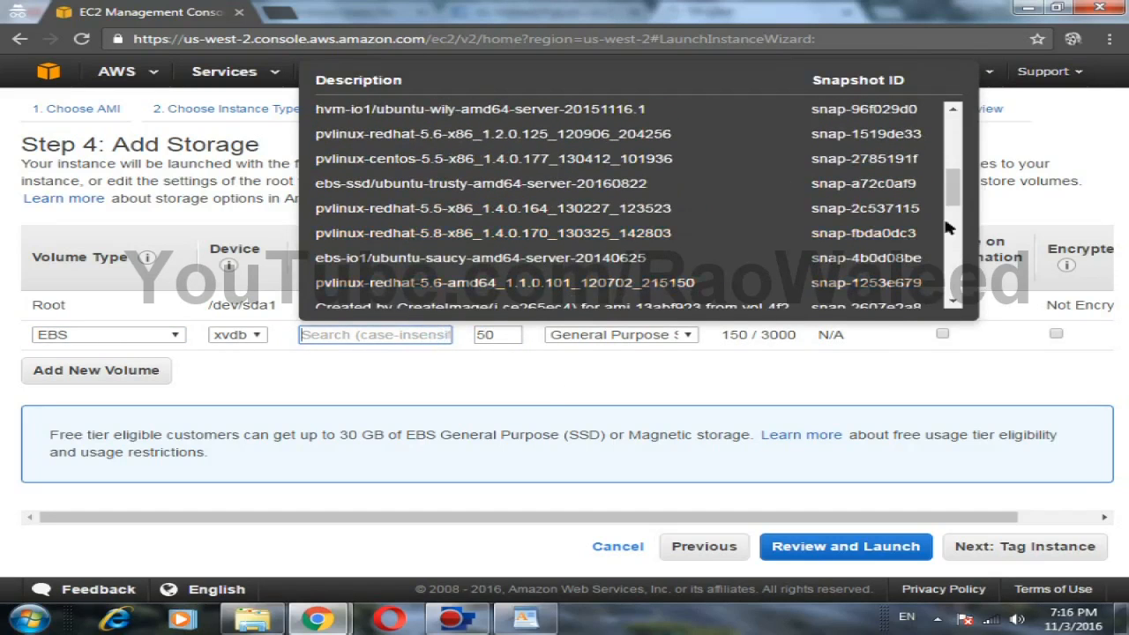
{"action": "scroll", "coordinate": [732, 231], "scroll_direction": "down", "scroll_amount": 3}
{"action": "left_click_drag", "start_coordinate": [955, 213], "coordinate": [969, 298]}
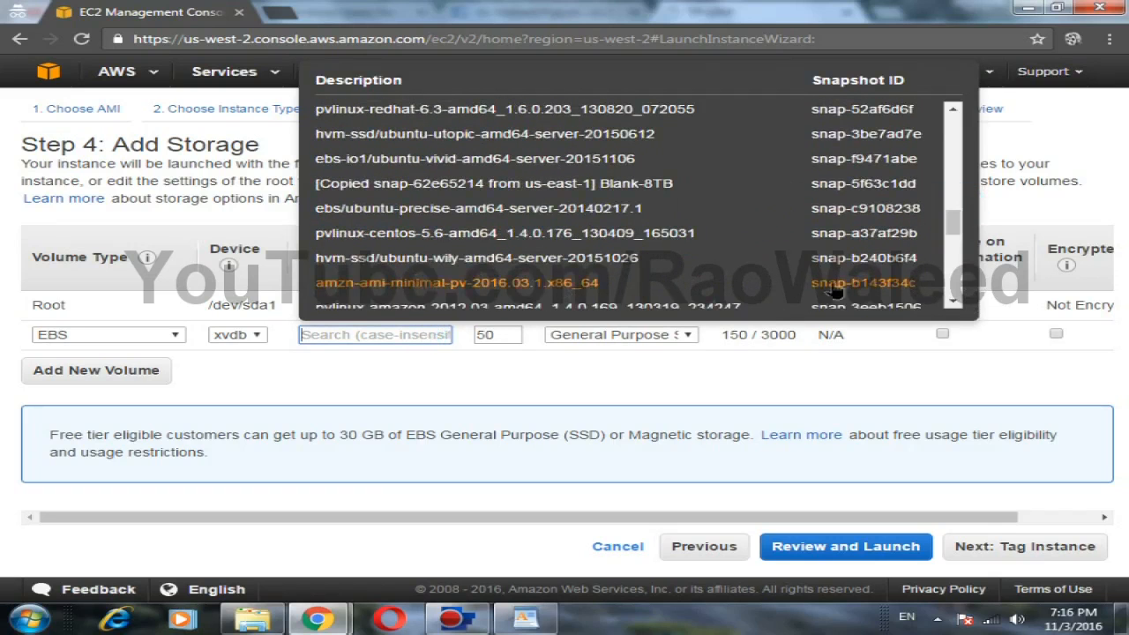
{"action": "scroll", "coordinate": [642, 282], "scroll_direction": "down", "scroll_amount": 3}
{"action": "scroll", "coordinate": [642, 283], "scroll_direction": "down", "scroll_amount": 2}
{"action": "left_click", "coordinate": [539, 369]}
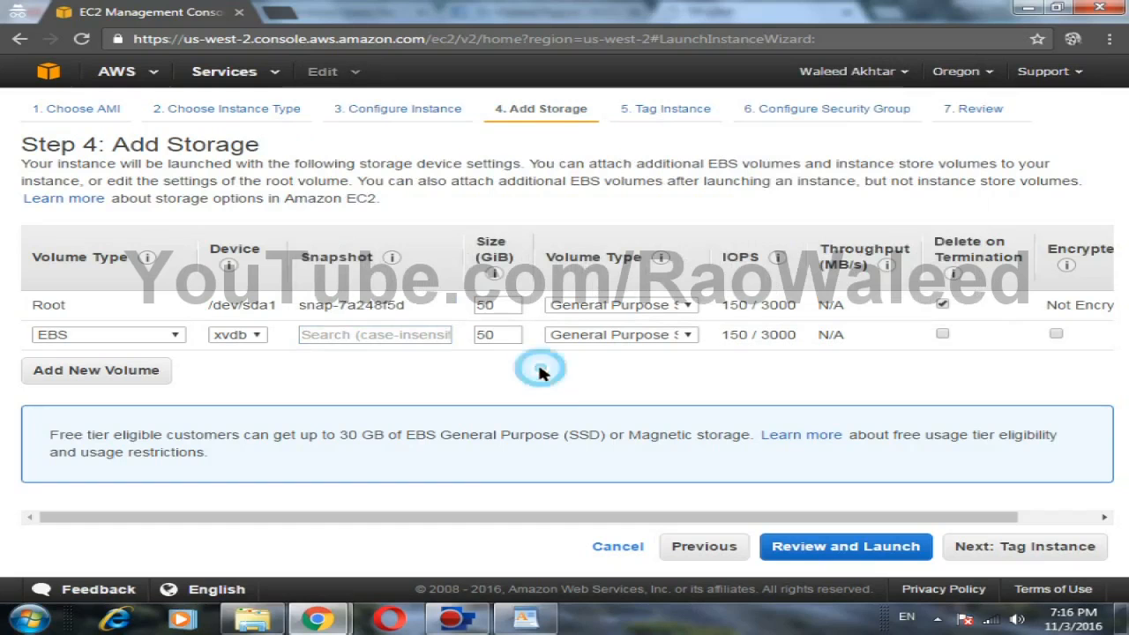
{"action": "left_click", "coordinate": [432, 336]}
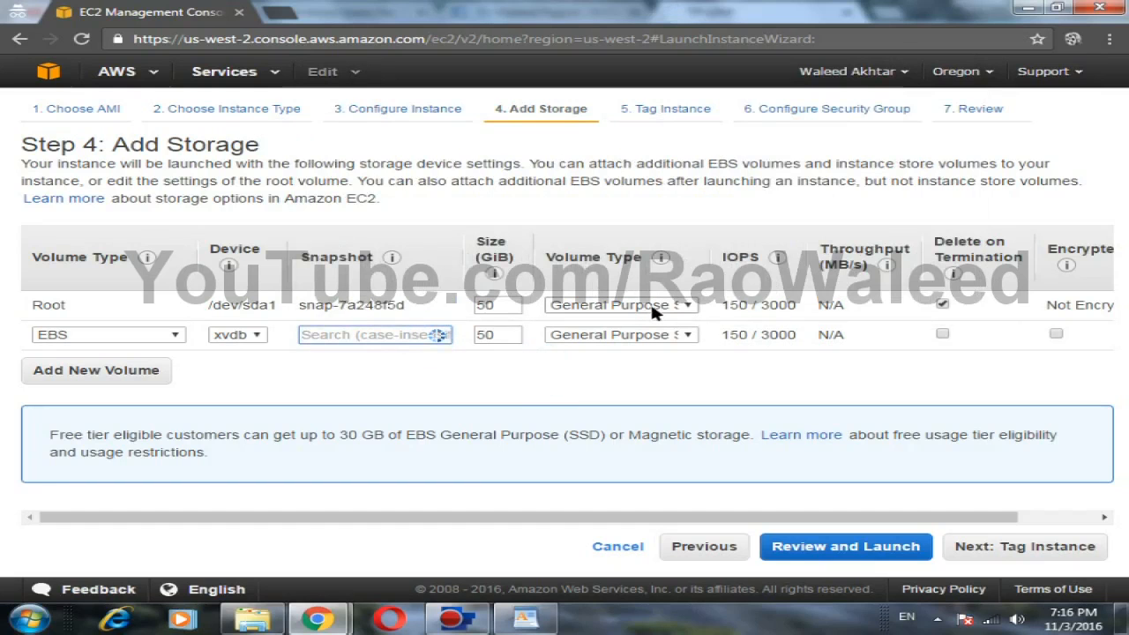
{"action": "left_click_drag", "start_coordinate": [953, 157], "coordinate": [947, 293]}
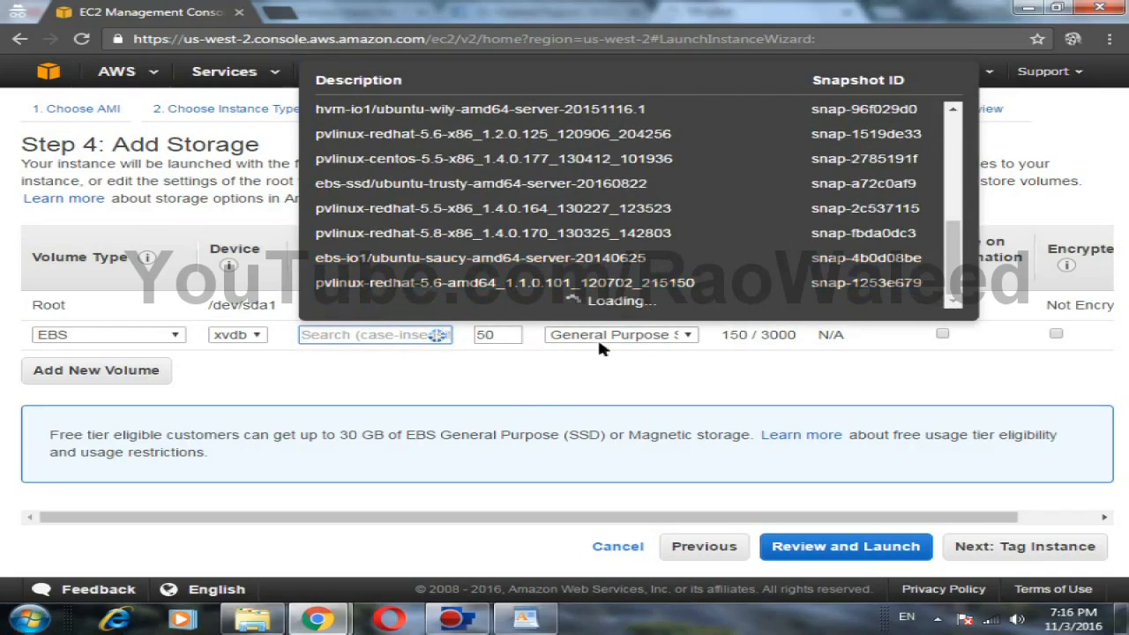
{"action": "left_click", "coordinate": [615, 396]}
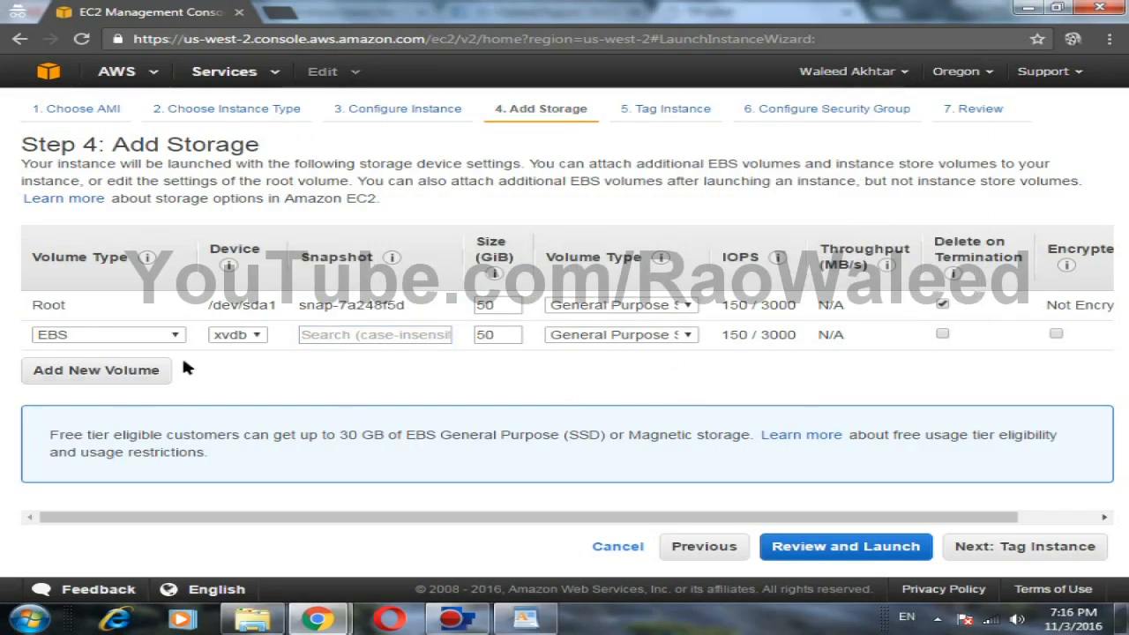
Remove the extra EBS volume and proceed to Review and Launch.
{"action": "left_click_drag", "start_coordinate": [665, 521], "coordinate": [746, 521]}
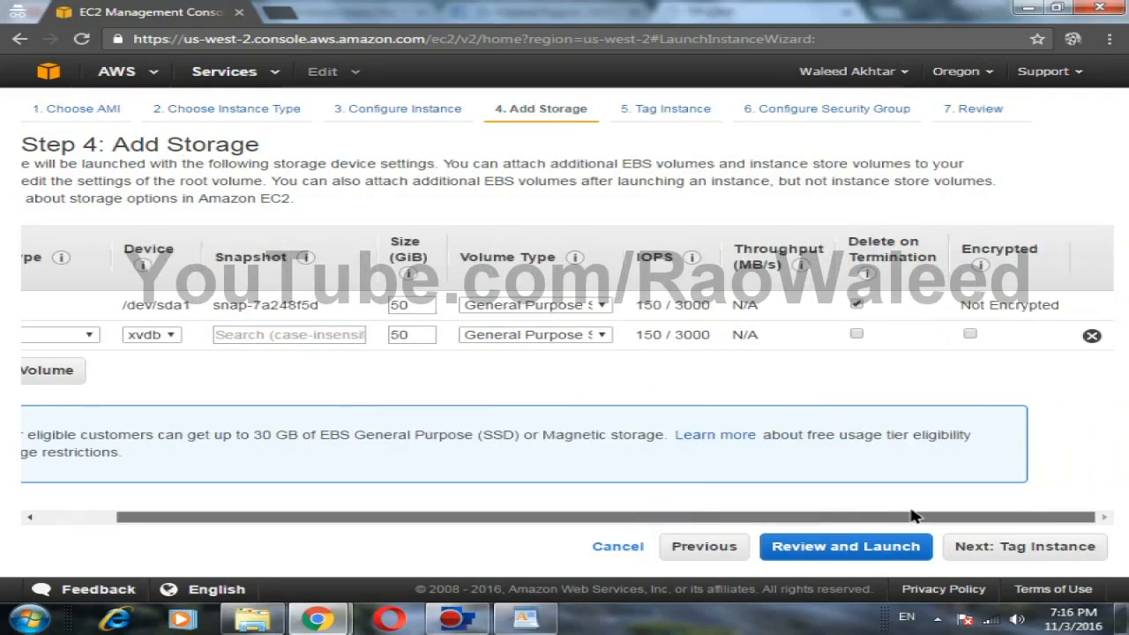
{"action": "left_click", "coordinate": [1091, 336]}
{"action": "left_click_drag", "start_coordinate": [474, 514], "coordinate": [464, 514]}
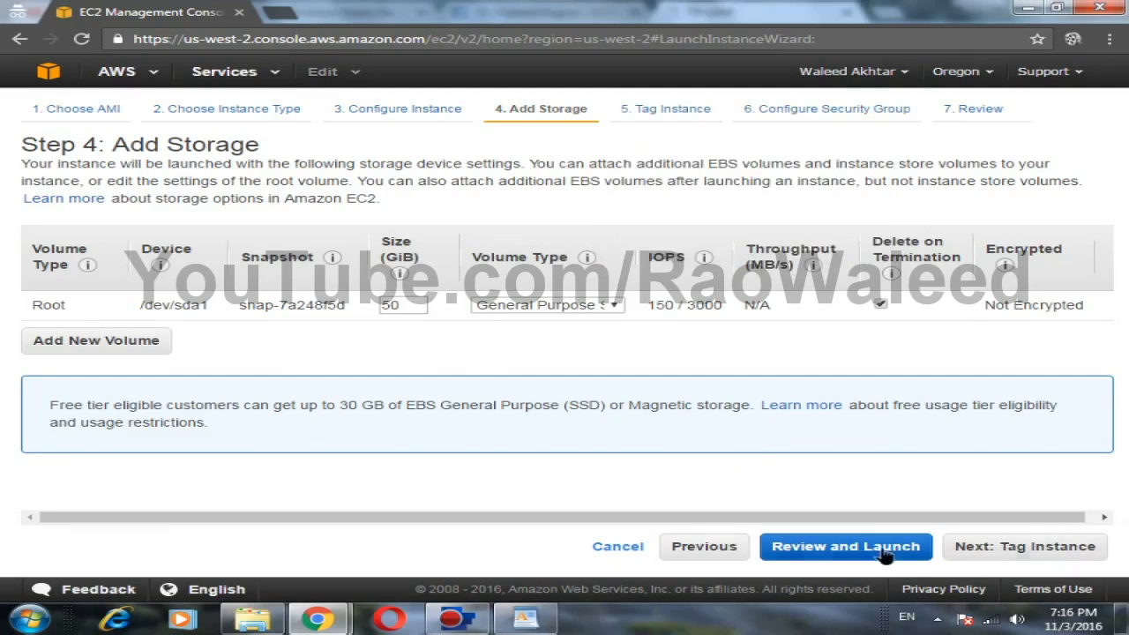
{"action": "left_click", "coordinate": [834, 548]}
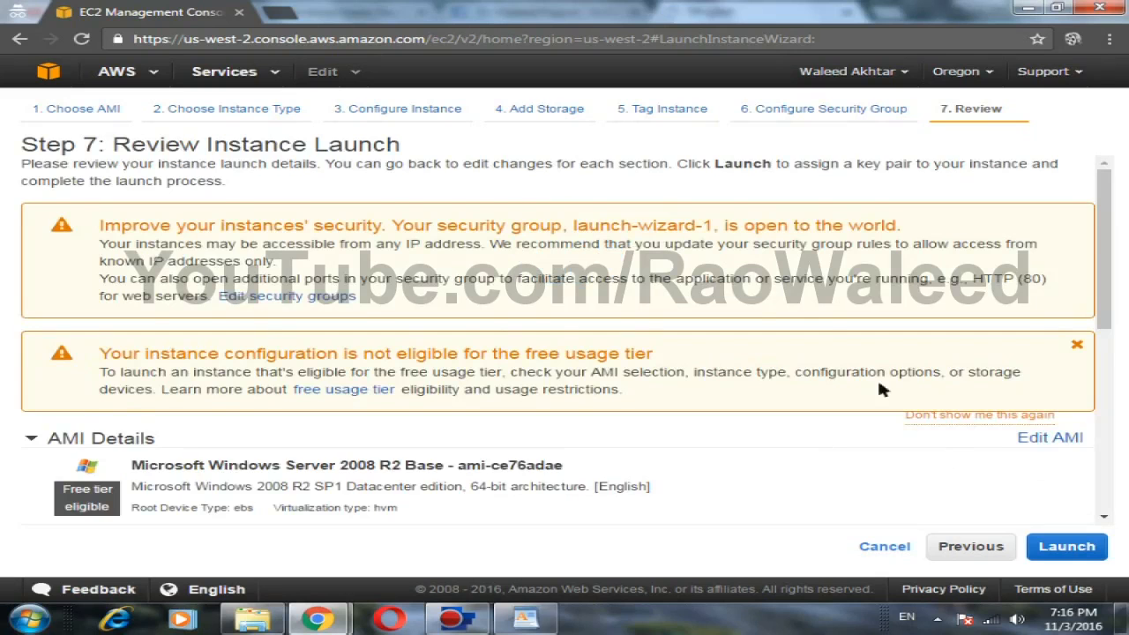
Look over the Windows Server 2008 R2 t2.micro review summary and launch it.
{"action": "scroll", "coordinate": [801, 423], "scroll_direction": "down", "scroll_amount": 5}
{"action": "scroll", "coordinate": [795, 414], "scroll_direction": "up", "scroll_amount": 1}
{"action": "scroll", "coordinate": [795, 413], "scroll_direction": "up", "scroll_amount": 1}
{"action": "scroll", "coordinate": [799, 415], "scroll_direction": "down", "scroll_amount": 2}
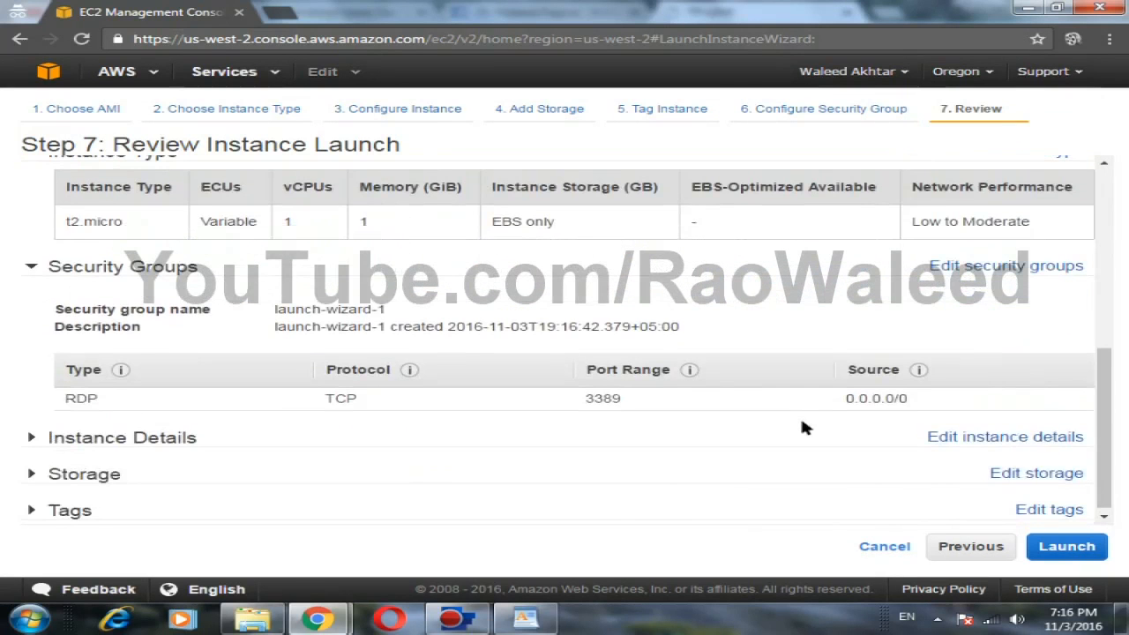
{"action": "scroll", "coordinate": [810, 437], "scroll_direction": "up", "scroll_amount": 1}
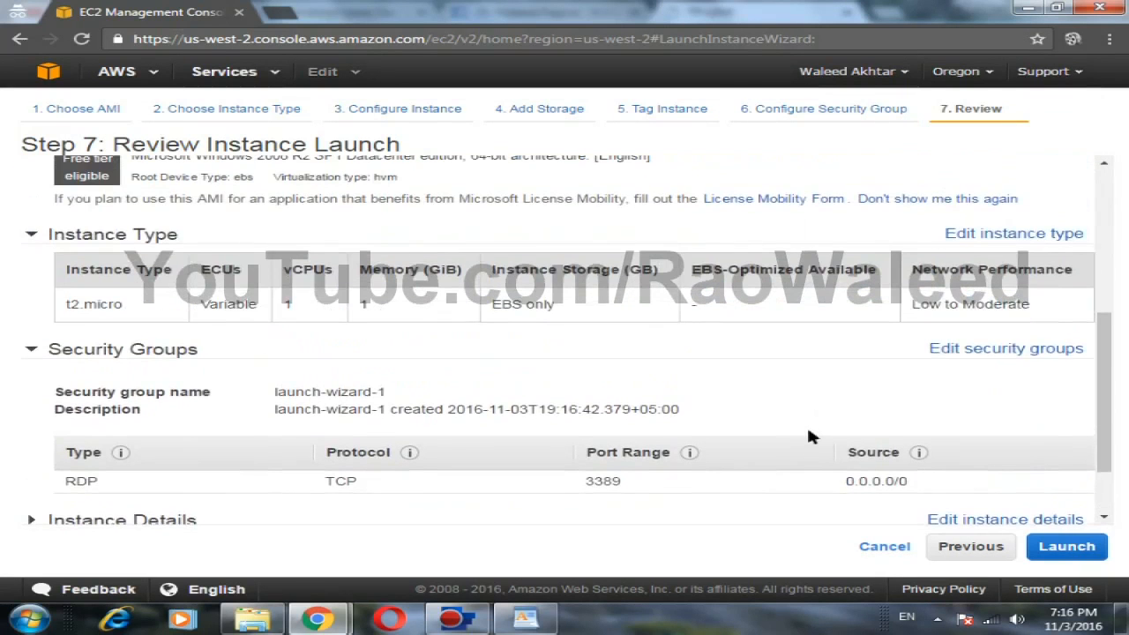
{"action": "scroll", "coordinate": [433, 504], "scroll_direction": "down", "scroll_amount": 1}
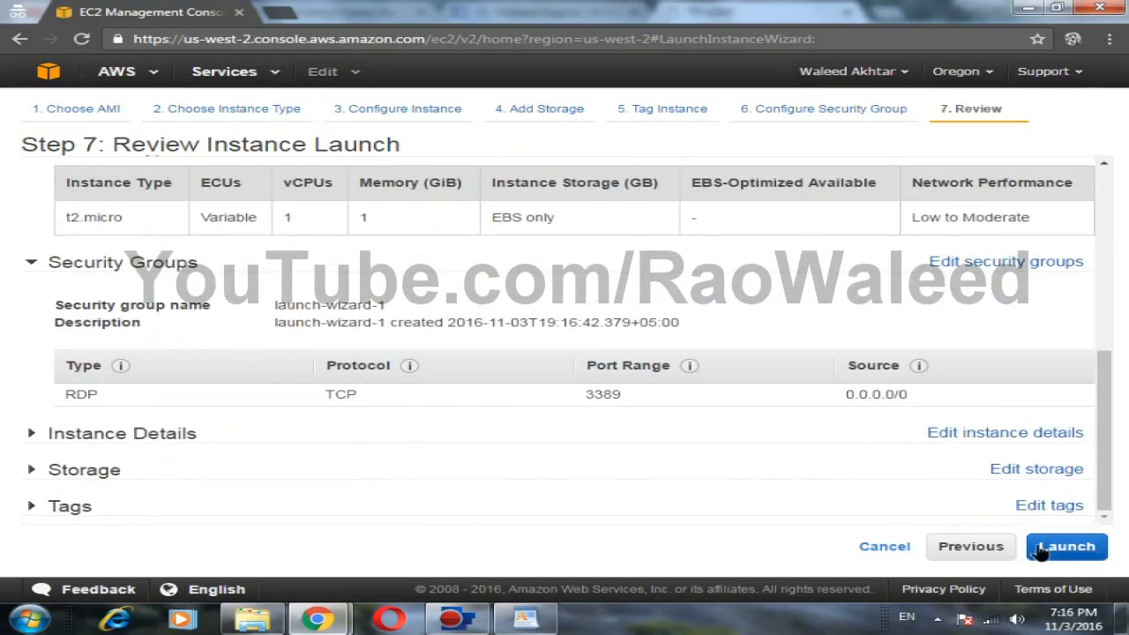
{"action": "left_click", "coordinate": [1096, 549]}
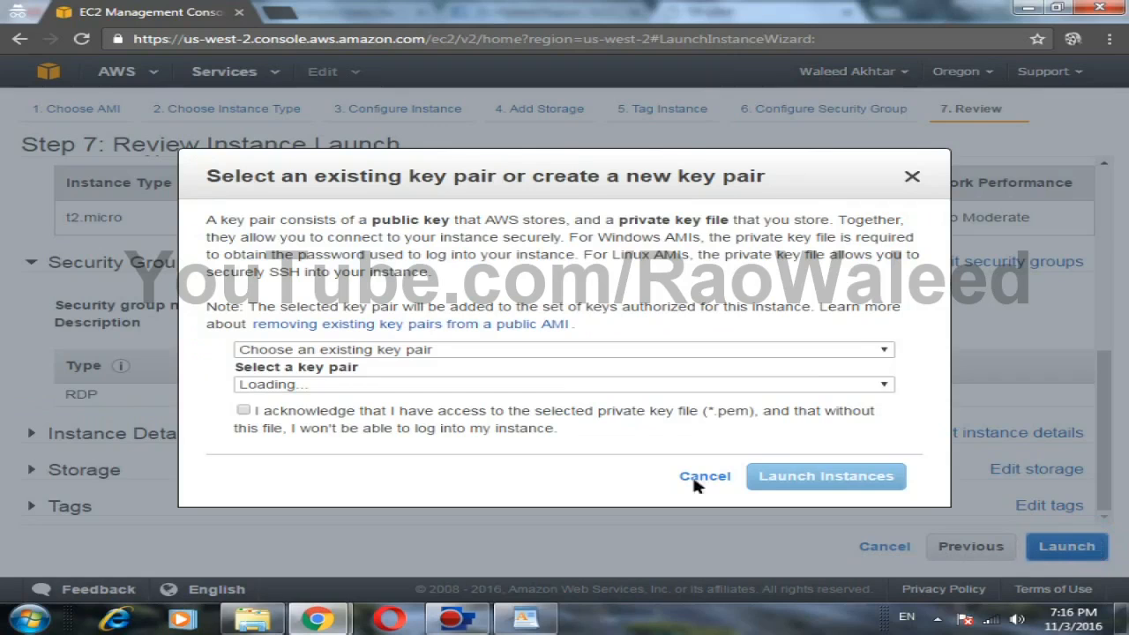
Create a new key pair named 2008rdp and download its file.
{"action": "left_click", "coordinate": [306, 351]}
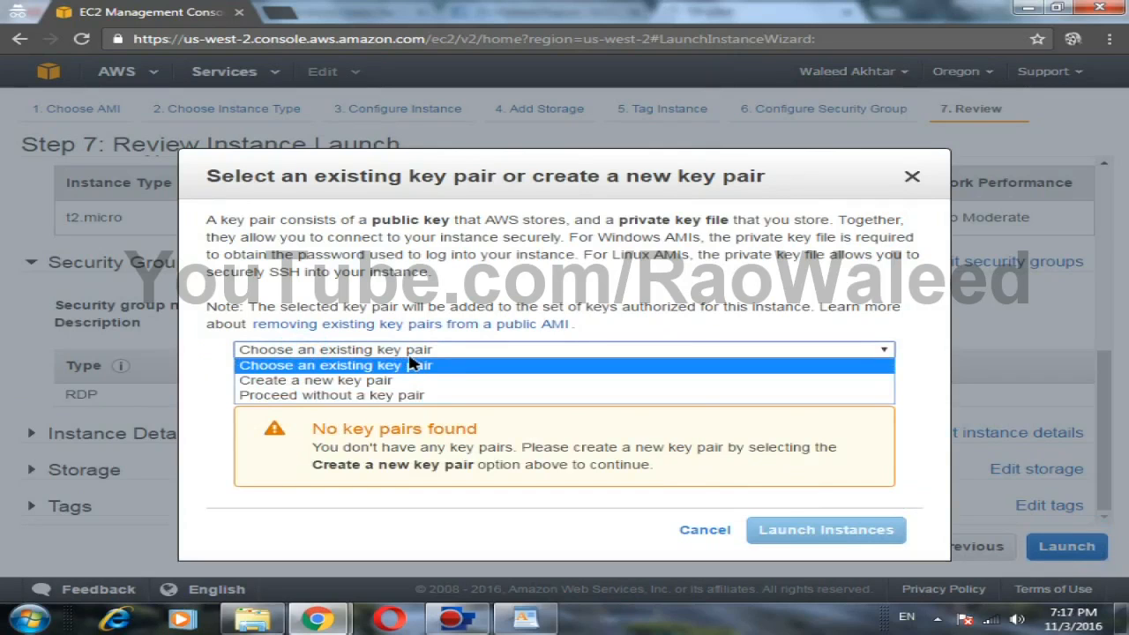
{"action": "left_click", "coordinate": [322, 380]}
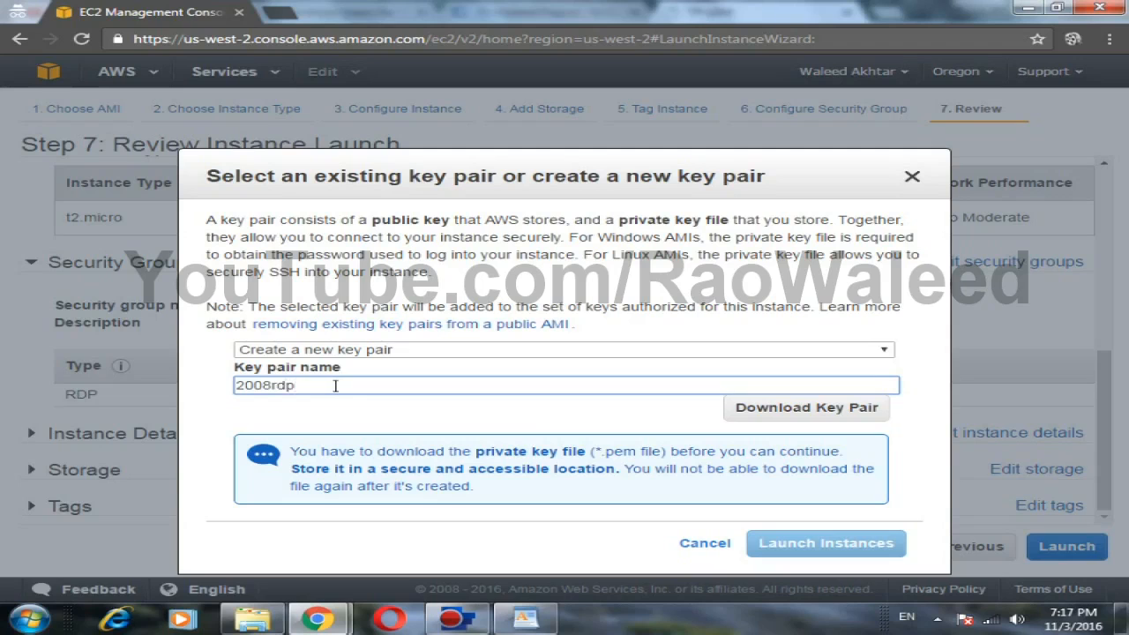
{"action": "left_click", "coordinate": [798, 411]}
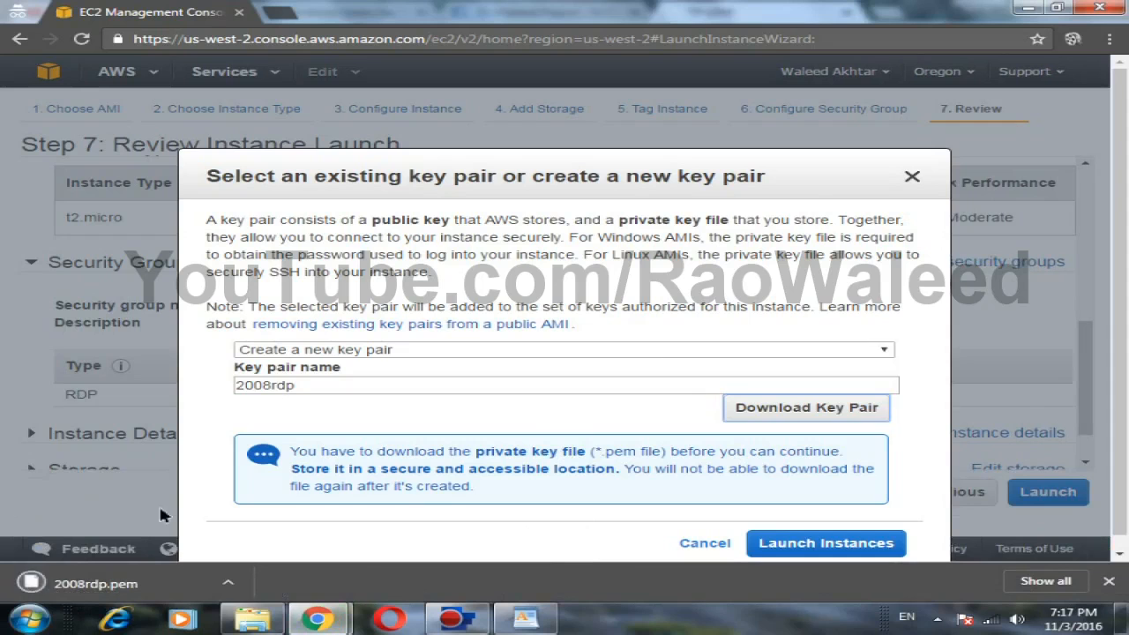
Select the existing 2008rdp key pair, acknowledge the private key, and launch the instance.
{"action": "left_click", "coordinate": [654, 349]}
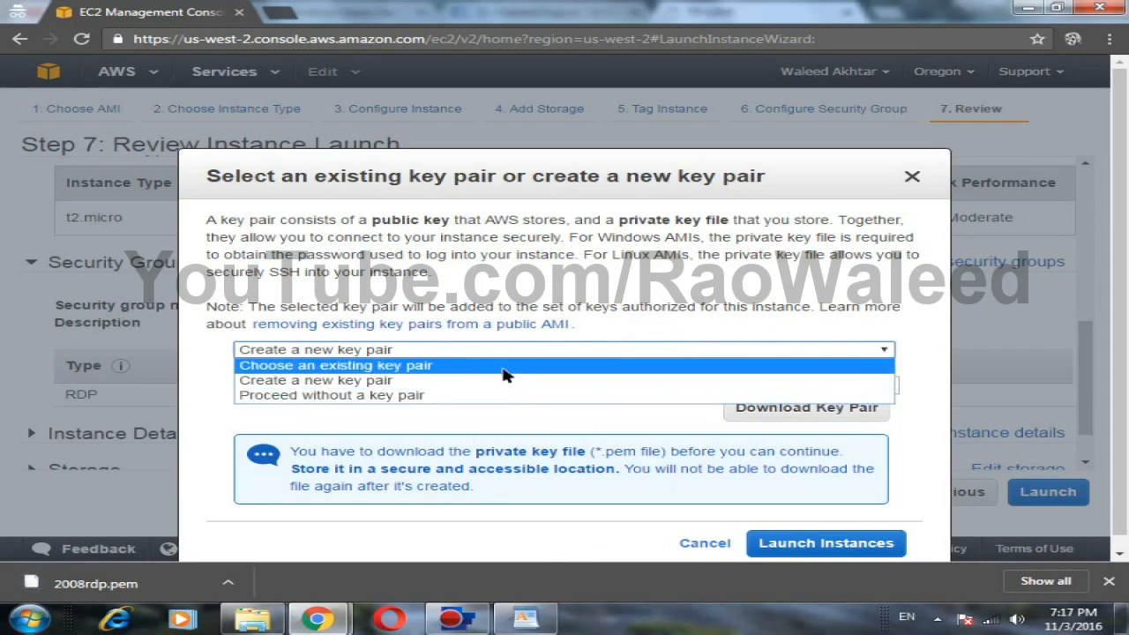
{"action": "left_click", "coordinate": [491, 366]}
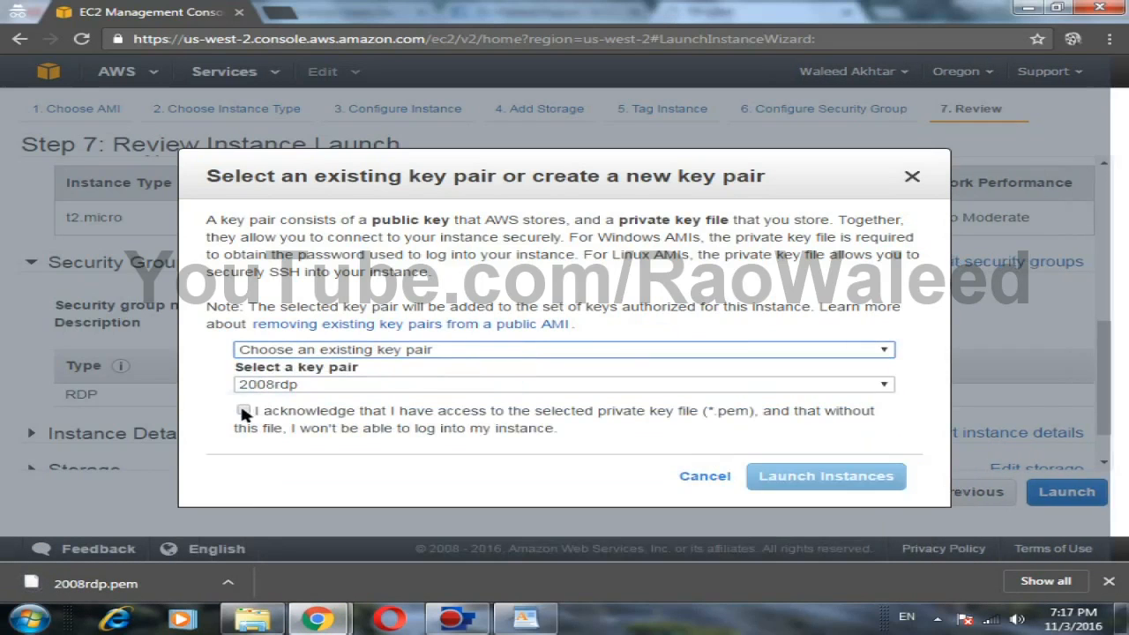
{"action": "left_click", "coordinate": [243, 411]}
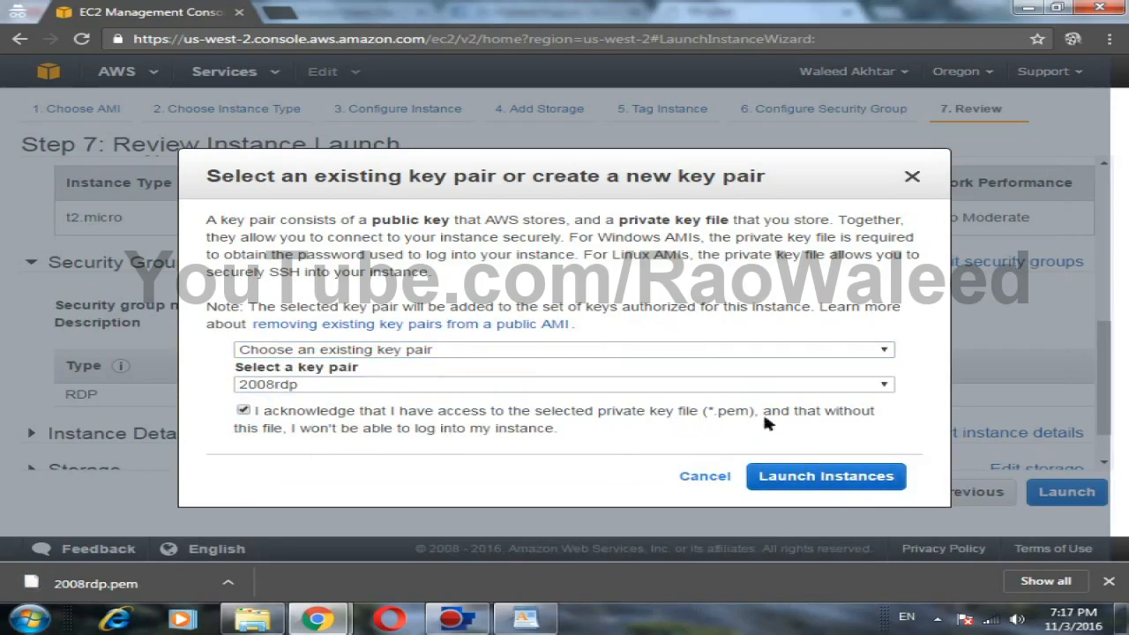
{"action": "left_click", "coordinate": [771, 478]}
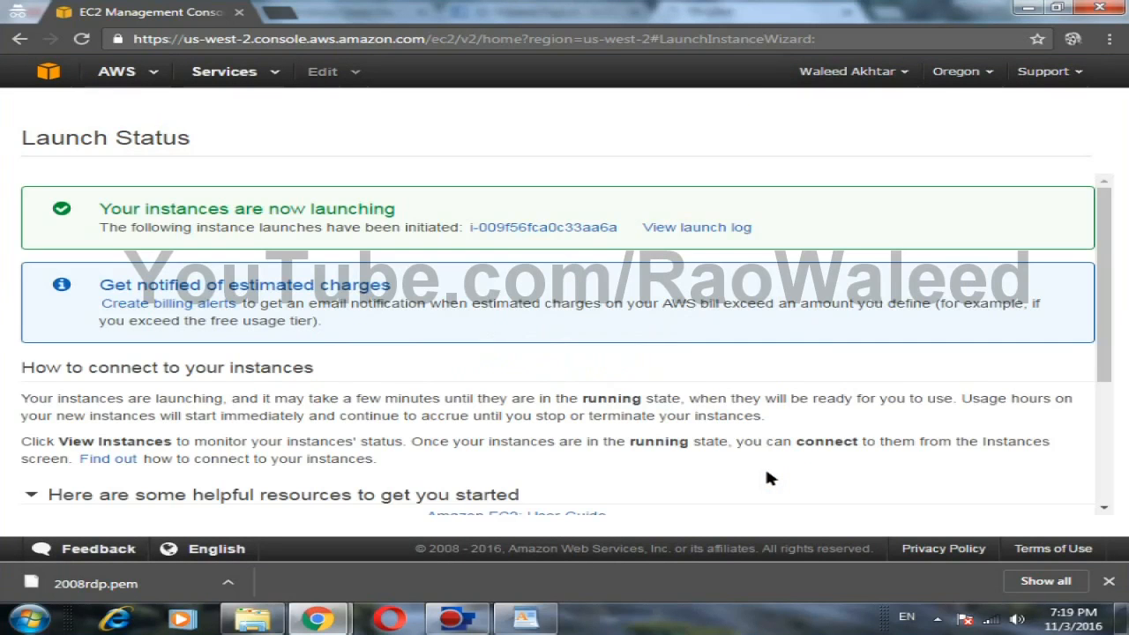
Open View Instances from the Launch Status page to see the new t2.micro instance.
{"action": "scroll", "coordinate": [152, 315], "scroll_direction": "down", "scroll_amount": 2}
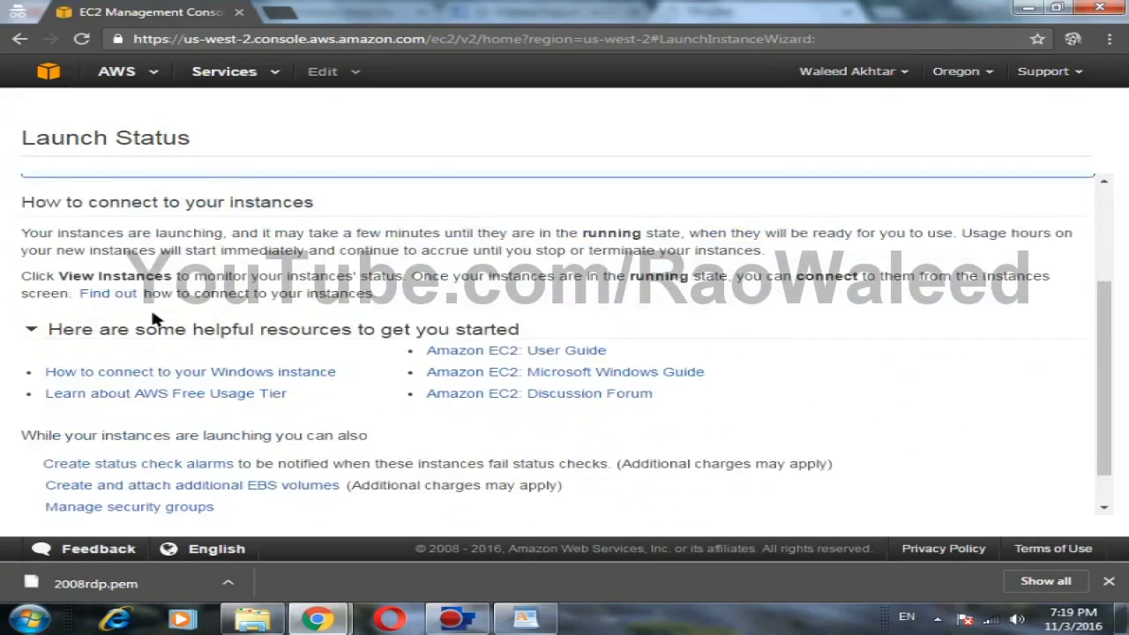
{"action": "scroll", "coordinate": [132, 316], "scroll_direction": "up", "scroll_amount": 2}
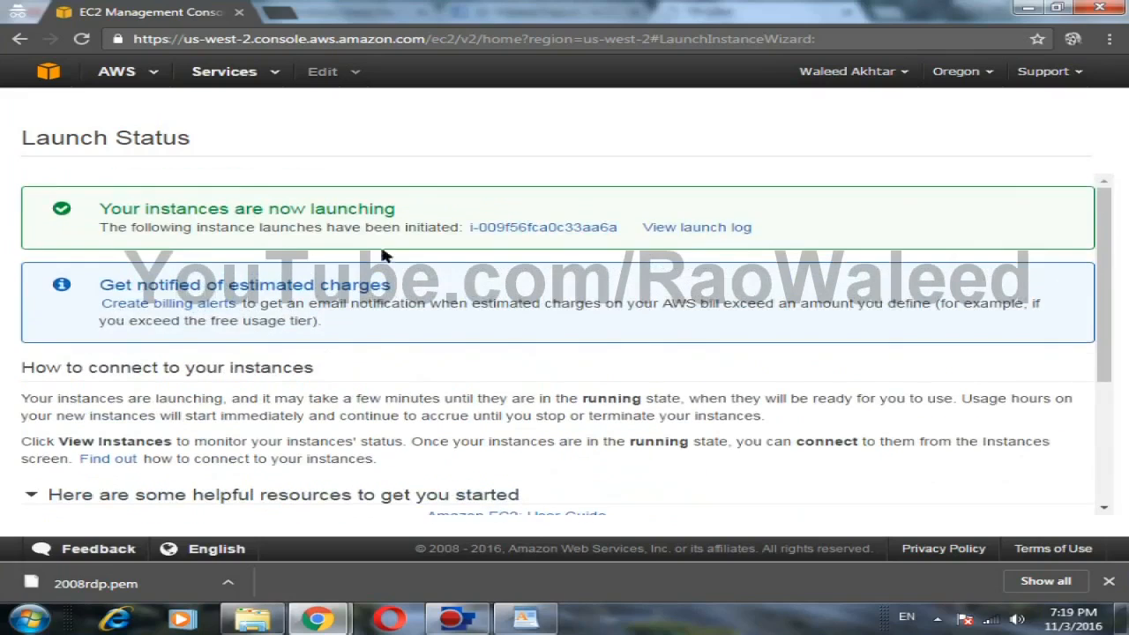
{"action": "scroll", "coordinate": [381, 255], "scroll_direction": "down", "scroll_amount": 2}
{"action": "scroll", "coordinate": [304, 281], "scroll_direction": "up", "scroll_amount": 1}
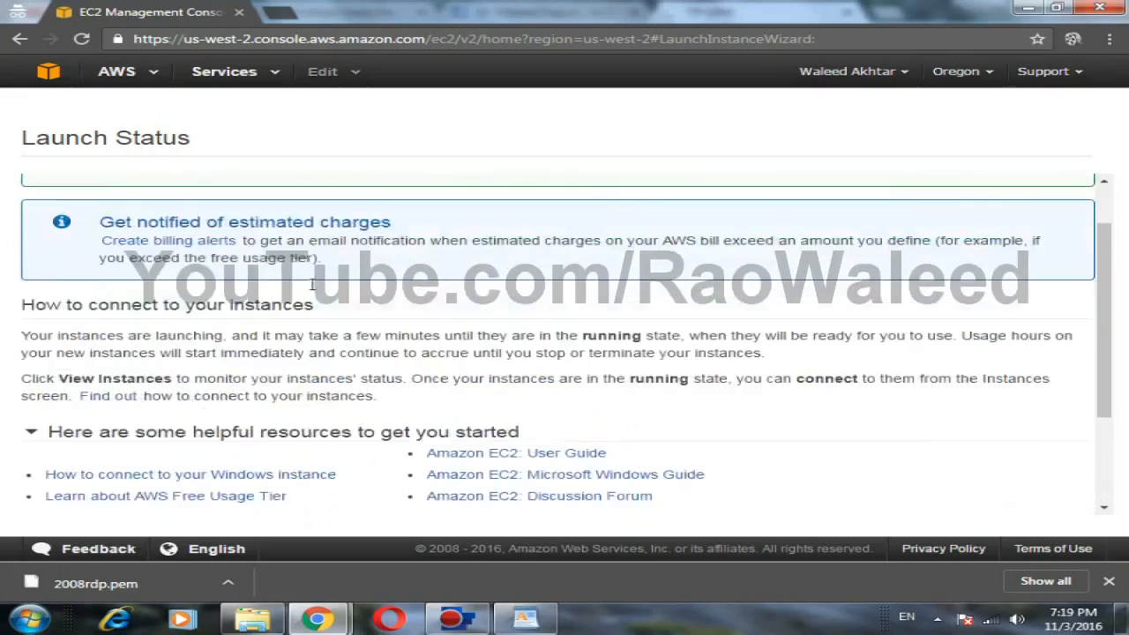
{"action": "scroll", "coordinate": [312, 284], "scroll_direction": "down", "scroll_amount": 2}
{"action": "left_click", "coordinate": [1019, 501]}
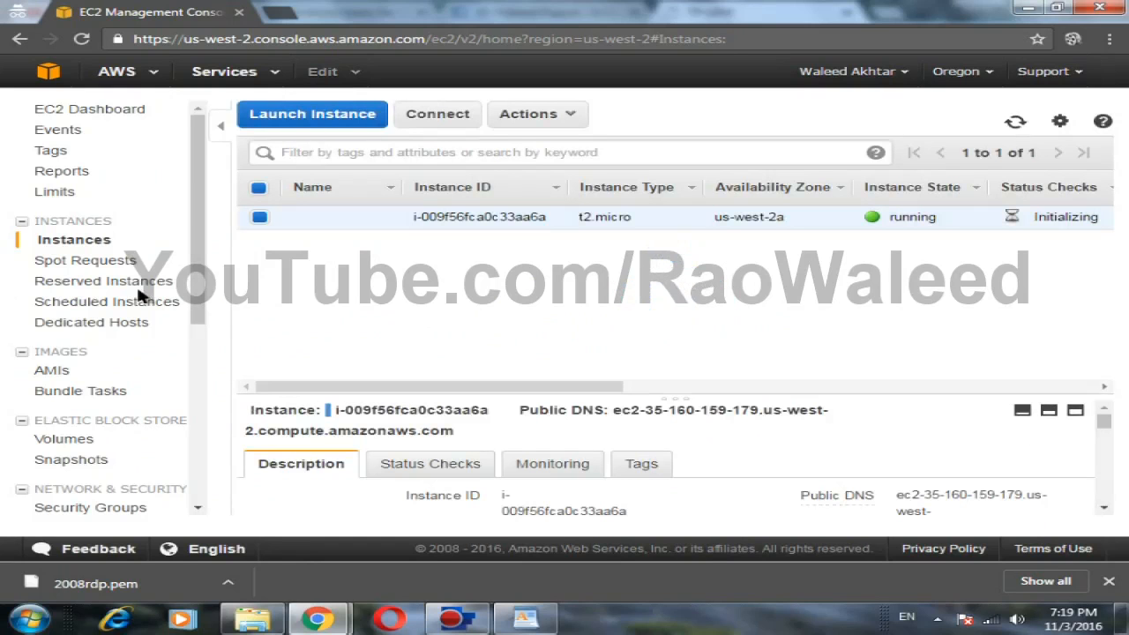
Download the instance's Remote Desktop file and request its Administrator password, which isn't available yet.
{"action": "left_click_drag", "start_coordinate": [591, 386], "coordinate": [362, 397]}
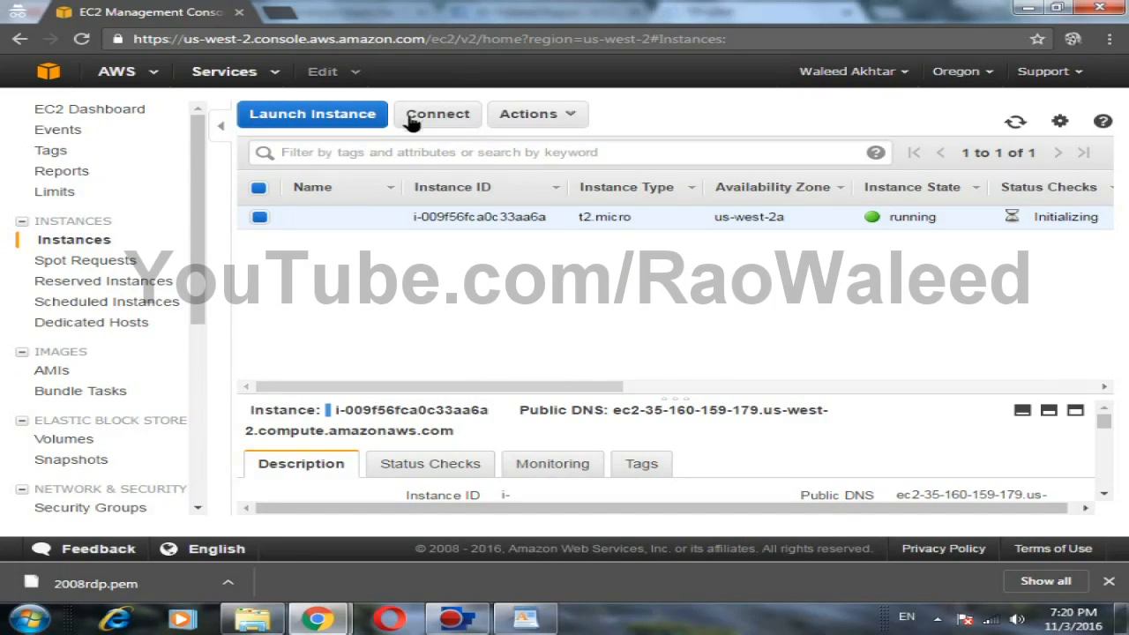
{"action": "left_click", "coordinate": [443, 124]}
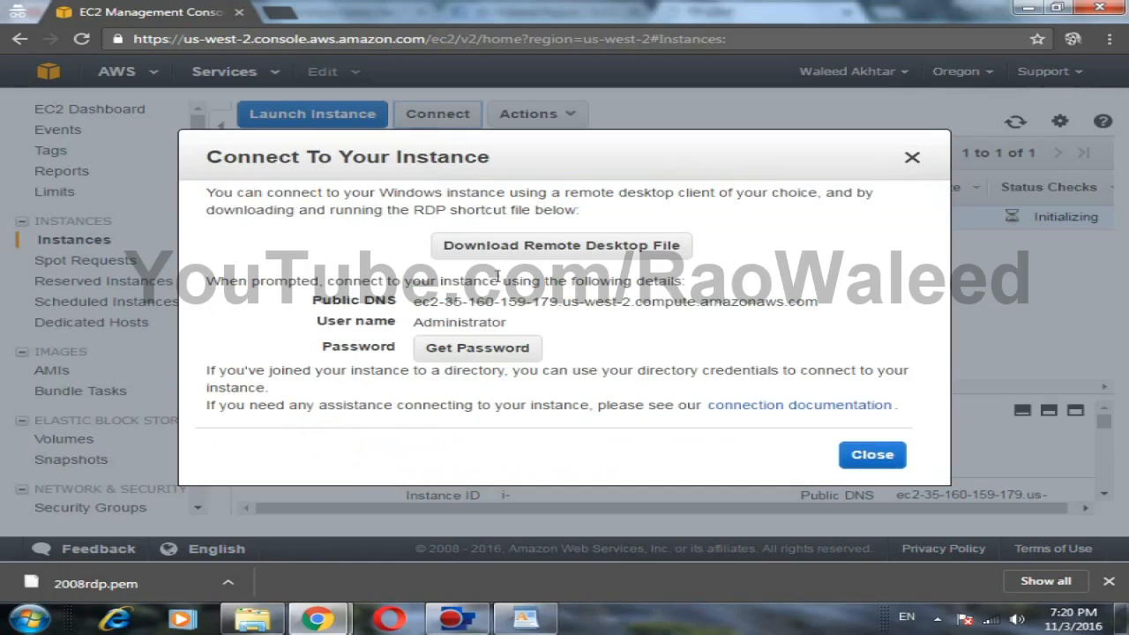
{"action": "left_click", "coordinate": [578, 256]}
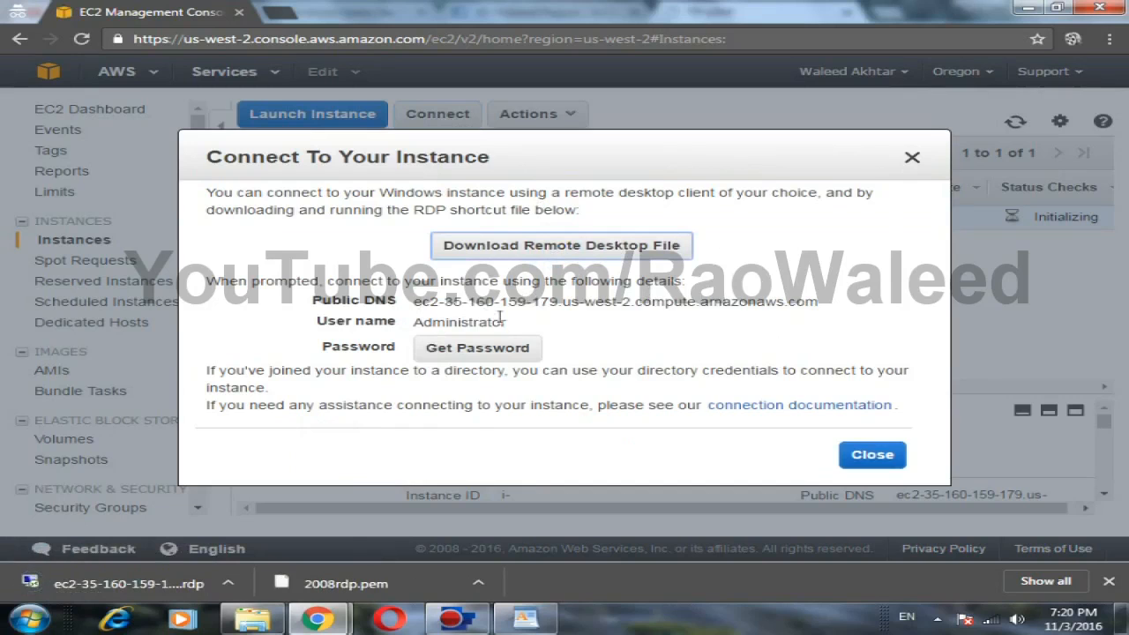
{"action": "left_click", "coordinate": [466, 353]}
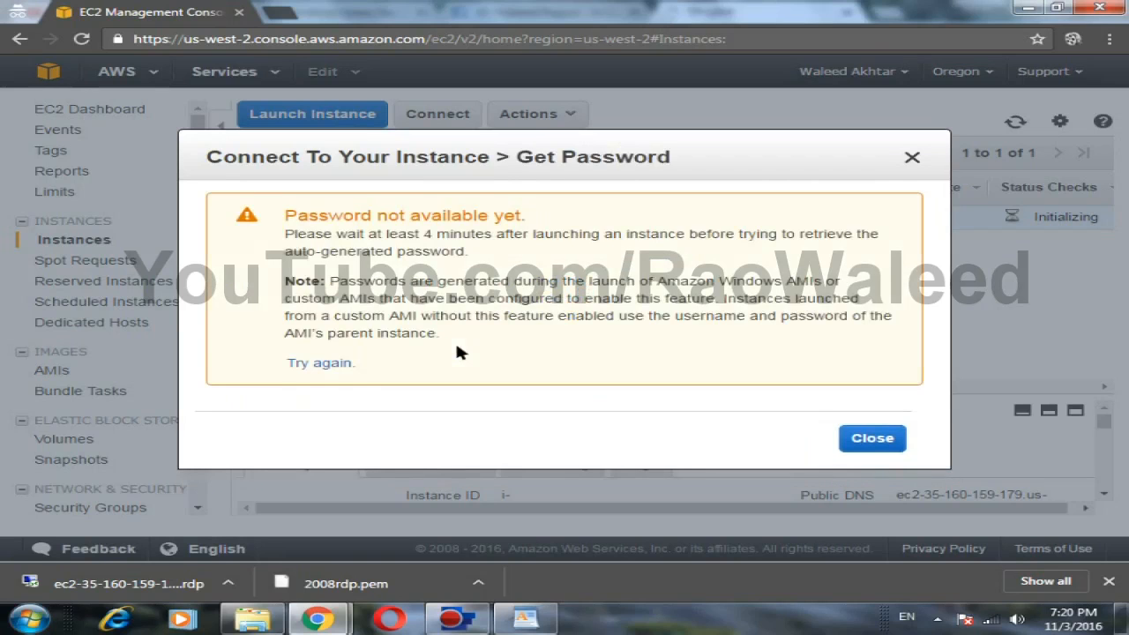
Retry retrieving the Administrator password after the post-launch wait.
{"action": "left_click_drag", "start_coordinate": [434, 234], "coordinate": [579, 237]}
{"action": "left_click", "coordinate": [579, 236]}
{"action": "left_click", "coordinate": [342, 363]}
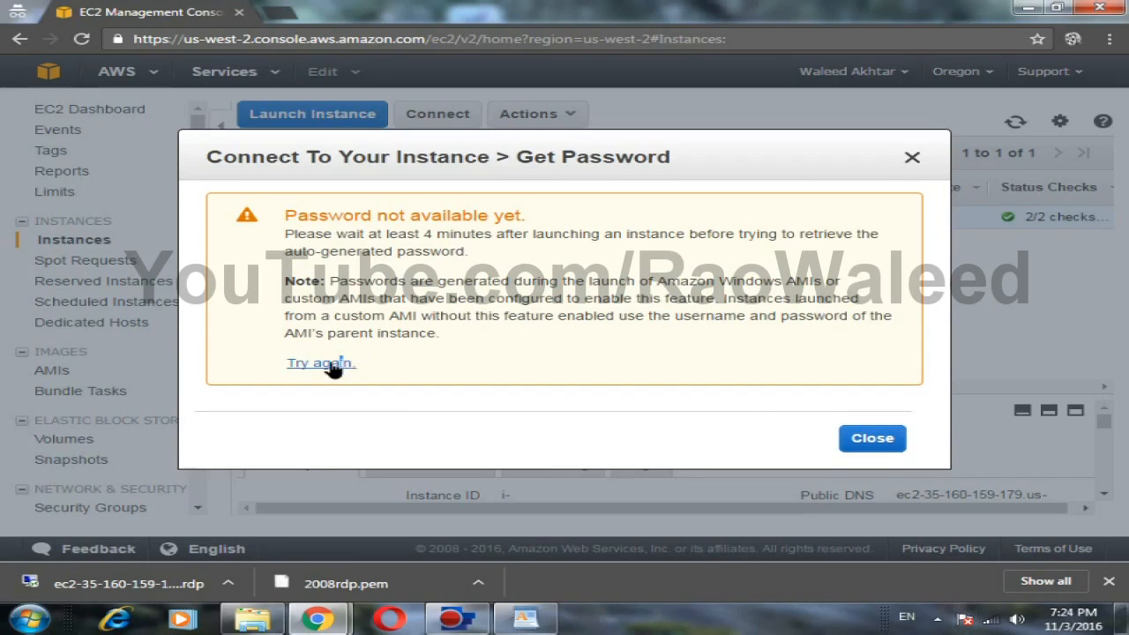
{"action": "left_click", "coordinate": [333, 365]}
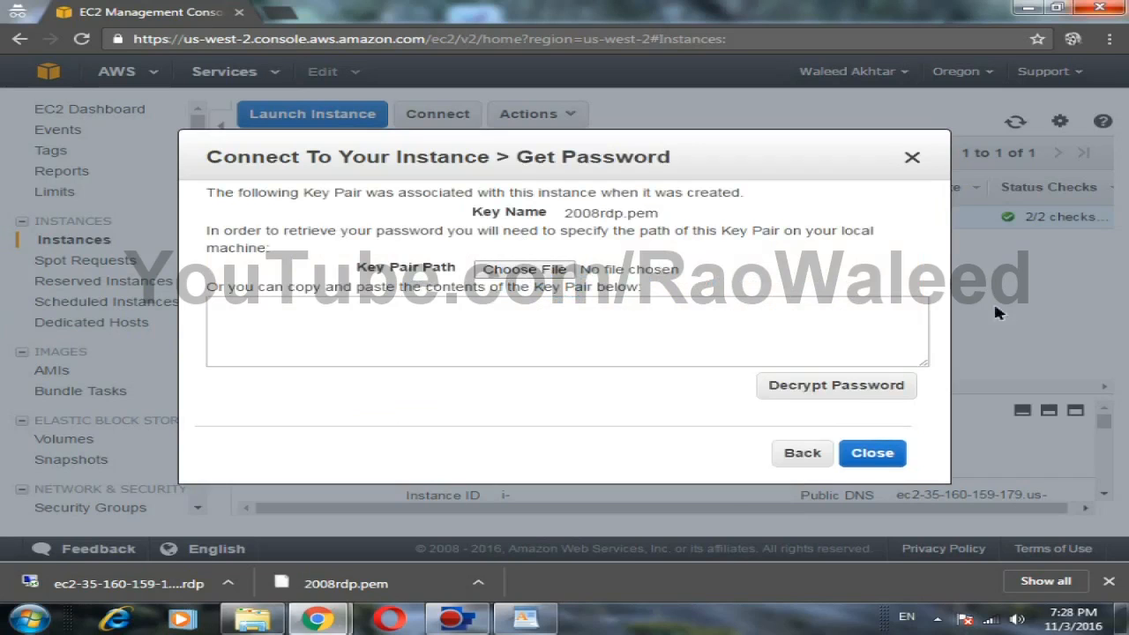
Load 2008rdp.pem from Downloads, decrypt the Administrator password, and select it for copying.
{"action": "left_click", "coordinate": [520, 276]}
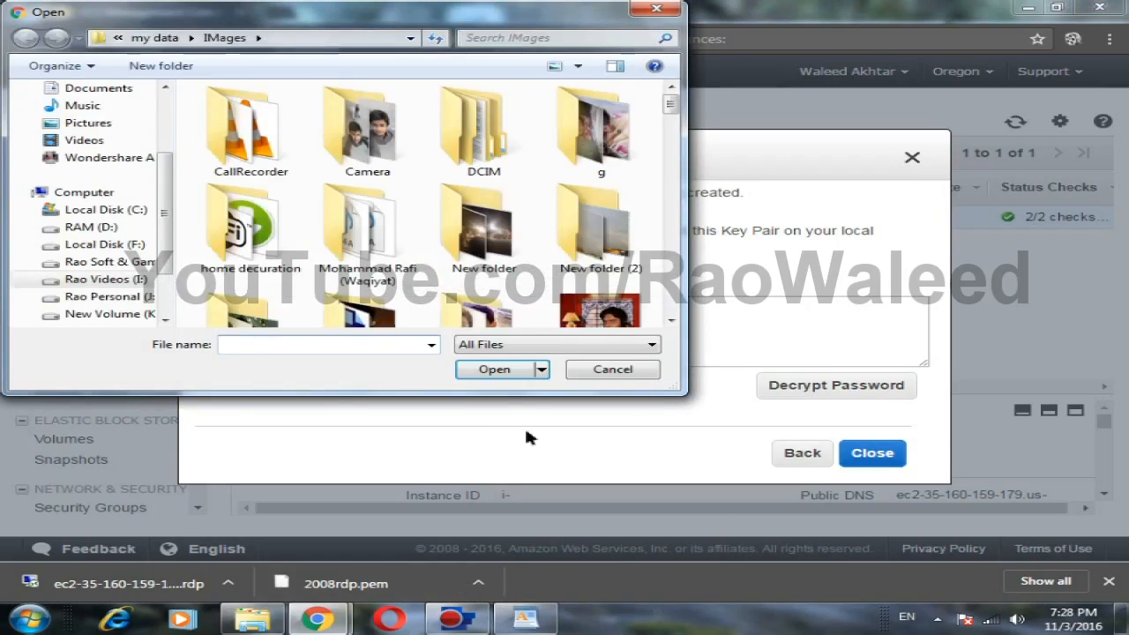
{"action": "scroll", "coordinate": [168, 141], "scroll_direction": "up", "scroll_amount": 2}
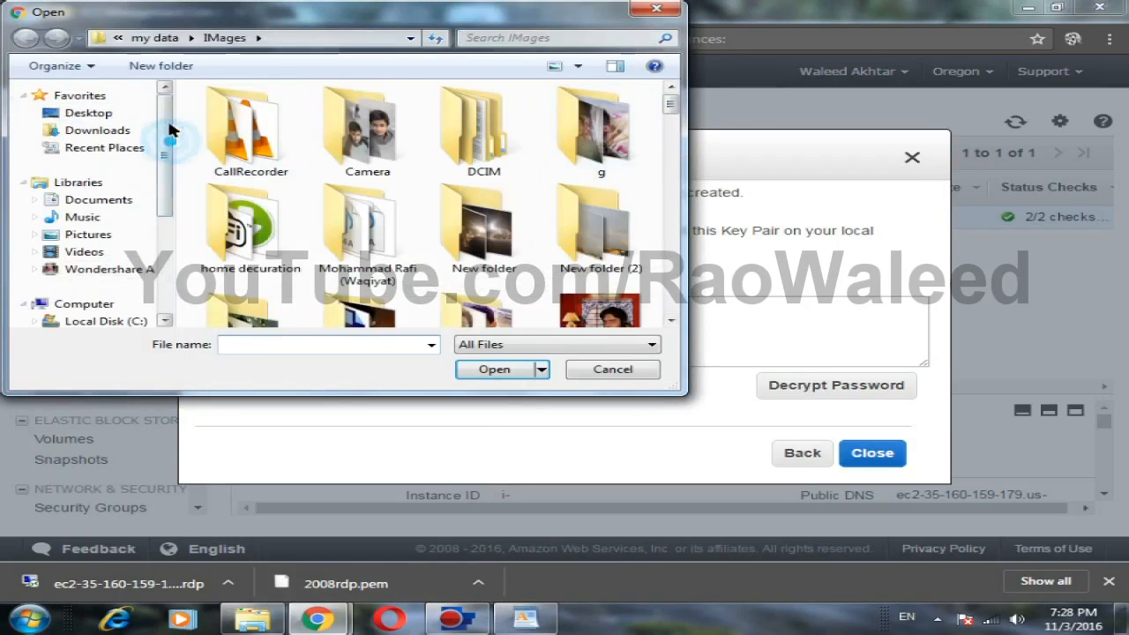
{"action": "left_click", "coordinate": [115, 132]}
{"action": "left_click_drag", "start_coordinate": [664, 160], "coordinate": [667, 252]}
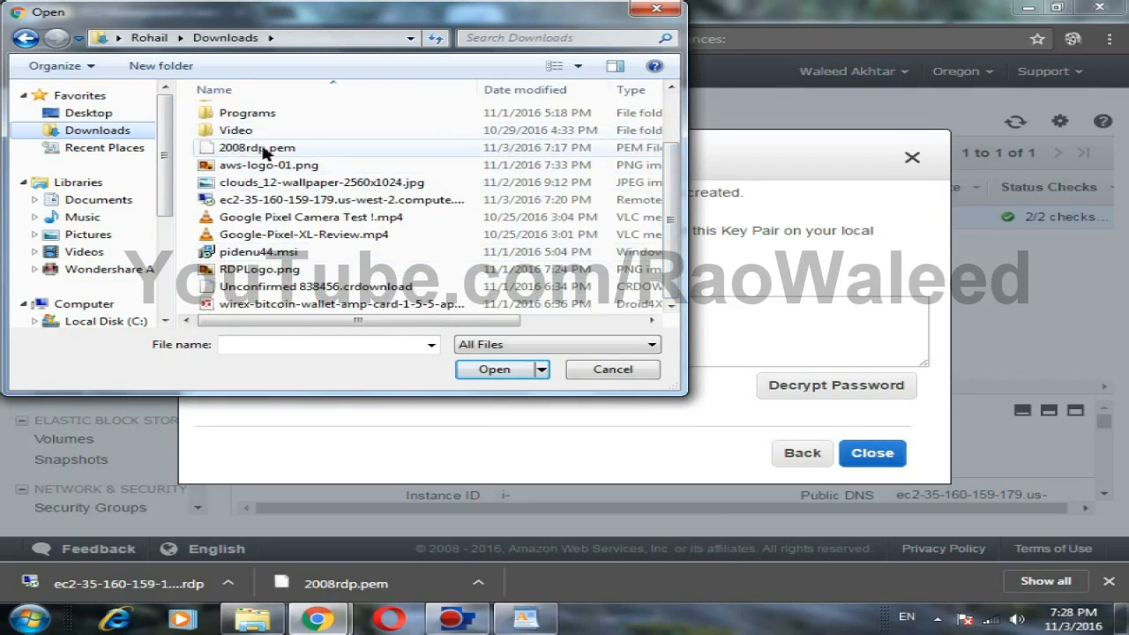
{"action": "left_click", "coordinate": [239, 154]}
{"action": "double_click", "coordinate": [238, 154]}
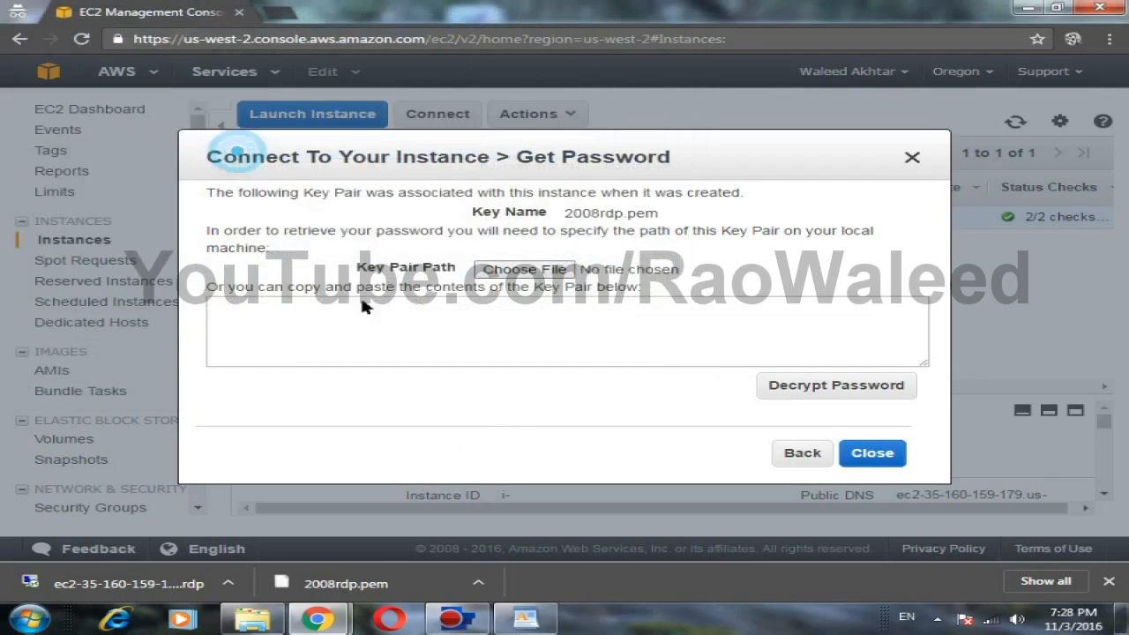
{"action": "left_click", "coordinate": [848, 397]}
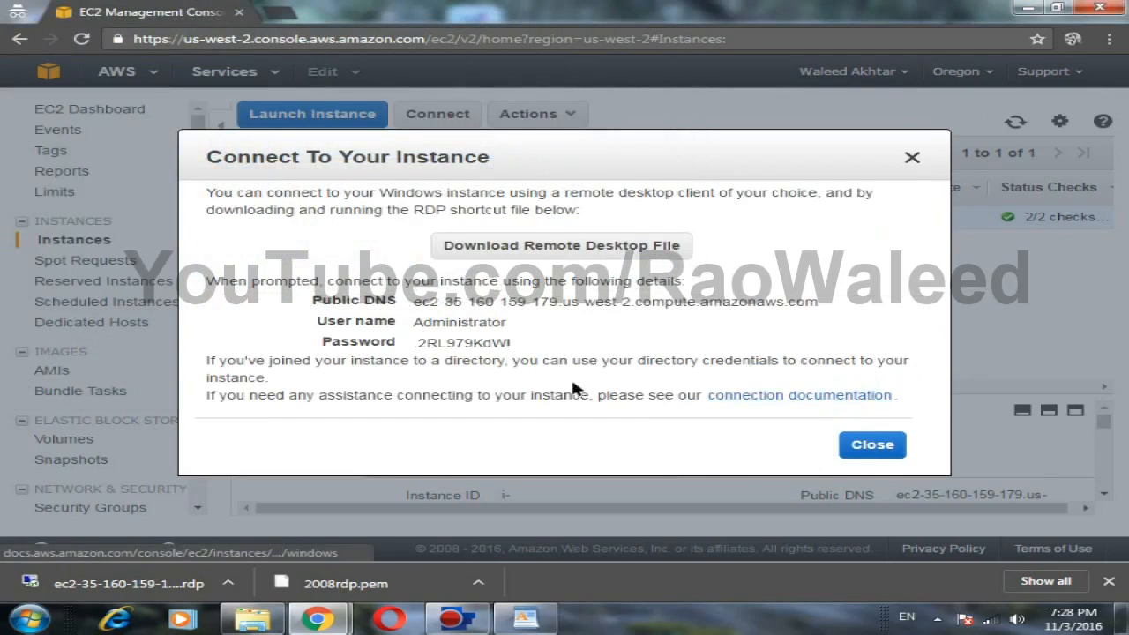
{"action": "left_click_drag", "start_coordinate": [526, 346], "coordinate": [429, 346]}
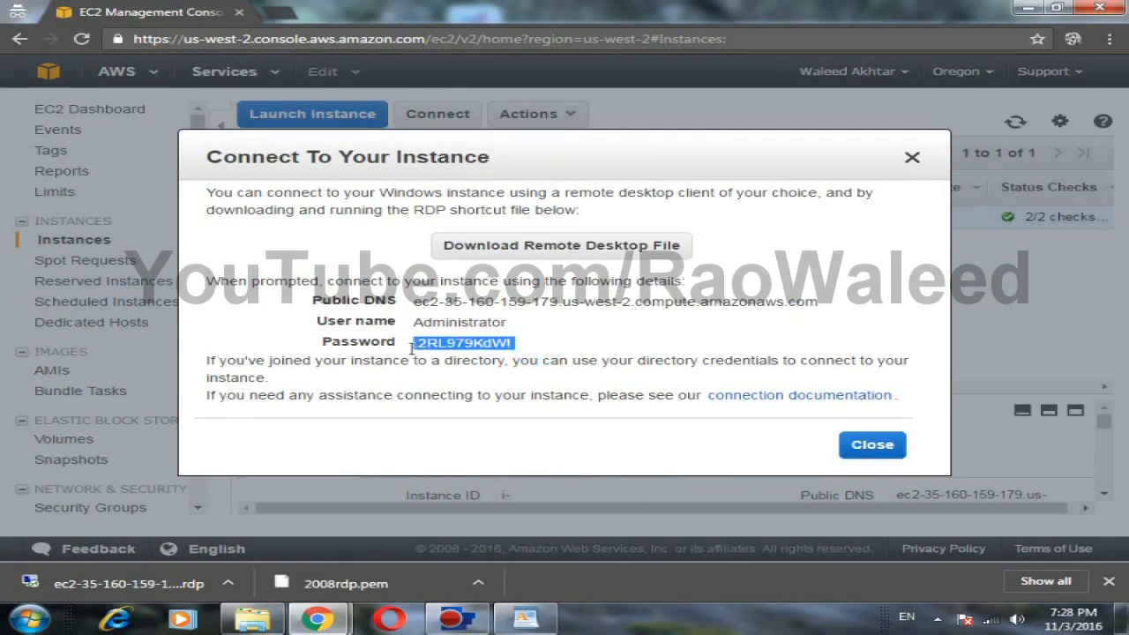
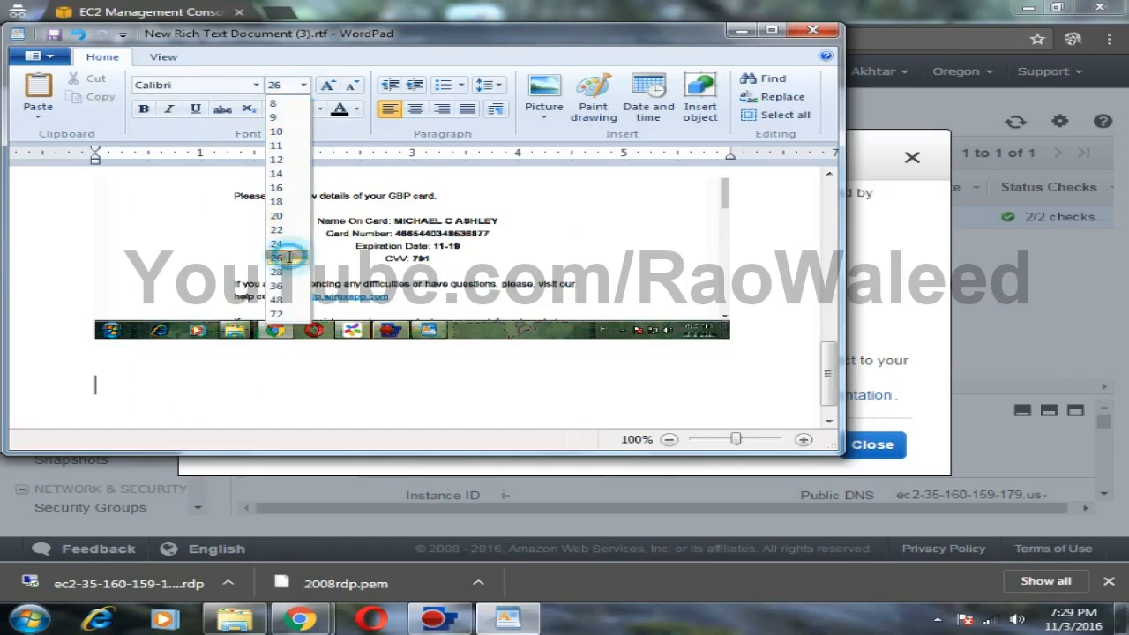
Set the font size to 26 and type the heading 'Amazon RDP Configrution Setiings:' below the screenshot.
{"action": "left_click", "coordinate": [284, 260]}
Type the heading 'Amazon RDP Configrution Setiings:' and start a new line beneath it for smaller text.
{"action": "type", "text": "Amazon RDP Configrution Setiings:"}
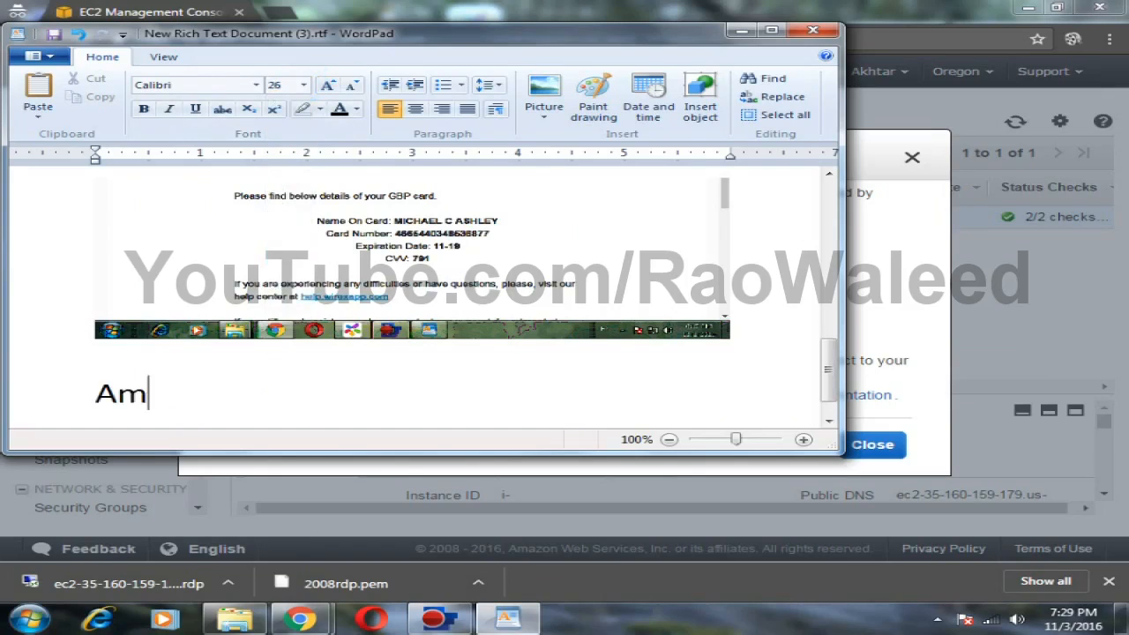
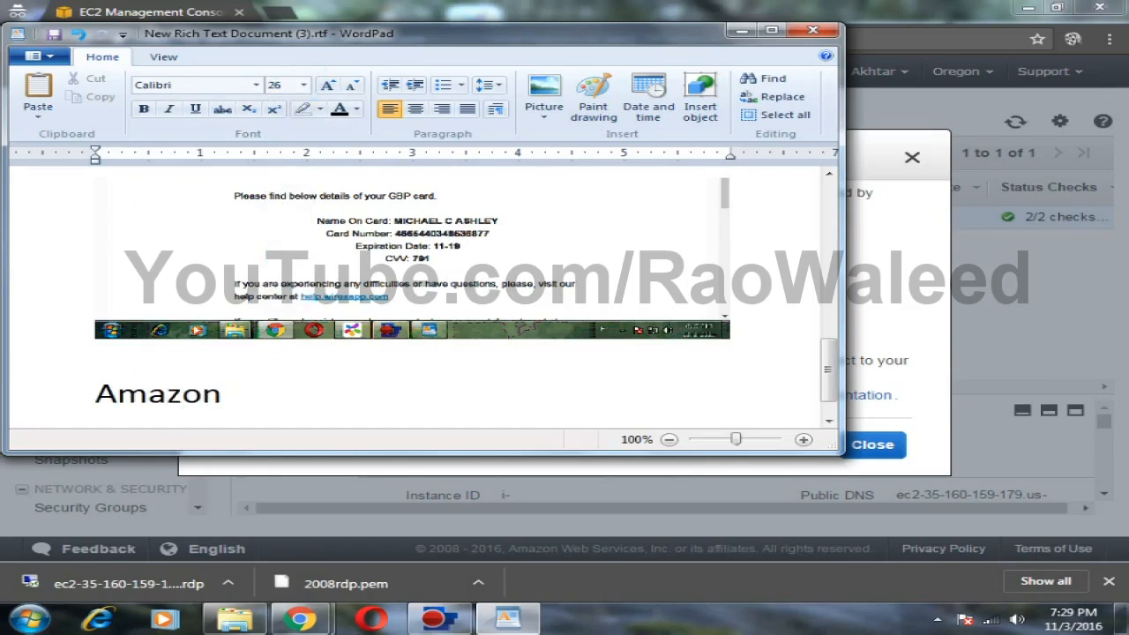
Type the heading 'Amazon RDP Configrution Setiings:' and start a new line beneath it for smaller text.
{"action": "type", "text": " RDP"}
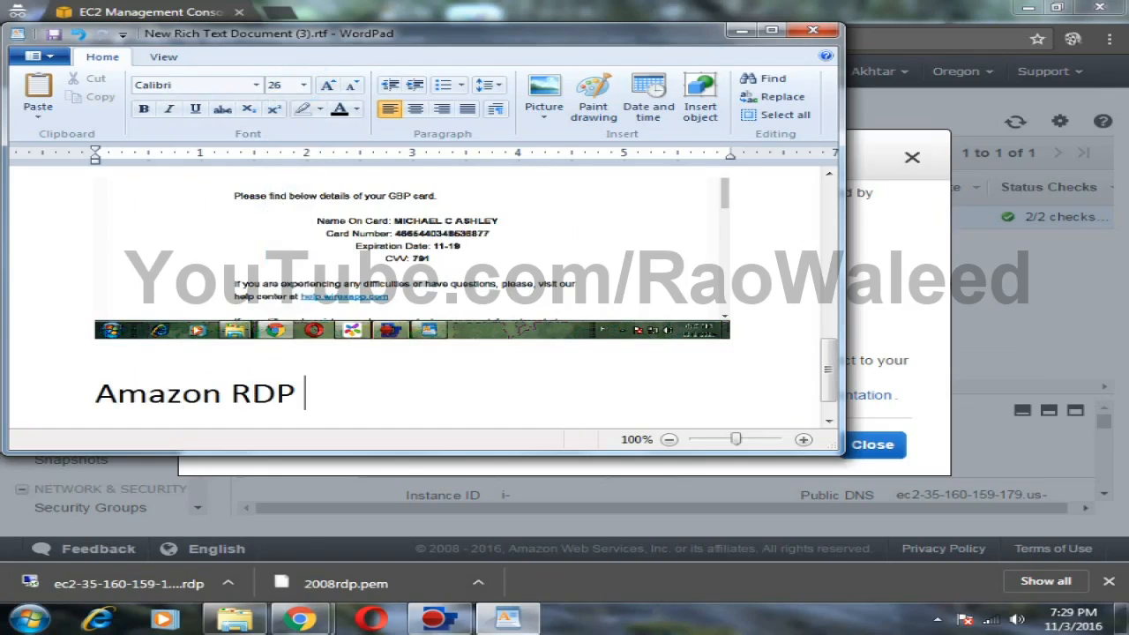
{"action": "type", "text": " Configrution Setiings"}
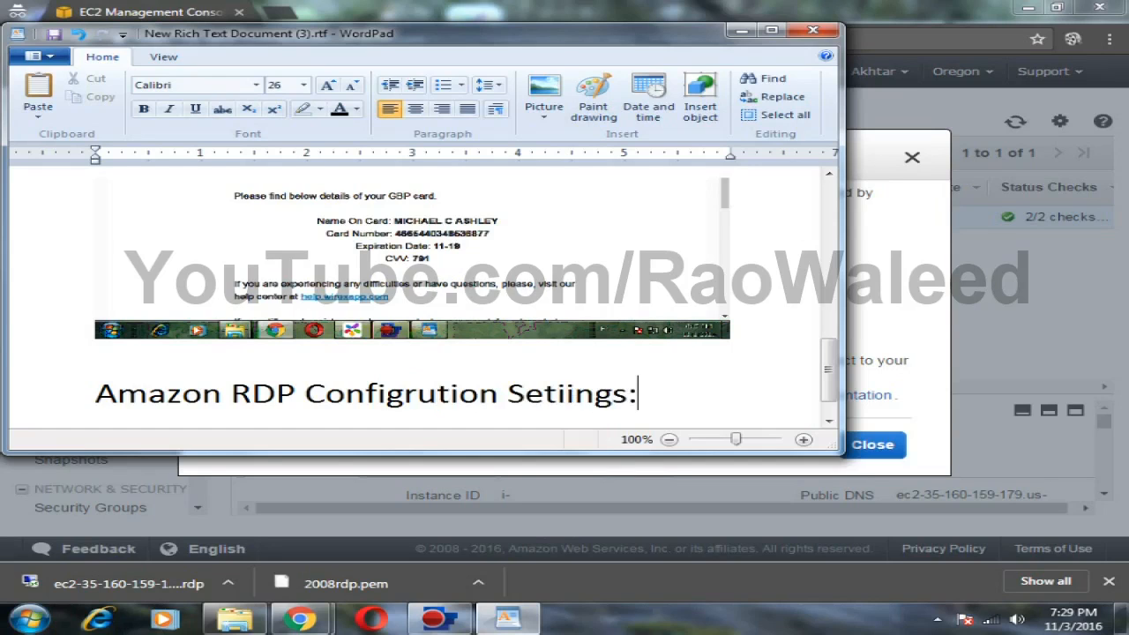
{"action": "type", "text": ":"}
{"action": "key", "text": "Return"}
{"action": "left_click", "coordinate": [303, 83]}
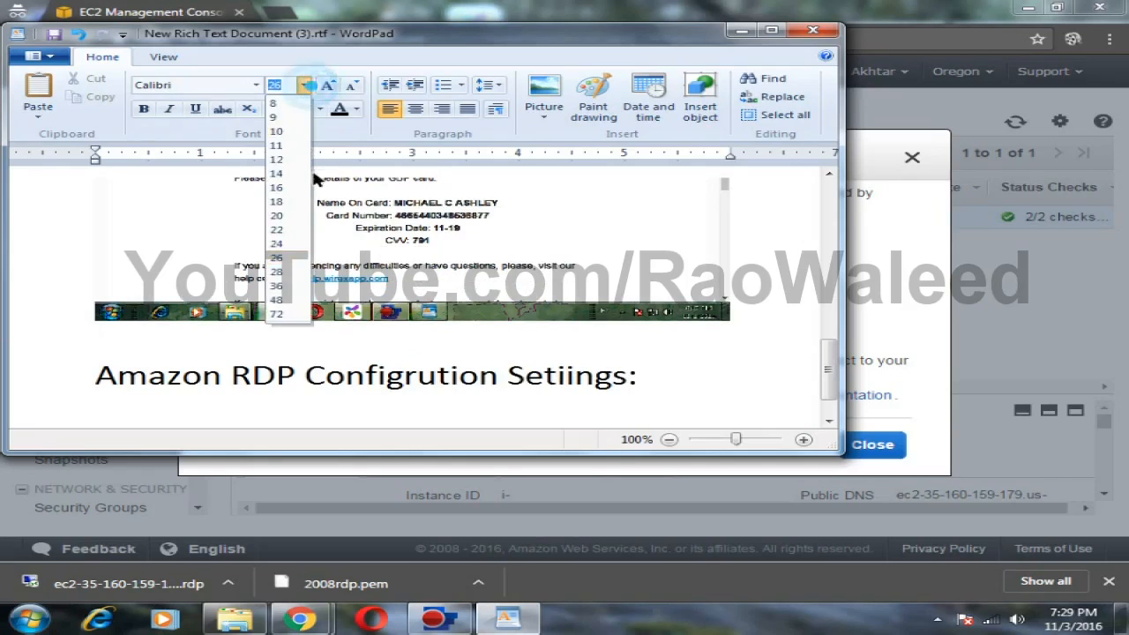
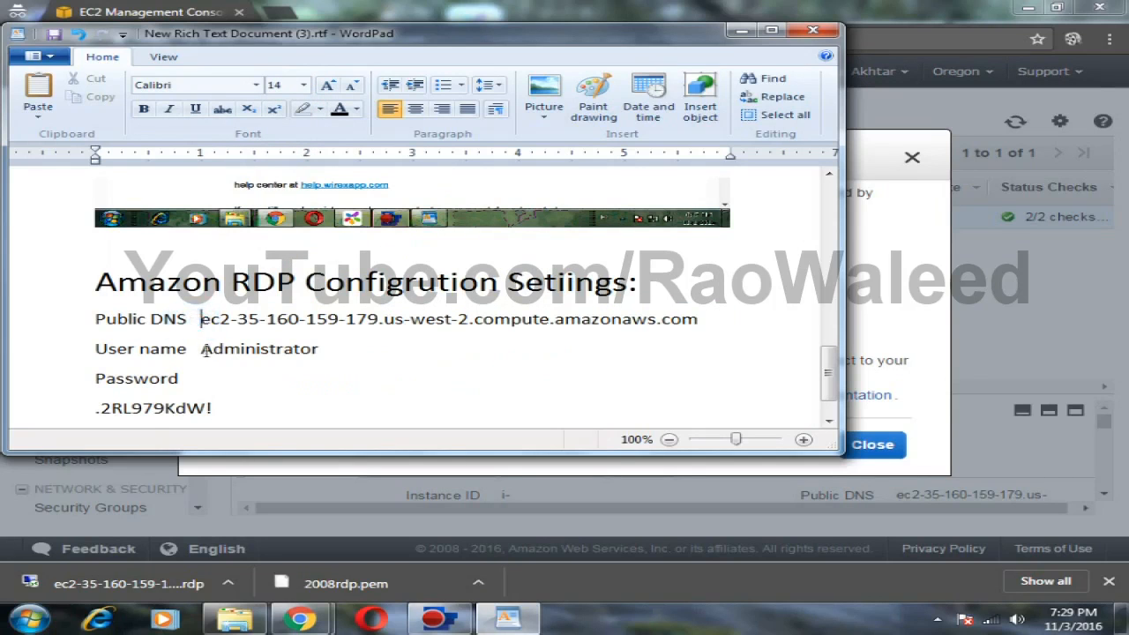
Add colons after the Public DNS and User name labels and join the password onto the Password line.
{"action": "left_click", "coordinate": [191, 321]}
{"action": "left_click", "coordinate": [183, 349]}
{"action": "left_click", "coordinate": [189, 377]}
{"action": "left_click", "coordinate": [97, 408]}
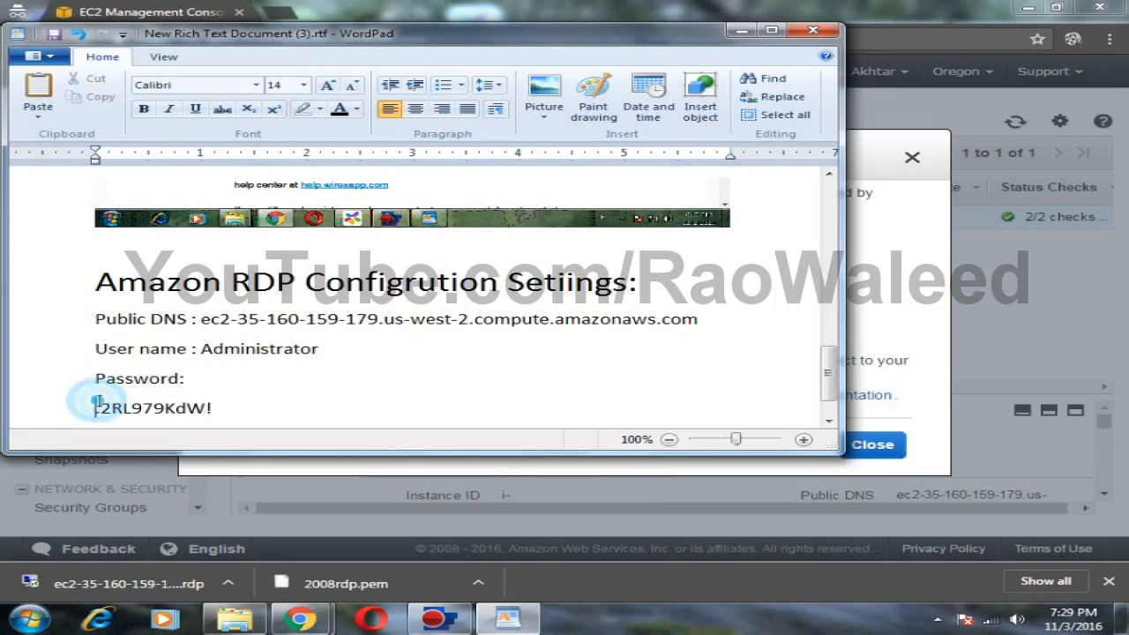
{"action": "key", "text": "BackSpace"}
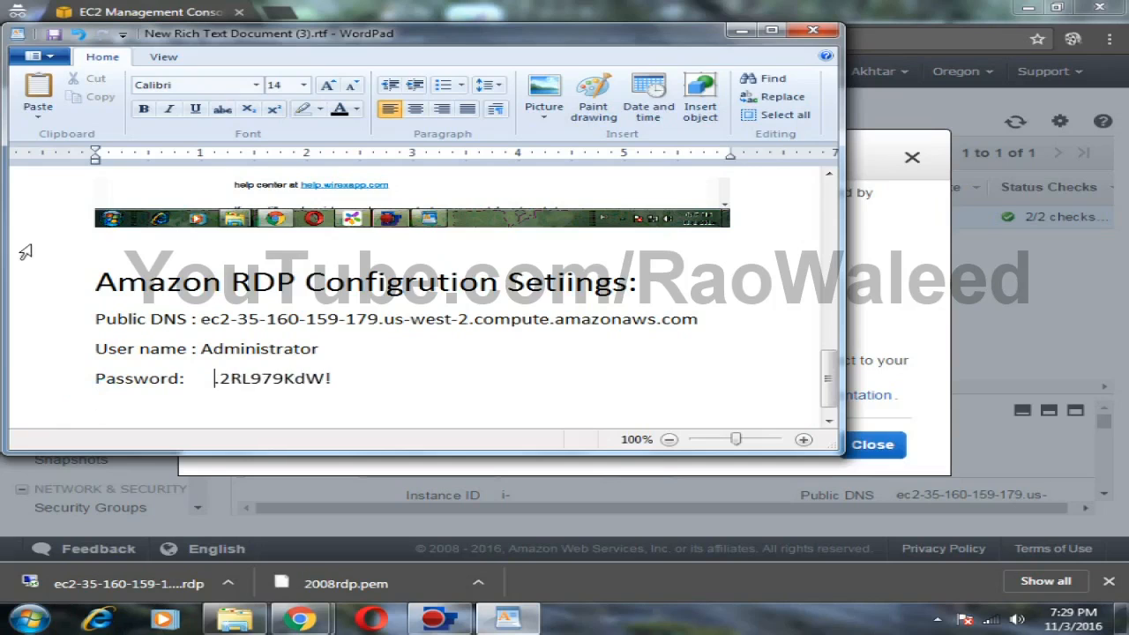
Remove the stray space inside the DNS address and minimize WordPad.
{"action": "left_click", "coordinate": [202, 349]}
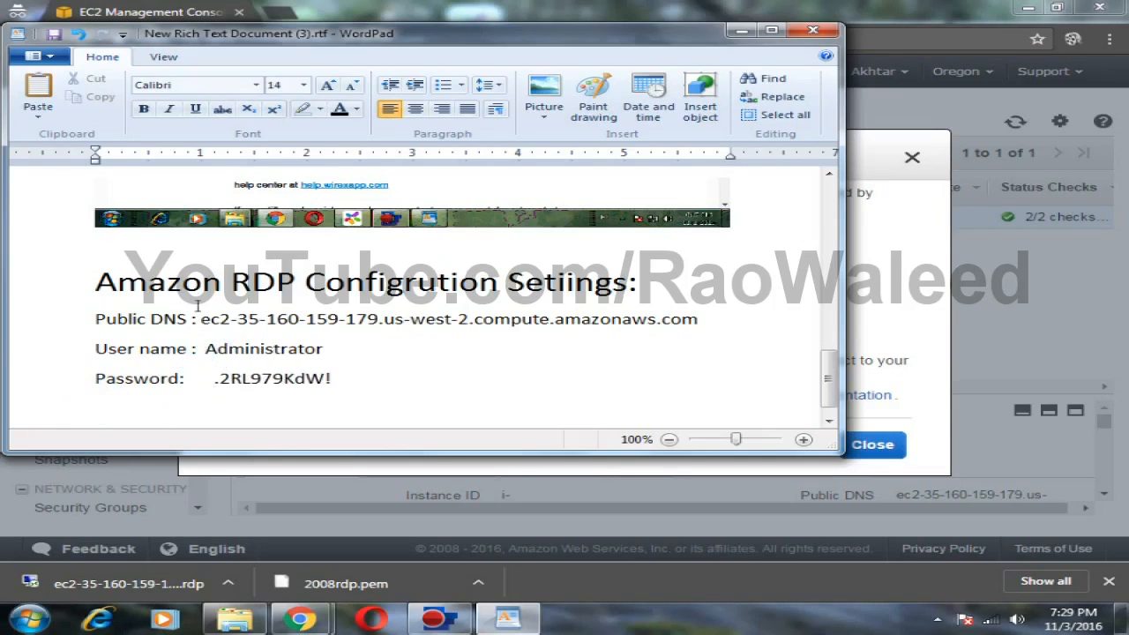
{"action": "left_click", "coordinate": [206, 319]}
{"action": "key", "text": "BackSpace"}
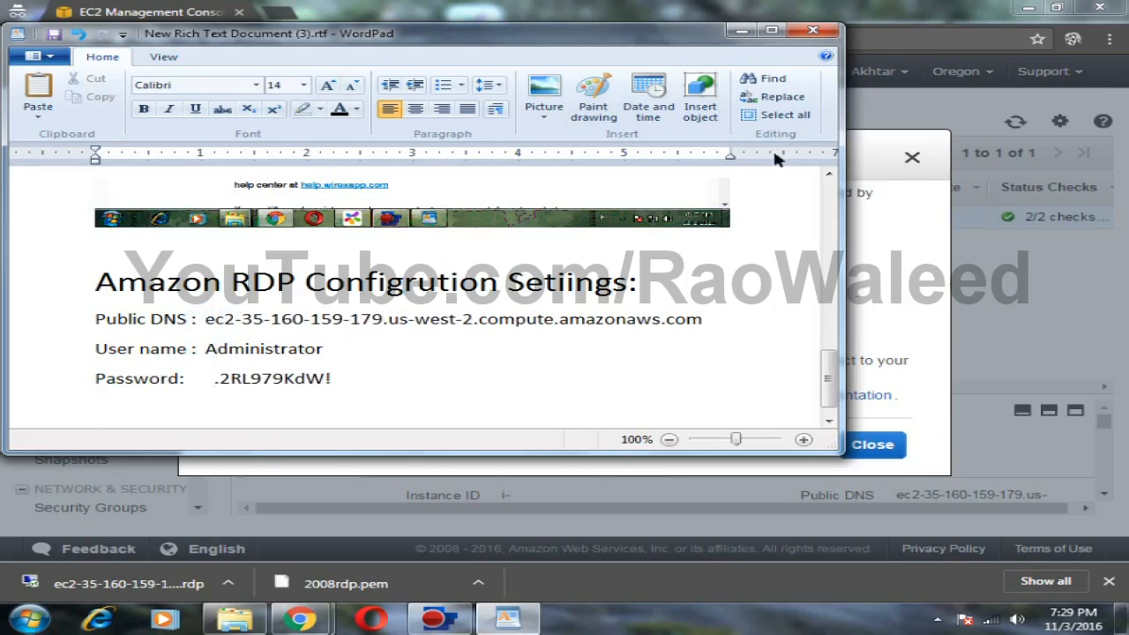
{"action": "left_click", "coordinate": [741, 31]}
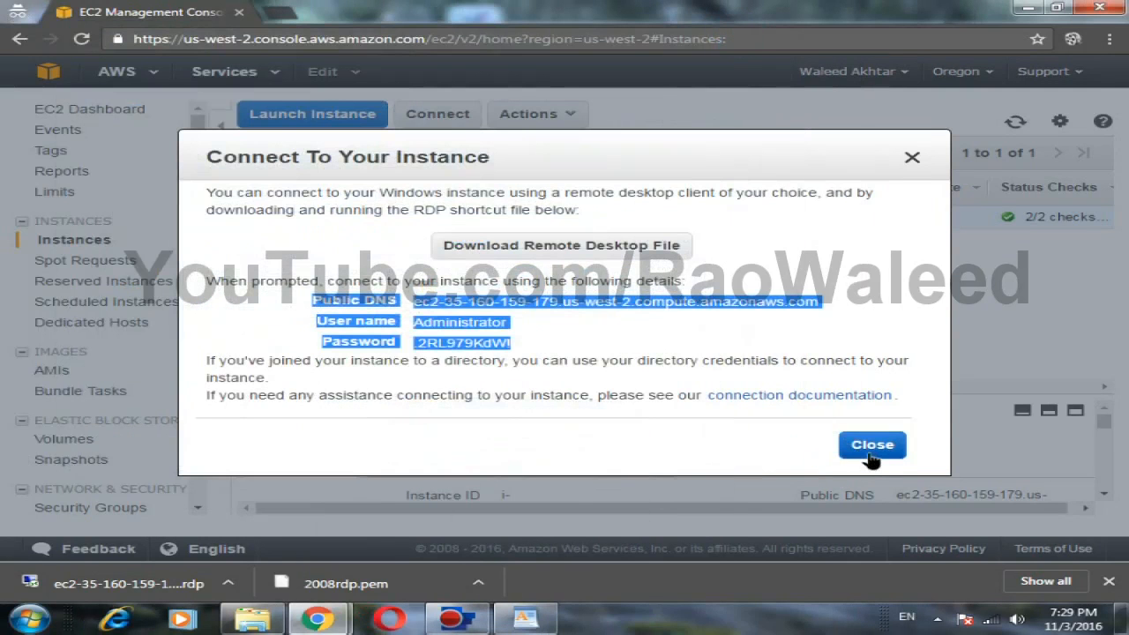
Close the connection details dialog, check the instance's Instance State menu, and close Chrome.
{"action": "left_click", "coordinate": [871, 446]}
{"action": "left_click_drag", "start_coordinate": [520, 386], "coordinate": [651, 386]}
{"action": "right_click", "coordinate": [483, 223]}
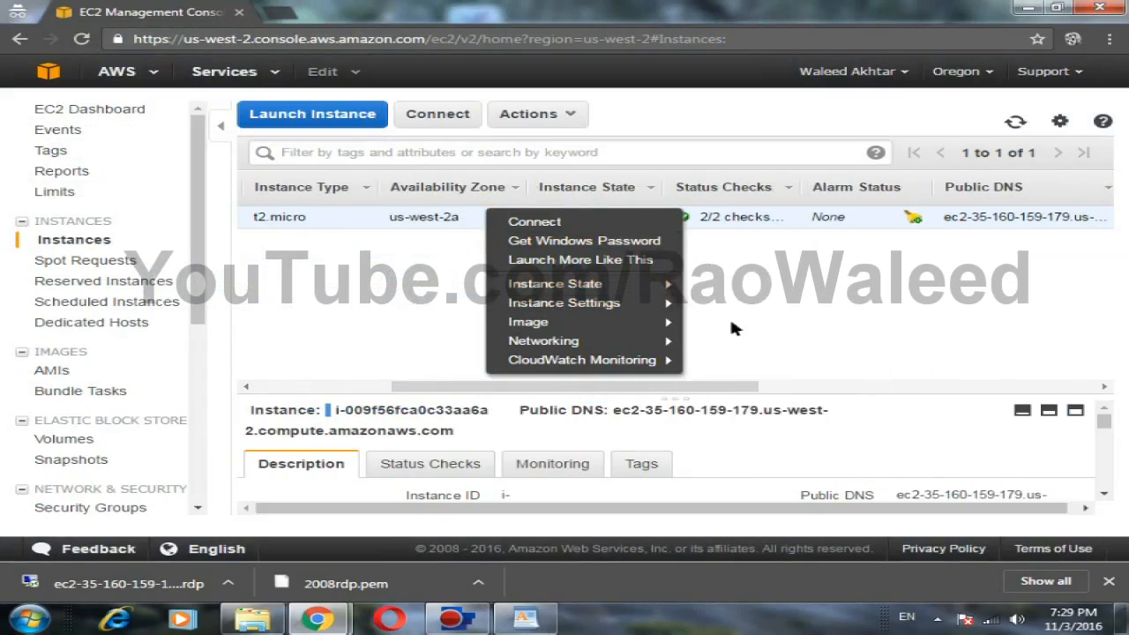
{"action": "mouse_move", "coordinate": [657, 284]}
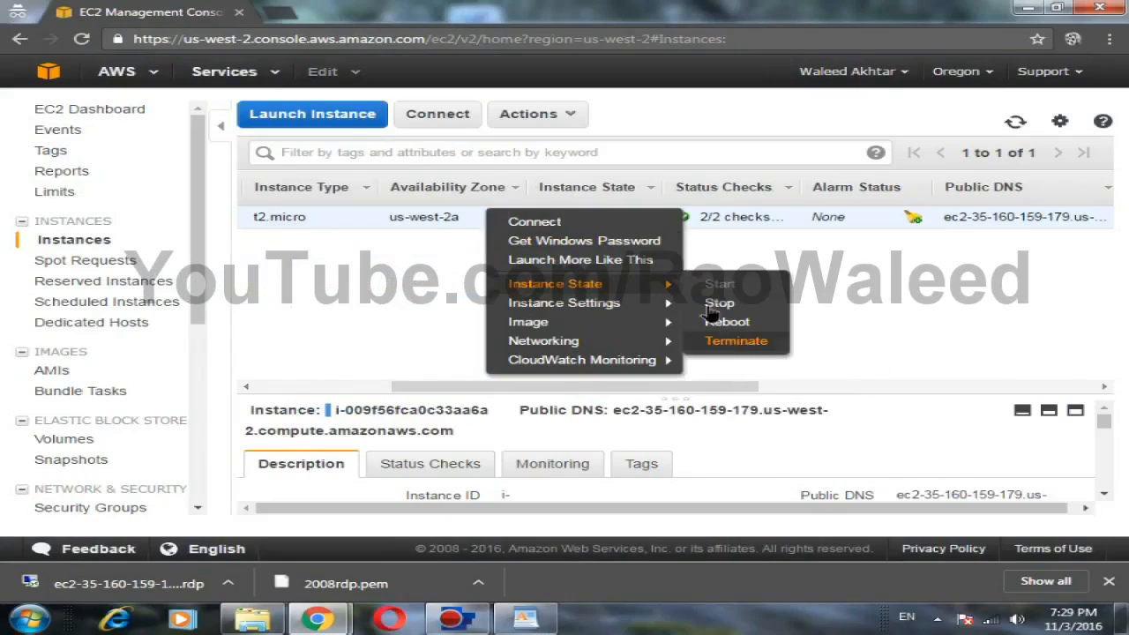
{"action": "left_click", "coordinate": [1101, 8]}
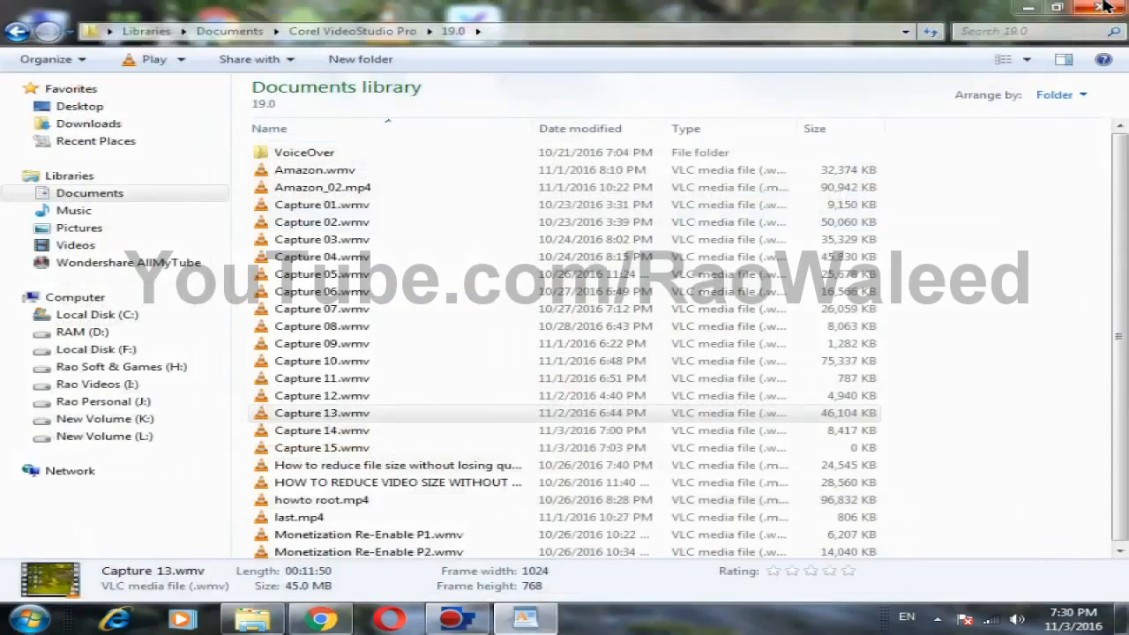
Close Explorer, then search 'remote desk' in the Start menu and launch Remote Desktop Connection.
{"action": "left_click", "coordinate": [1103, 8]}
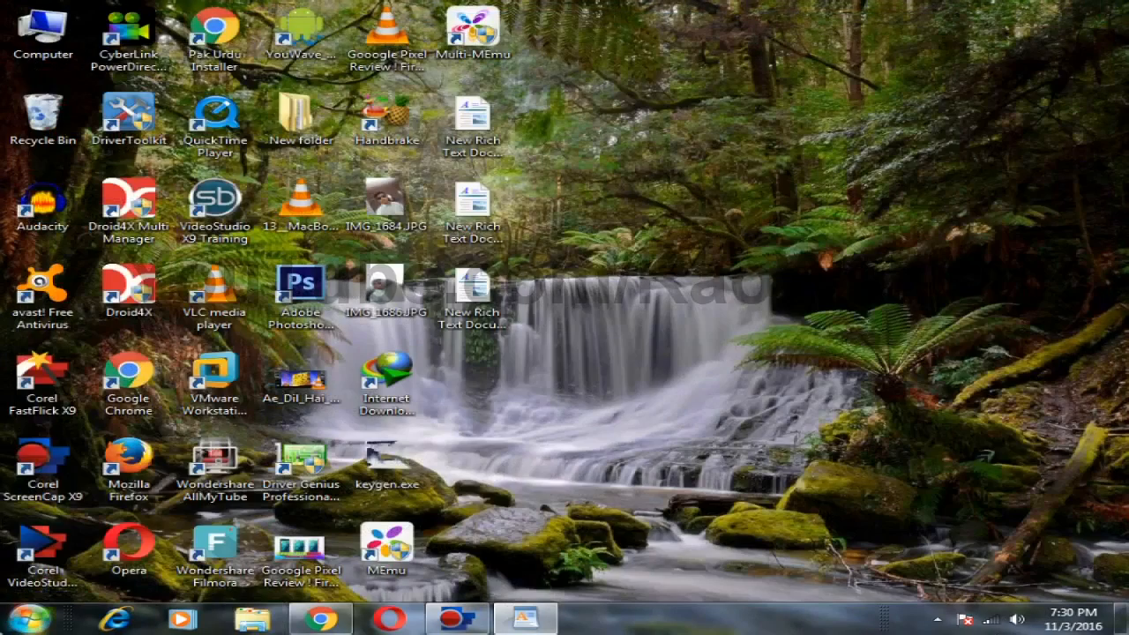
{"action": "left_click", "coordinate": [29, 618]}
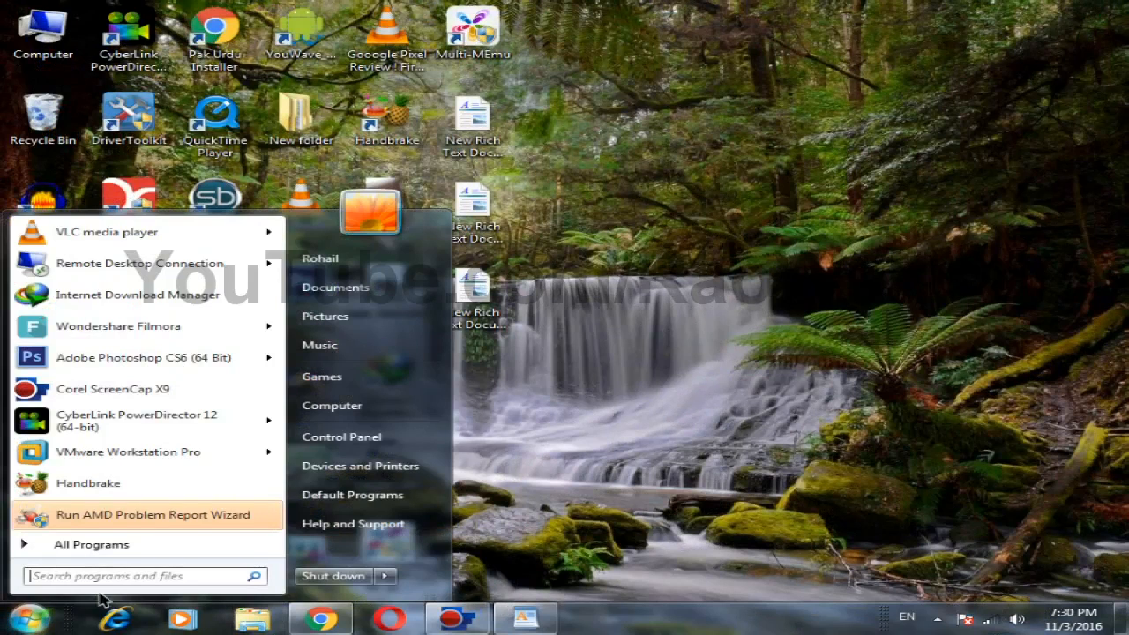
{"action": "left_click", "coordinate": [150, 281]}
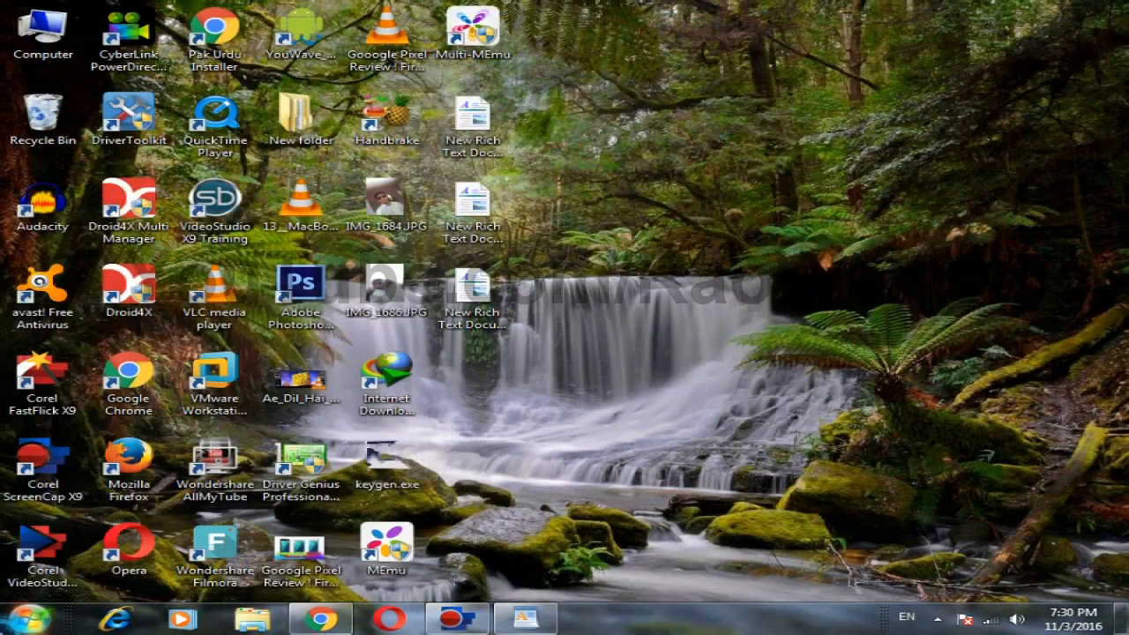
{"action": "left_click", "coordinate": [25, 620]}
{"action": "left_click", "coordinate": [51, 577]}
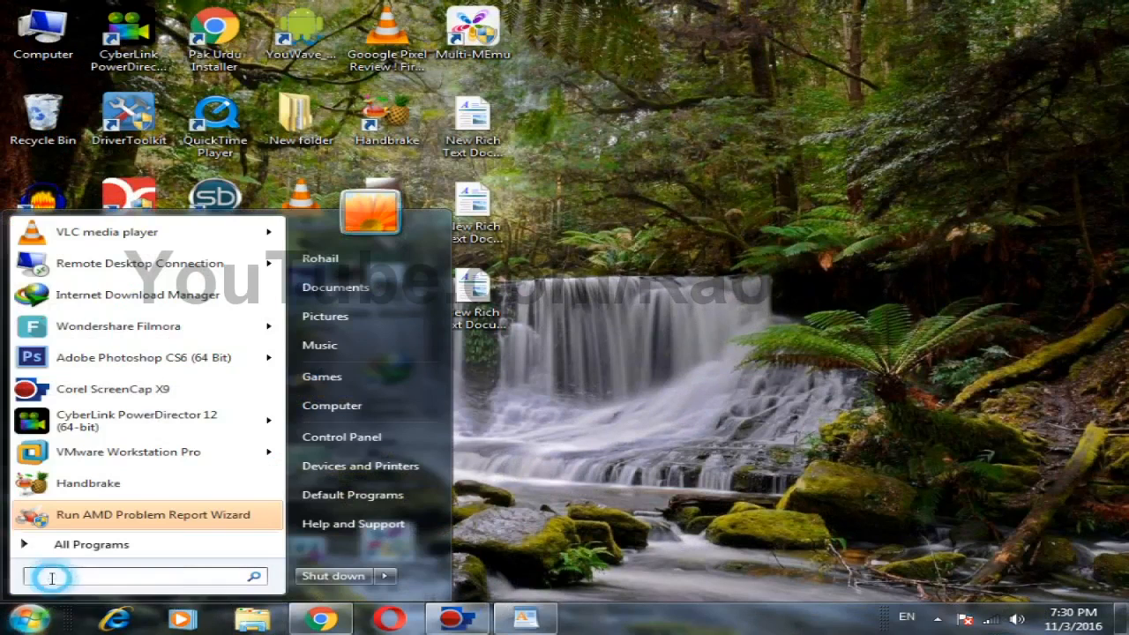
{"action": "mouse_move", "coordinate": [126, 267]}
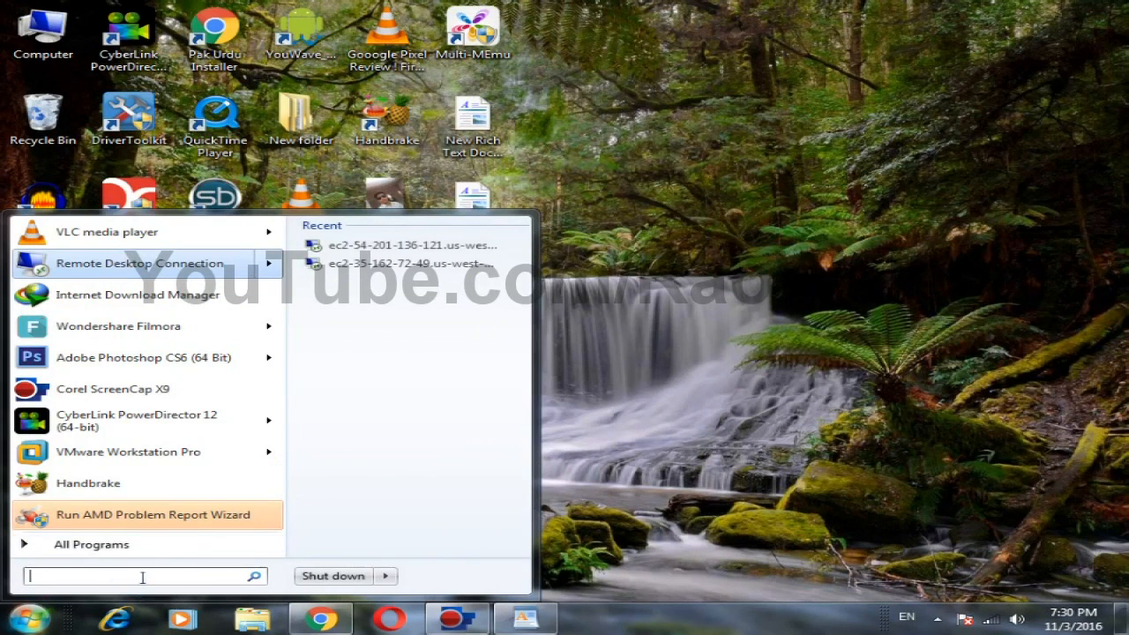
{"action": "type", "text": "remote desk"}
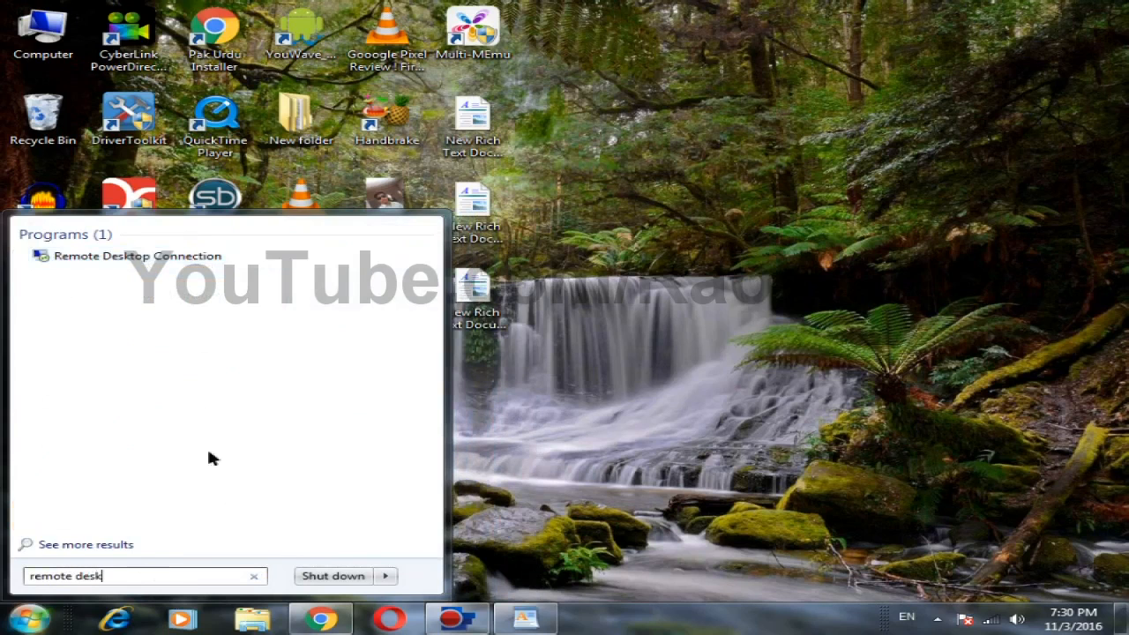
{"action": "left_click", "coordinate": [185, 256]}
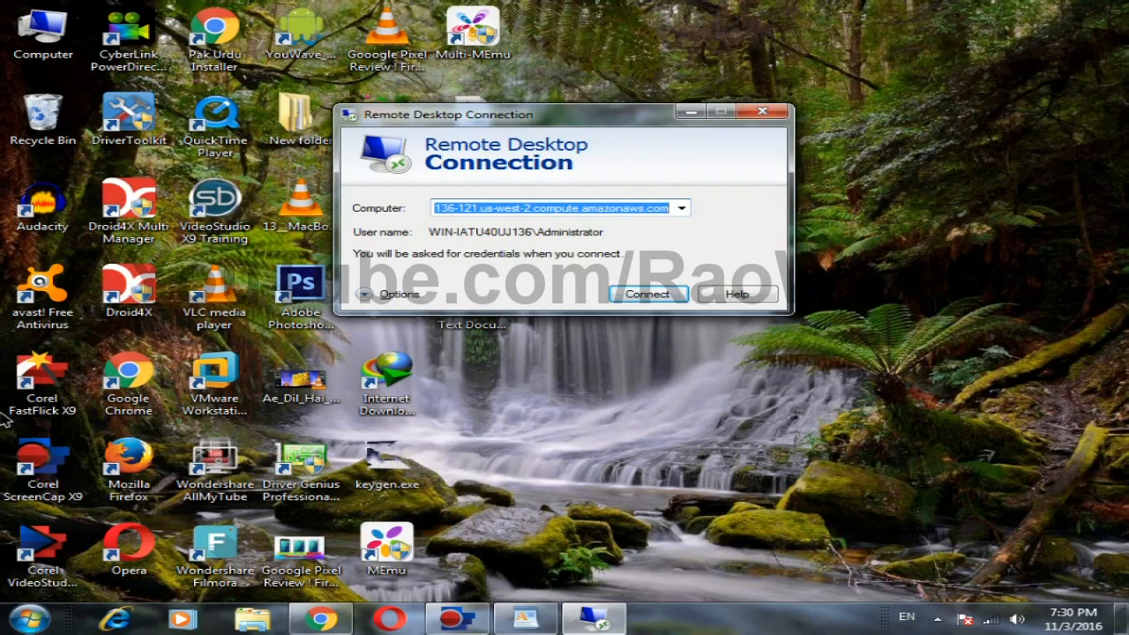
Clear the Computer field and copy the Public DNS address from the WordPad note.
{"action": "left_click", "coordinate": [682, 208]}
{"action": "left_click", "coordinate": [682, 208]}
{"action": "key", "text": "Delete"}
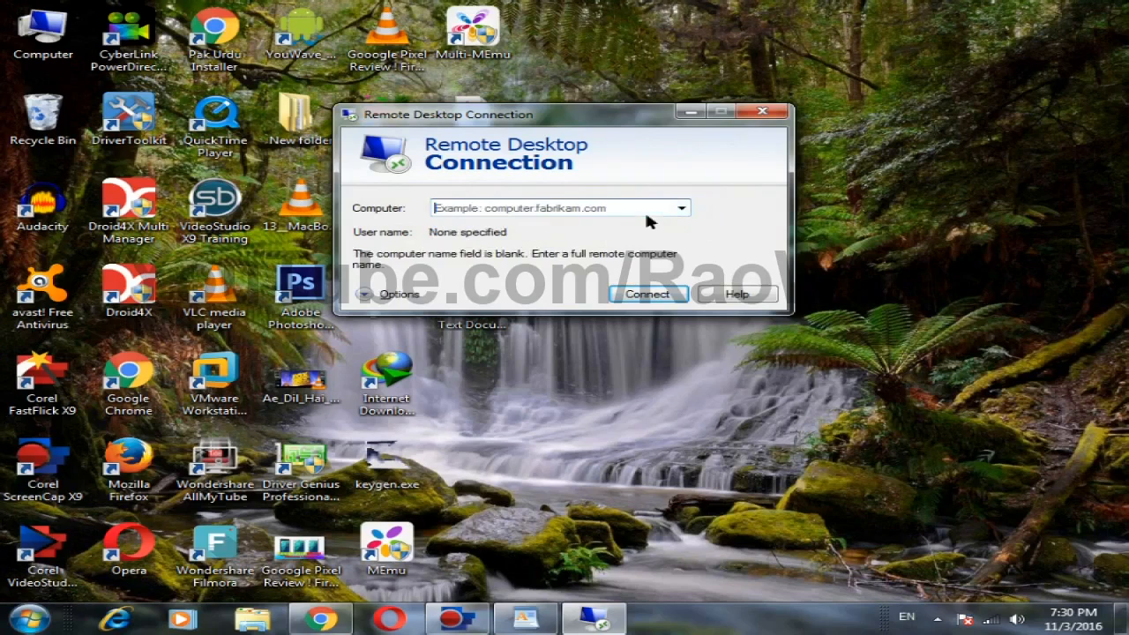
{"action": "left_click", "coordinate": [520, 617]}
{"action": "left_click", "coordinate": [519, 620]}
{"action": "left_click", "coordinate": [512, 619]}
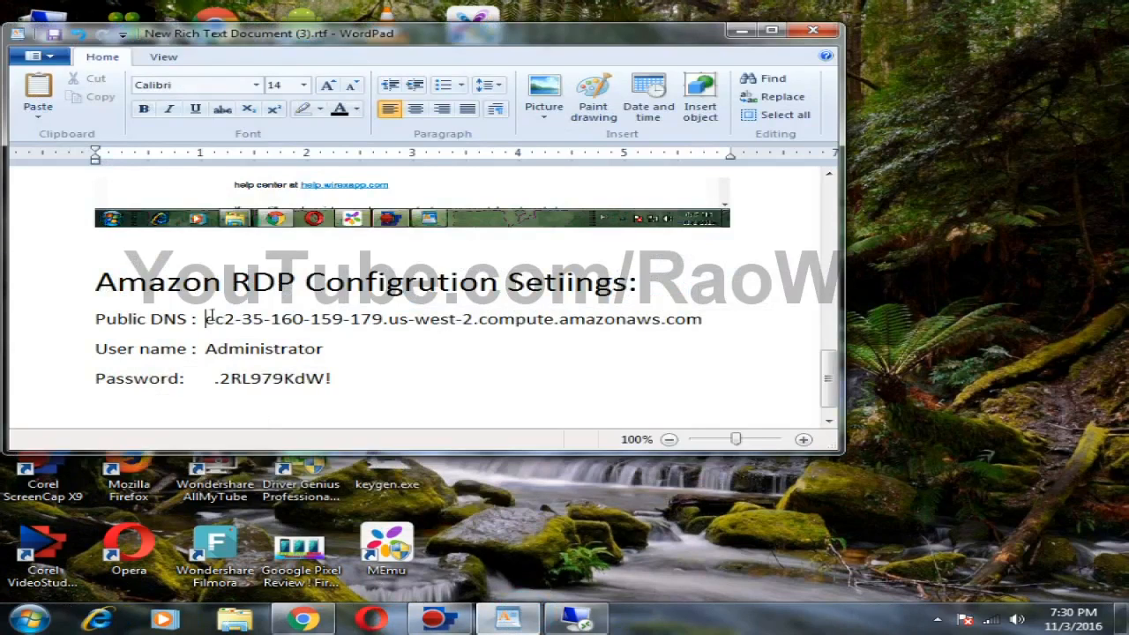
{"action": "left_click_drag", "start_coordinate": [204, 321], "coordinate": [723, 323]}
{"action": "right_click", "coordinate": [714, 321]}
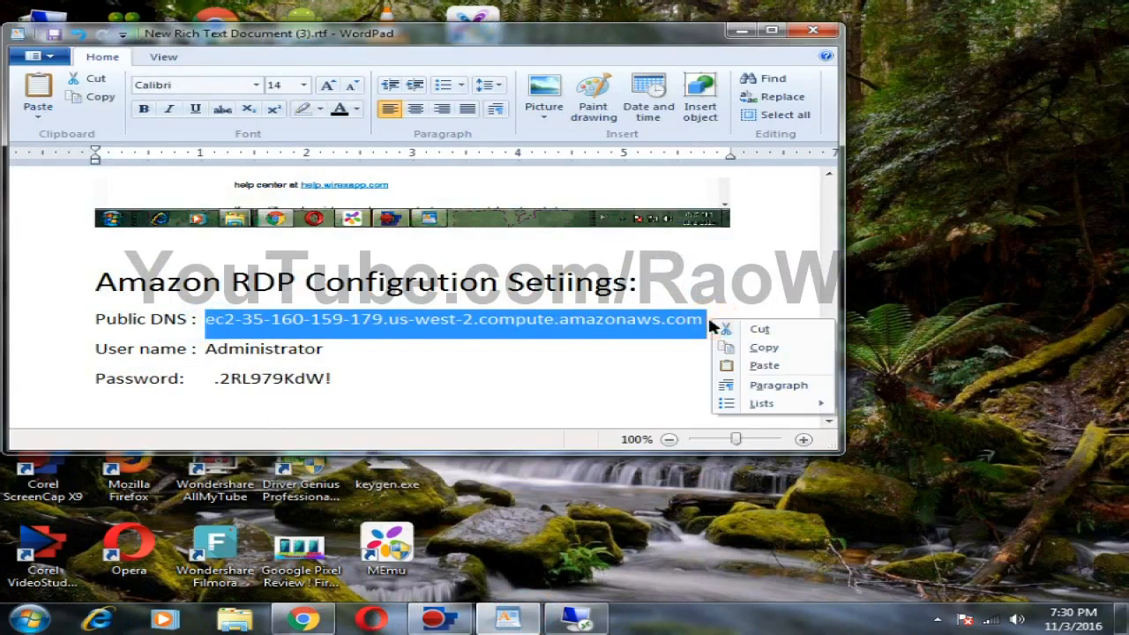
{"action": "left_click", "coordinate": [764, 351]}
Paste the DNS address into Computer and connect, trusting the remote computer.
{"action": "right_click", "coordinate": [531, 210]}
{"action": "left_click", "coordinate": [593, 280]}
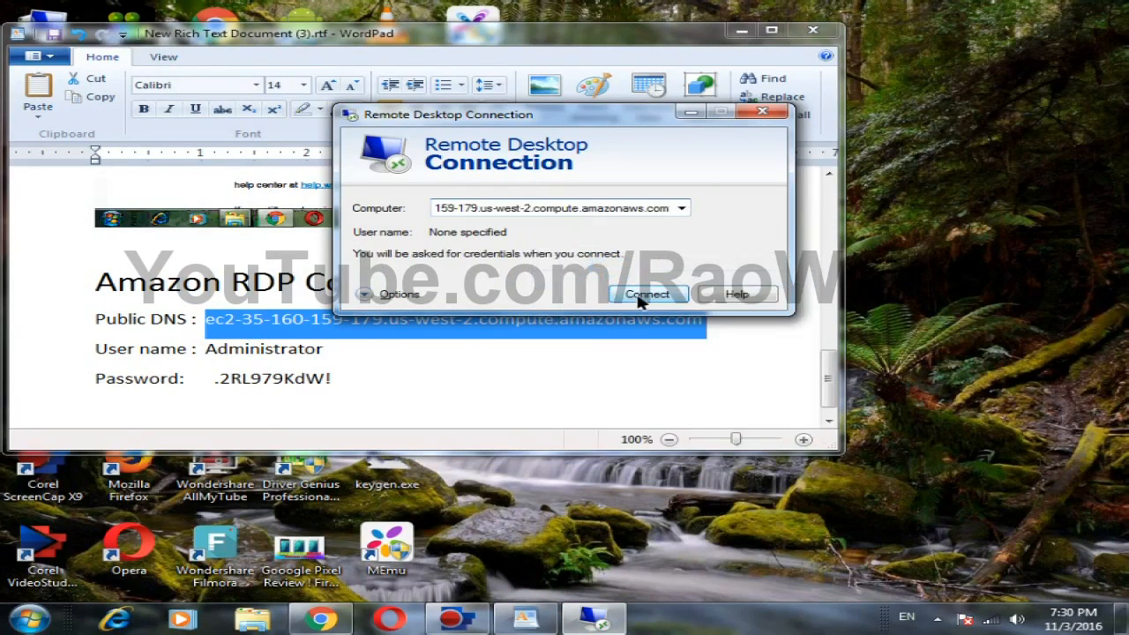
{"action": "left_click", "coordinate": [640, 298]}
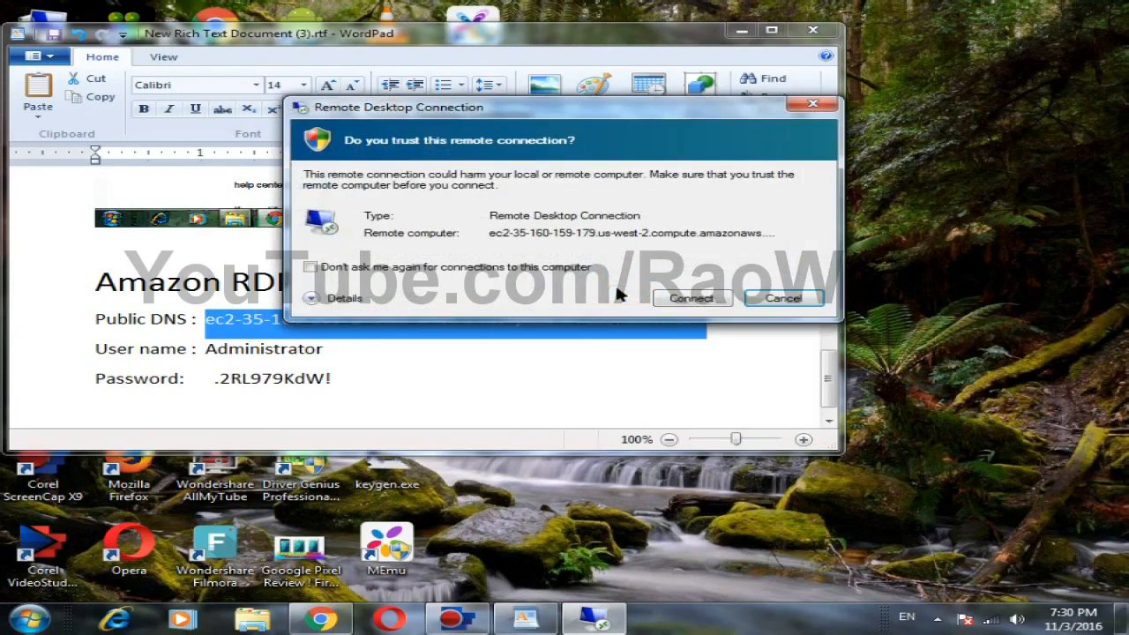
{"action": "left_click", "coordinate": [674, 298]}
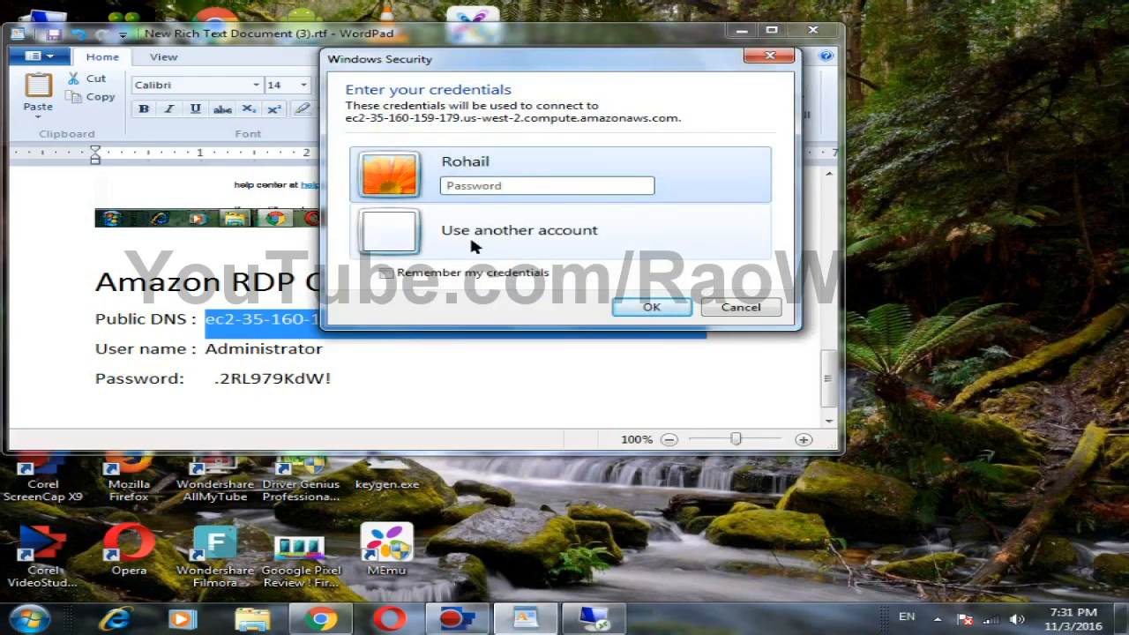
Choose a different account and paste the Administrator user name copied from the notes.
{"action": "left_click", "coordinate": [470, 241]}
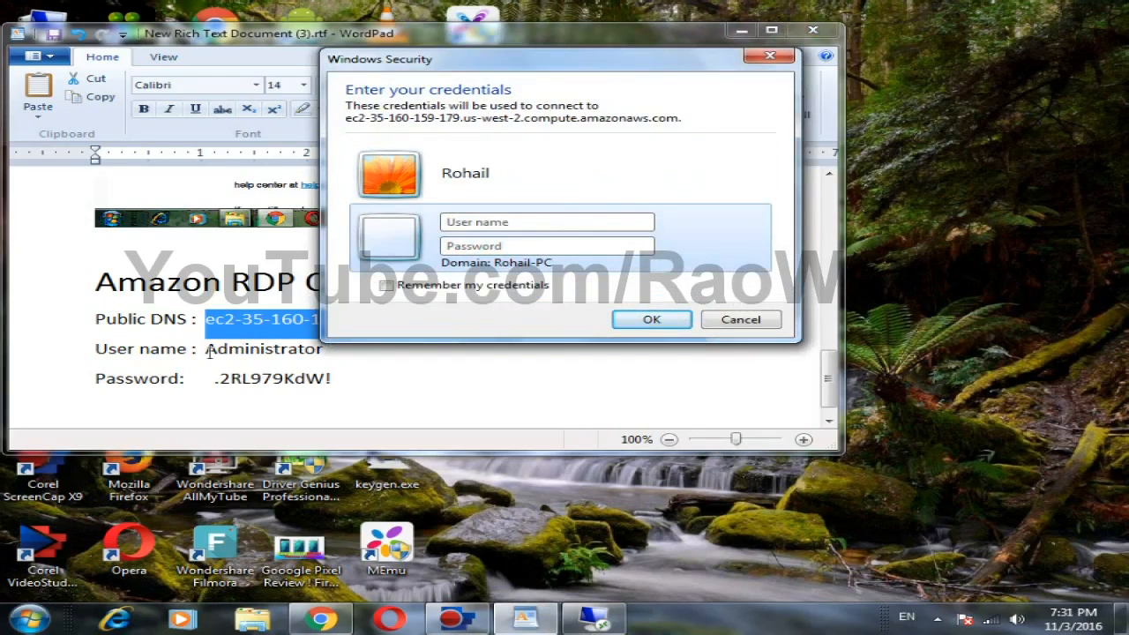
{"action": "left_click", "coordinate": [209, 351]}
{"action": "left_click", "coordinate": [201, 350]}
{"action": "left_click_drag", "start_coordinate": [209, 350], "coordinate": [323, 349]}
{"action": "right_click", "coordinate": [321, 351]}
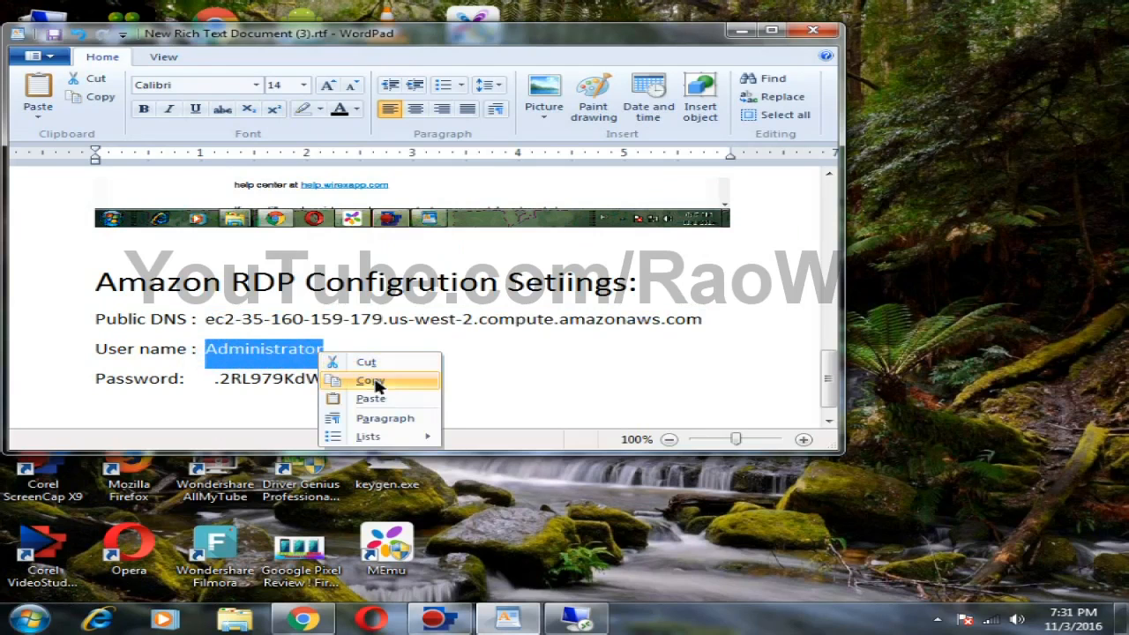
{"action": "left_click", "coordinate": [371, 381]}
{"action": "left_click", "coordinate": [576, 620]}
{"action": "right_click", "coordinate": [459, 221]}
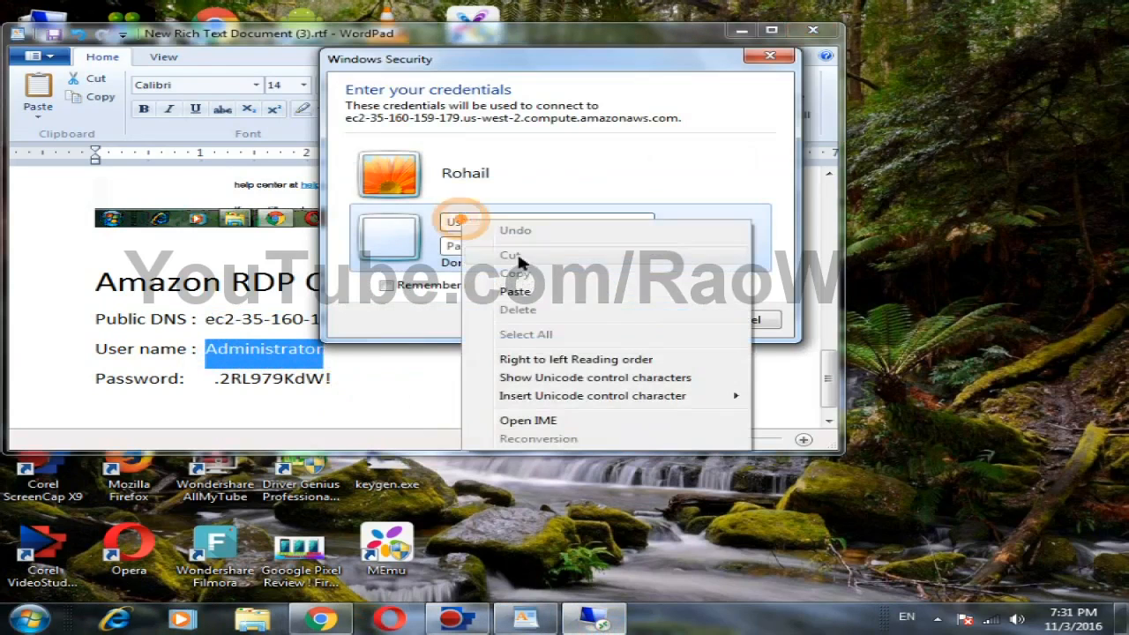
{"action": "left_click", "coordinate": [516, 291]}
Copy the password from the notes into the Password field and tick remember credentials.
{"action": "left_click", "coordinate": [213, 382]}
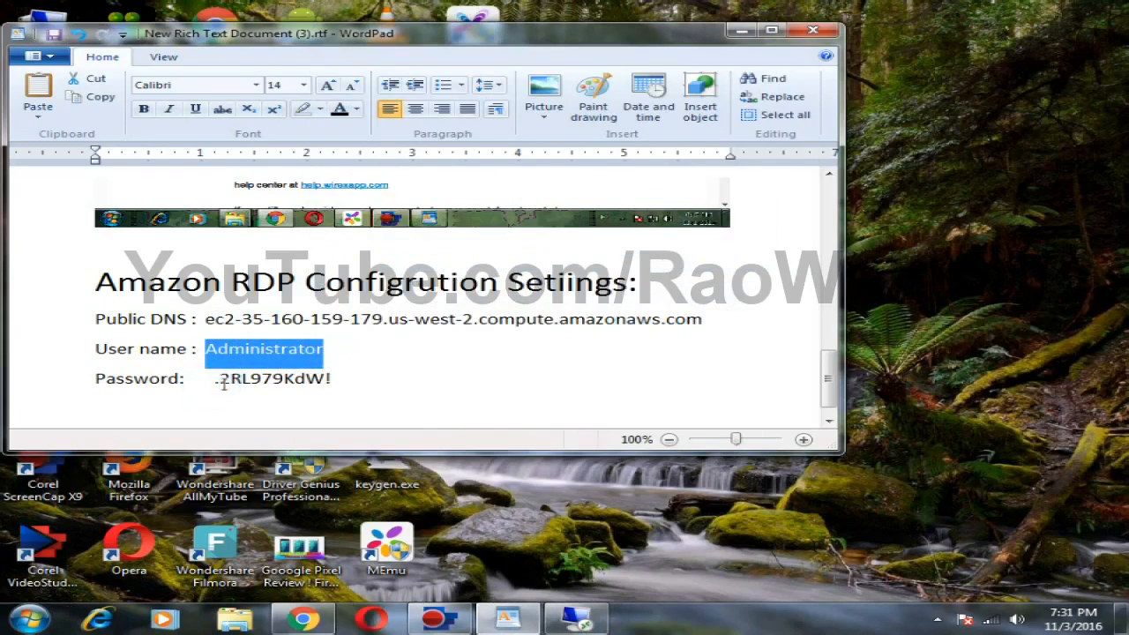
{"action": "left_click_drag", "start_coordinate": [212, 382], "coordinate": [342, 384]}
{"action": "right_click", "coordinate": [330, 386]}
{"action": "left_click", "coordinate": [377, 406]}
{"action": "left_click", "coordinate": [576, 619]}
{"action": "right_click", "coordinate": [536, 251]}
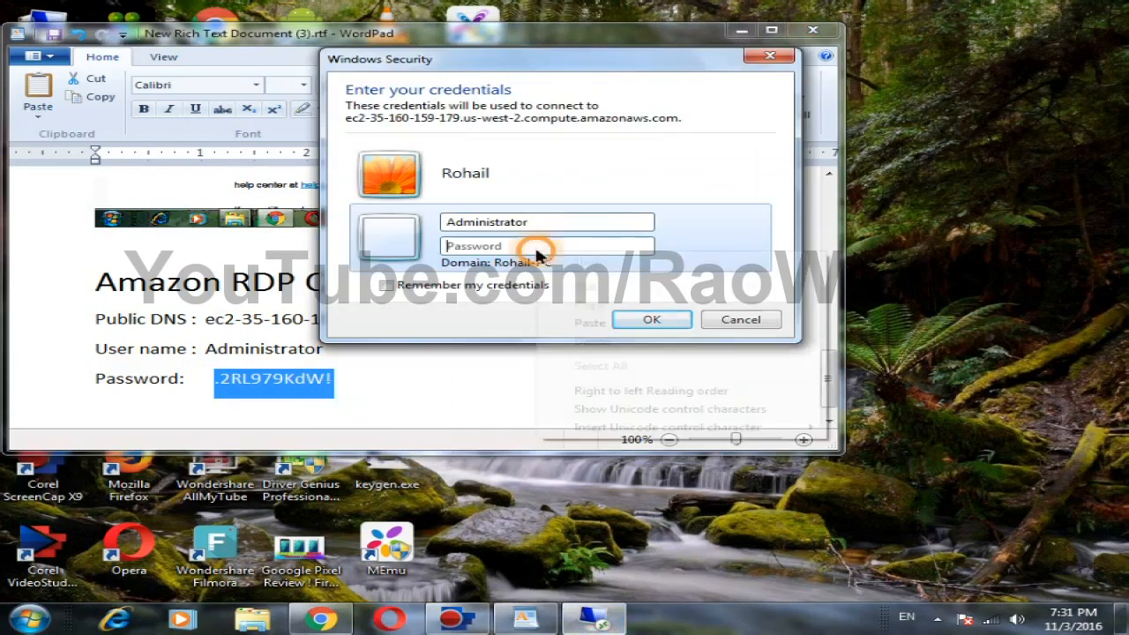
{"action": "left_click", "coordinate": [582, 322]}
{"action": "left_click", "coordinate": [406, 291]}
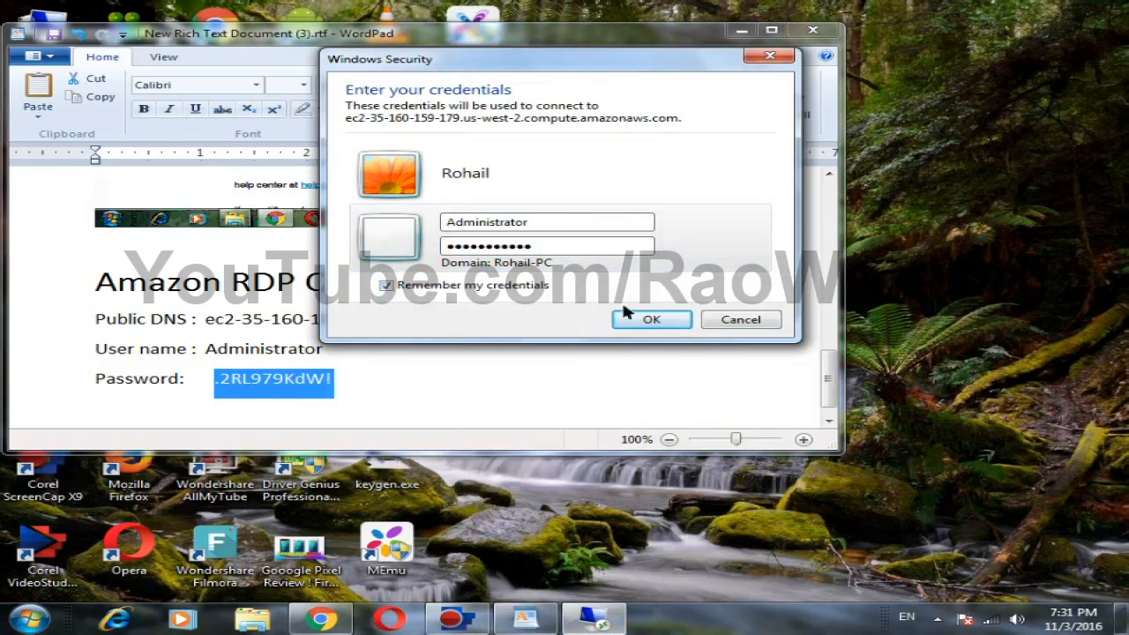
Reselect the whole password in the WordPad notes and copy it again.
{"action": "left_click", "coordinate": [323, 385]}
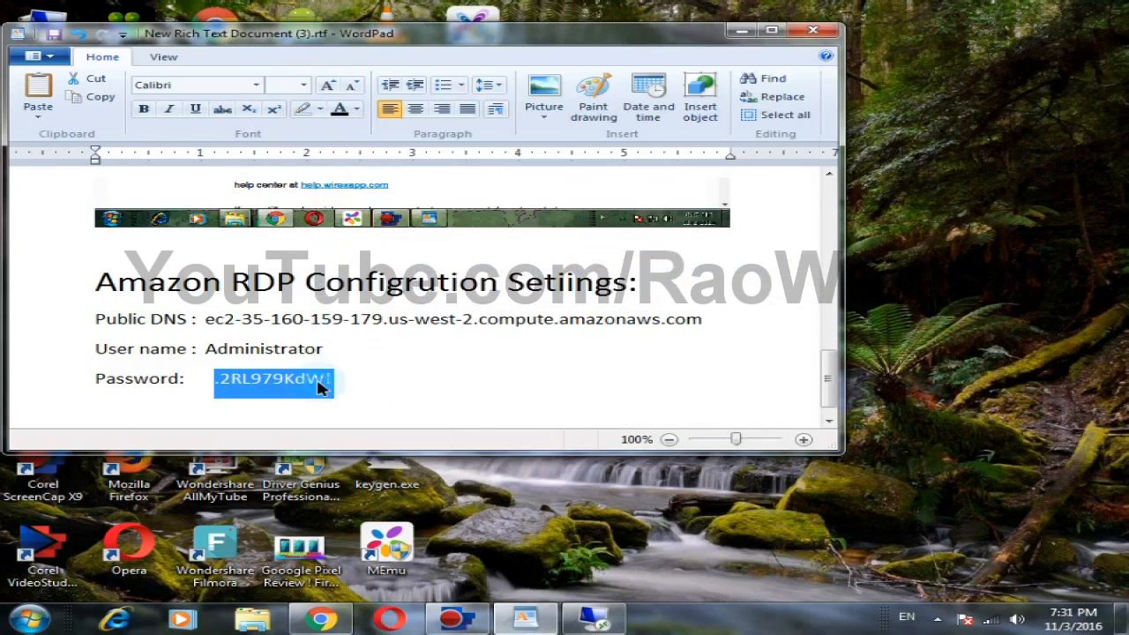
{"action": "left_click", "coordinate": [331, 379]}
{"action": "double_click", "coordinate": [330, 378]}
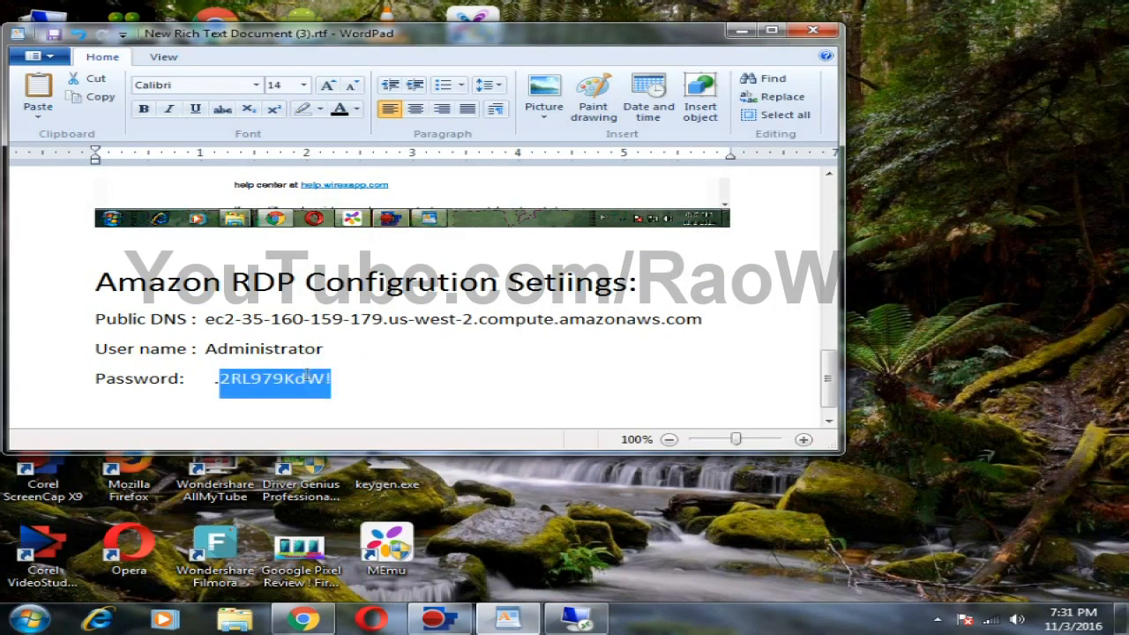
{"action": "left_click", "coordinate": [242, 379]}
{"action": "left_click_drag", "start_coordinate": [215, 378], "coordinate": [328, 382]}
{"action": "left_click", "coordinate": [352, 388]}
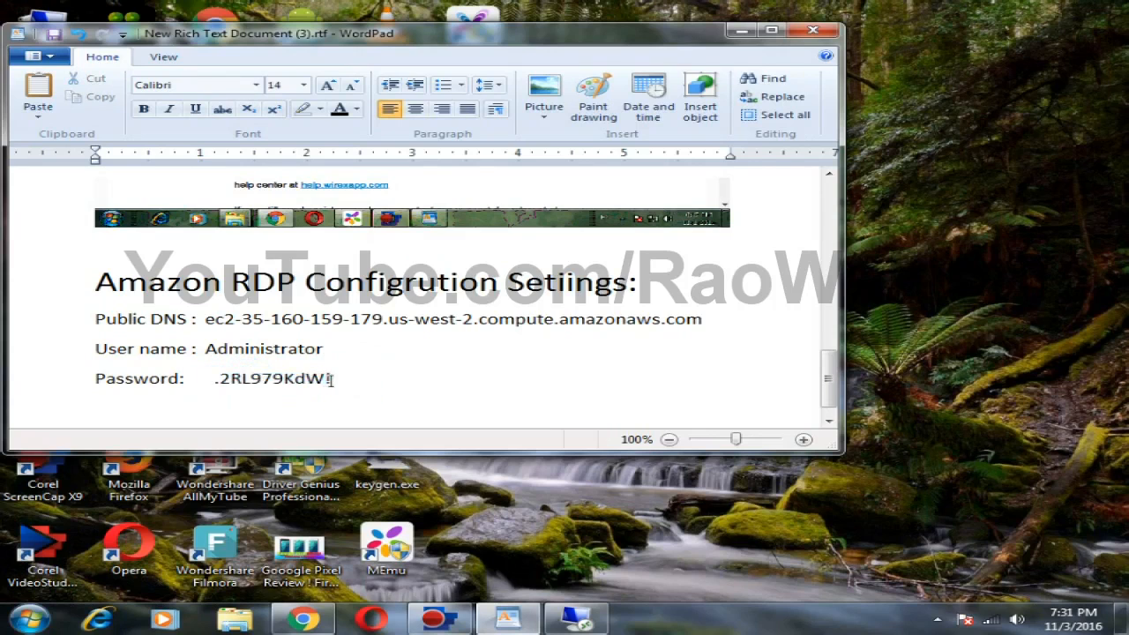
{"action": "double_click", "coordinate": [329, 378]}
{"action": "right_click", "coordinate": [302, 381]}
{"action": "left_click", "coordinate": [337, 411]}
Clear the Password field, paste the copied password, and submit the credentials.
{"action": "left_click", "coordinate": [571, 614]}
{"action": "left_click_drag", "start_coordinate": [545, 245], "coordinate": [445, 242]}
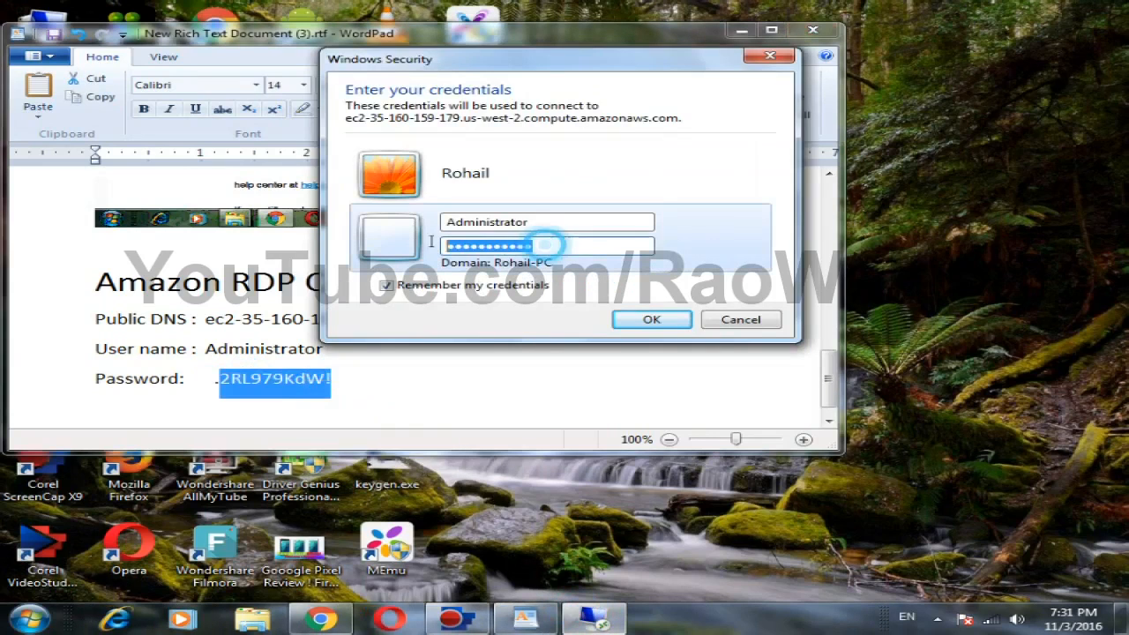
{"action": "key", "text": "BackSpace"}
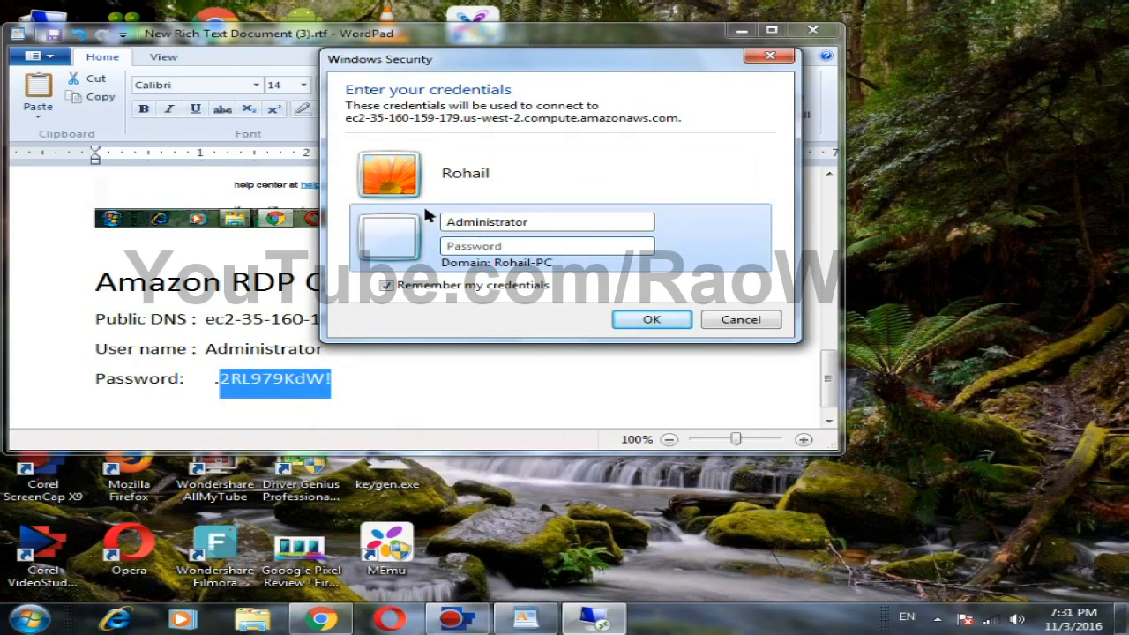
{"action": "type", "text": "."}
{"action": "key", "text": "BackSpace"}
{"action": "type", "text": "."}
{"action": "key", "text": "ctrl+v"}
{"action": "left_click", "coordinate": [628, 321]}
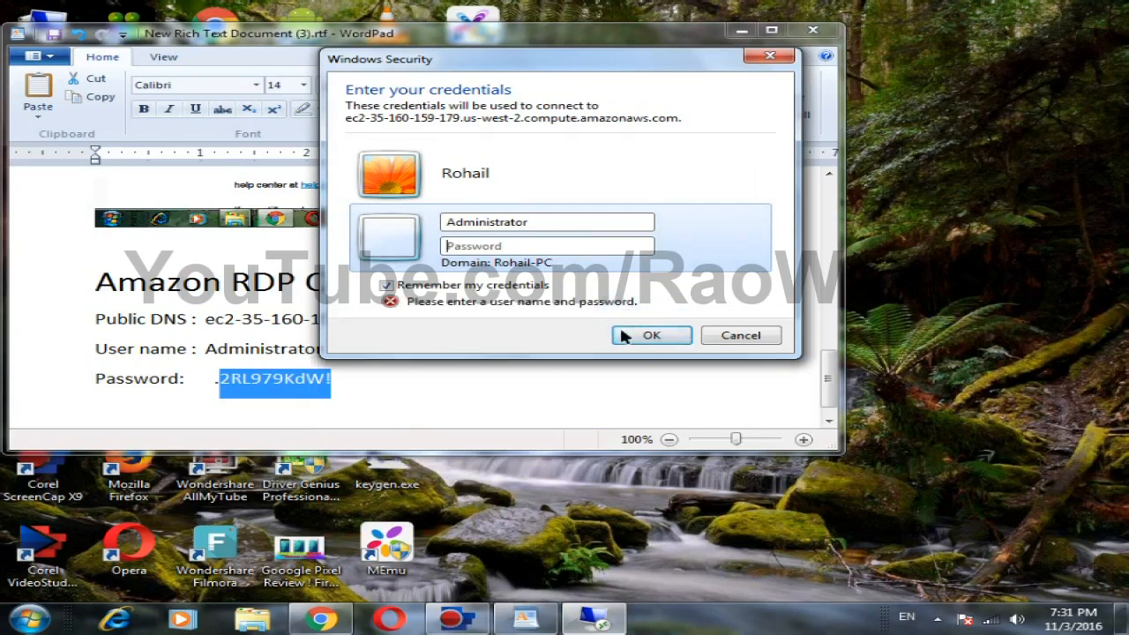
Recopy the full password with its trailing '!', paste it, untick remember credentials, and connect.
{"action": "left_click", "coordinate": [534, 245]}
{"action": "left_click", "coordinate": [202, 375]}
{"action": "left_click_drag", "start_coordinate": [215, 385], "coordinate": [248, 384]}
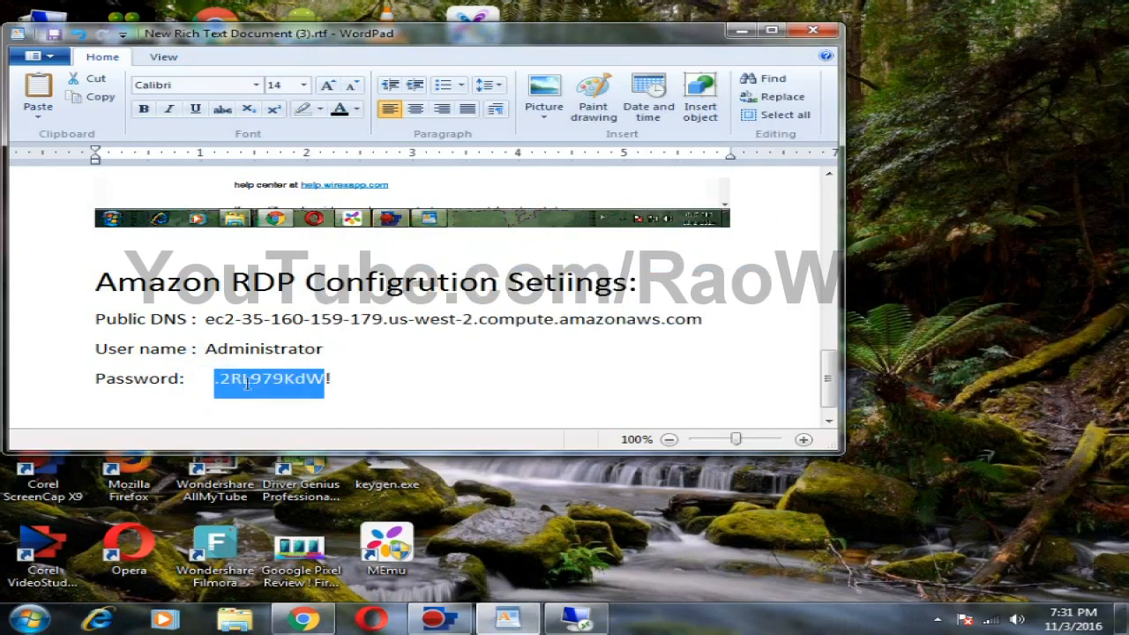
{"action": "left_click_drag", "start_coordinate": [321, 378], "coordinate": [335, 390]}
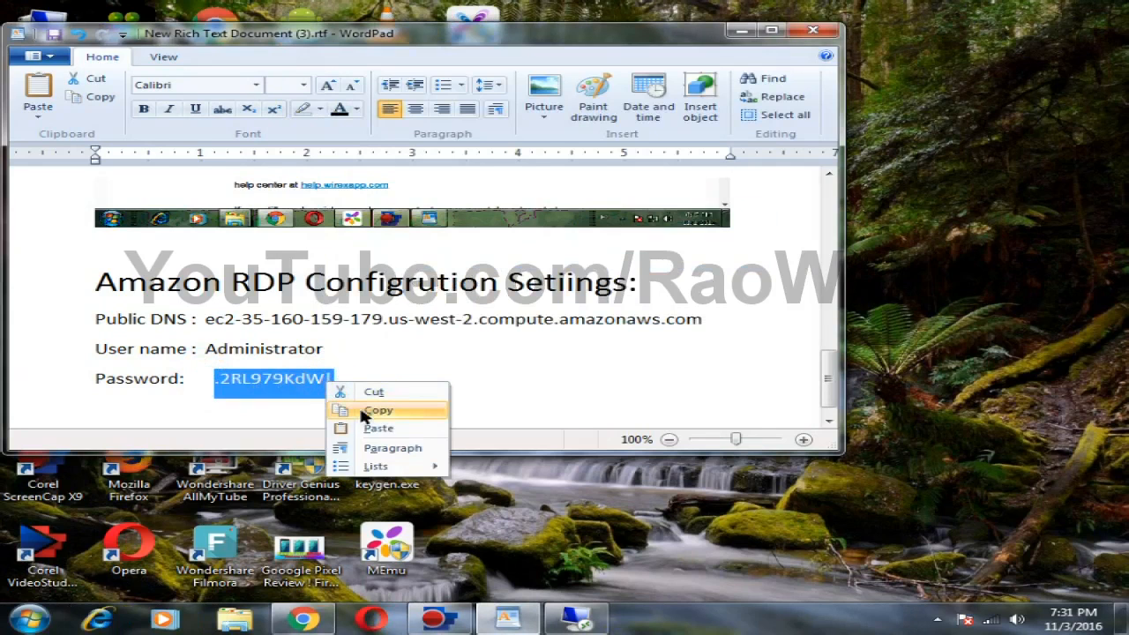
{"action": "left_click", "coordinate": [377, 410]}
{"action": "left_click", "coordinate": [575, 617]}
{"action": "right_click", "coordinate": [484, 247]}
{"action": "left_click", "coordinate": [540, 318]}
{"action": "left_click", "coordinate": [635, 333]}
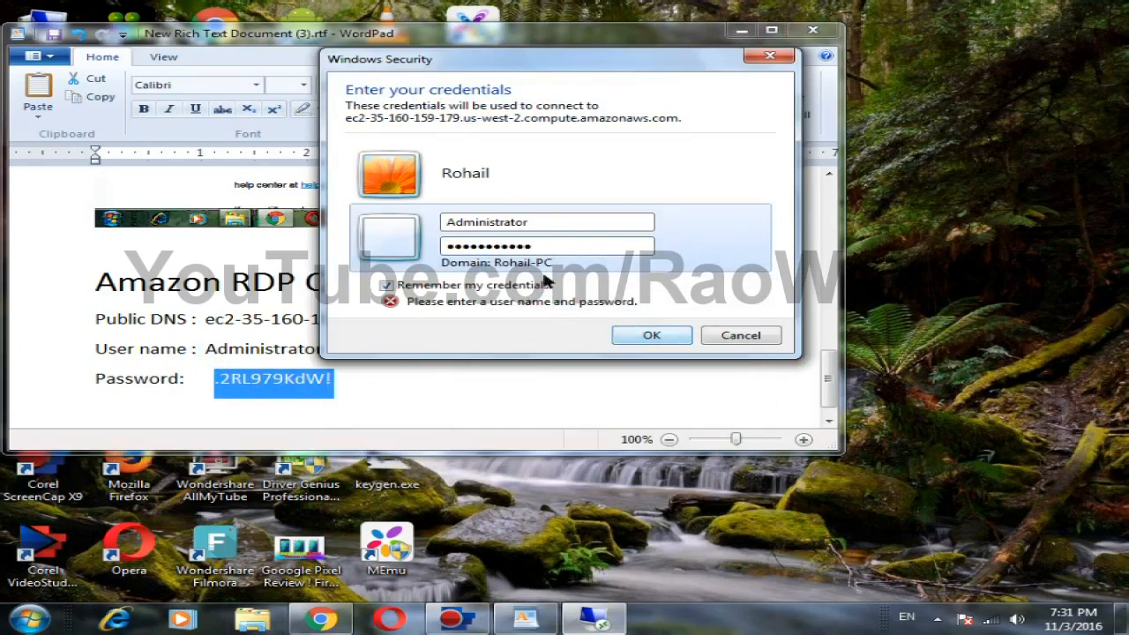
{"action": "left_click", "coordinate": [386, 285]}
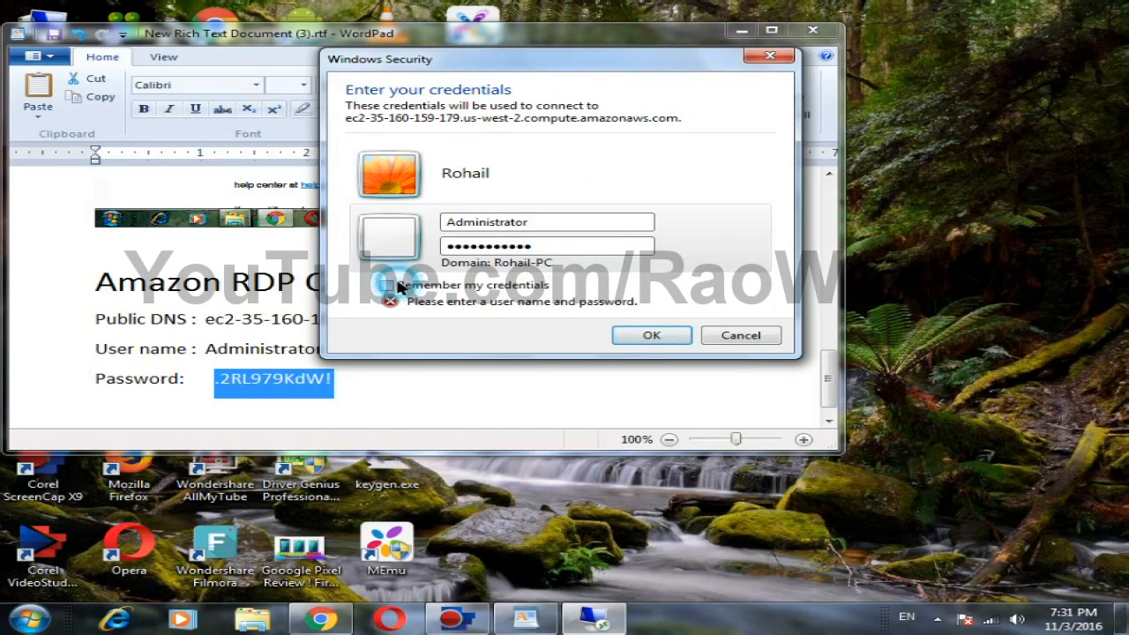
{"action": "left_click", "coordinate": [652, 335]}
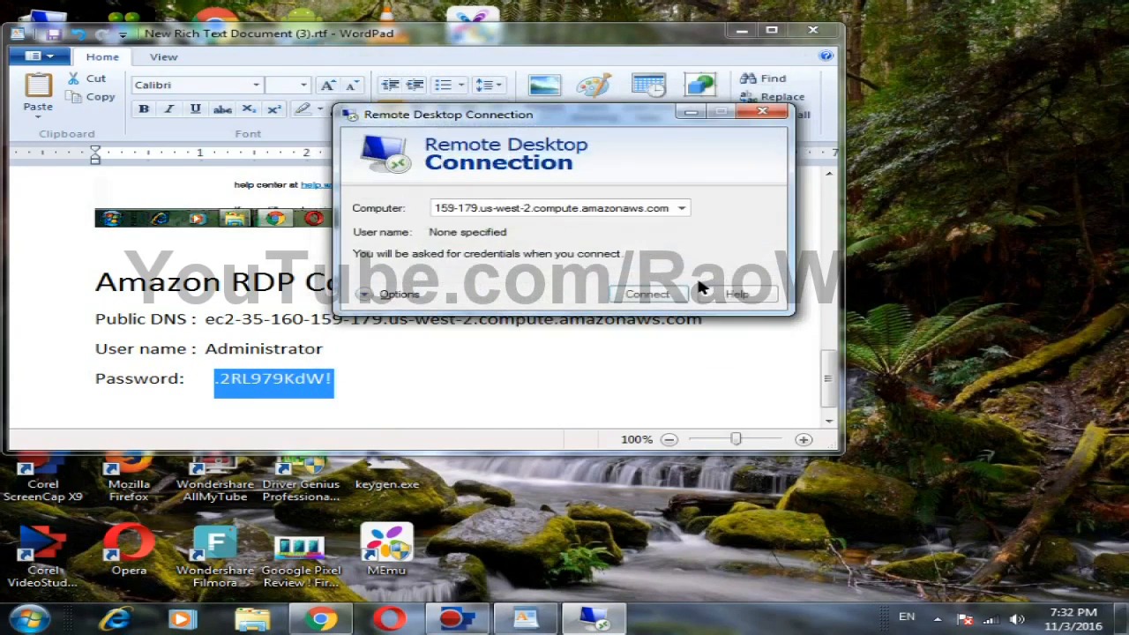
{"action": "left_click", "coordinate": [690, 298]}
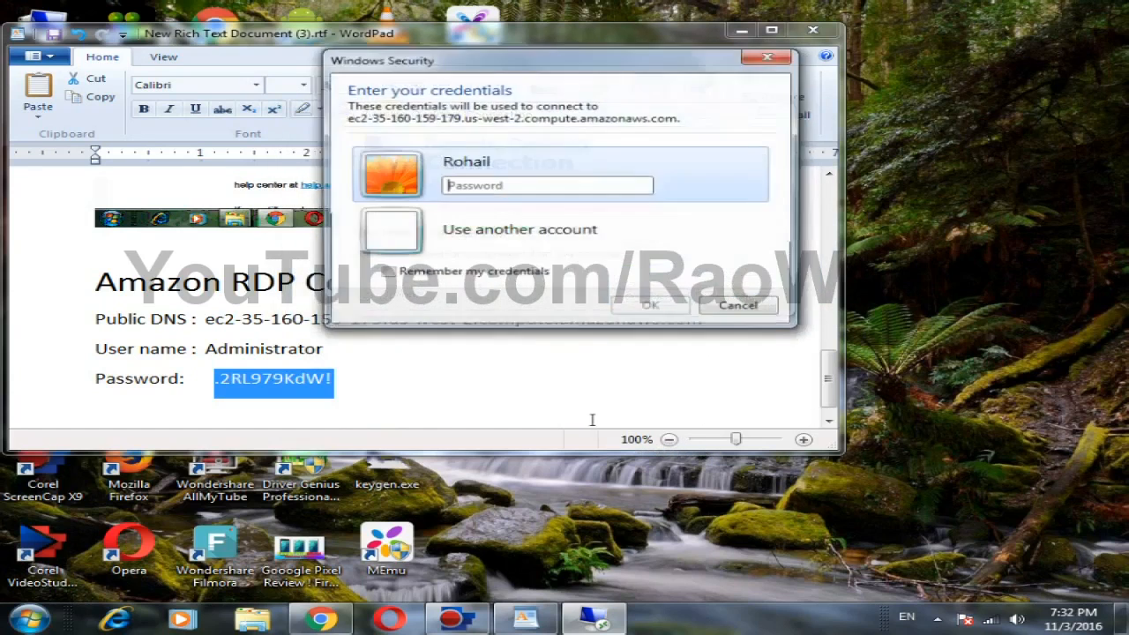
Retry signing in with a different account, pasting the password and resubmitting as Administrator.
{"action": "left_click", "coordinate": [506, 222]}
{"action": "right_click", "coordinate": [510, 222]}
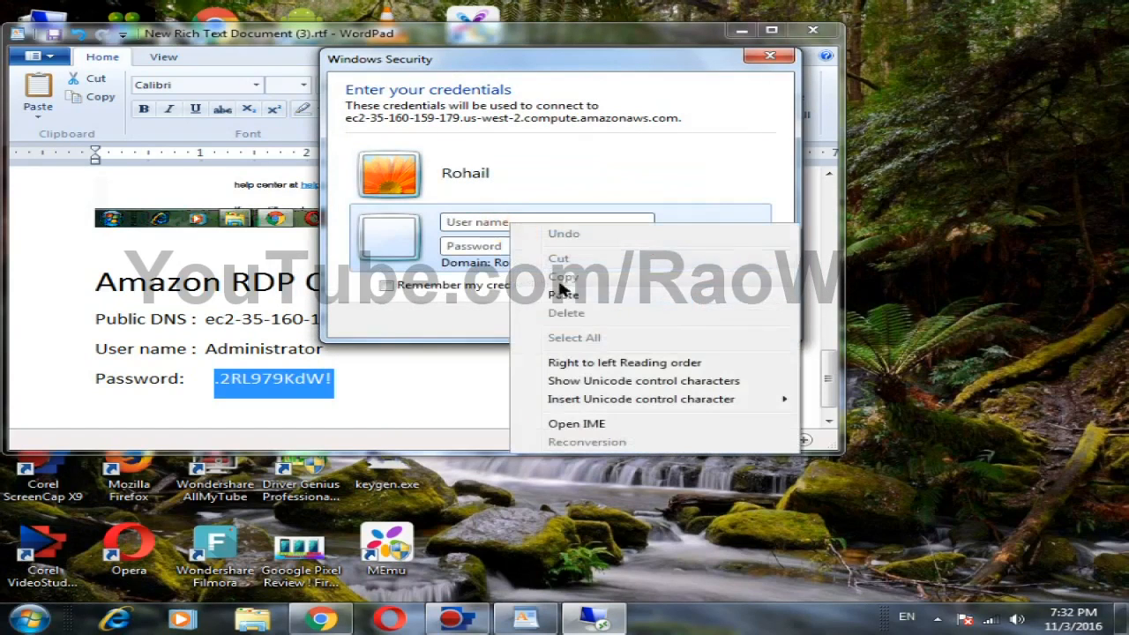
{"action": "left_click", "coordinate": [471, 252]}
{"action": "right_click", "coordinate": [471, 252]}
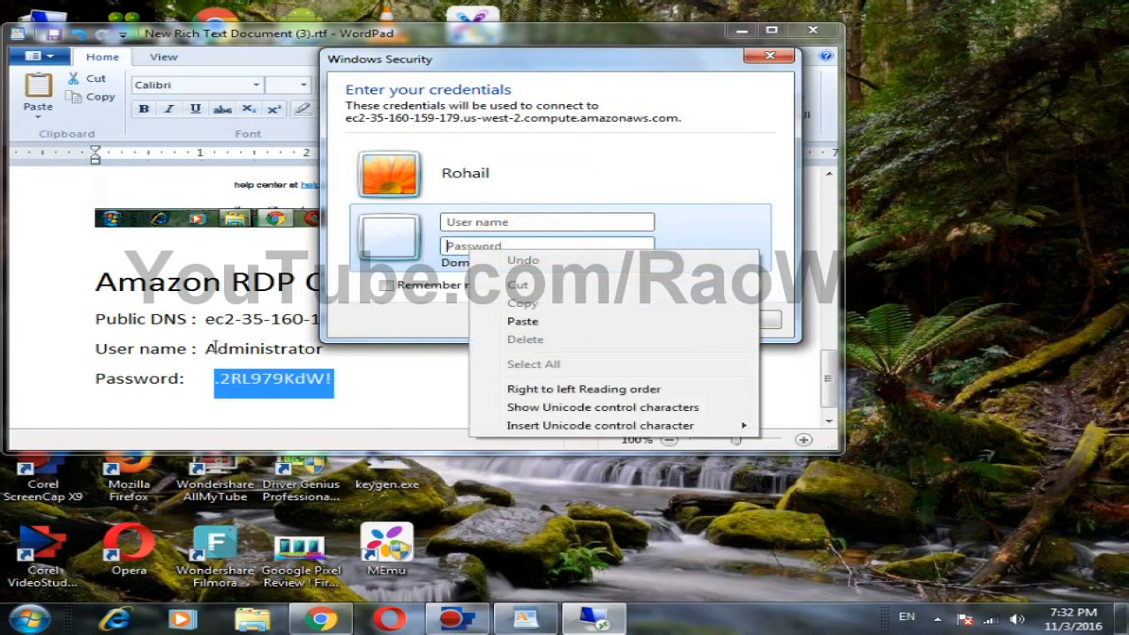
{"action": "left_click", "coordinate": [547, 321]}
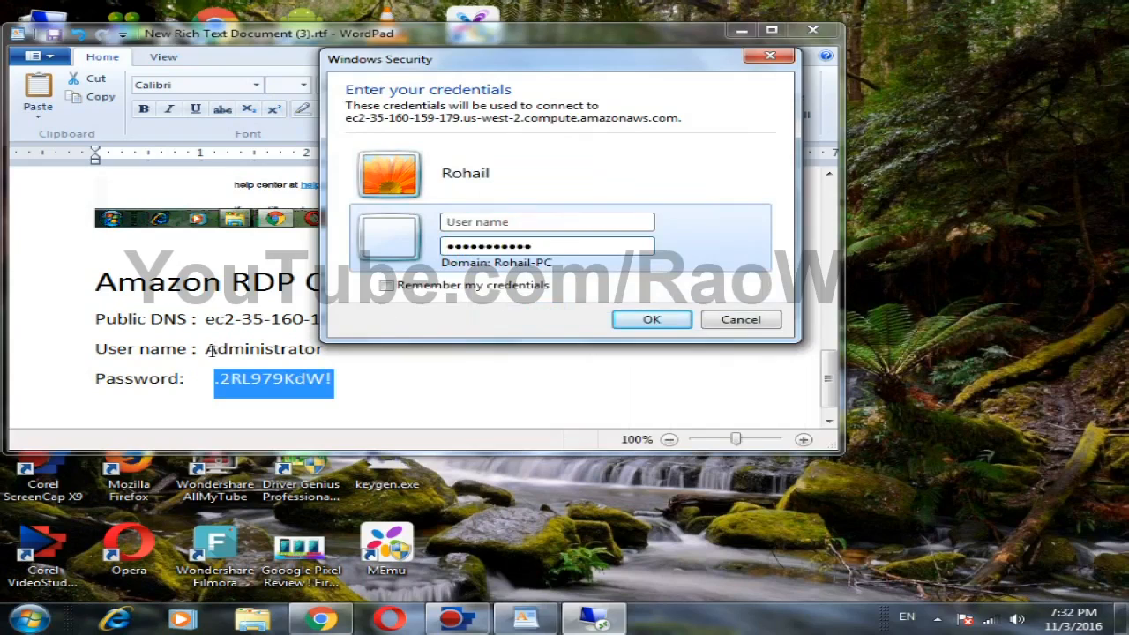
{"action": "key", "text": "Return"}
{"action": "left_click_drag", "start_coordinate": [208, 348], "coordinate": [373, 358]}
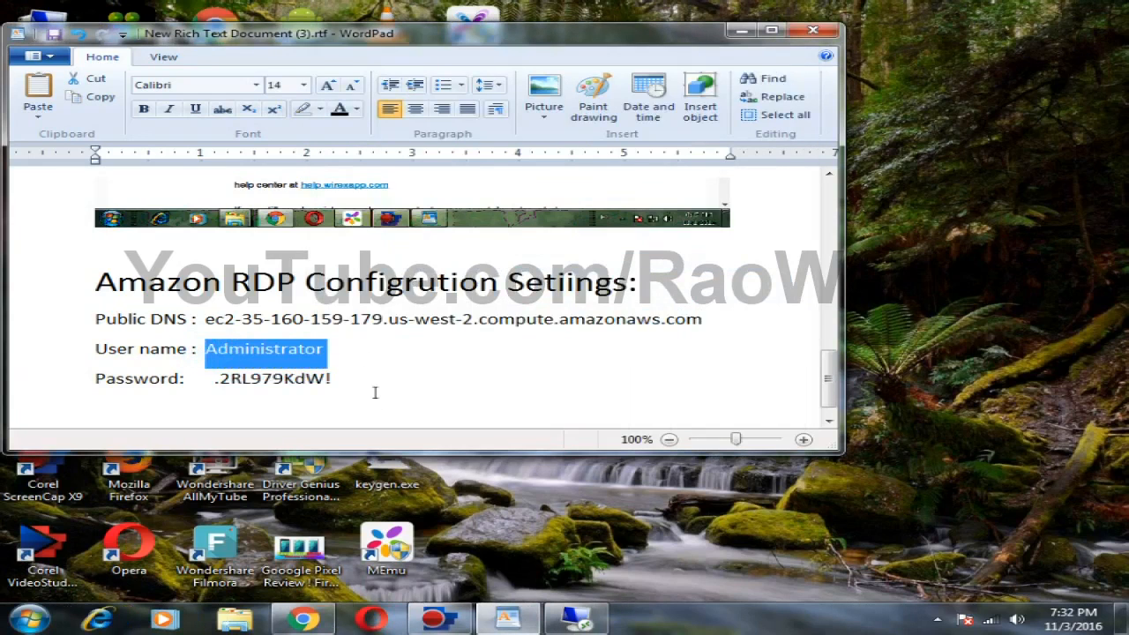
{"action": "left_click", "coordinate": [569, 616]}
{"action": "left_click", "coordinate": [540, 220]}
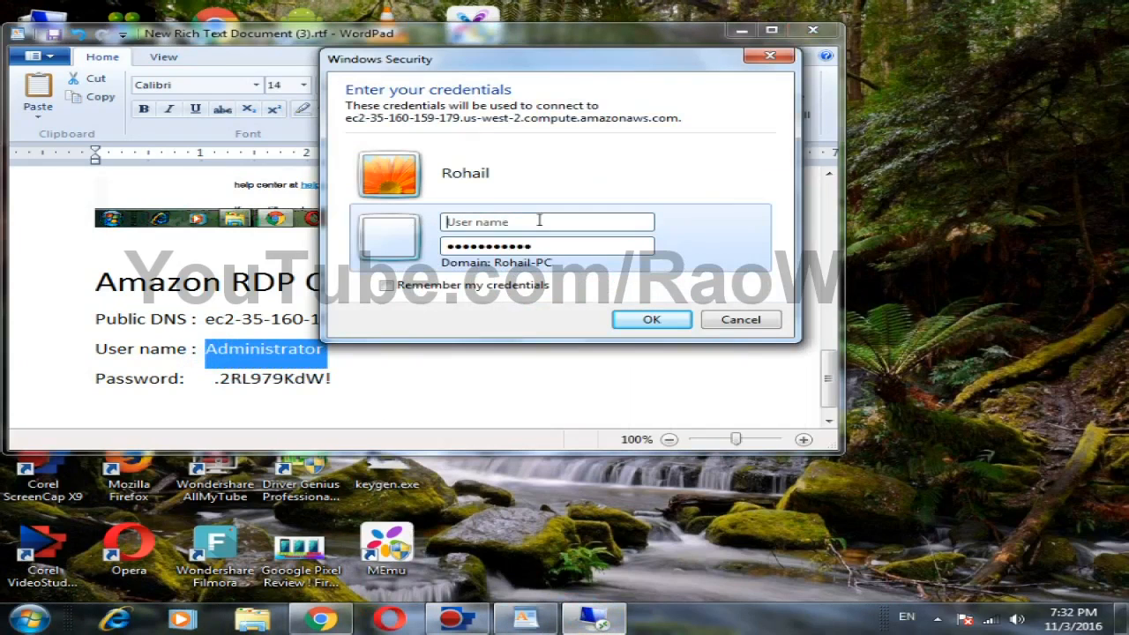
{"action": "left_click", "coordinate": [651, 319]}
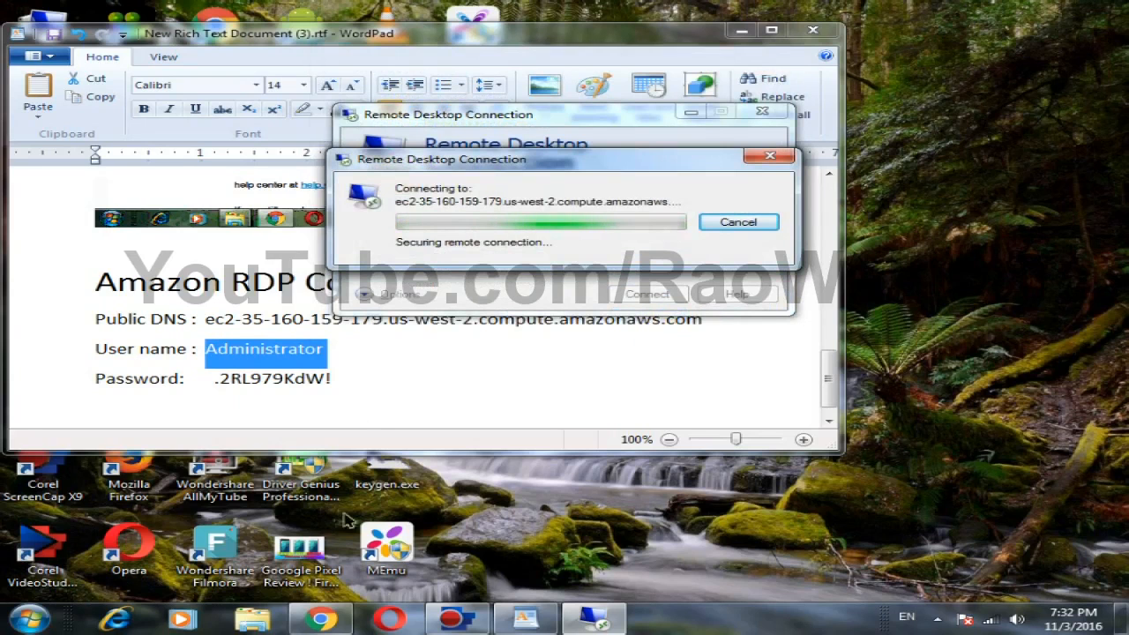
Hide Chrome, dismiss the failed logon prompt, and bring the WordPad notes forward.
{"action": "left_click", "coordinate": [333, 611]}
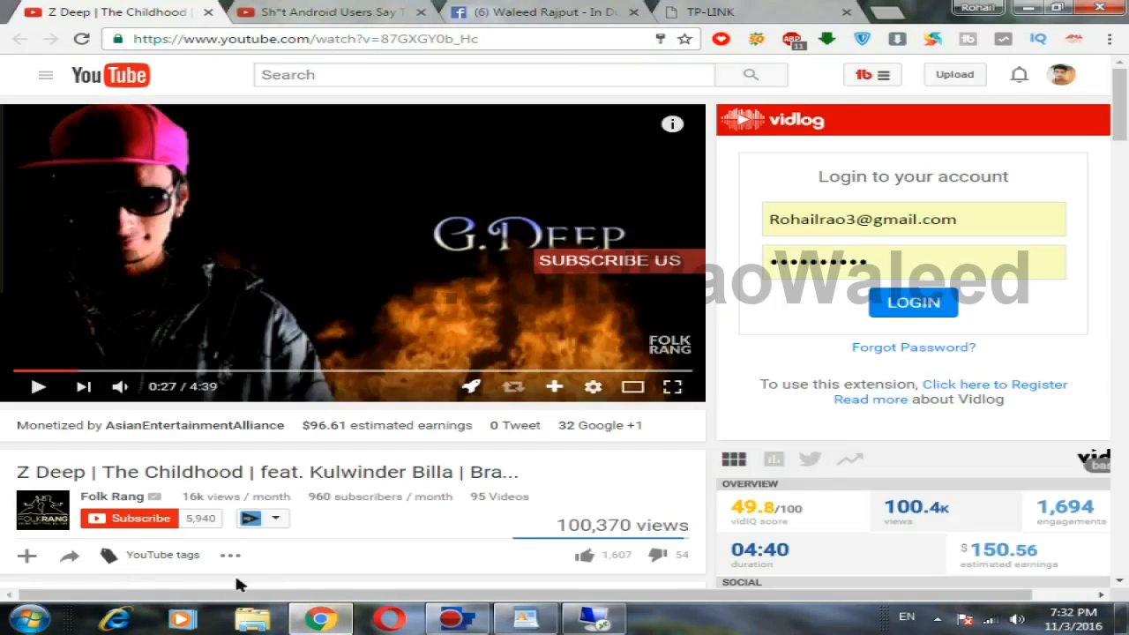
{"action": "left_click", "coordinate": [1029, 7]}
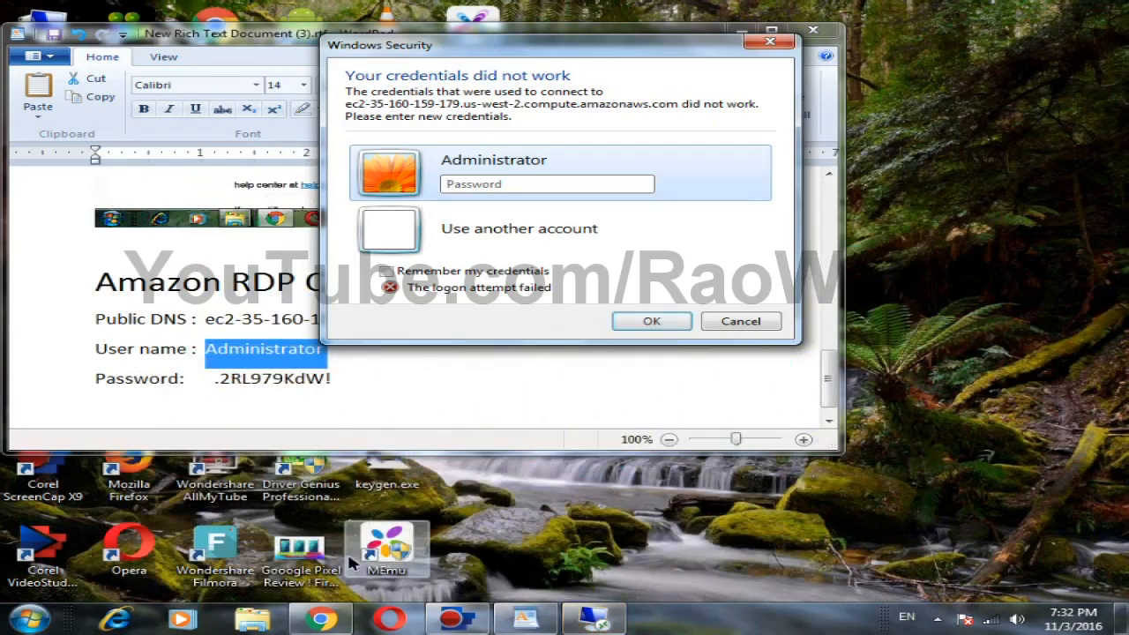
{"action": "left_click", "coordinate": [741, 321]}
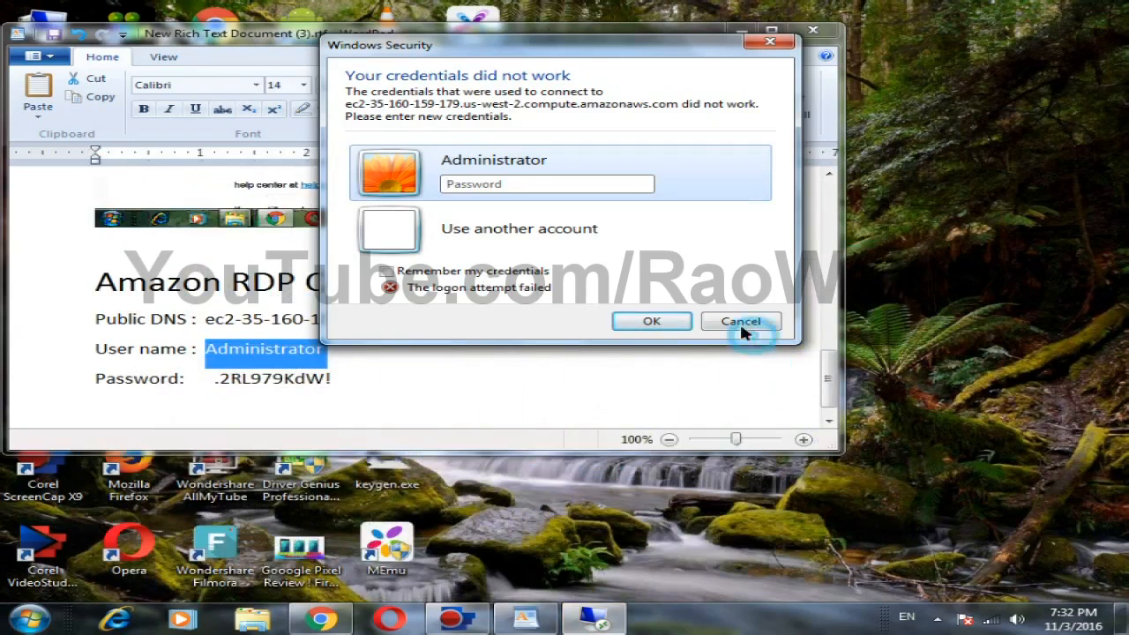
{"action": "left_click_drag", "start_coordinate": [217, 40], "coordinate": [309, 37]}
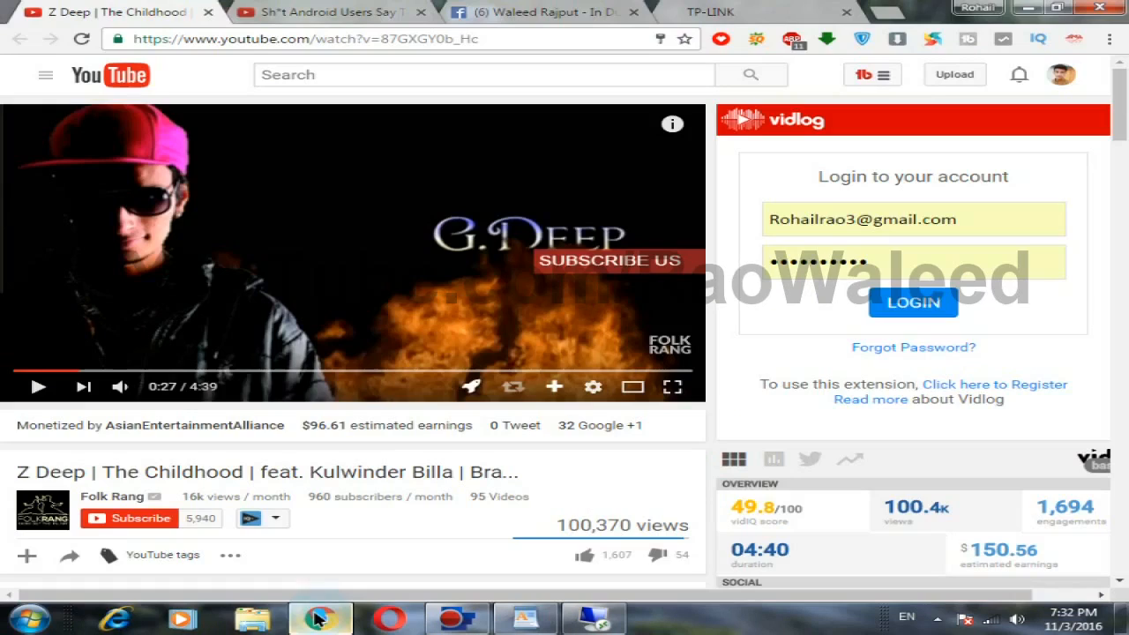
Check Chrome's downloads page, then hide Chrome to reveal the desktop.
{"action": "left_click", "coordinate": [320, 620]}
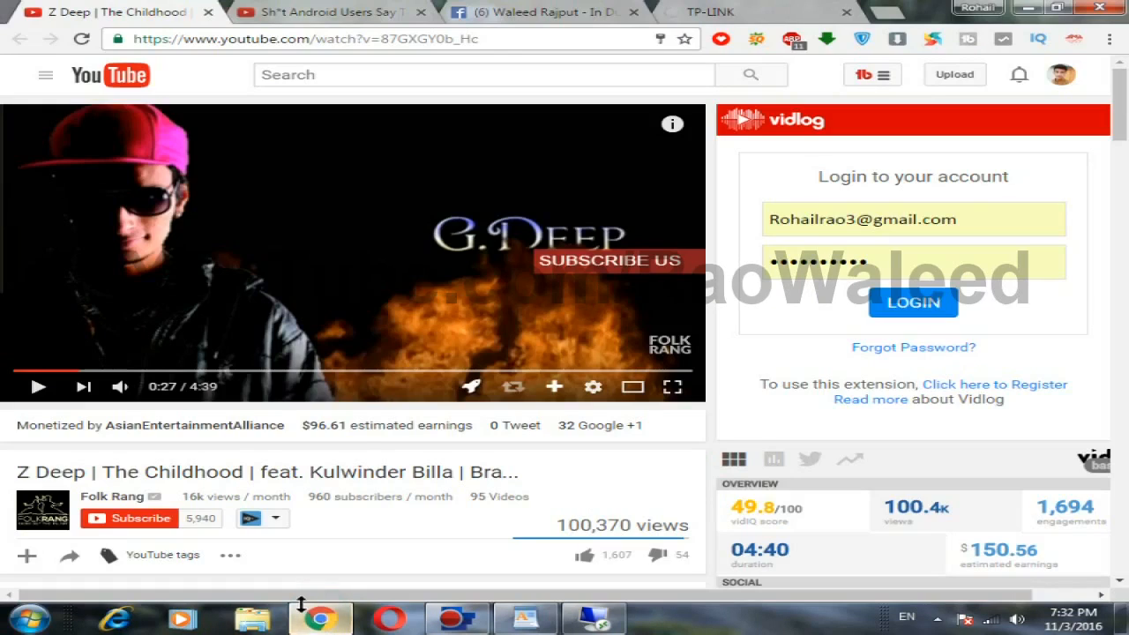
{"action": "key", "text": "ctrl+j"}
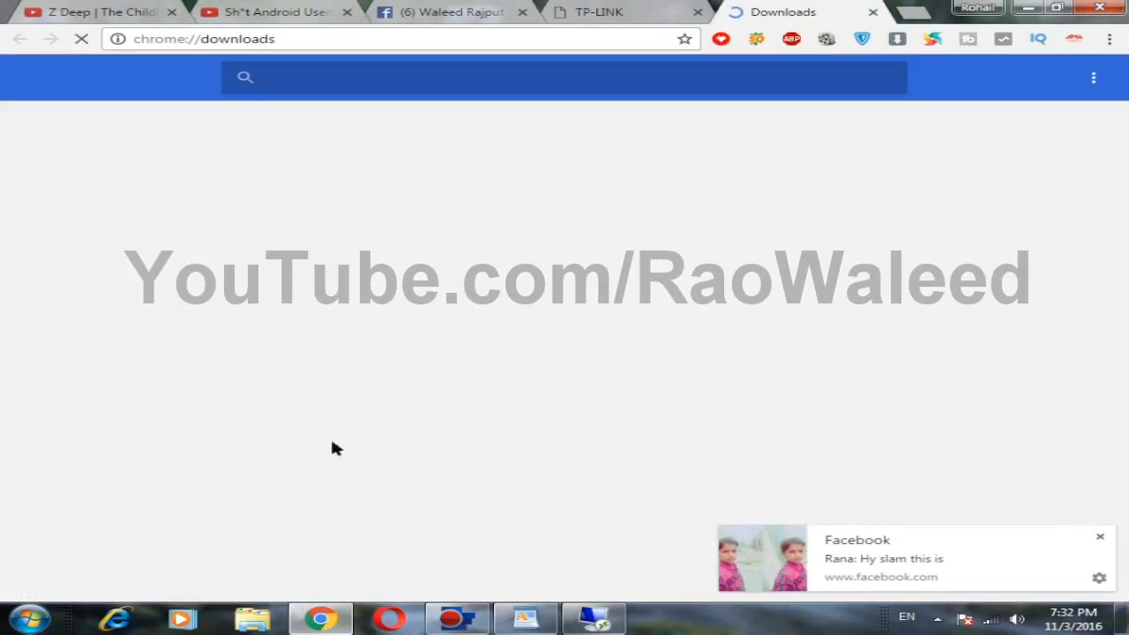
{"action": "left_click", "coordinate": [1100, 537]}
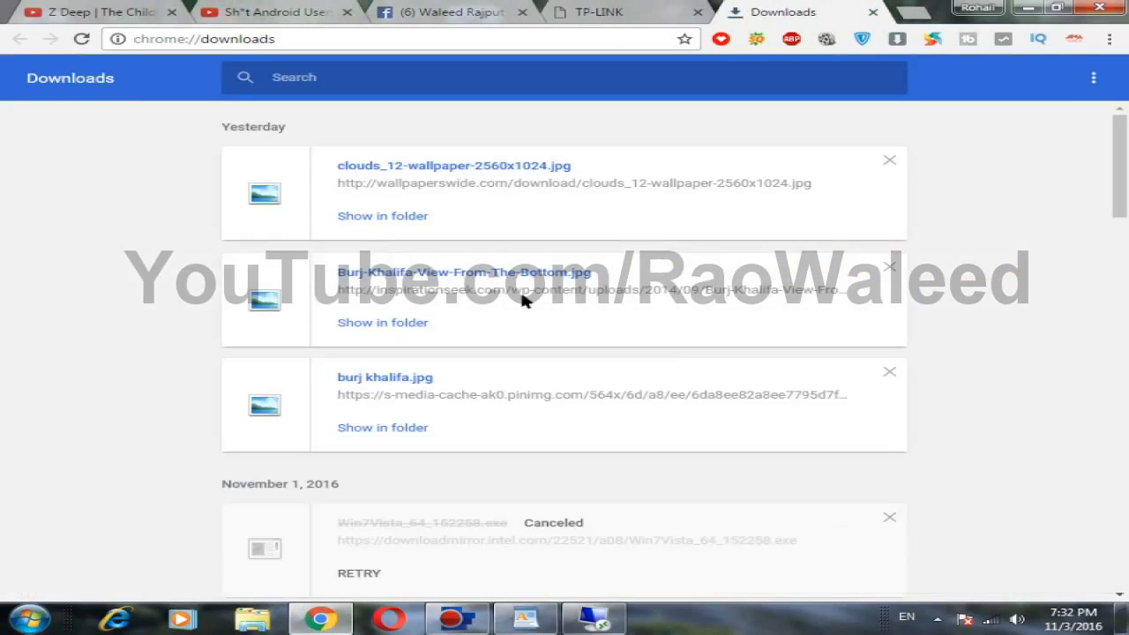
{"action": "left_click", "coordinate": [871, 13]}
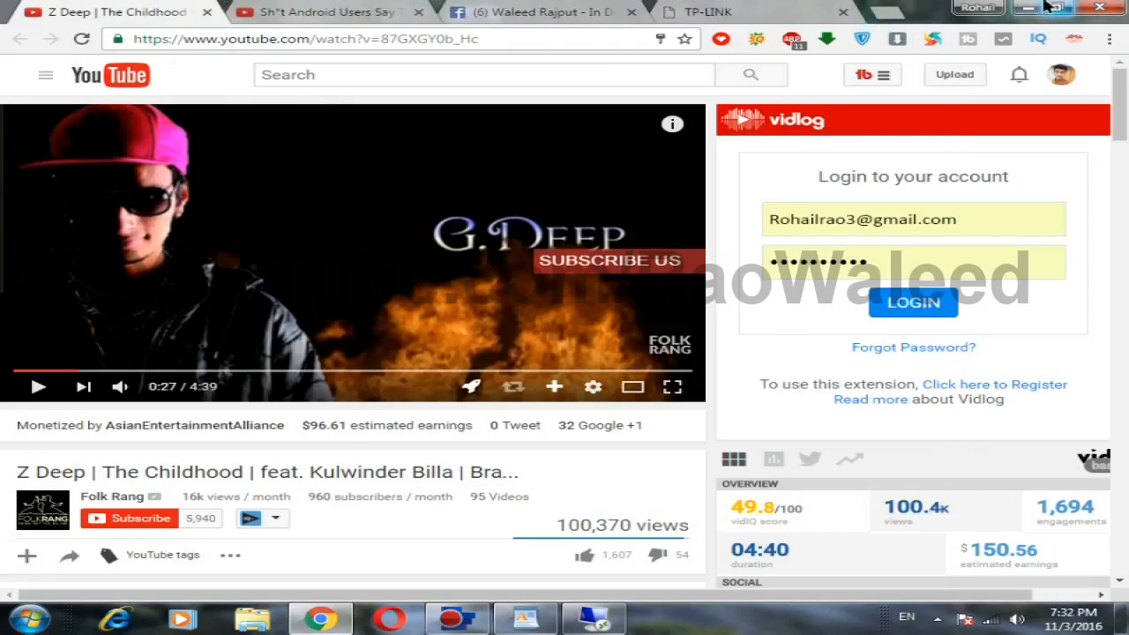
{"action": "left_click", "coordinate": [1028, 7]}
Open the ec2 .rdp file from Computer > Downloads and connect past the publisher warning.
{"action": "double_click", "coordinate": [22, 44]}
{"action": "left_click", "coordinate": [79, 124]}
{"action": "left_click", "coordinate": [333, 264]}
{"action": "double_click", "coordinate": [333, 264]}
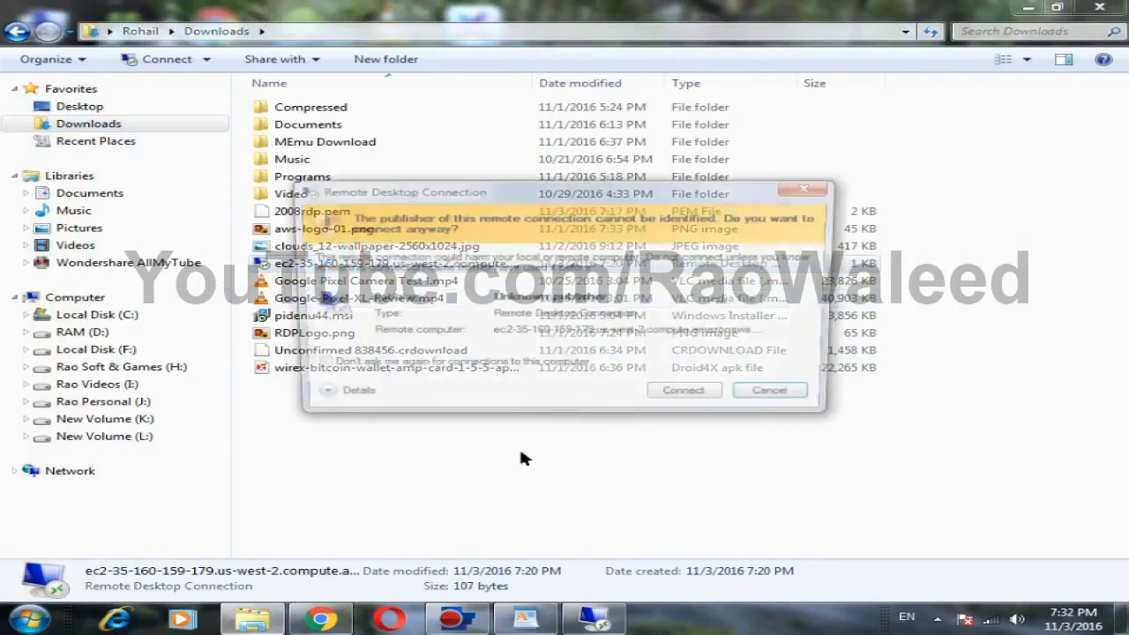
{"action": "left_click", "coordinate": [688, 396]}
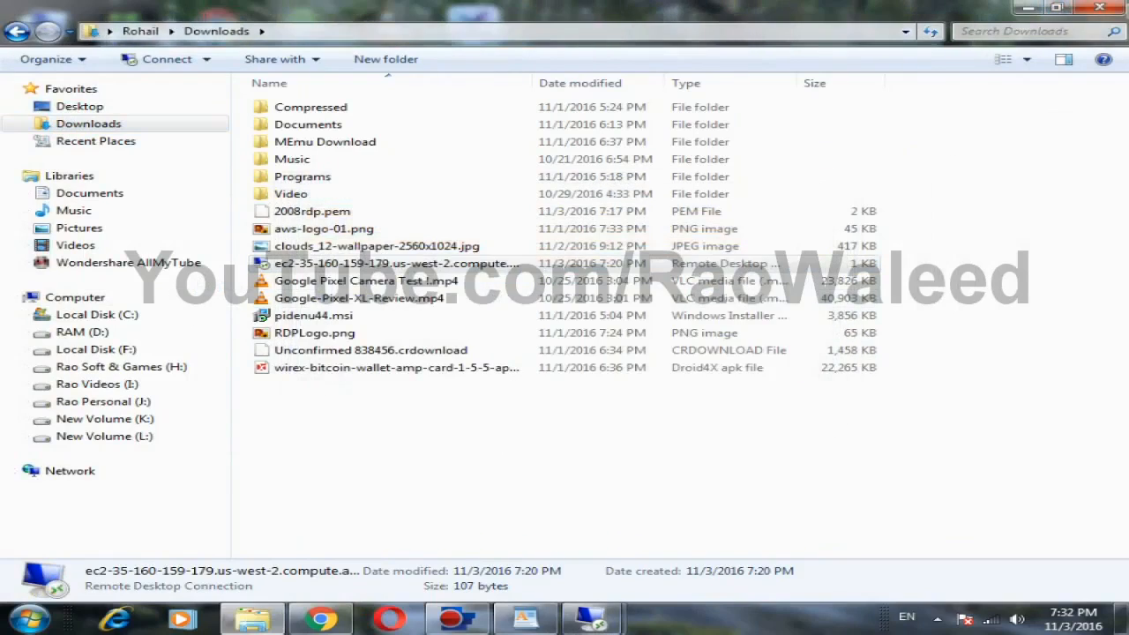
{"action": "left_click", "coordinate": [1028, 7]}
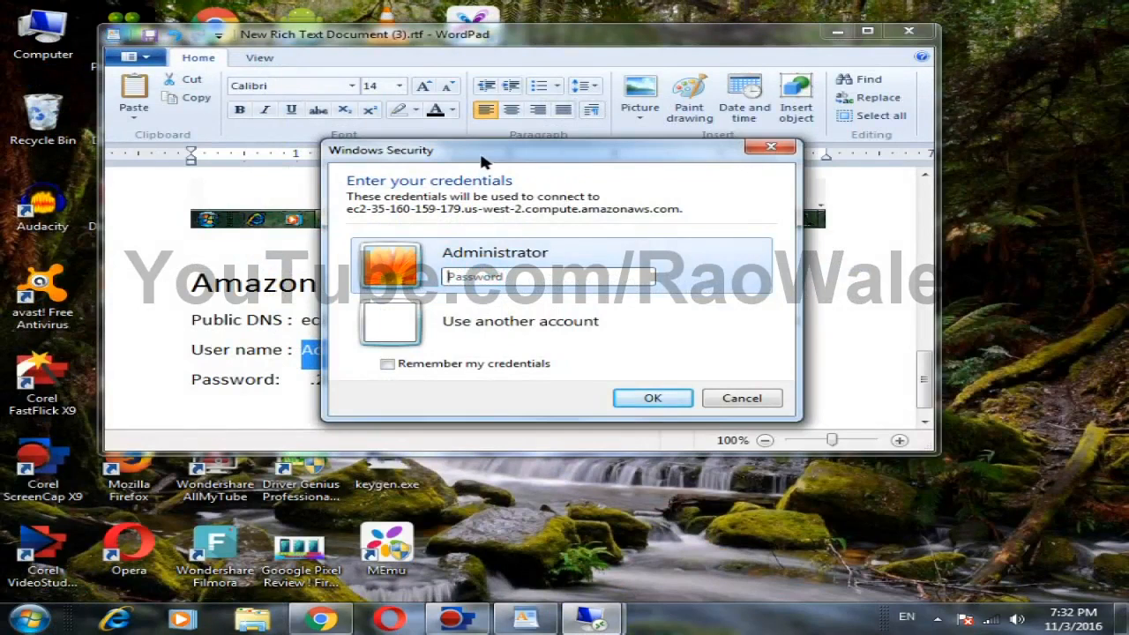
Move the Windows Security prompt aside, enter the Administrator password with Caps Lock on, and submit.
{"action": "left_click_drag", "start_coordinate": [479, 150], "coordinate": [719, 156]}
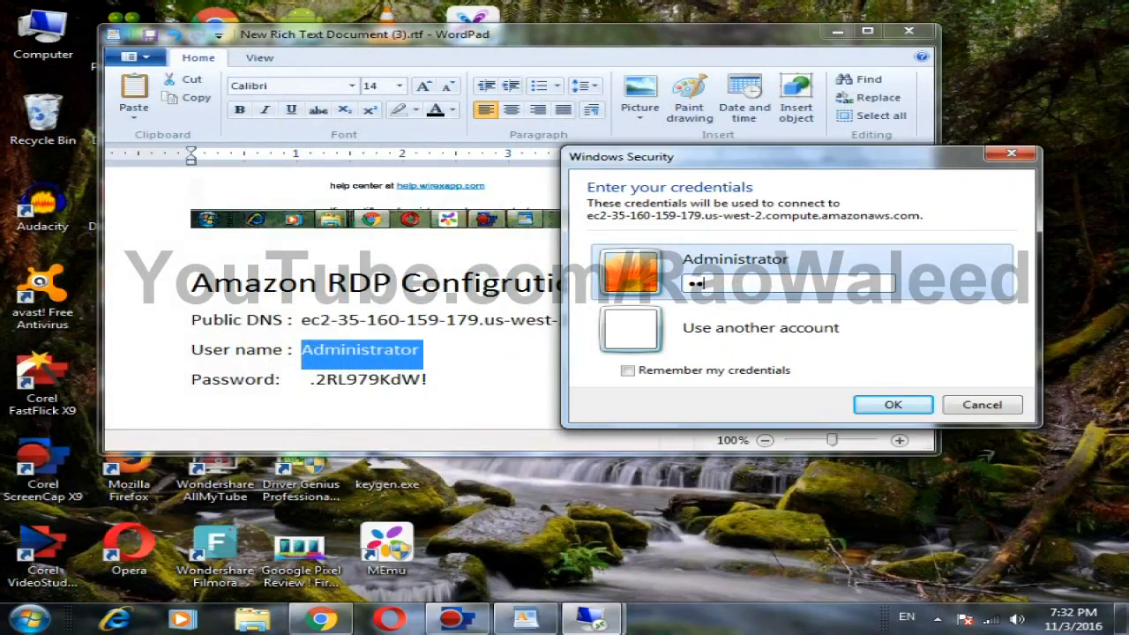
{"action": "key", "text": "Caps_Lock"}
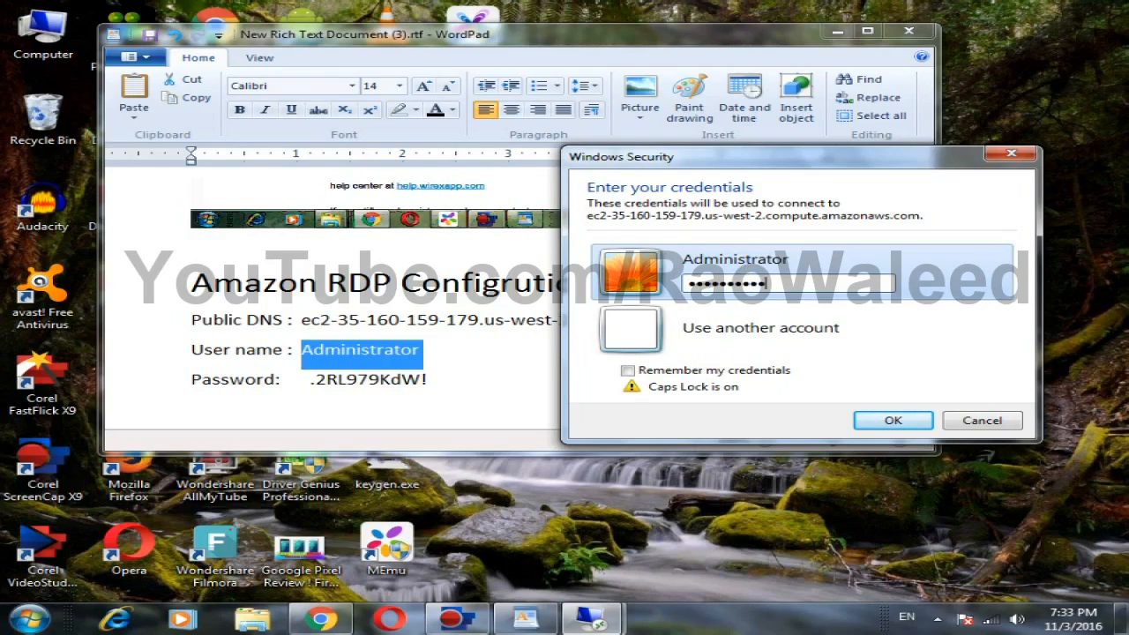
{"action": "left_click", "coordinate": [863, 421]}
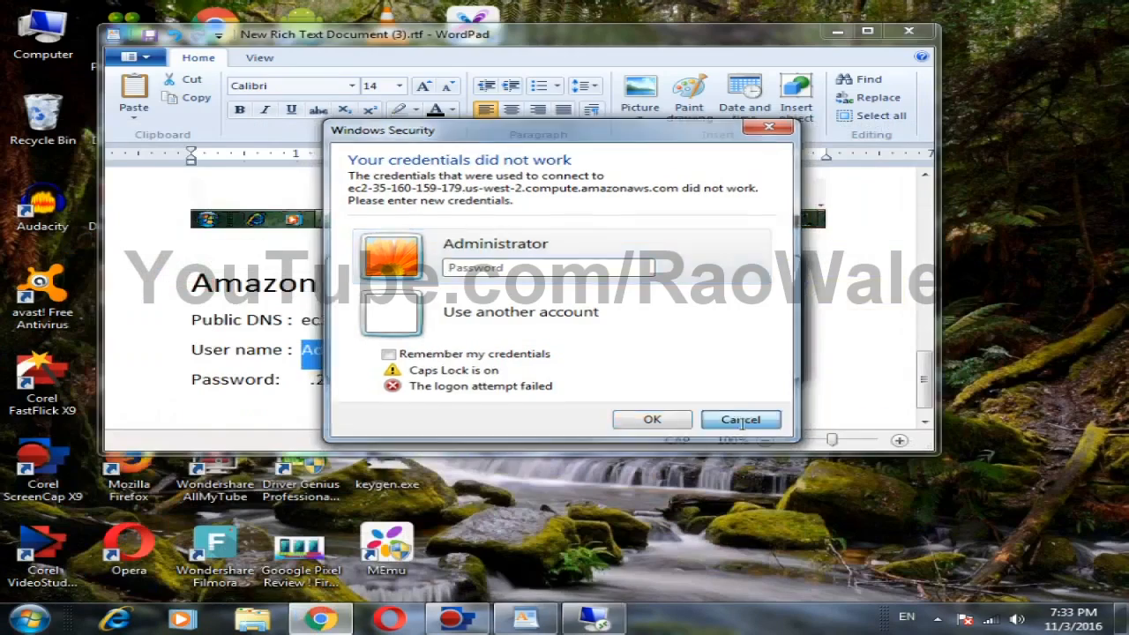
Clear the selection in the notes and bring Remote Desktop Connection back.
{"action": "left_click", "coordinate": [741, 420]}
{"action": "left_click", "coordinate": [377, 396]}
{"action": "key", "text": "super"}
{"action": "left_click", "coordinate": [593, 620]}
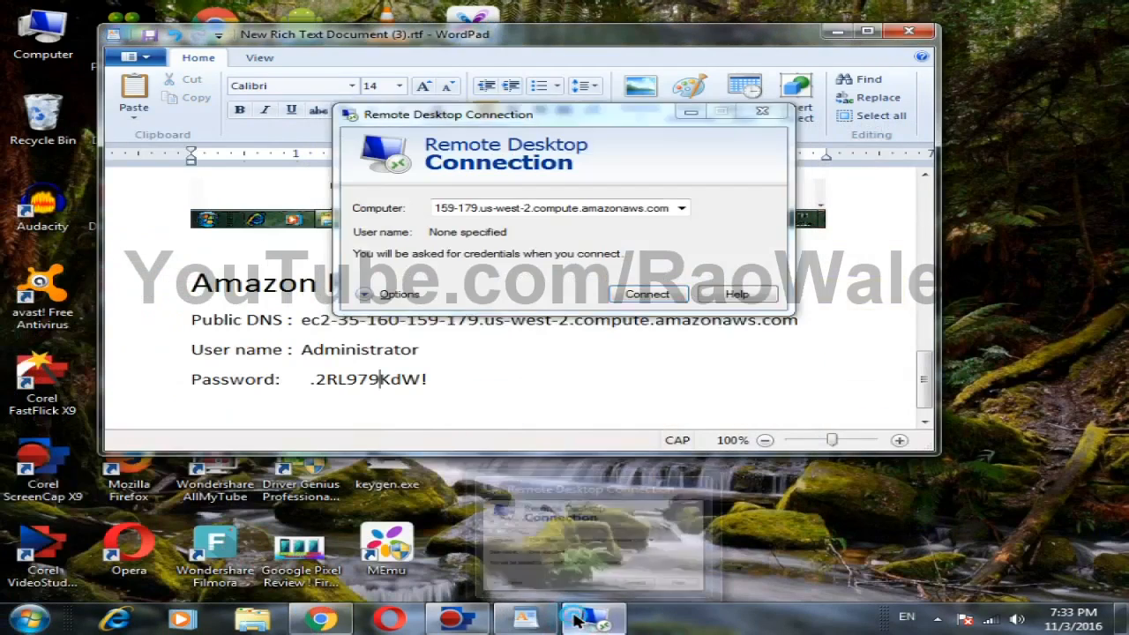
Select and copy the password from the WordPad notes.
{"action": "left_click", "coordinate": [313, 386]}
{"action": "left_click_drag", "start_coordinate": [307, 380], "coordinate": [422, 379]}
{"action": "left_click", "coordinate": [378, 381]}
{"action": "left_click_drag", "start_coordinate": [314, 379], "coordinate": [399, 381]}
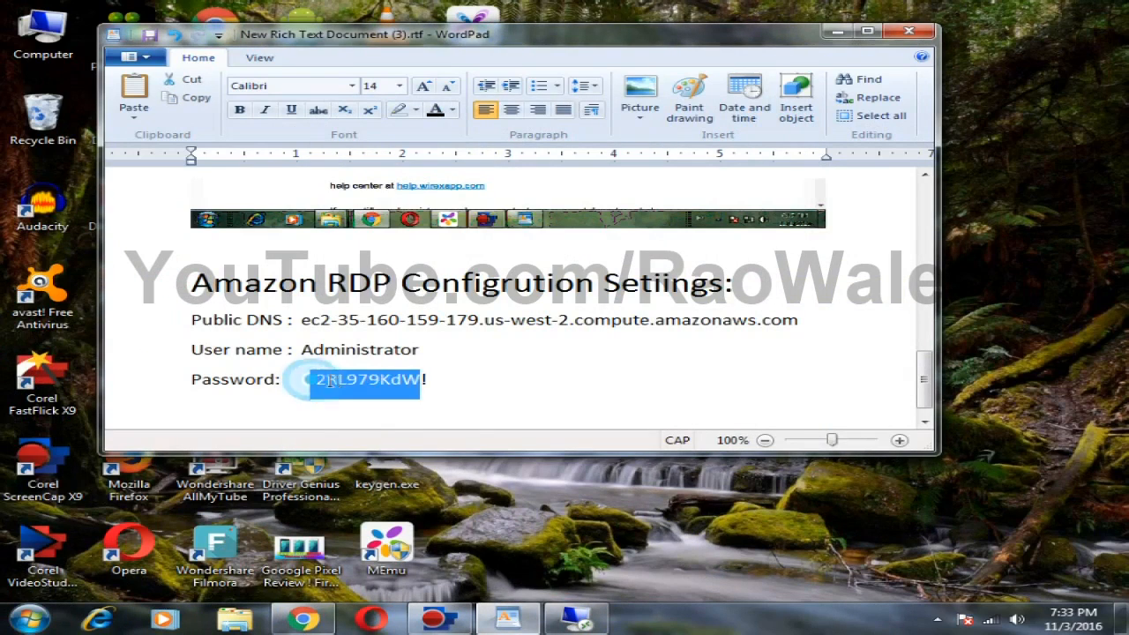
{"action": "right_click", "coordinate": [425, 385]}
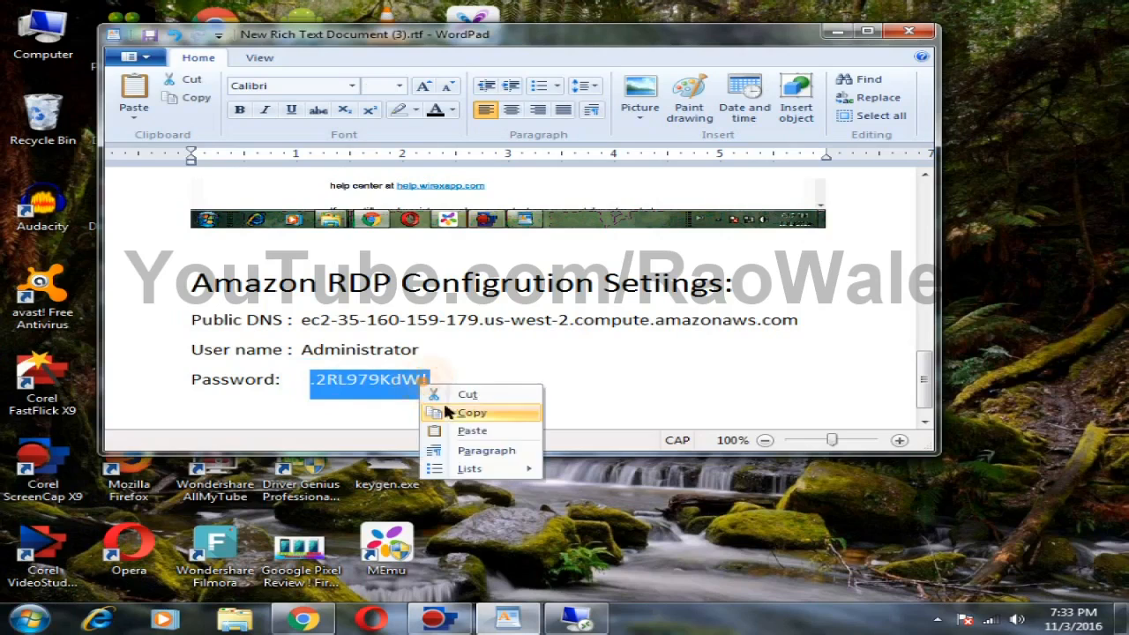
{"action": "left_click", "coordinate": [443, 388]}
{"action": "left_click", "coordinate": [441, 384]}
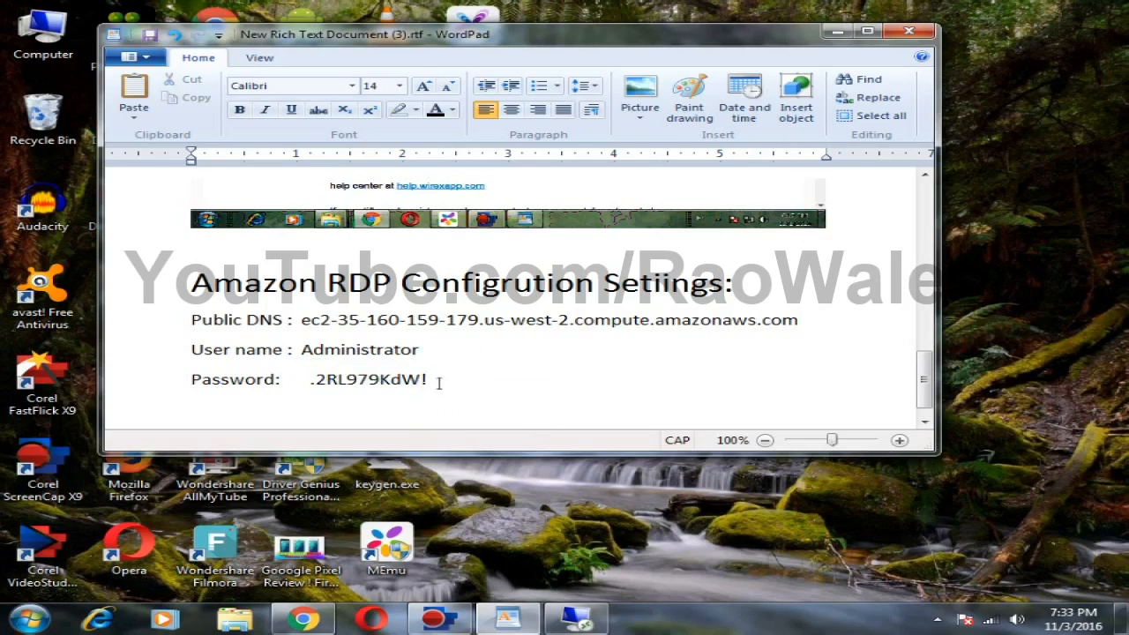
{"action": "double_click", "coordinate": [441, 382]}
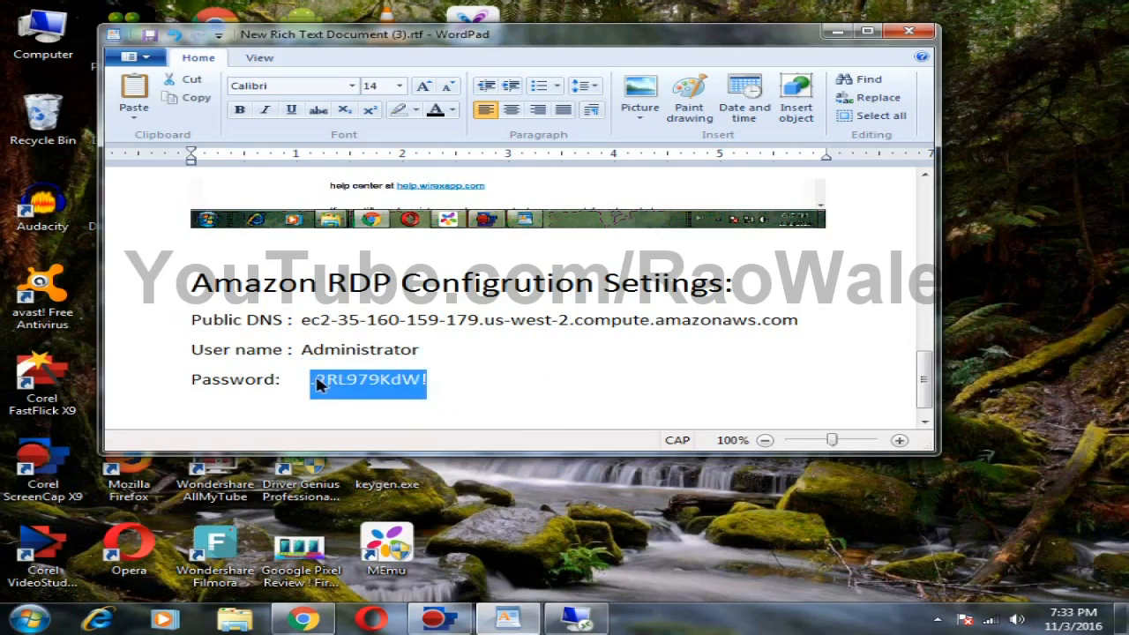
Copy the full public DNS address from the notes and return to Remote Desktop Connection.
{"action": "left_click_drag", "start_coordinate": [303, 320], "coordinate": [388, 320]}
{"action": "left_click", "coordinate": [300, 320]}
{"action": "left_click_drag", "start_coordinate": [300, 320], "coordinate": [379, 321]}
{"action": "left_click", "coordinate": [300, 320]}
{"action": "left_click_drag", "start_coordinate": [300, 321], "coordinate": [847, 341]}
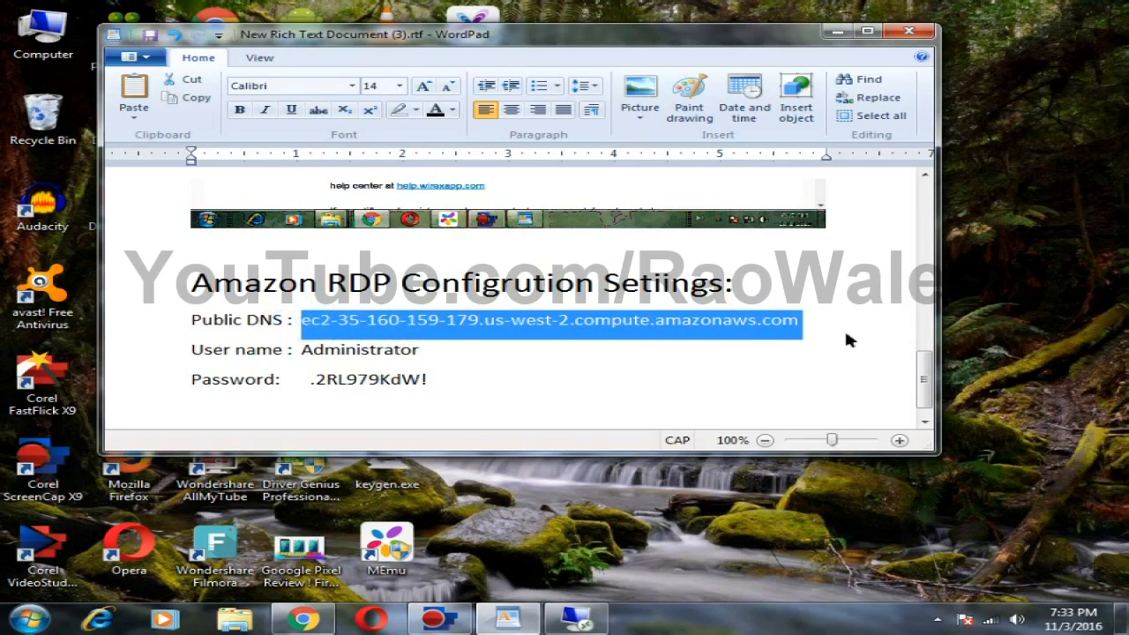
{"action": "right_click", "coordinate": [792, 328]}
{"action": "left_click", "coordinate": [832, 359]}
{"action": "left_click", "coordinate": [576, 619]}
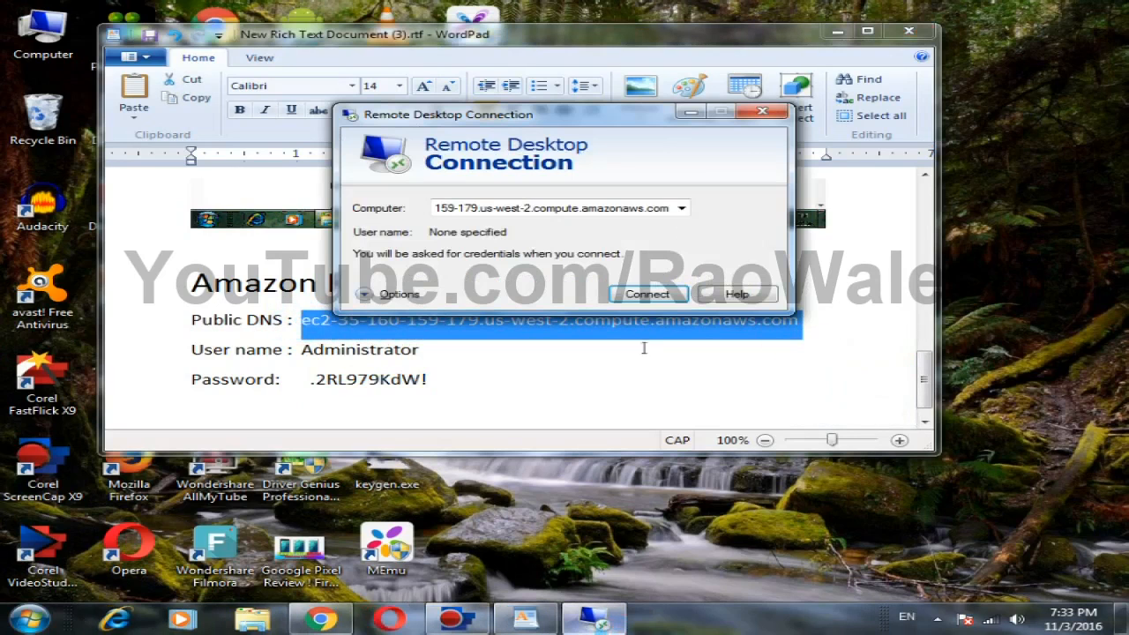
Paste the instance's public DNS address into the Computer field with the full options shown.
{"action": "left_click", "coordinate": [653, 209]}
{"action": "right_click", "coordinate": [654, 208]}
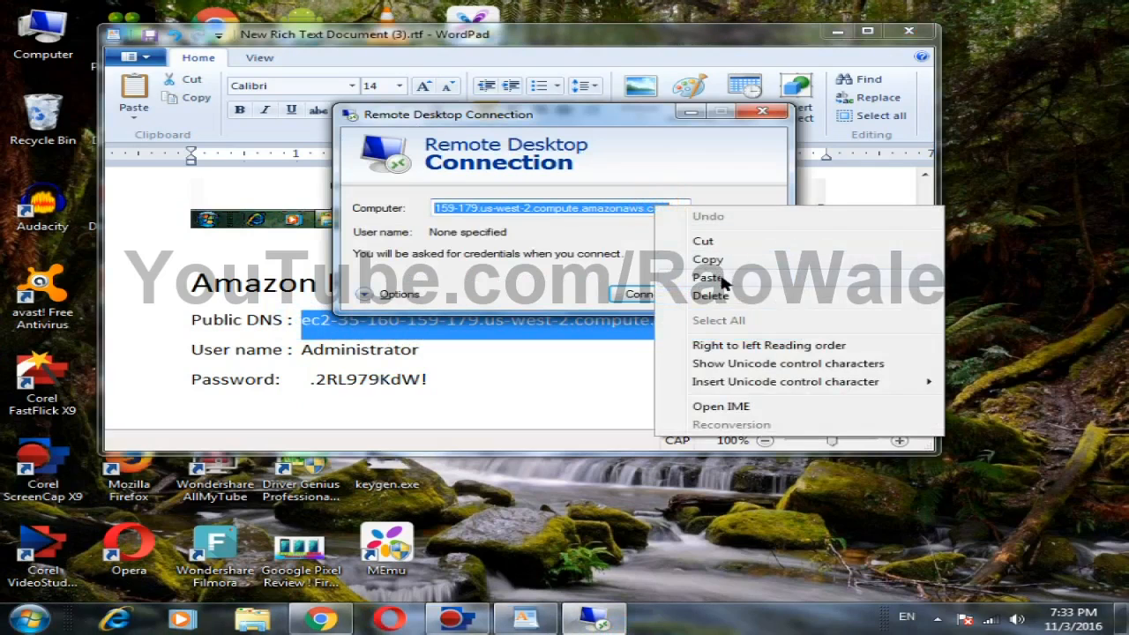
{"action": "left_click", "coordinate": [409, 295]}
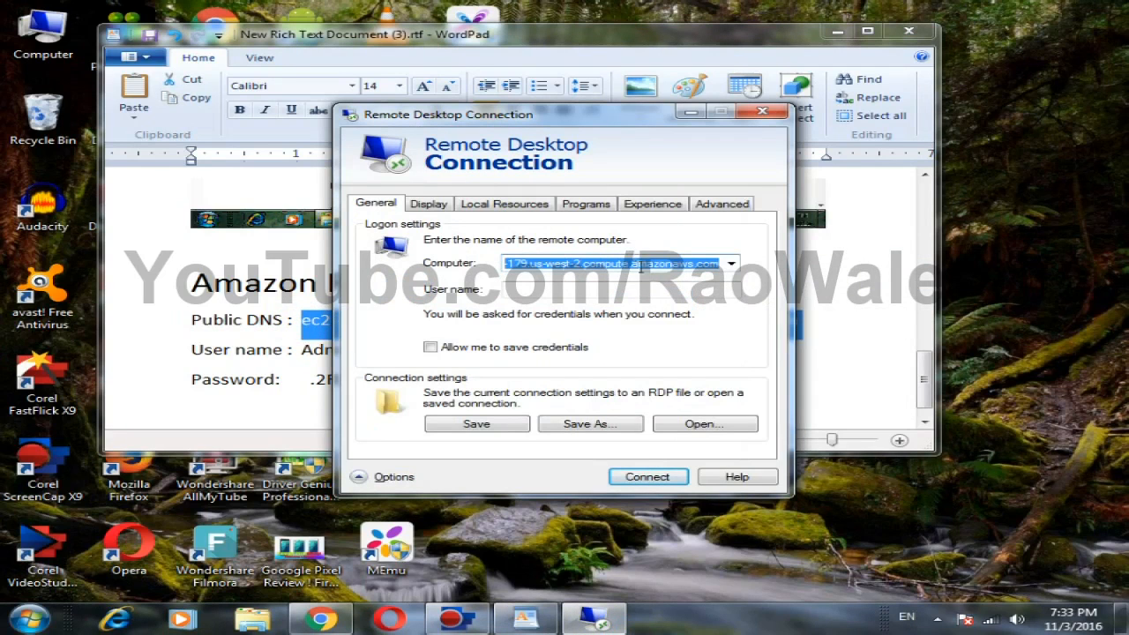
{"action": "right_click", "coordinate": [648, 270]}
{"action": "left_click", "coordinate": [675, 338]}
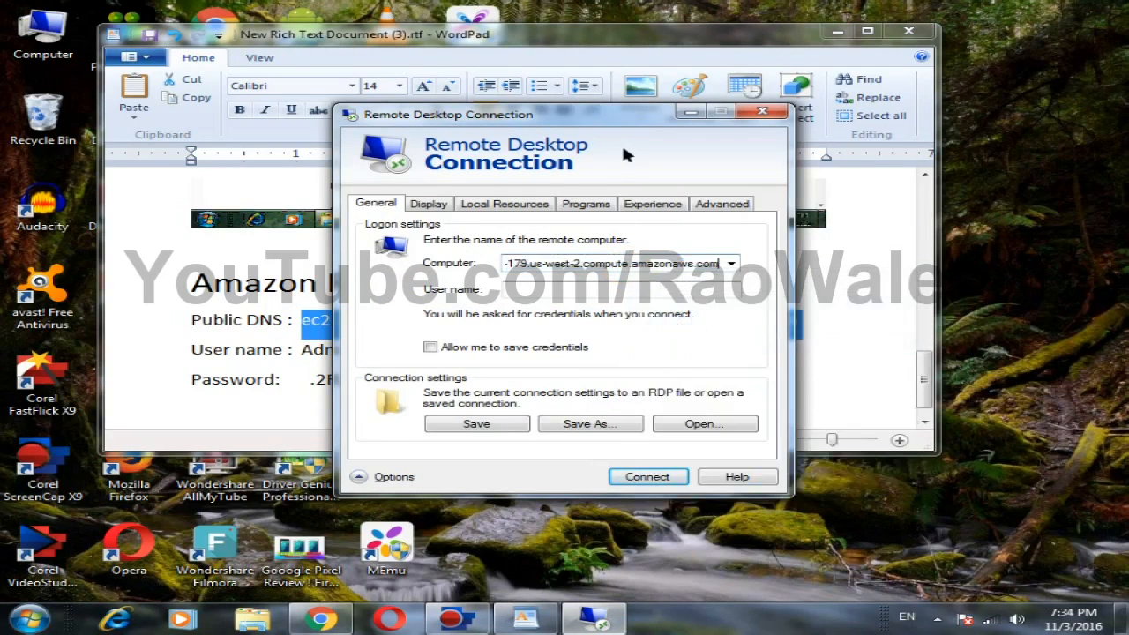
{"action": "left_click_drag", "start_coordinate": [575, 116], "coordinate": [792, 117]}
Copy Administrator from the notes as the user name and allow saving credentials.
{"action": "left_click", "coordinate": [304, 348]}
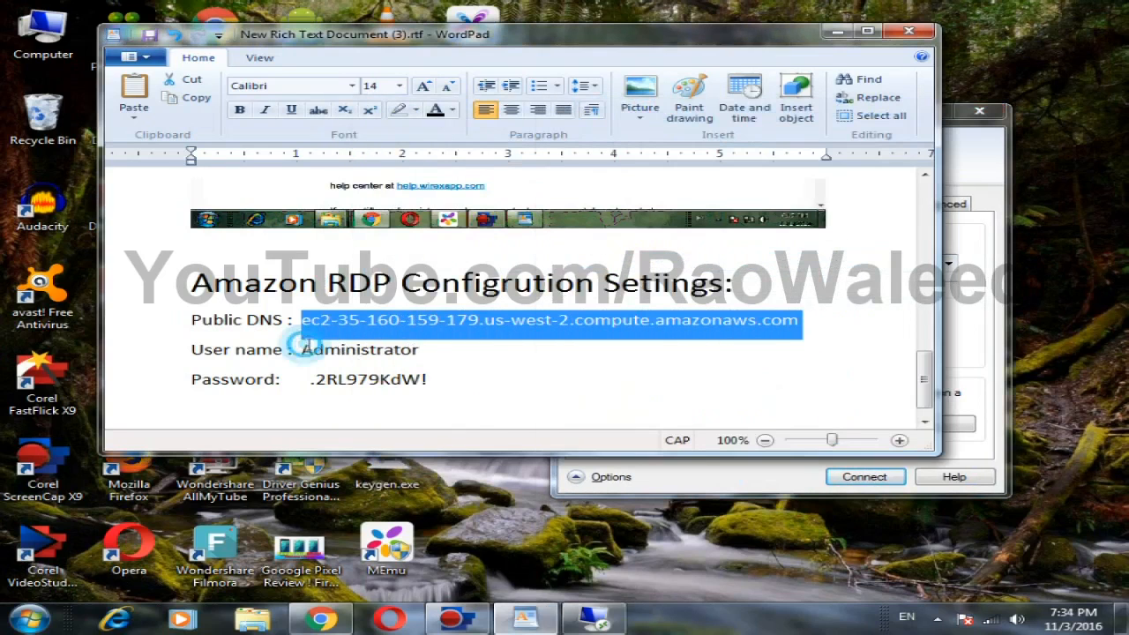
{"action": "left_click_drag", "start_coordinate": [304, 349], "coordinate": [388, 348]}
{"action": "right_click", "coordinate": [388, 348]}
{"action": "left_click", "coordinate": [443, 378]}
{"action": "left_click", "coordinate": [600, 621]}
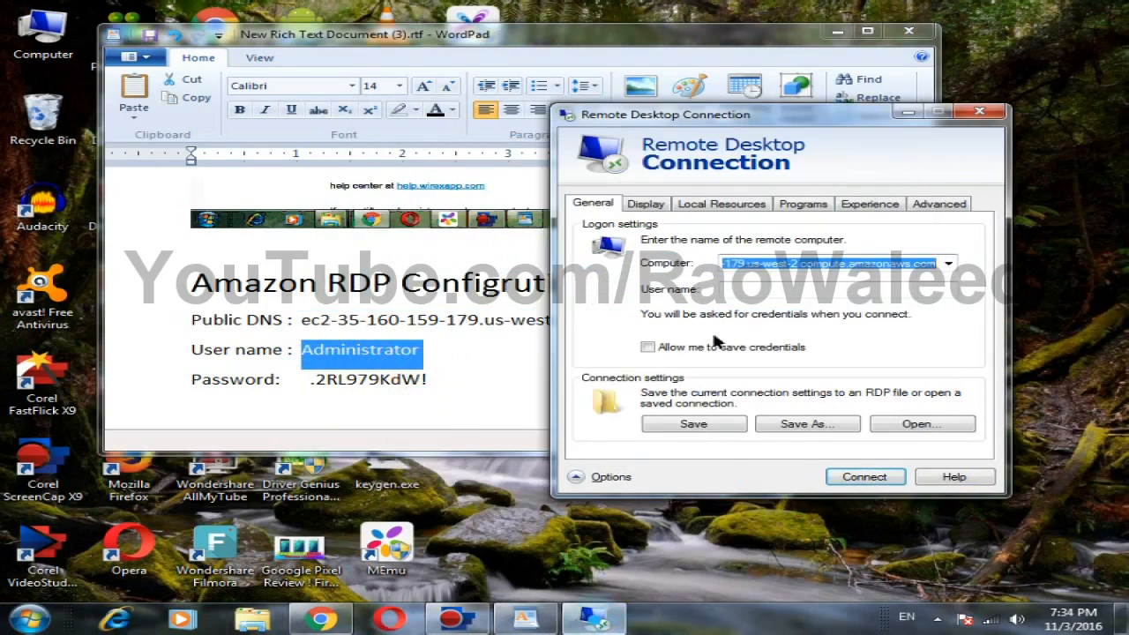
{"action": "right_click", "coordinate": [749, 290]}
{"action": "left_click", "coordinate": [804, 362]}
{"action": "left_click", "coordinate": [739, 347]}
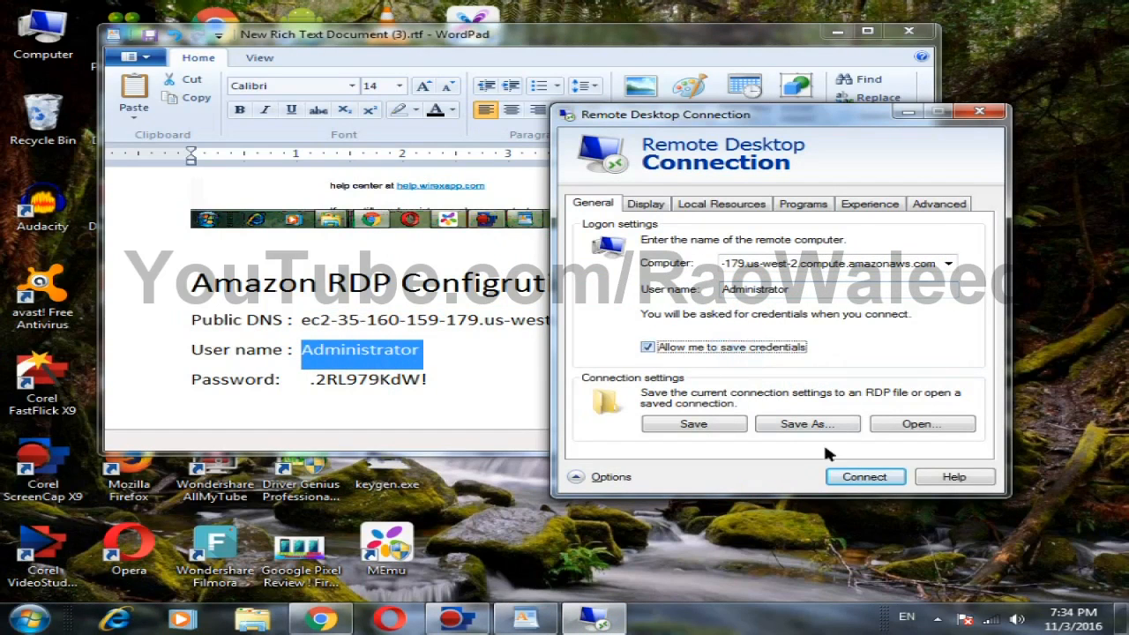
Review Display and Local Resources settings unchanged, then connect and trust the remote computer.
{"action": "left_click", "coordinate": [628, 203]}
{"action": "left_click", "coordinate": [705, 203]}
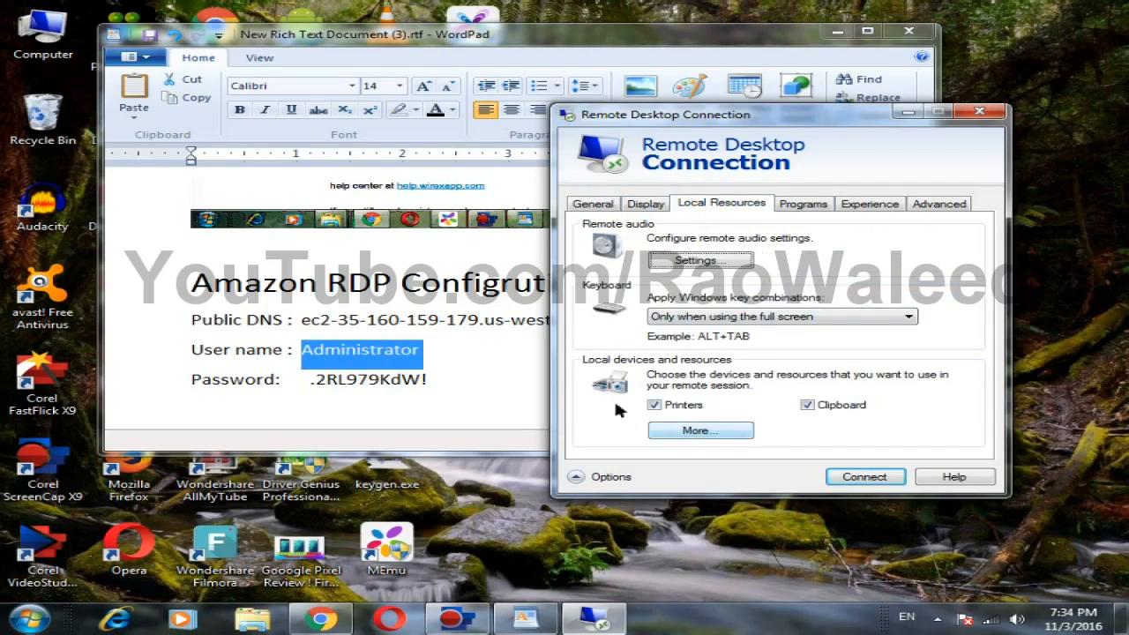
{"action": "left_click", "coordinate": [697, 429]}
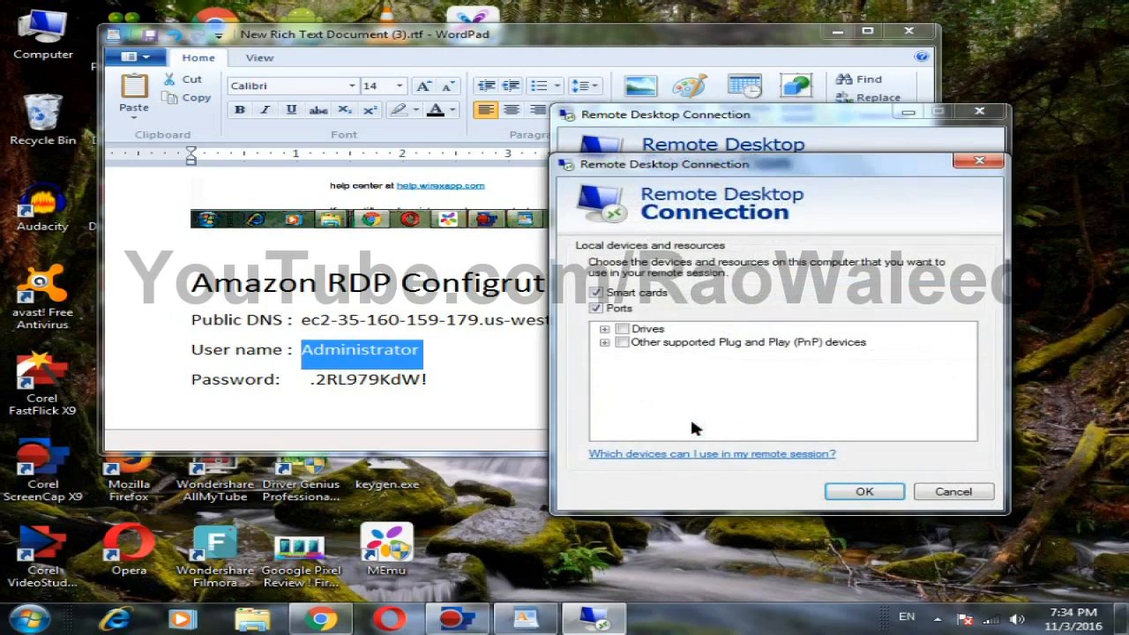
{"action": "left_click", "coordinate": [605, 330]}
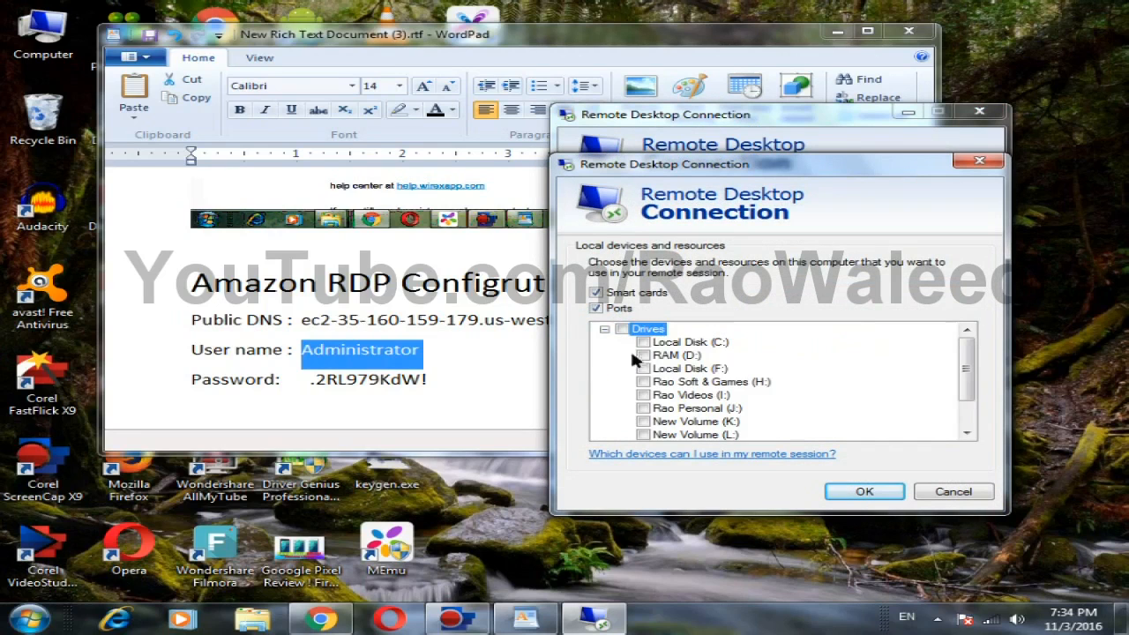
{"action": "left_click", "coordinate": [933, 491]}
{"action": "left_click", "coordinate": [582, 207]}
{"action": "left_click", "coordinate": [851, 477]}
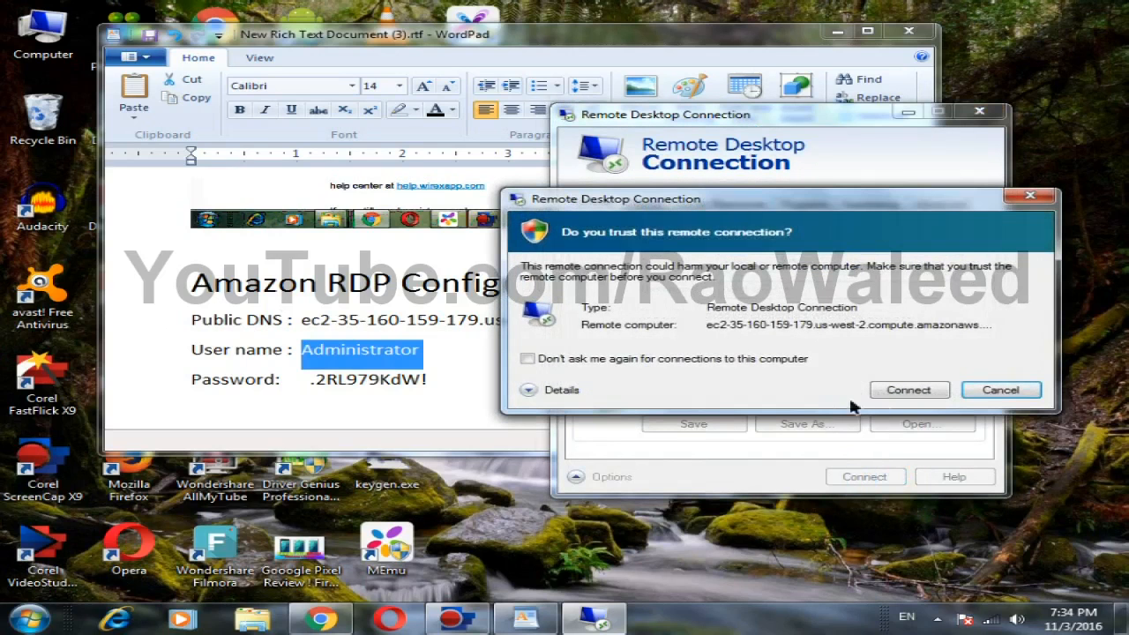
{"action": "left_click", "coordinate": [908, 389]}
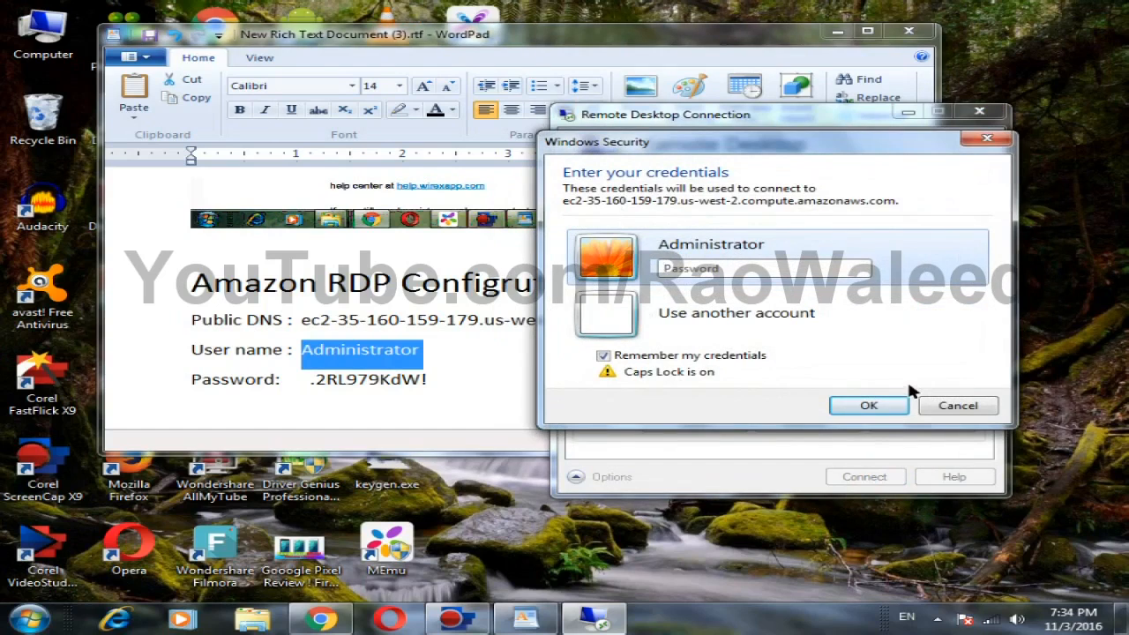
Copy the administrator password from the notes into the credentials prompt and submit it.
{"action": "left_click", "coordinate": [487, 381]}
{"action": "left_click_drag", "start_coordinate": [441, 383], "coordinate": [319, 389]}
{"action": "right_click", "coordinate": [319, 392]}
{"action": "left_click", "coordinate": [381, 422]}
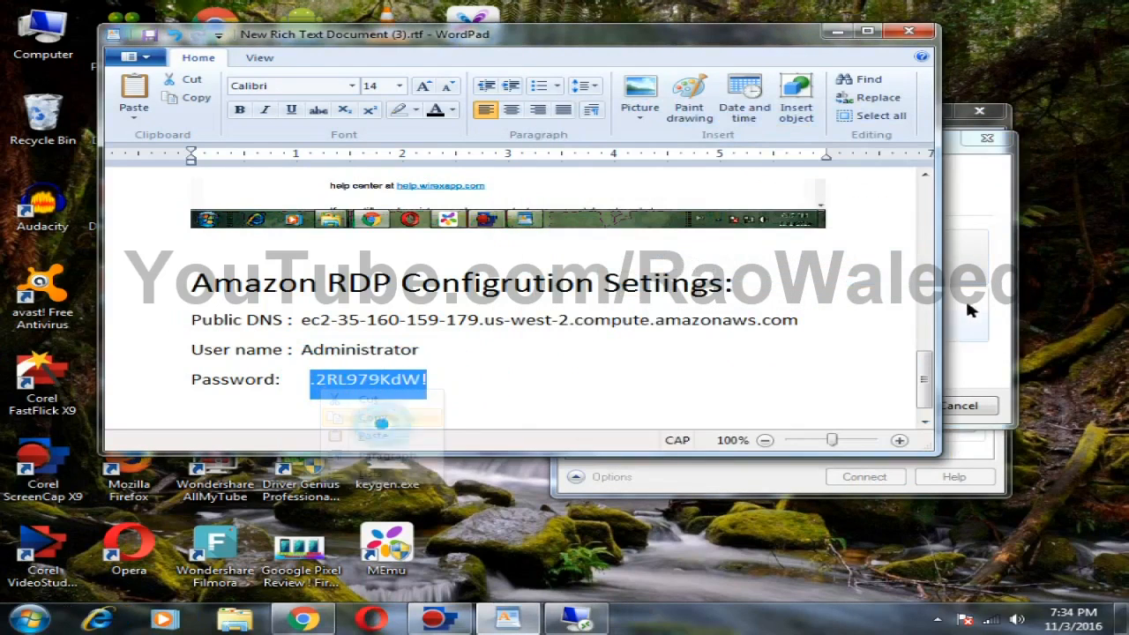
{"action": "left_click", "coordinate": [967, 300]}
{"action": "right_click", "coordinate": [752, 268]}
{"action": "left_click", "coordinate": [780, 337]}
{"action": "left_click", "coordinate": [866, 408]}
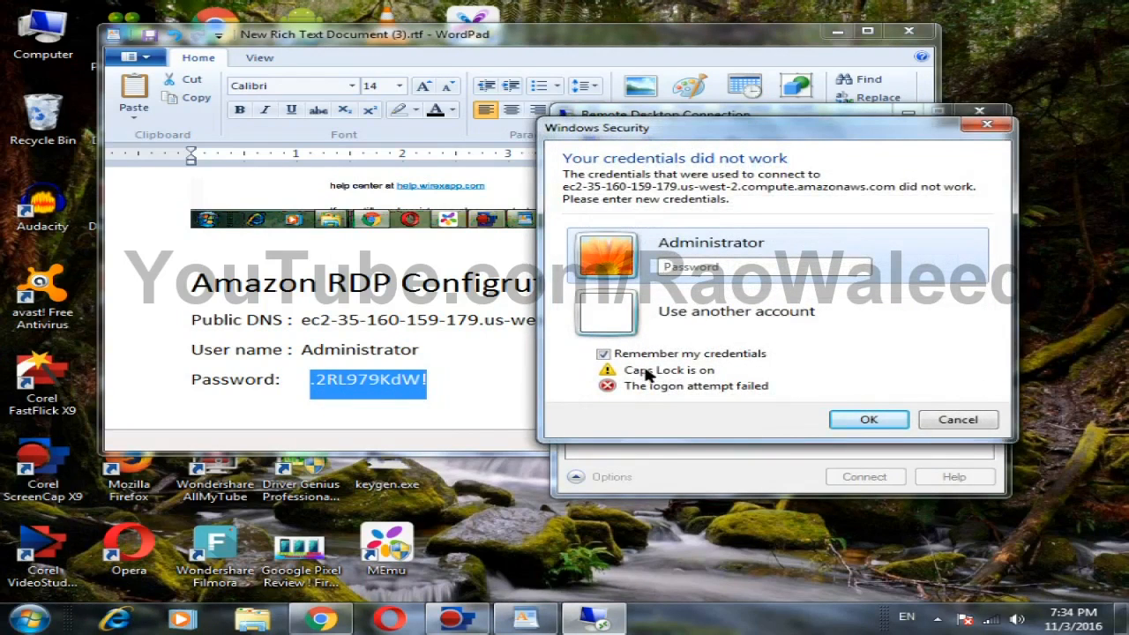
Turn off Caps Lock and retry pasting and submitting the password twice more.
{"action": "key", "text": "Caps_Lock"}
{"action": "right_click", "coordinate": [710, 267]}
{"action": "left_click", "coordinate": [779, 343]}
{"action": "left_click", "coordinate": [850, 401]}
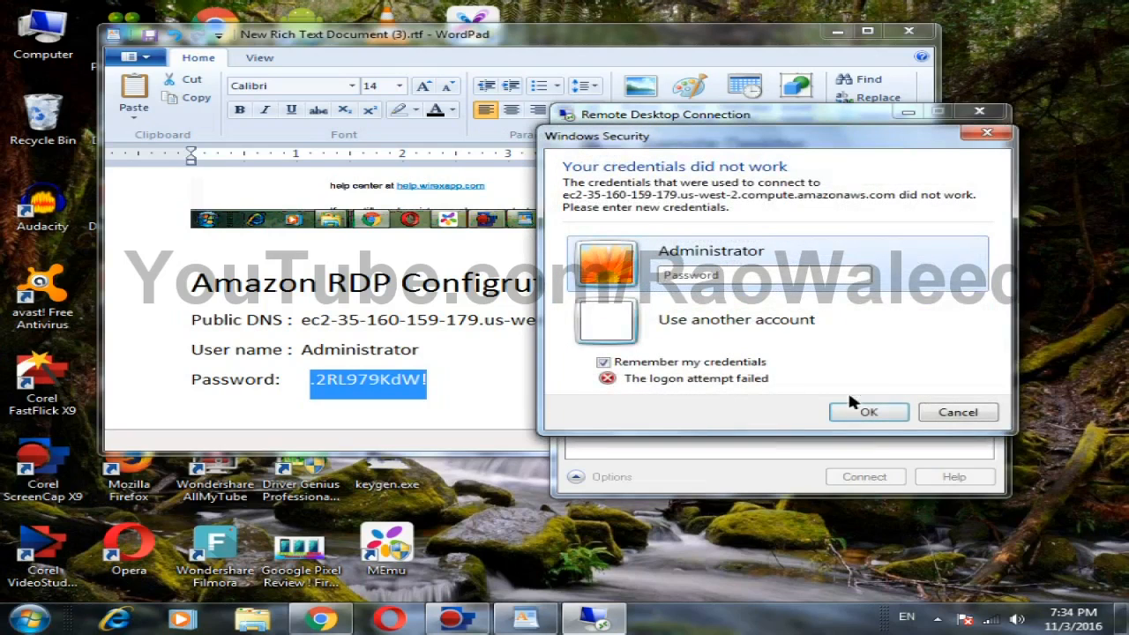
{"action": "right_click", "coordinate": [722, 277]}
{"action": "left_click", "coordinate": [760, 335]}
{"action": "key", "text": "Return"}
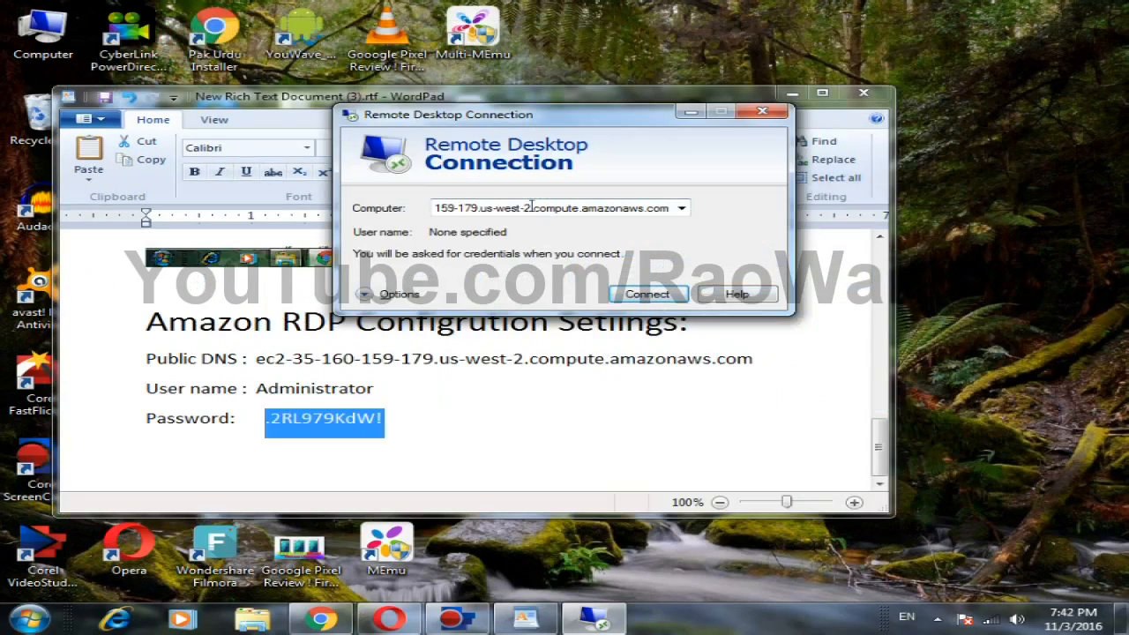
Cancel the pending connection and re-paste the public DNS address into the Computer field.
{"action": "left_click", "coordinate": [646, 296]}
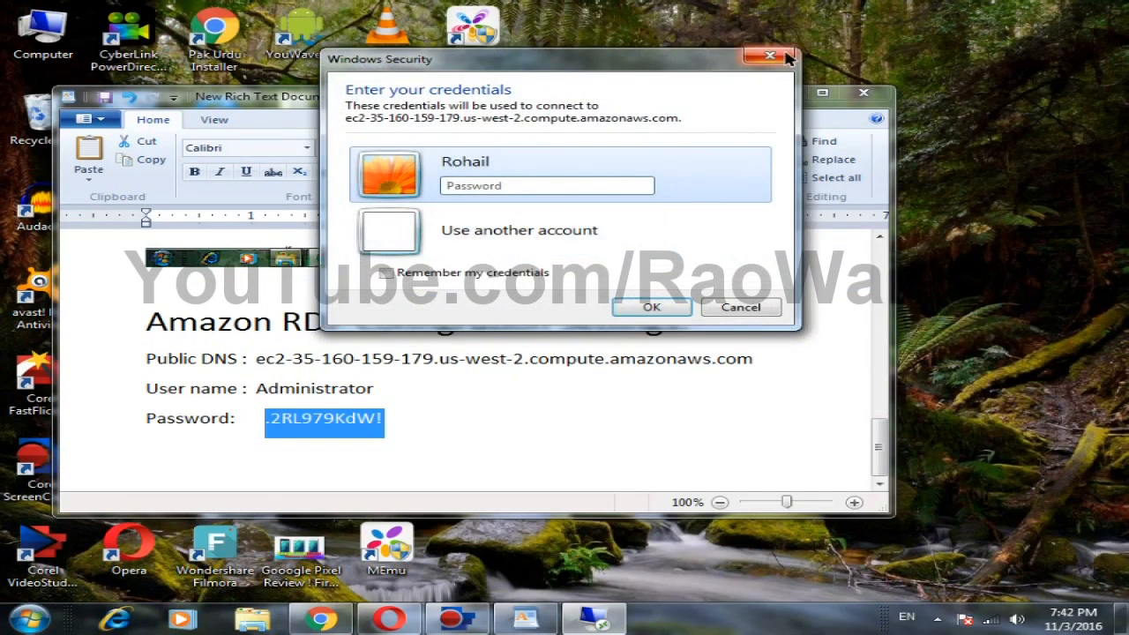
{"action": "left_click", "coordinate": [782, 56]}
{"action": "left_click", "coordinate": [743, 227]}
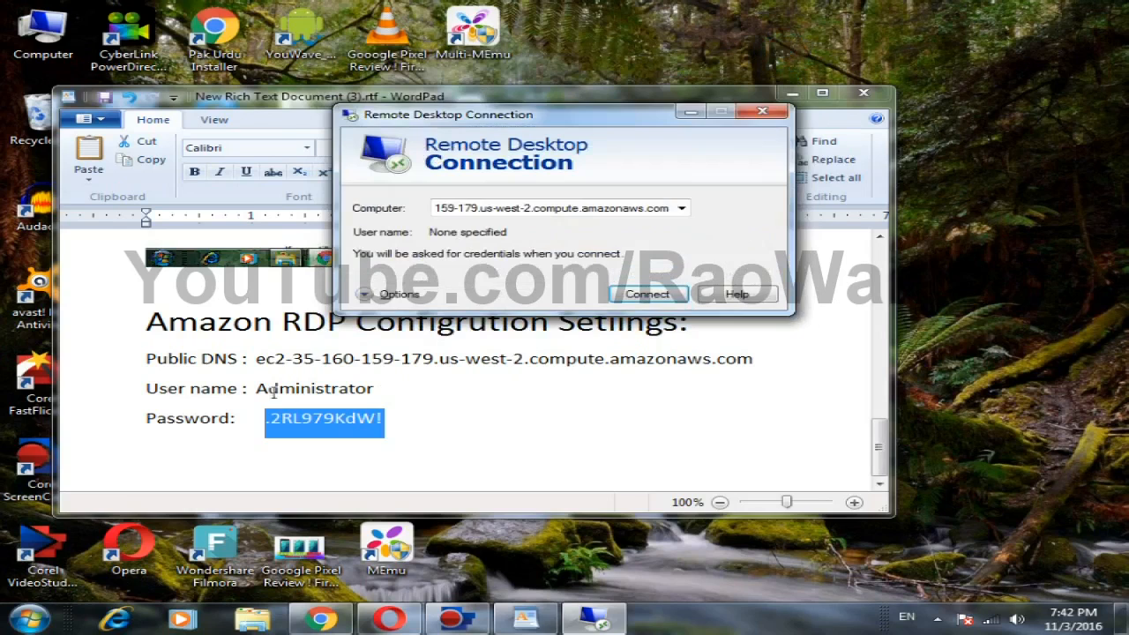
{"action": "left_click", "coordinate": [263, 359]}
{"action": "left_click_drag", "start_coordinate": [255, 359], "coordinate": [757, 358]}
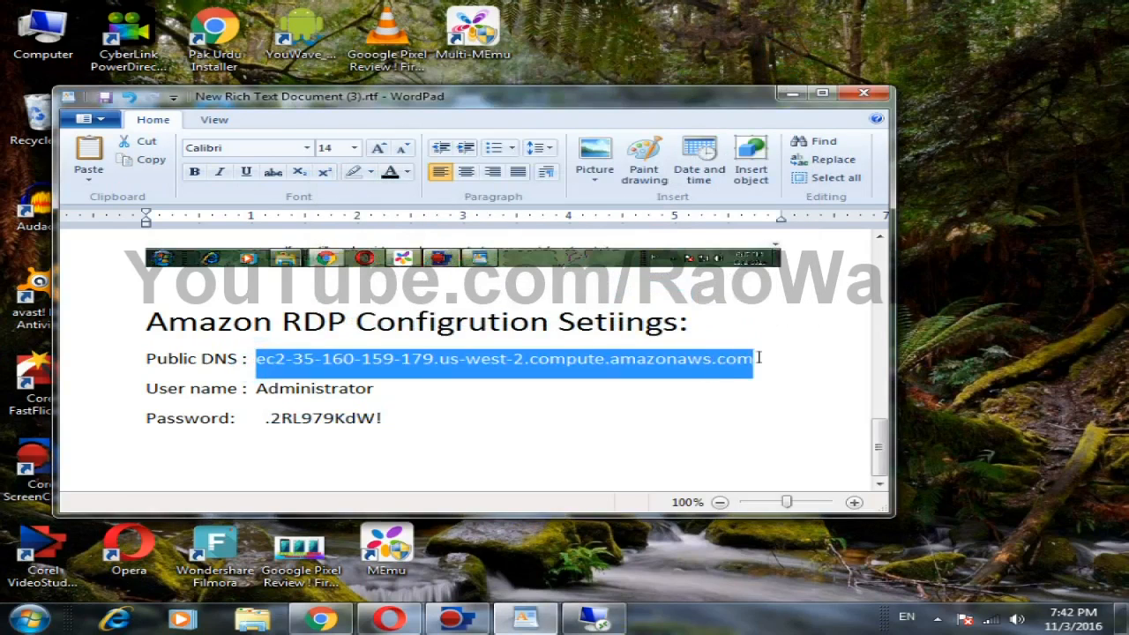
{"action": "right_click", "coordinate": [730, 365]}
{"action": "left_click", "coordinate": [598, 620]}
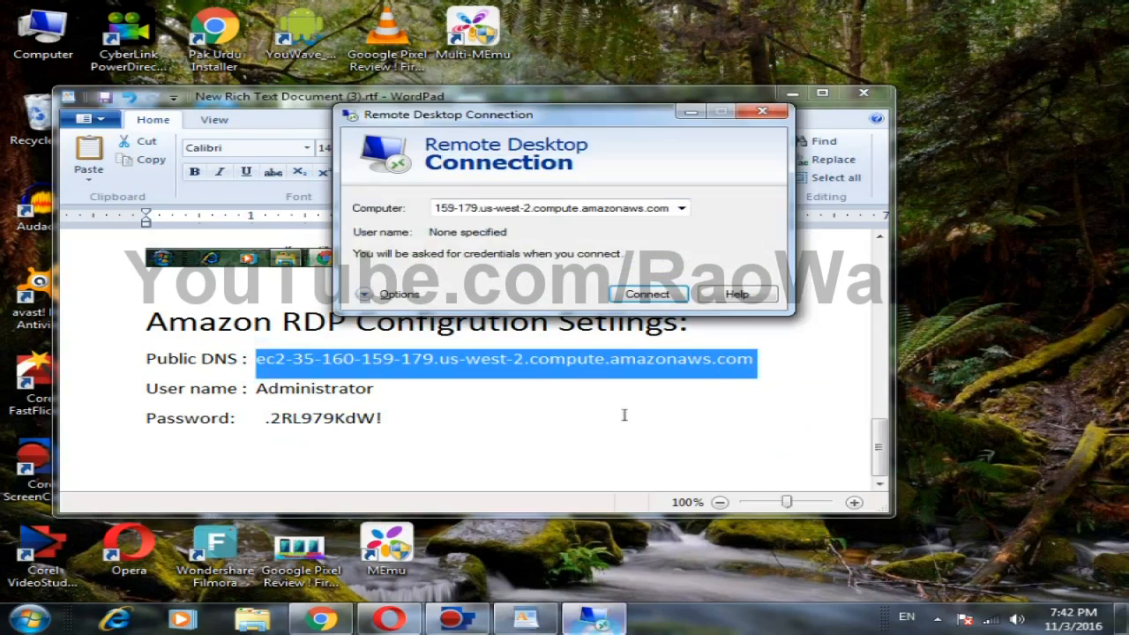
{"action": "double_click", "coordinate": [648, 207]}
{"action": "right_click", "coordinate": [653, 208]}
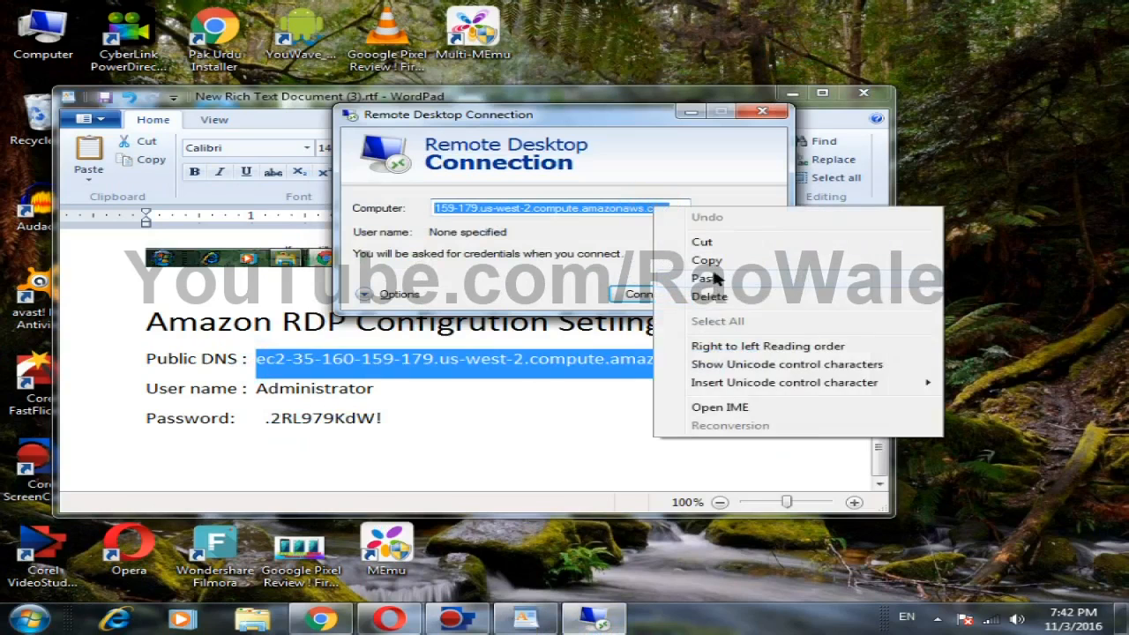
{"action": "left_click", "coordinate": [716, 275]}
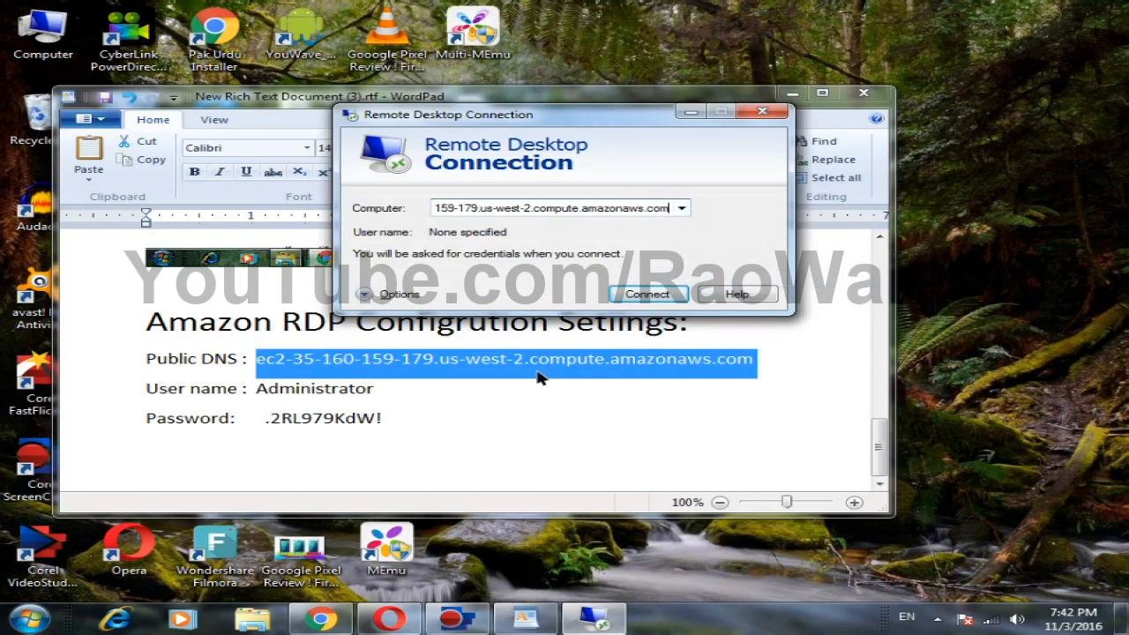
Reconnect, choose Use another account, and paste Administrator as the user name.
{"action": "left_click", "coordinate": [649, 296]}
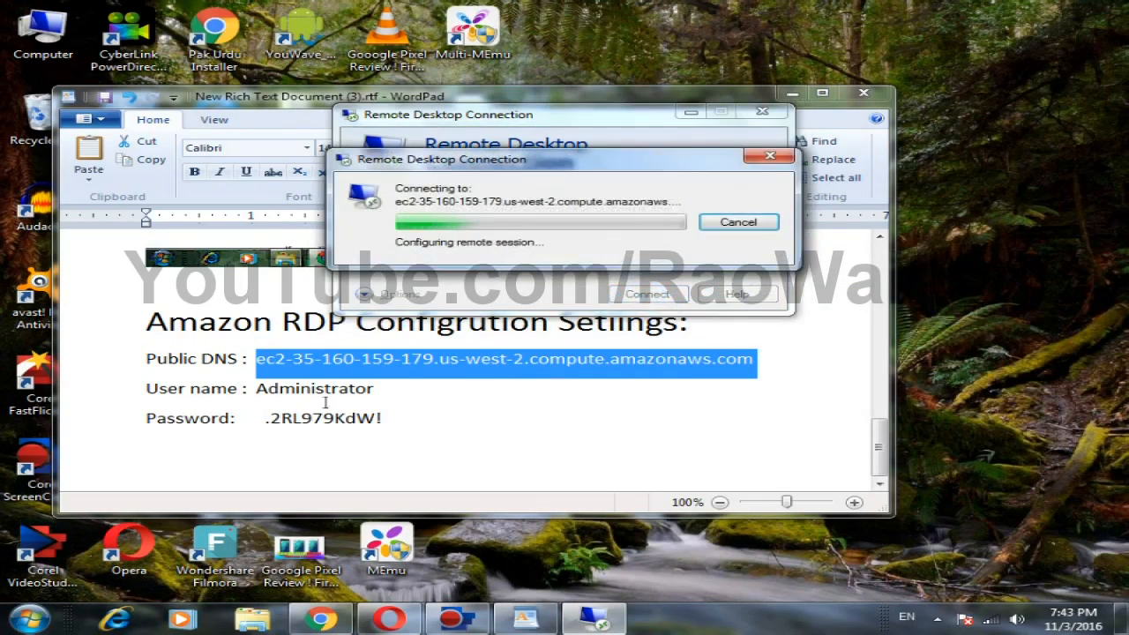
{"action": "left_click", "coordinate": [254, 388]}
{"action": "left_click_drag", "start_coordinate": [258, 389], "coordinate": [376, 389]}
{"action": "right_click", "coordinate": [349, 394]}
{"action": "left_click", "coordinate": [398, 424]}
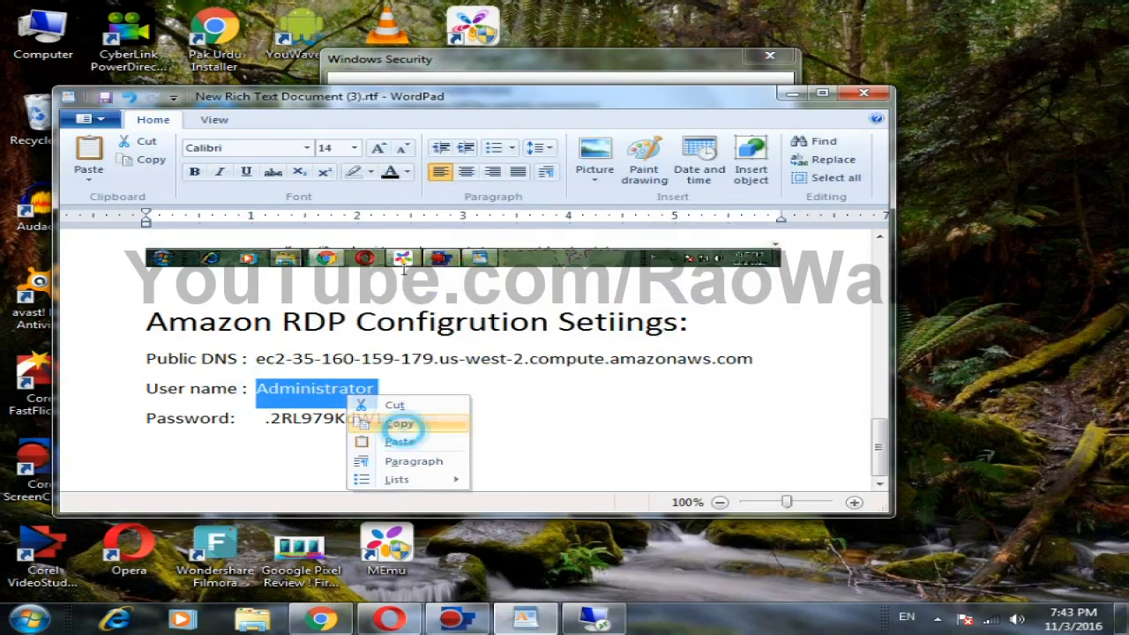
{"action": "left_click", "coordinate": [481, 72]}
{"action": "left_click", "coordinate": [477, 226]}
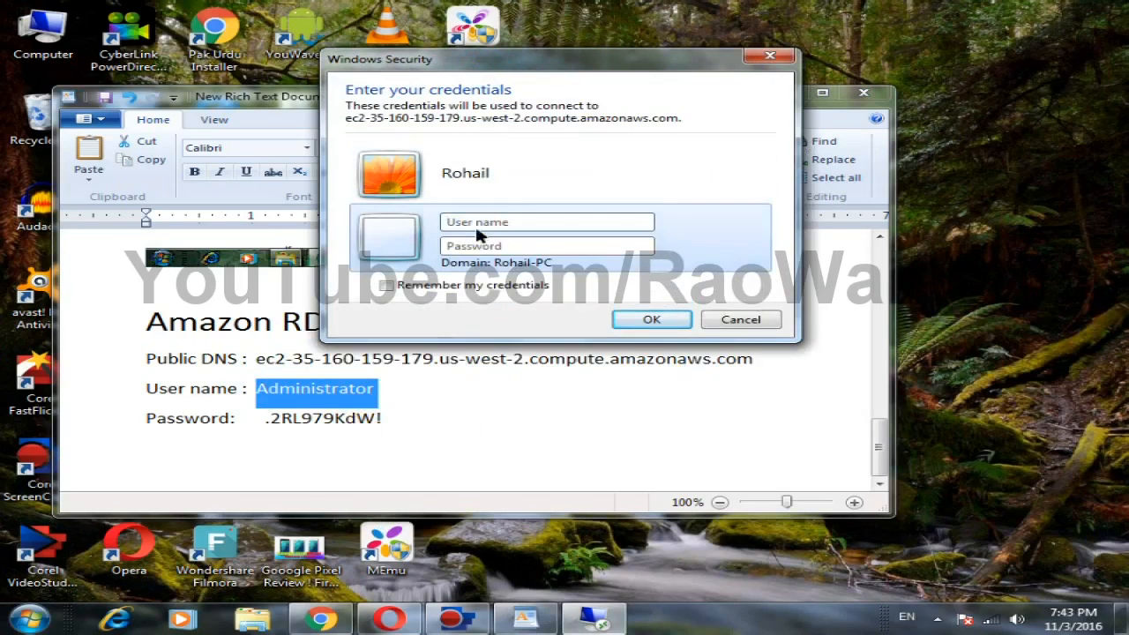
{"action": "right_click", "coordinate": [477, 228]}
{"action": "left_click", "coordinate": [522, 291]}
Copy the password from the notes into the password field and submit.
{"action": "left_click", "coordinate": [267, 421]}
{"action": "left_click_drag", "start_coordinate": [265, 420], "coordinate": [385, 420]}
{"action": "right_click", "coordinate": [362, 423]}
{"action": "left_click", "coordinate": [412, 444]}
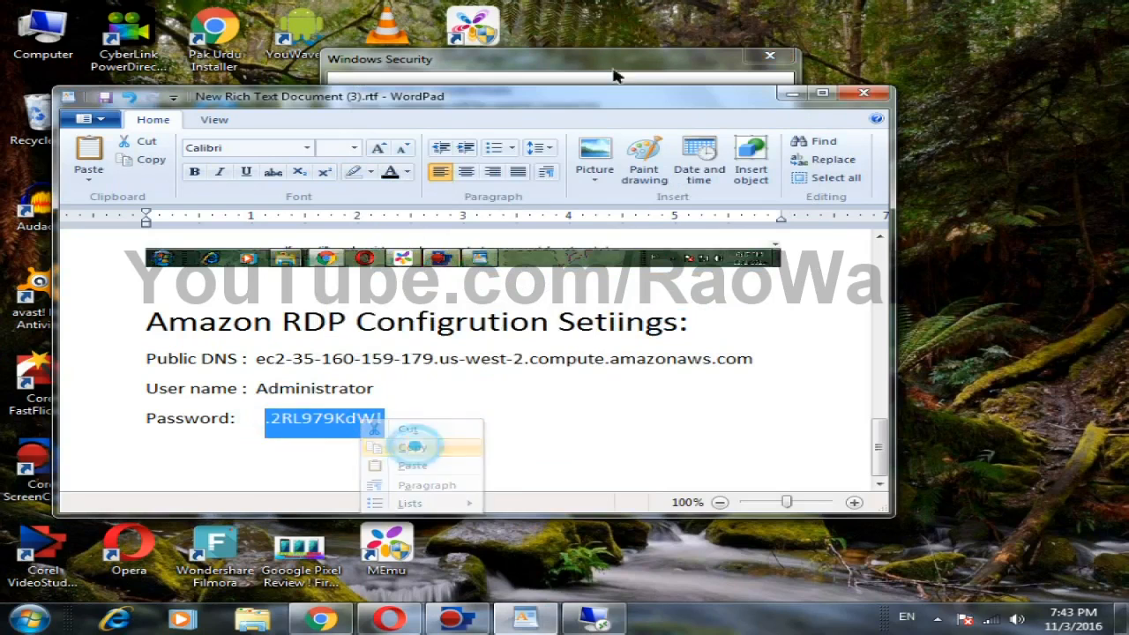
{"action": "left_click", "coordinate": [613, 68]}
{"action": "right_click", "coordinate": [511, 245]}
{"action": "left_click", "coordinate": [536, 380]}
{"action": "left_click", "coordinate": [640, 317]}
Clear the wrongly entered password, re-copy it from the notes, paste and submit.
{"action": "double_click", "coordinate": [570, 244]}
{"action": "key", "text": "BackSpace"}
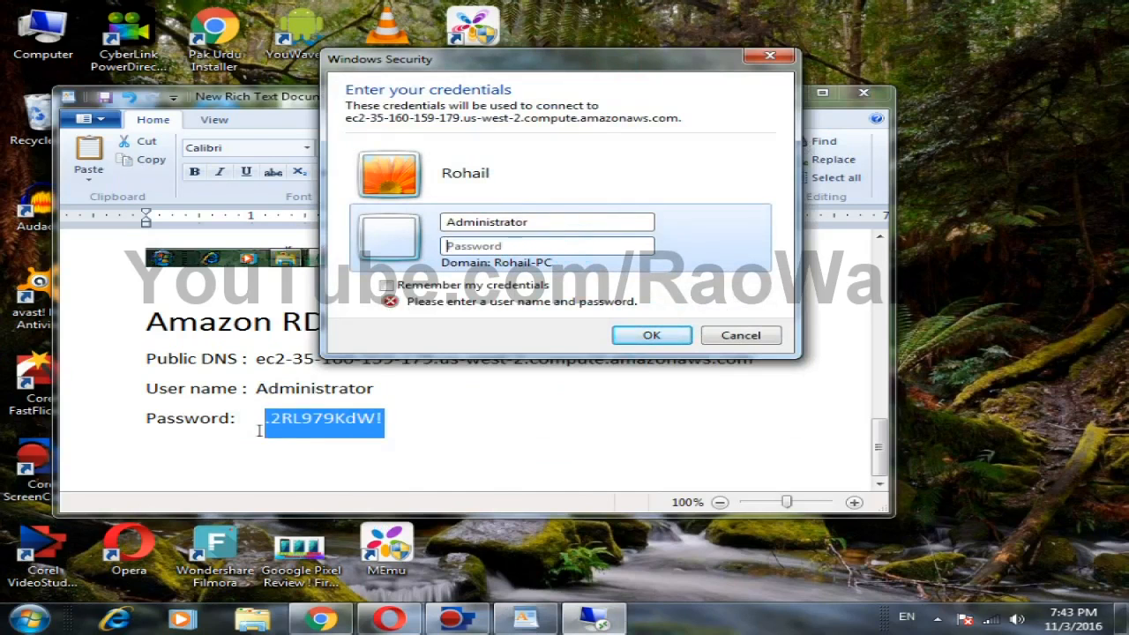
{"action": "right_click", "coordinate": [285, 424]}
{"action": "left_click", "coordinate": [263, 427]}
{"action": "left_click", "coordinate": [262, 419]}
{"action": "left_click_drag", "start_coordinate": [262, 419], "coordinate": [398, 419]}
{"action": "right_click", "coordinate": [362, 416]}
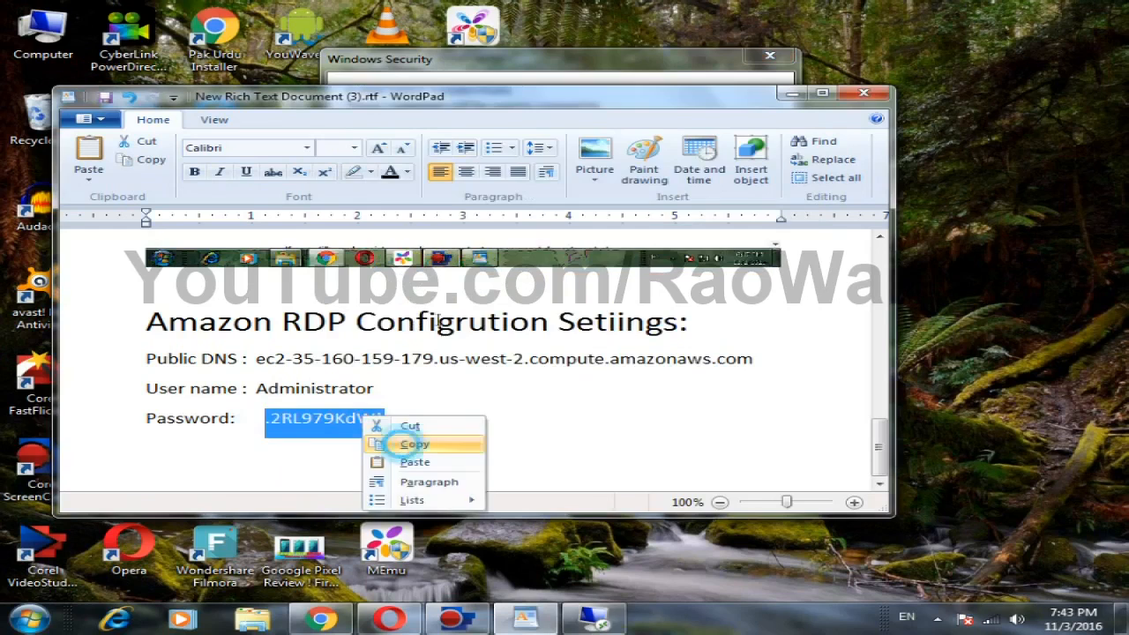
{"action": "left_click", "coordinate": [393, 444]}
{"action": "left_click", "coordinate": [564, 62]}
{"action": "right_click", "coordinate": [552, 246]}
{"action": "left_click", "coordinate": [605, 312]}
{"action": "left_click", "coordinate": [650, 335]}
Retry the pasted password, then cancel the prompt and restart the connection.
{"action": "key", "text": "ctrl+v"}
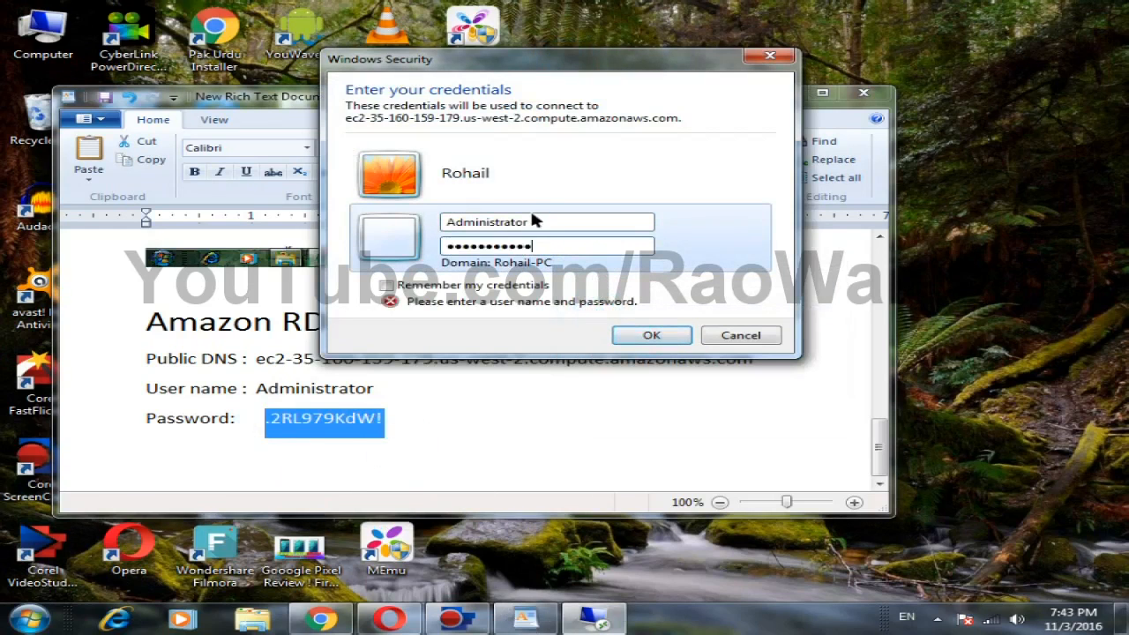
{"action": "key", "text": "Return"}
{"action": "left_click", "coordinate": [739, 336]}
{"action": "left_click", "coordinate": [762, 219]}
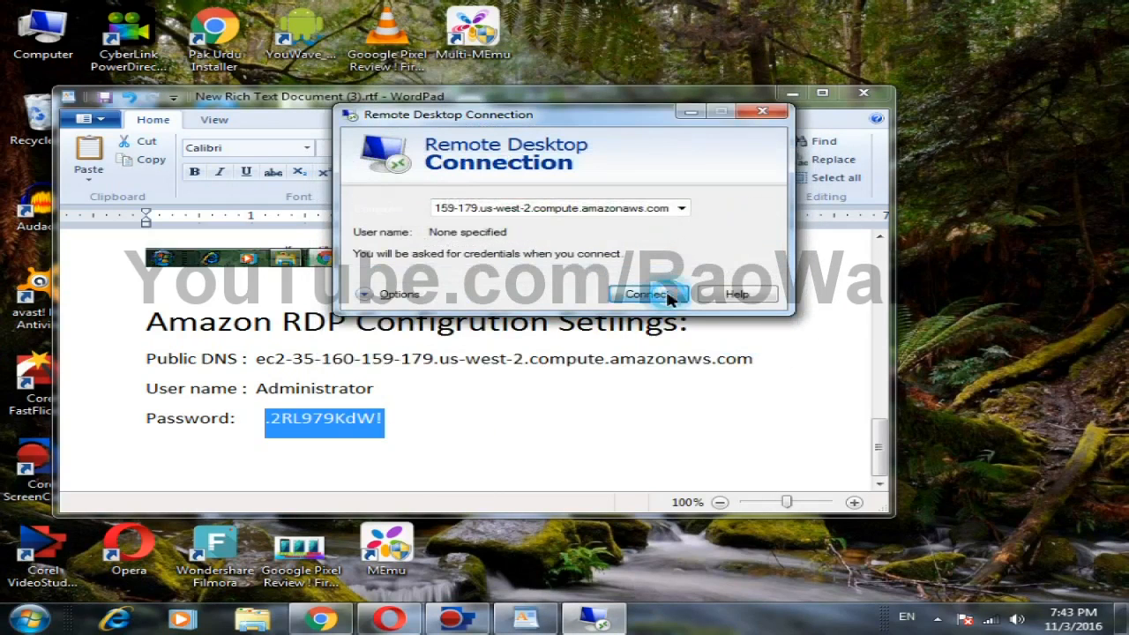
{"action": "left_click", "coordinate": [651, 295]}
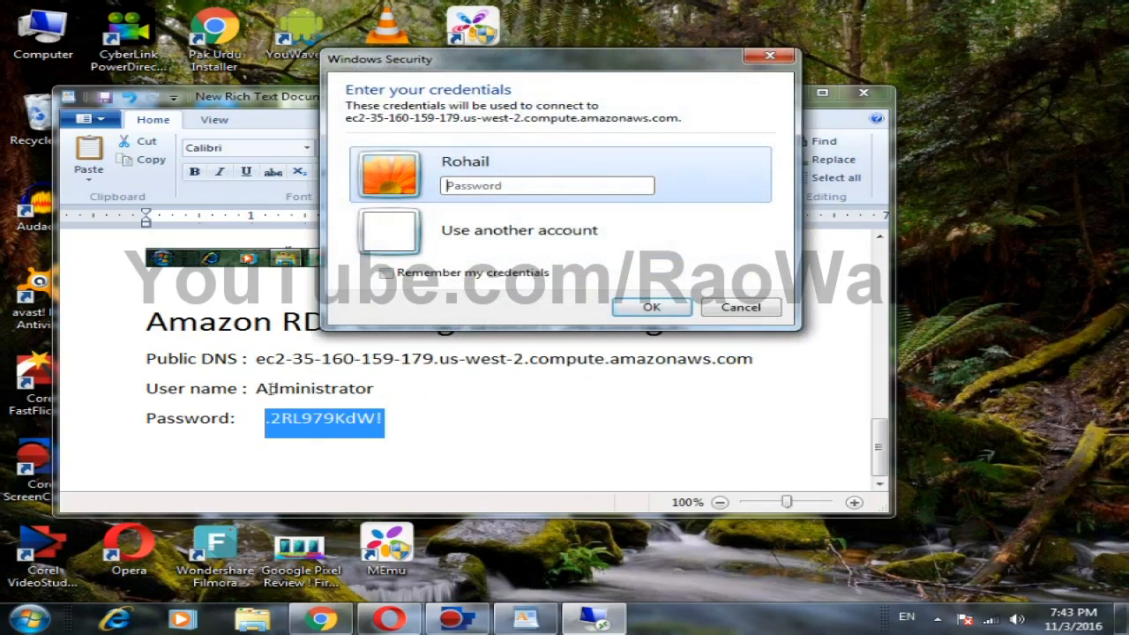
Sign in with another account, pasting Administrator as the user name.
{"action": "left_click", "coordinate": [259, 381]}
{"action": "left_click_drag", "start_coordinate": [256, 389], "coordinate": [417, 408]}
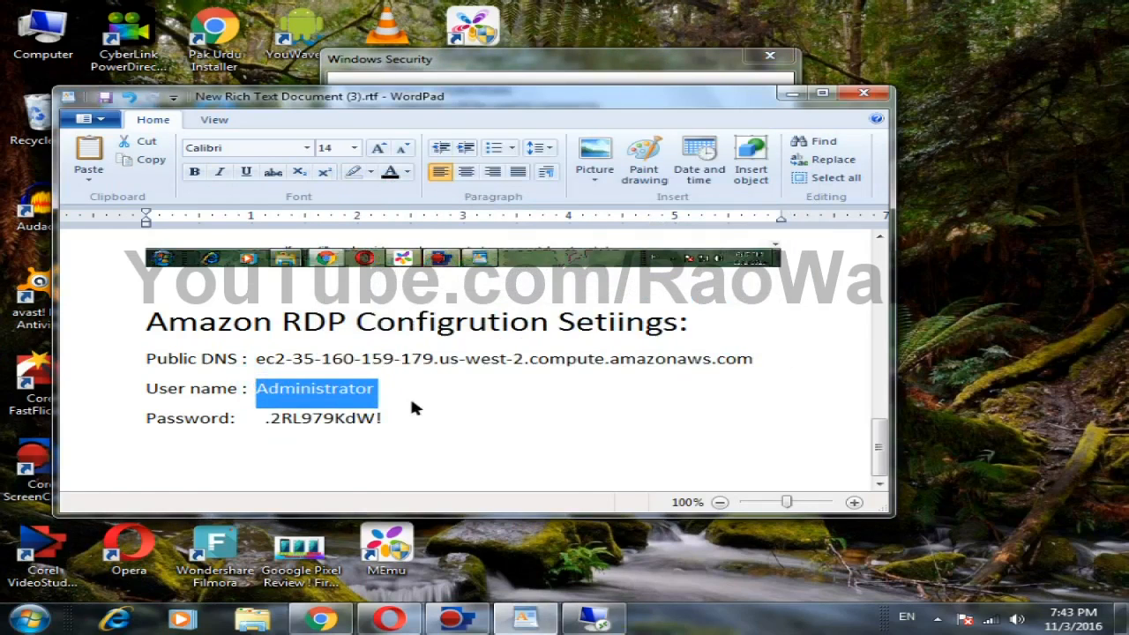
{"action": "left_click", "coordinate": [569, 55]}
{"action": "left_click", "coordinate": [505, 222]}
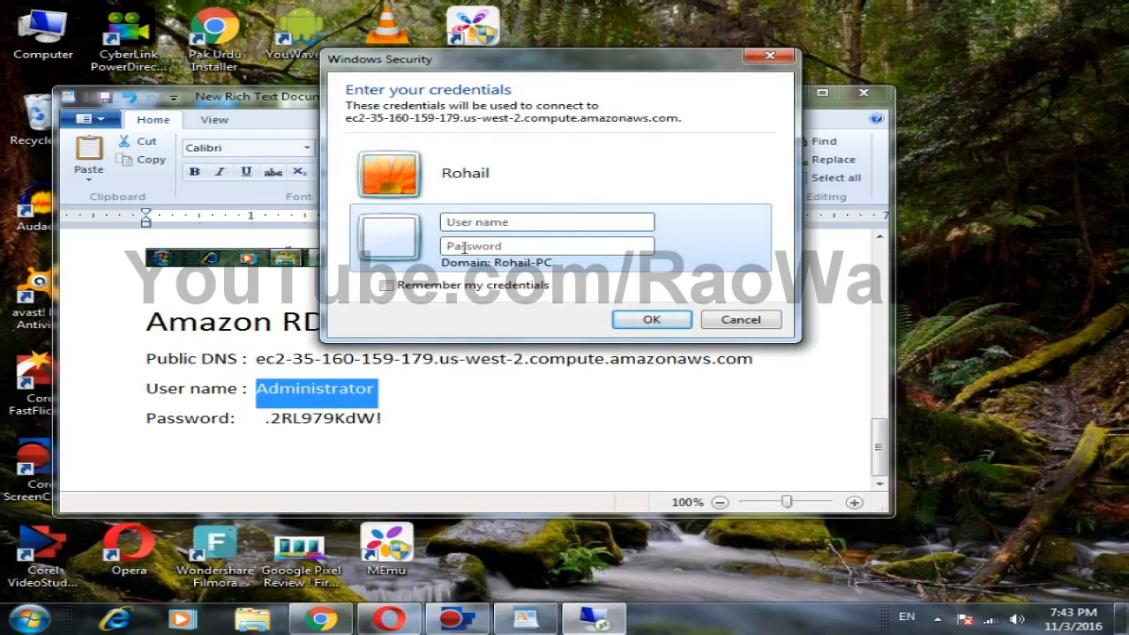
{"action": "key", "text": "ctrl+v"}
Paste the password copied from the notes and submit the credentials to connect.
{"action": "left_click", "coordinate": [404, 413]}
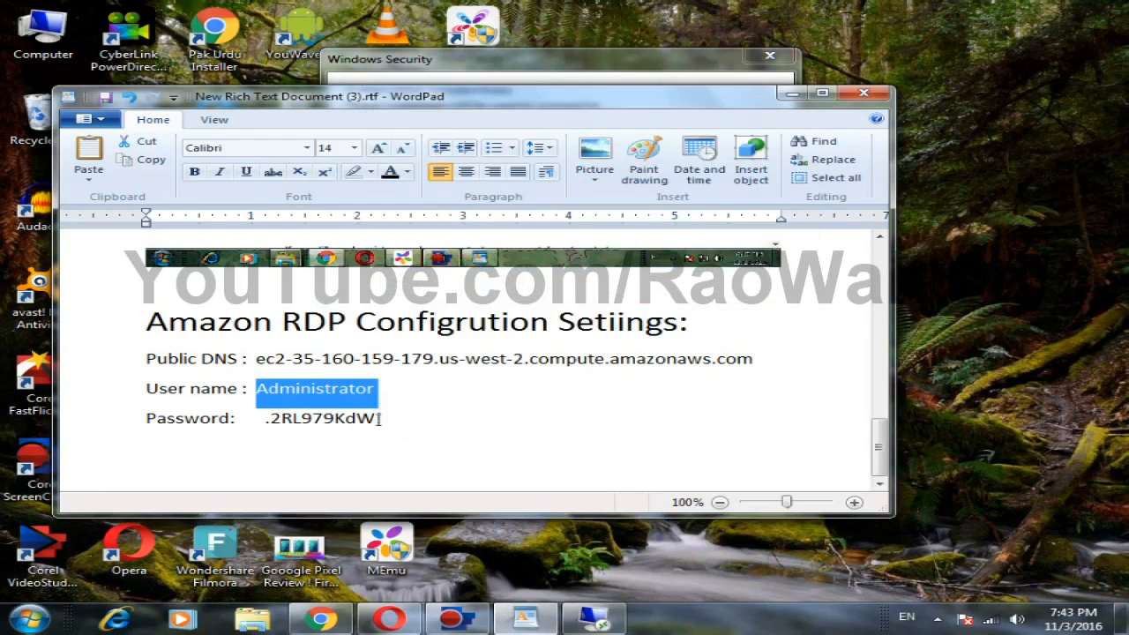
{"action": "left_click_drag", "start_coordinate": [254, 421], "coordinate": [396, 419]}
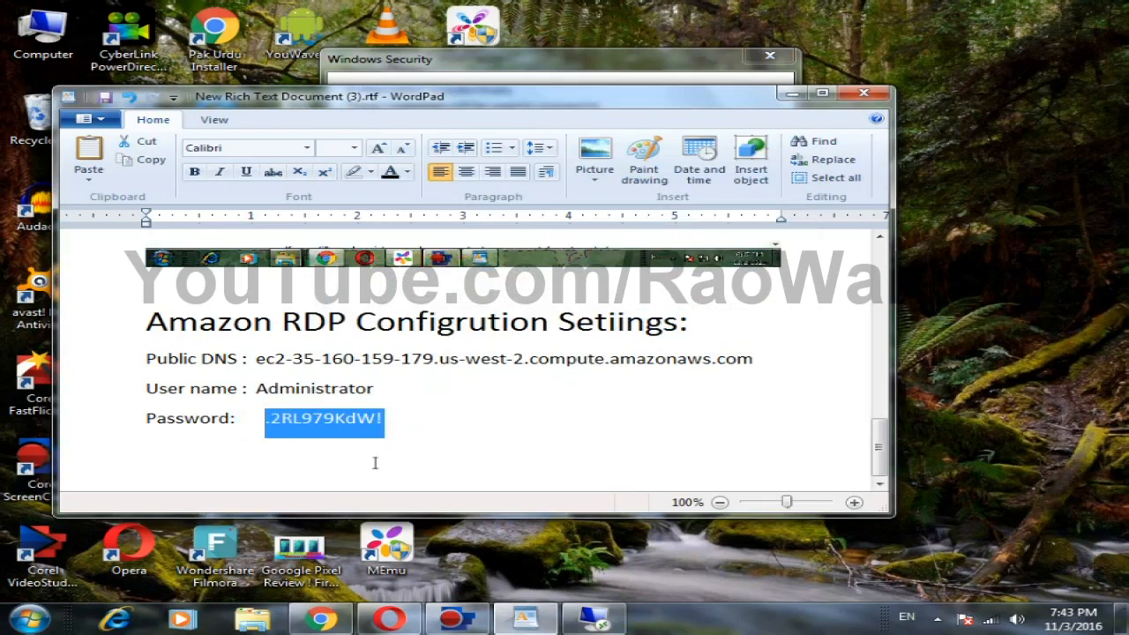
{"action": "left_click", "coordinate": [591, 617]}
{"action": "left_click", "coordinate": [470, 249]}
{"action": "key", "text": "ctrl+v"}
{"action": "left_click", "coordinate": [649, 319]}
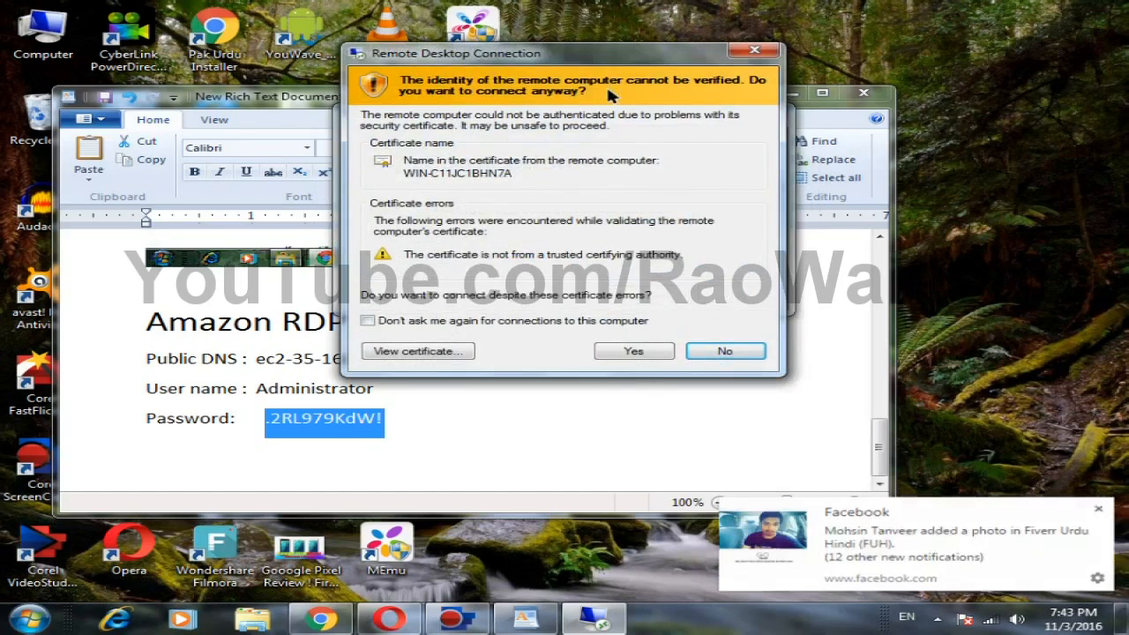
Tick Don't ask me again, accept the certificate with Yes, and maximize the remote desktop window.
{"action": "left_click", "coordinate": [440, 323]}
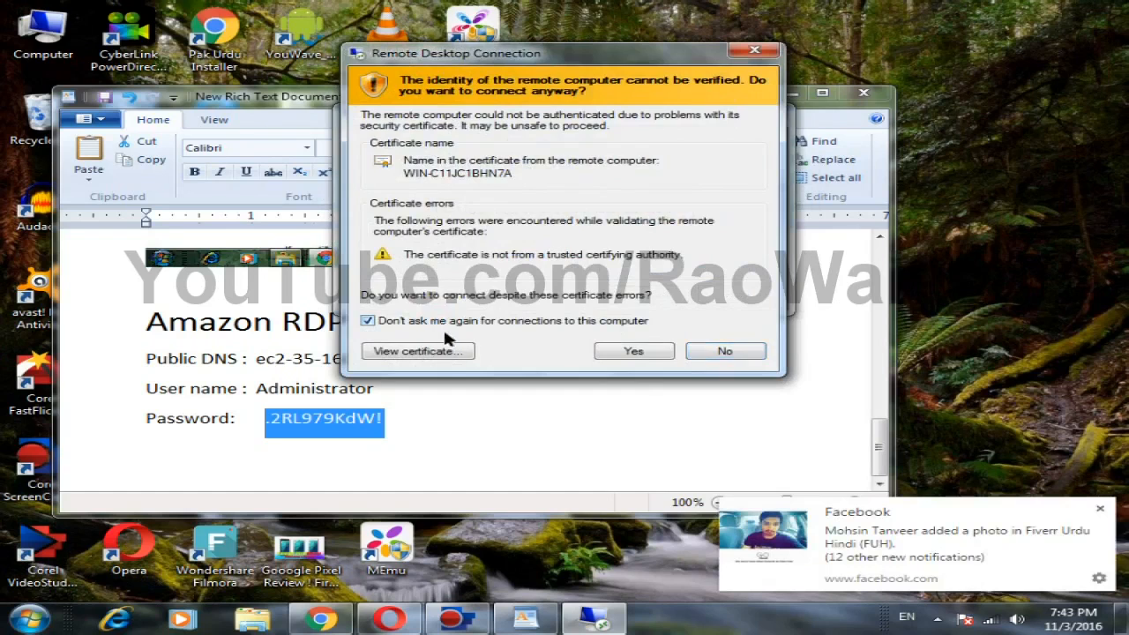
{"action": "left_click", "coordinate": [633, 351]}
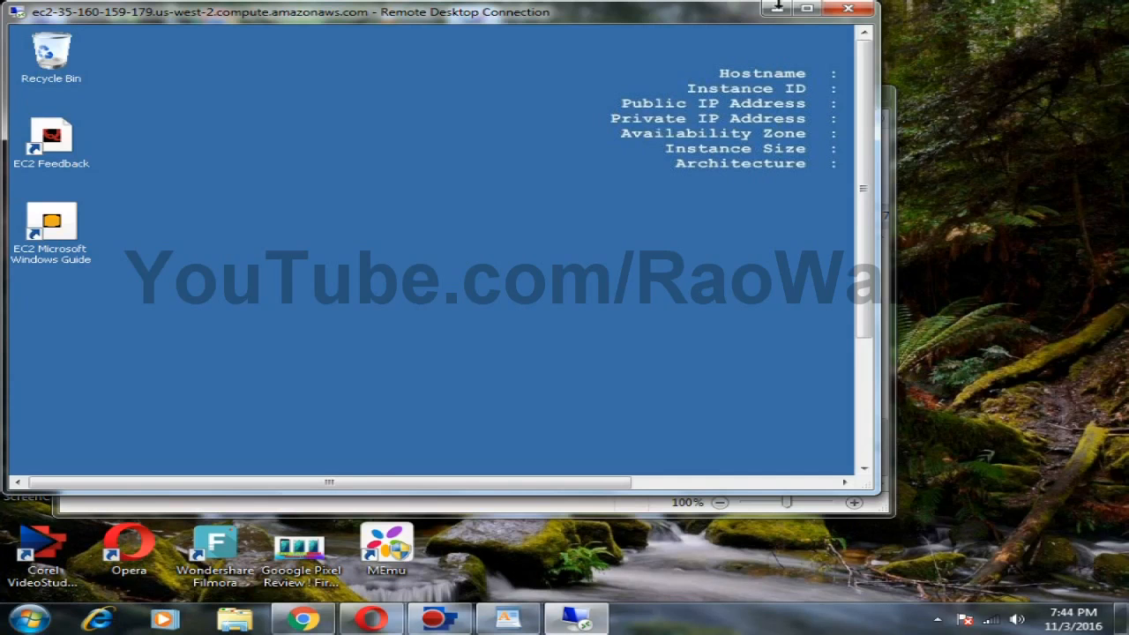
{"action": "left_click", "coordinate": [805, 10]}
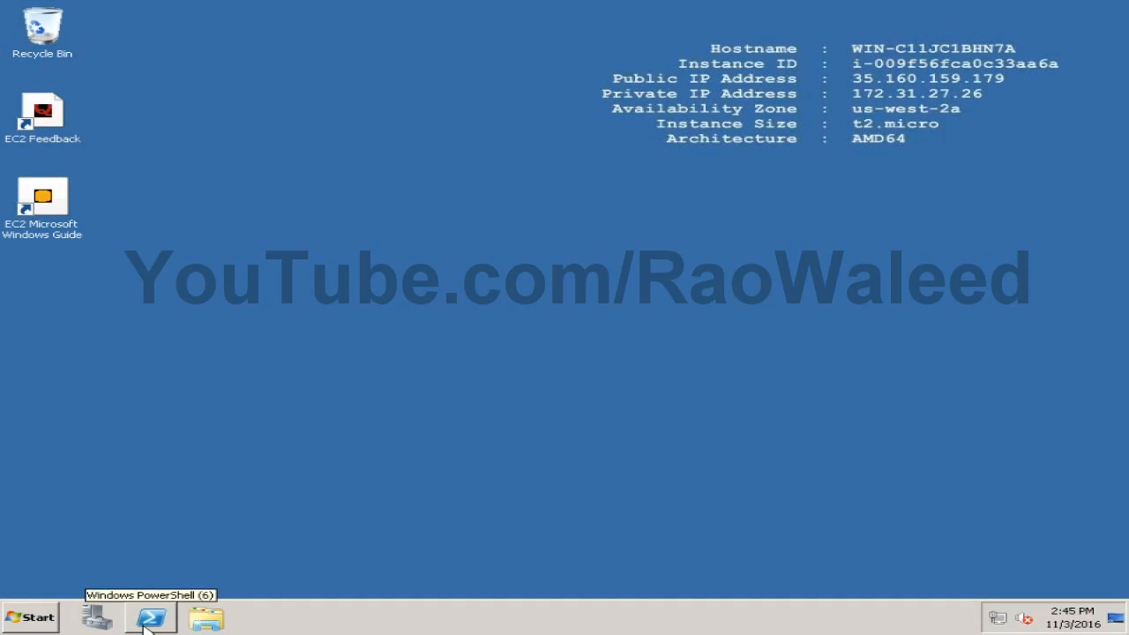
Browse the remote Start menu, then launch Server Manager from the taskbar.
{"action": "left_click", "coordinate": [16, 620]}
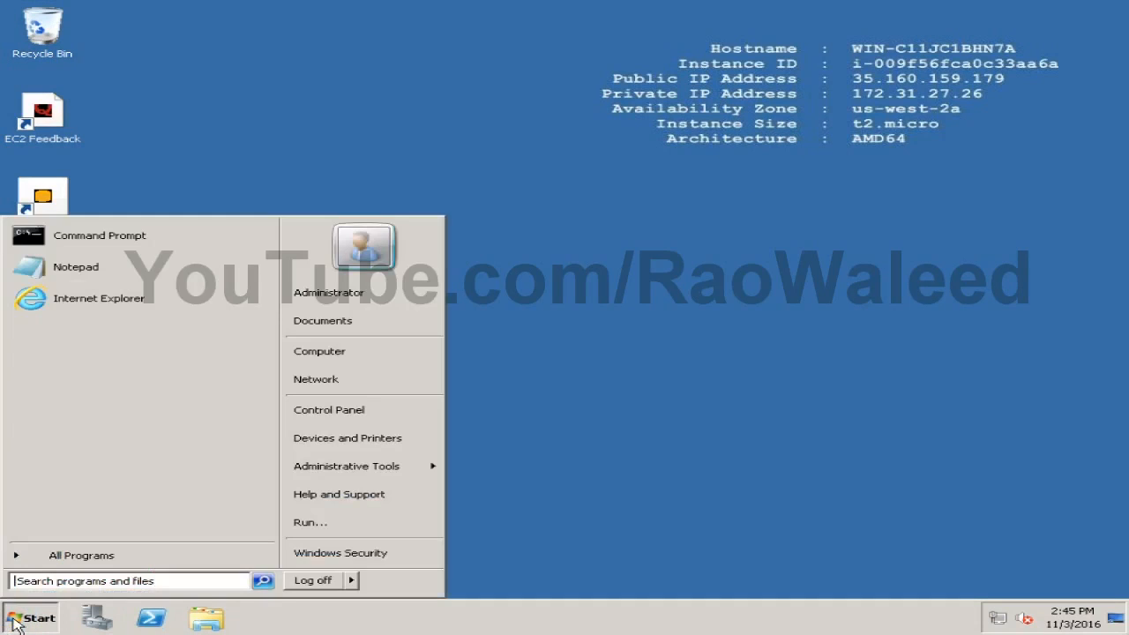
{"action": "left_click", "coordinate": [99, 616]}
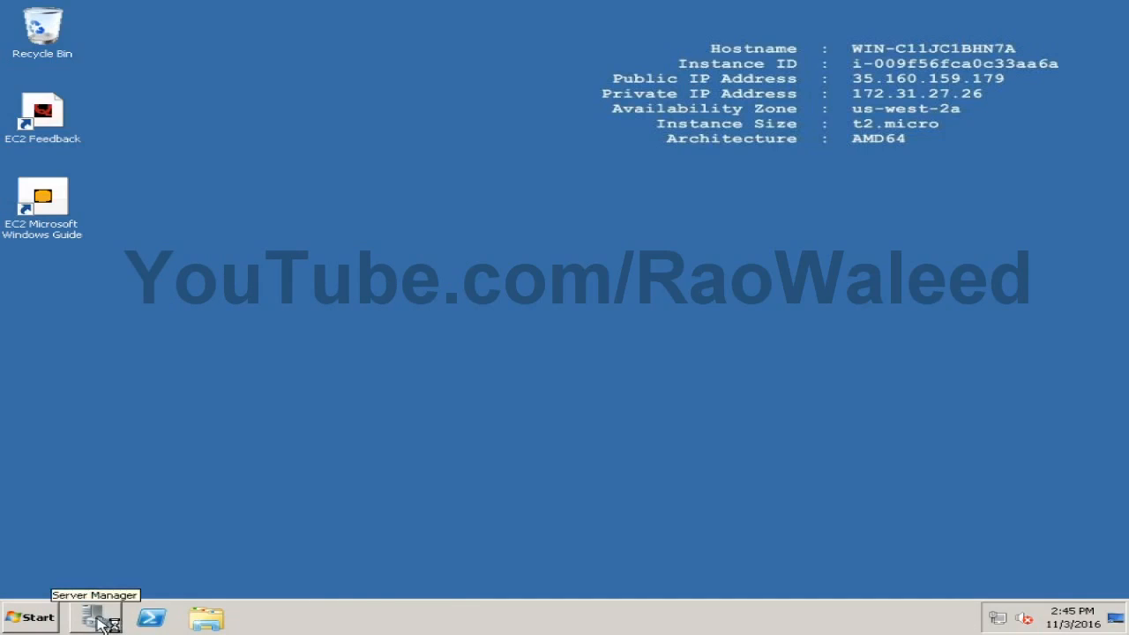
{"action": "left_click", "coordinate": [35, 617]}
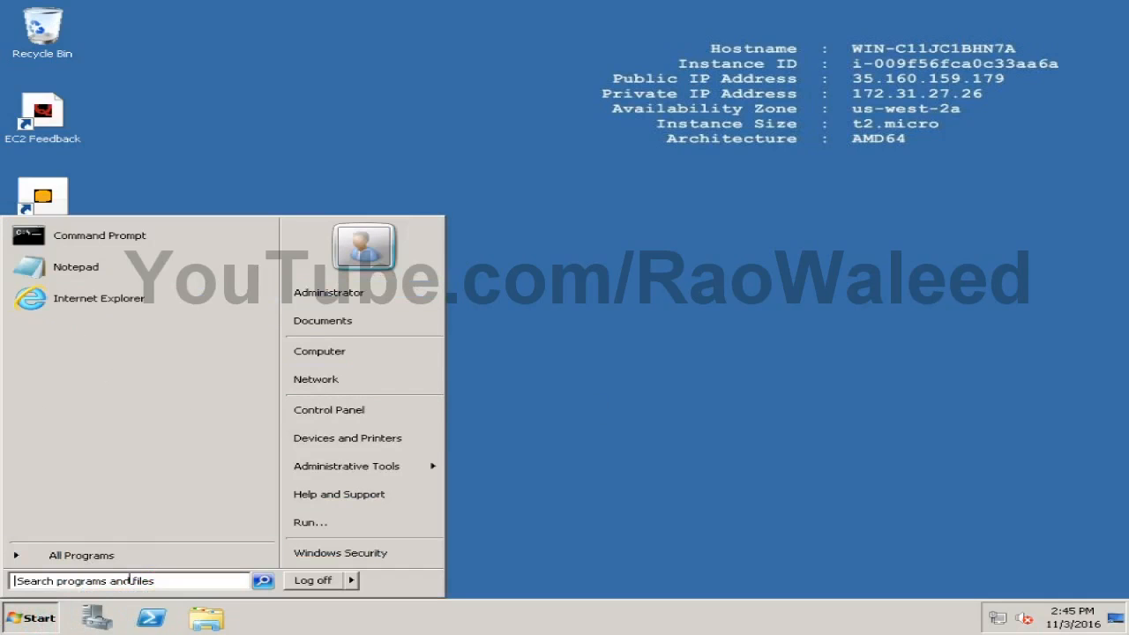
{"action": "left_click", "coordinate": [82, 555]}
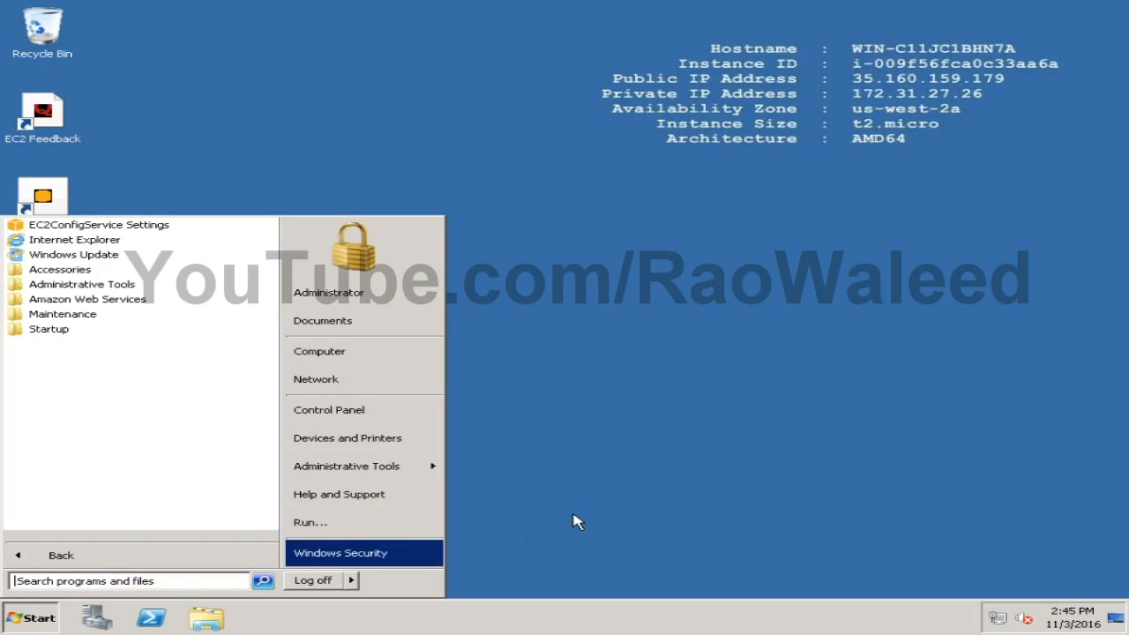
{"action": "left_click", "coordinate": [574, 521]}
{"action": "left_click", "coordinate": [102, 617]}
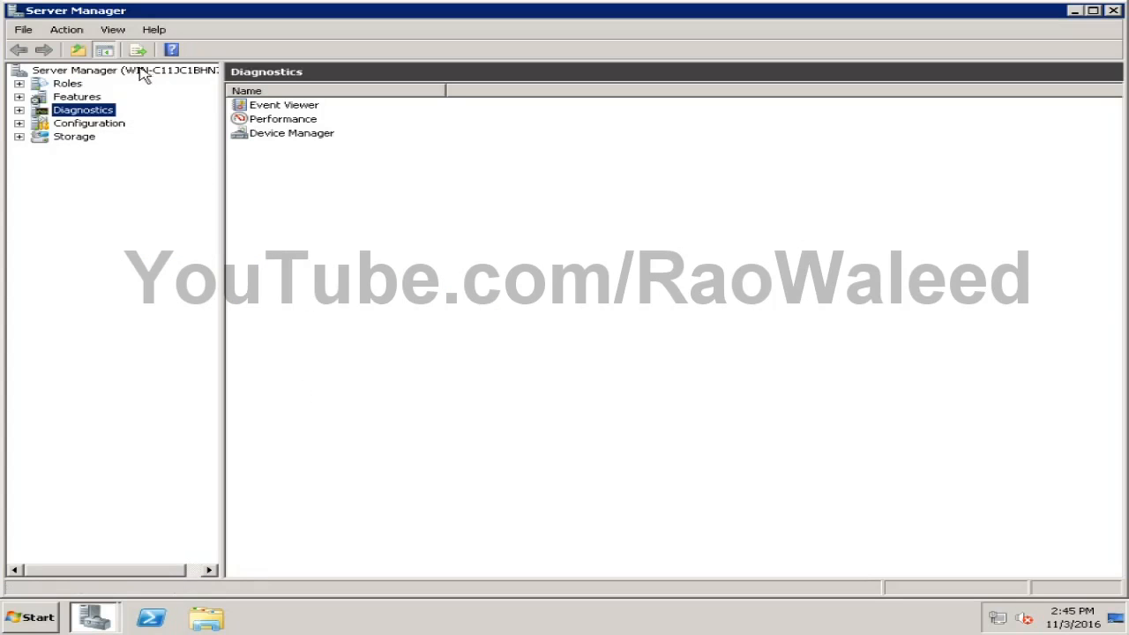
Select the Server Manager root node and scroll to Security Information showing IE ESC on.
{"action": "left_click", "coordinate": [93, 72]}
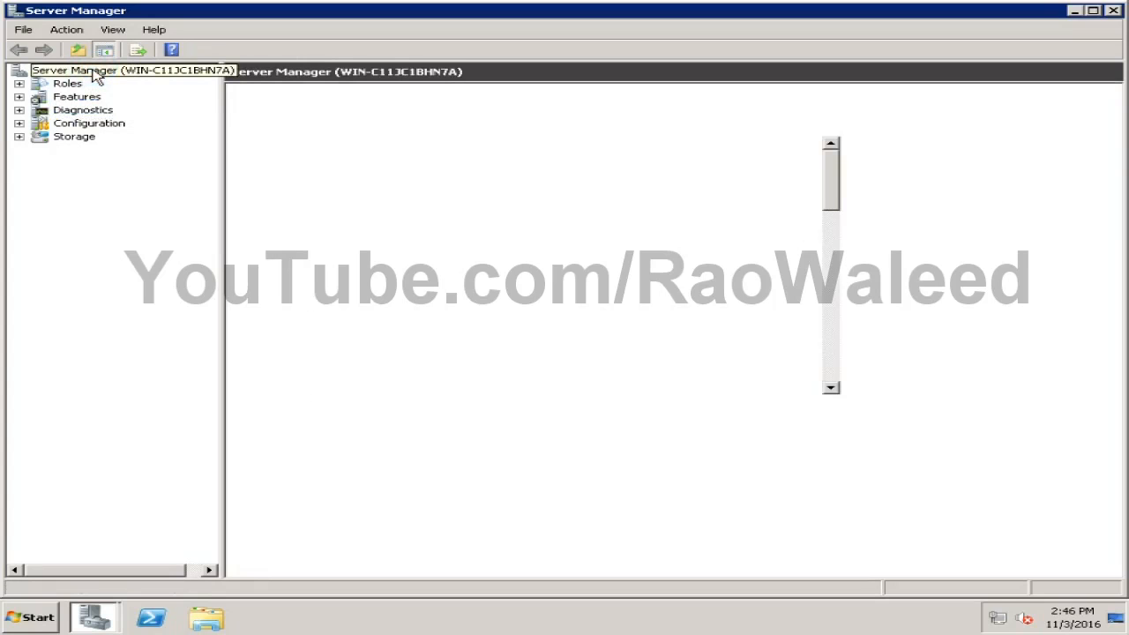
{"action": "left_click", "coordinate": [831, 185]}
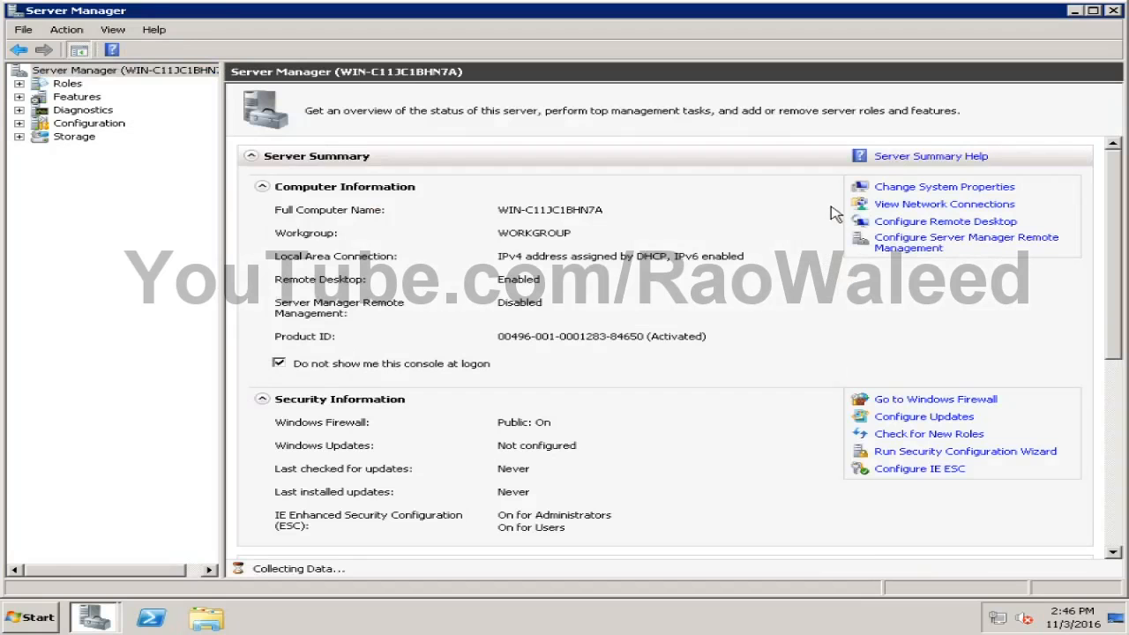
{"action": "left_click_drag", "start_coordinate": [1111, 247], "coordinate": [1118, 496]}
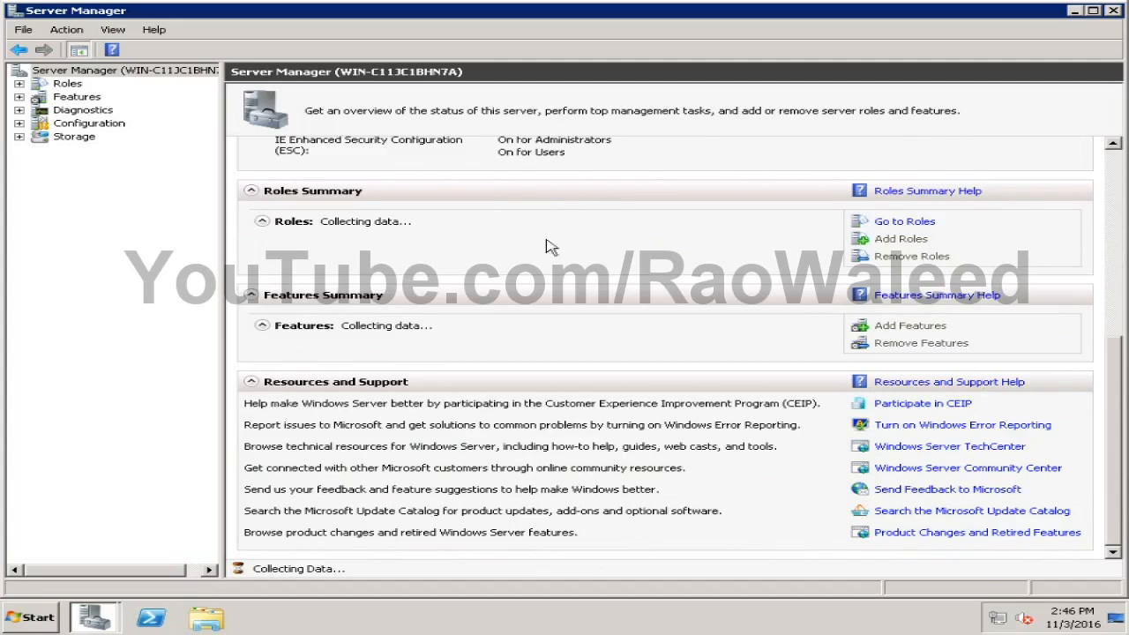
{"action": "left_click", "coordinate": [1114, 145]}
{"action": "left_click", "coordinate": [1114, 146]}
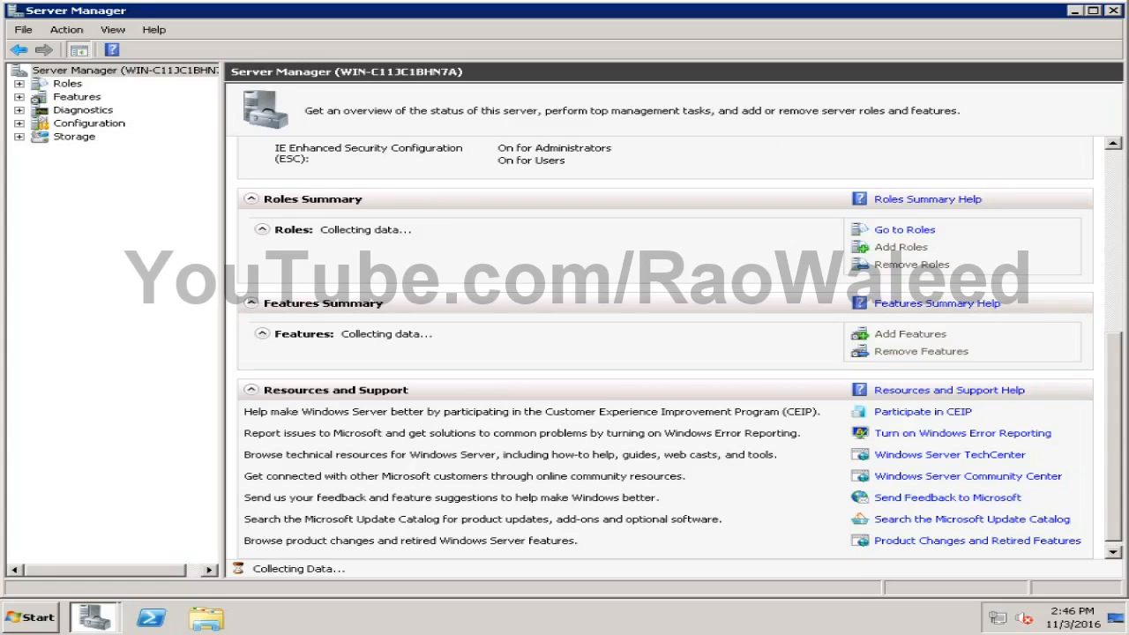
{"action": "left_click", "coordinate": [1113, 144]}
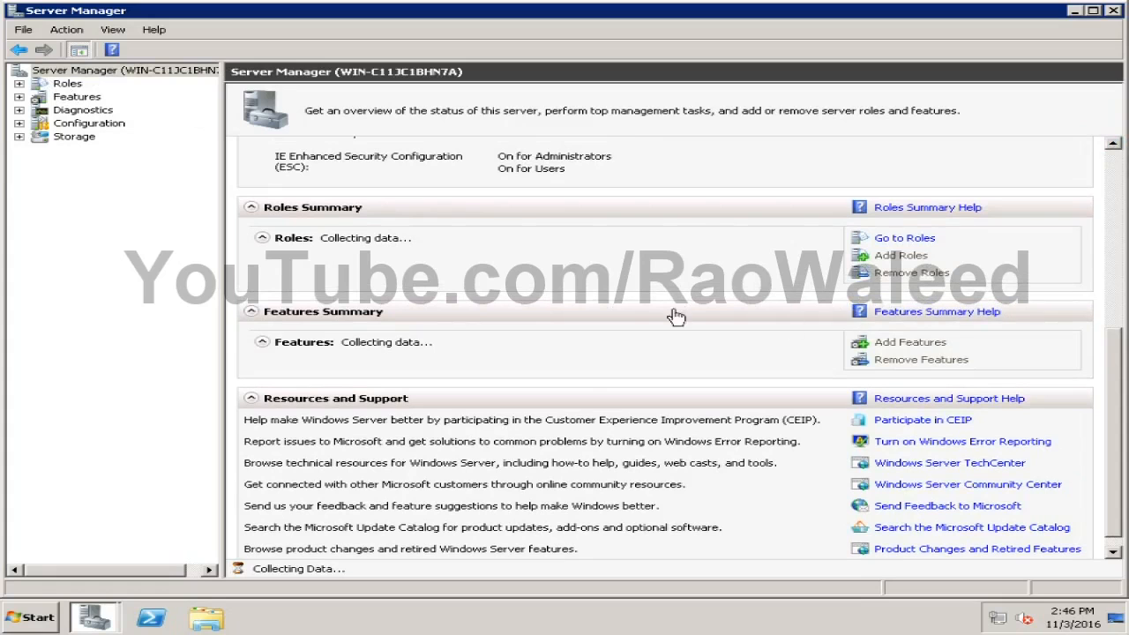
{"action": "left_click", "coordinate": [1113, 144]}
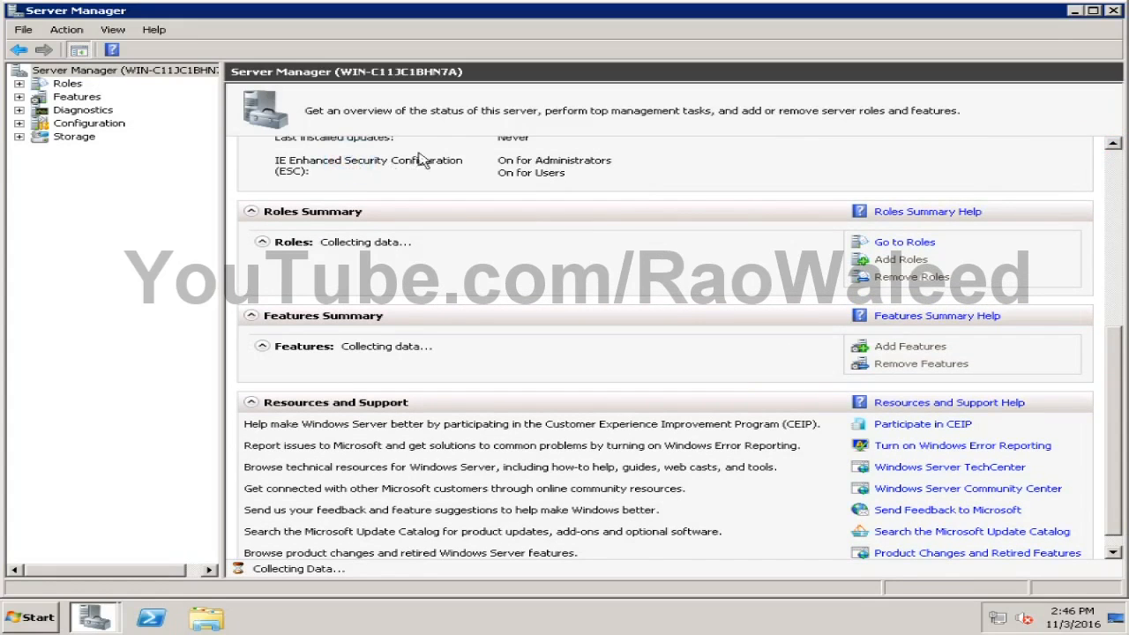
{"action": "left_click_drag", "start_coordinate": [1118, 377], "coordinate": [1122, 313]}
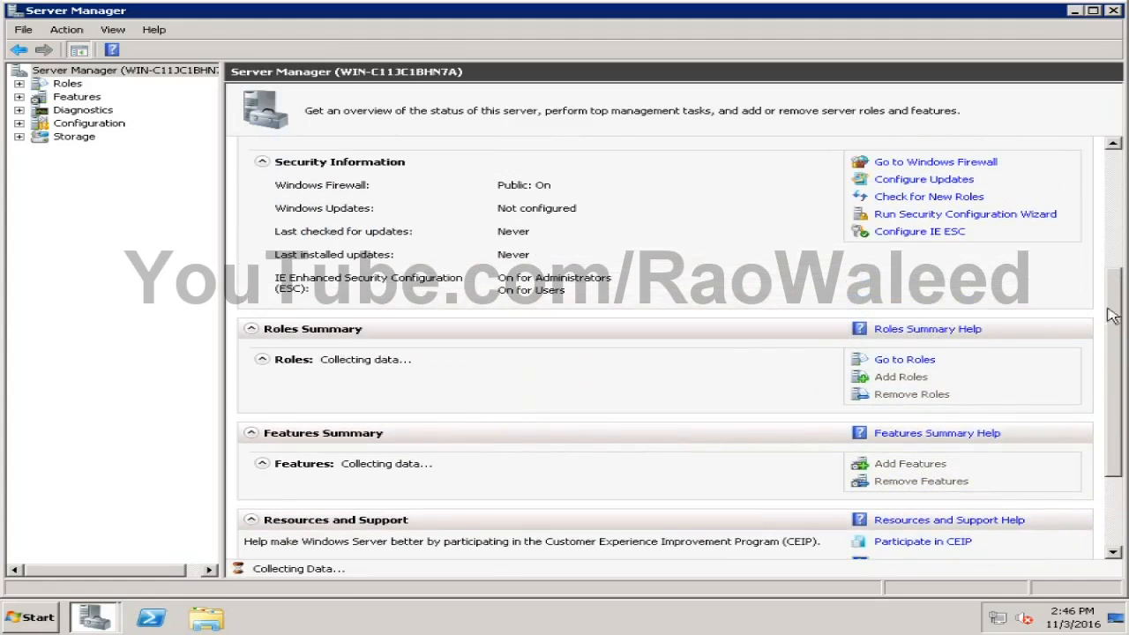
Set IE ESC to Off for Administrators and Users, confirm with OK, and close Server Manager.
{"action": "left_click", "coordinate": [935, 234]}
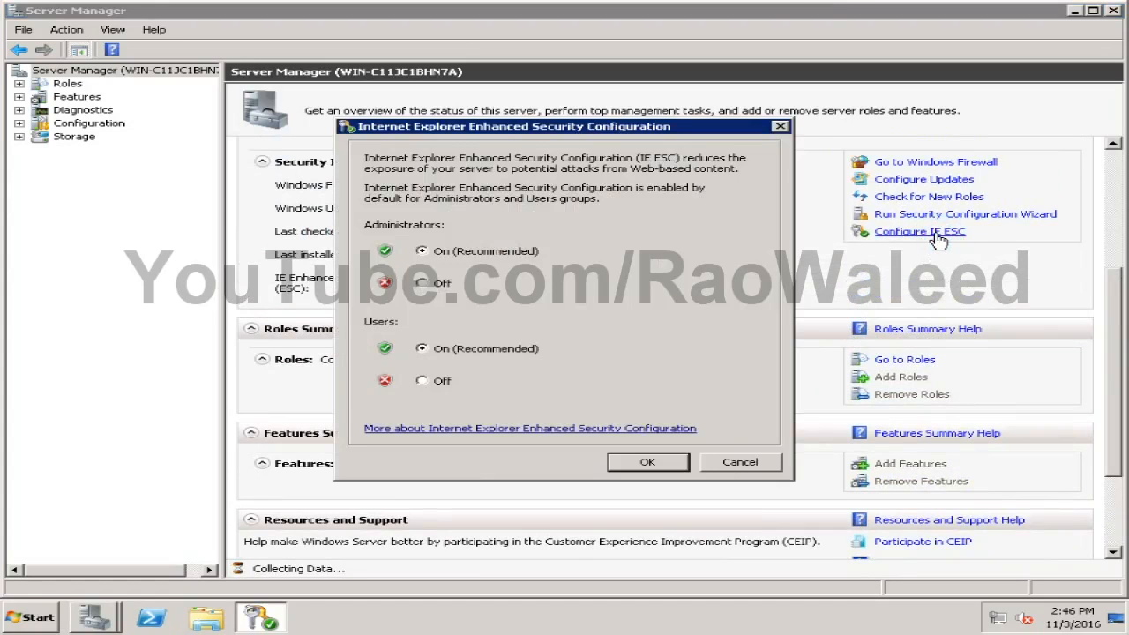
{"action": "left_click", "coordinate": [422, 282]}
{"action": "left_click", "coordinate": [422, 380]}
{"action": "left_click", "coordinate": [652, 468]}
{"action": "left_click", "coordinate": [652, 469]}
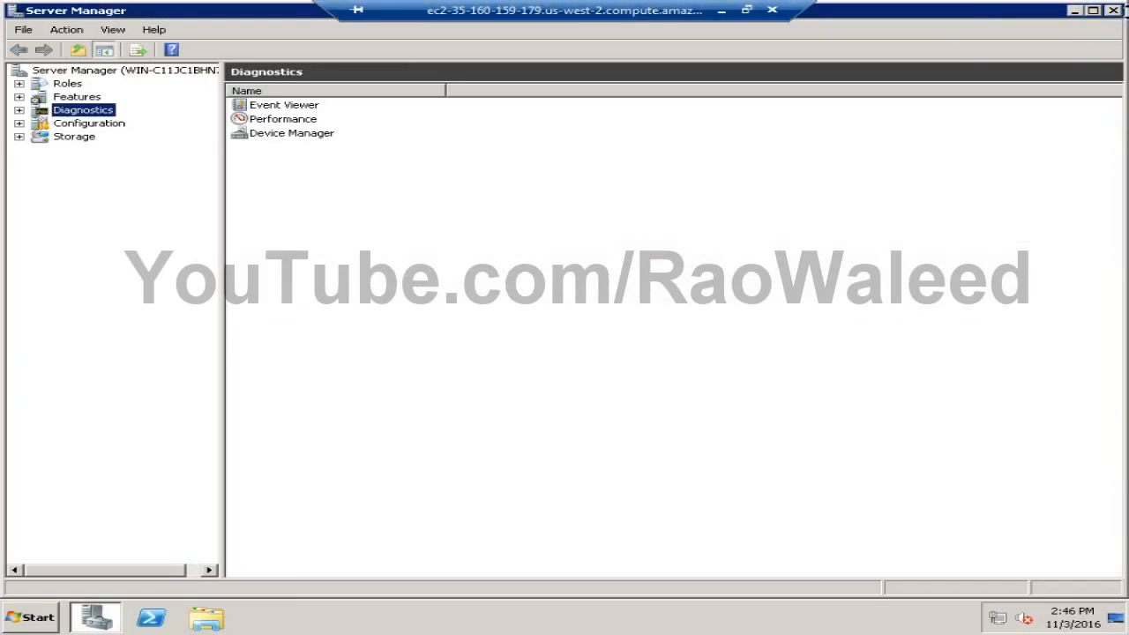
{"action": "left_click", "coordinate": [1109, 11]}
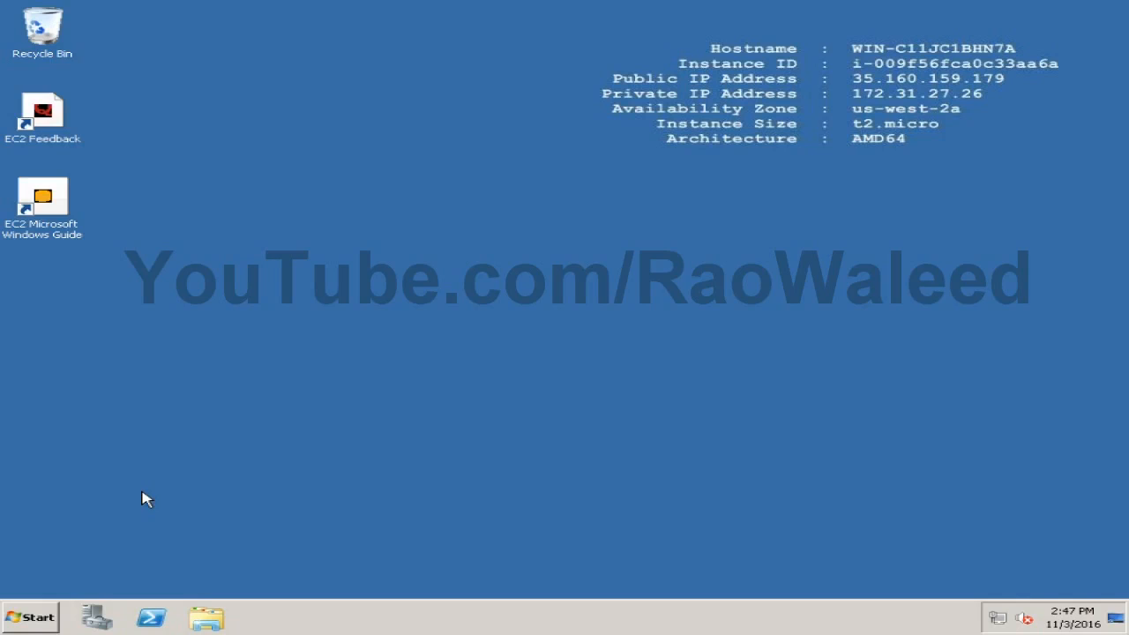
Launch Internet Explorer from Start and search Bing for 'google chrome'.
{"action": "left_click", "coordinate": [10, 622]}
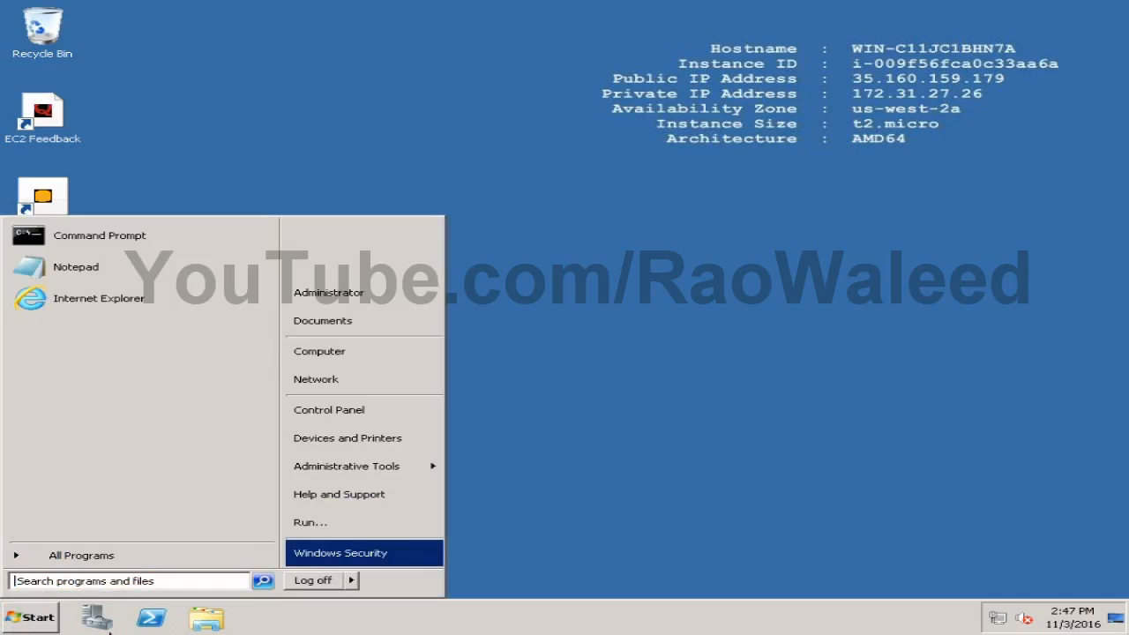
{"action": "left_click", "coordinate": [101, 297]}
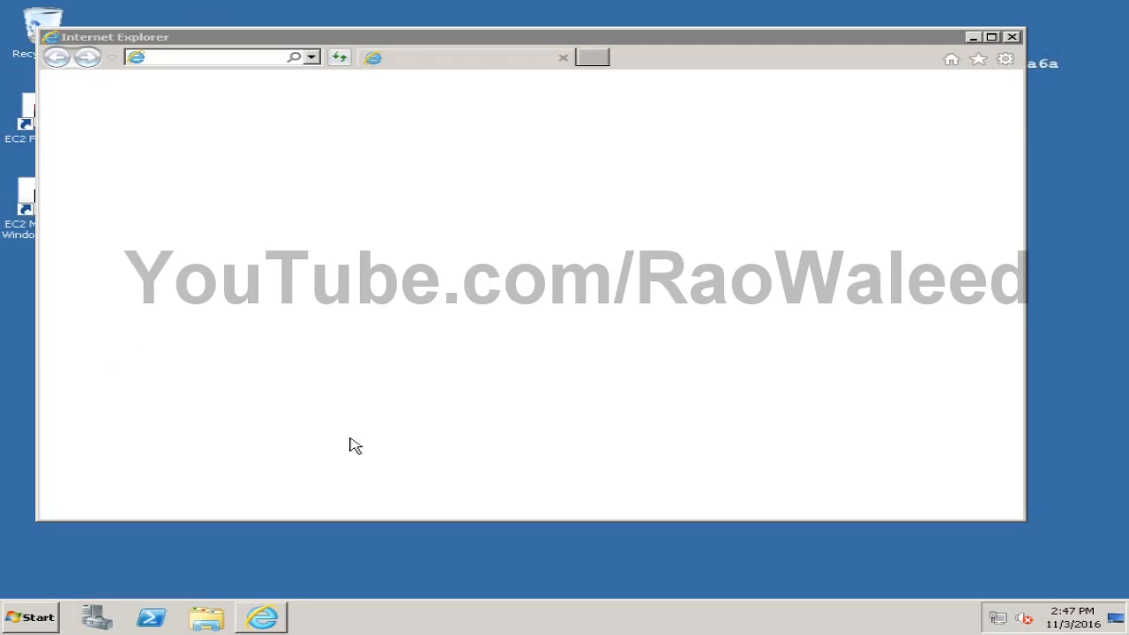
{"action": "left_click", "coordinate": [191, 61]}
{"action": "type", "text": "g"}
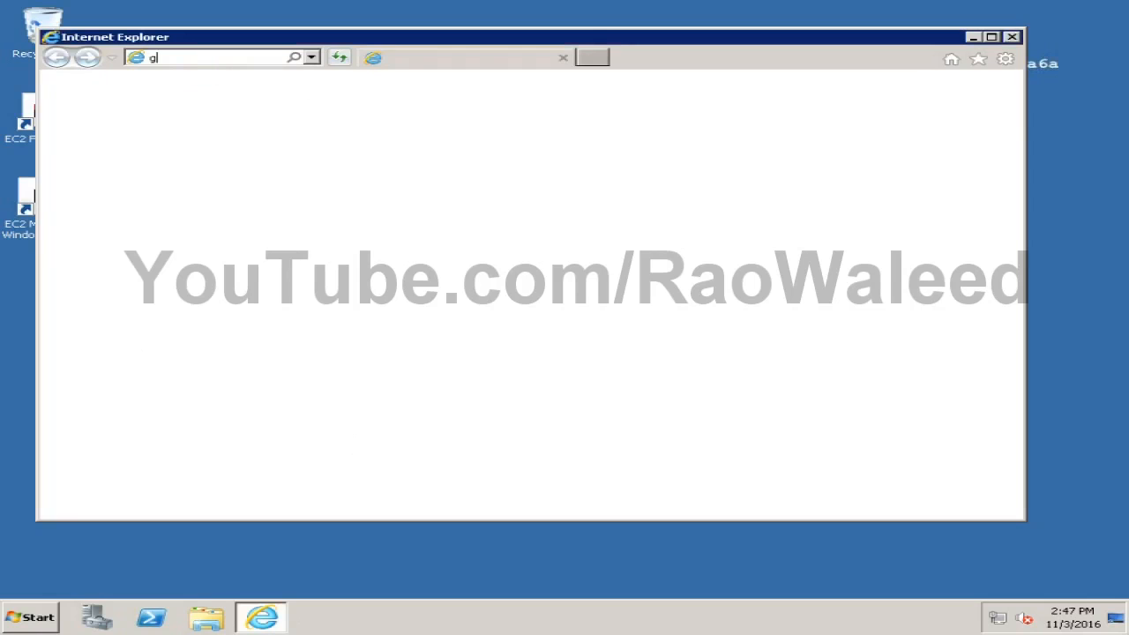
{"action": "type", "text": "oogle chr"}
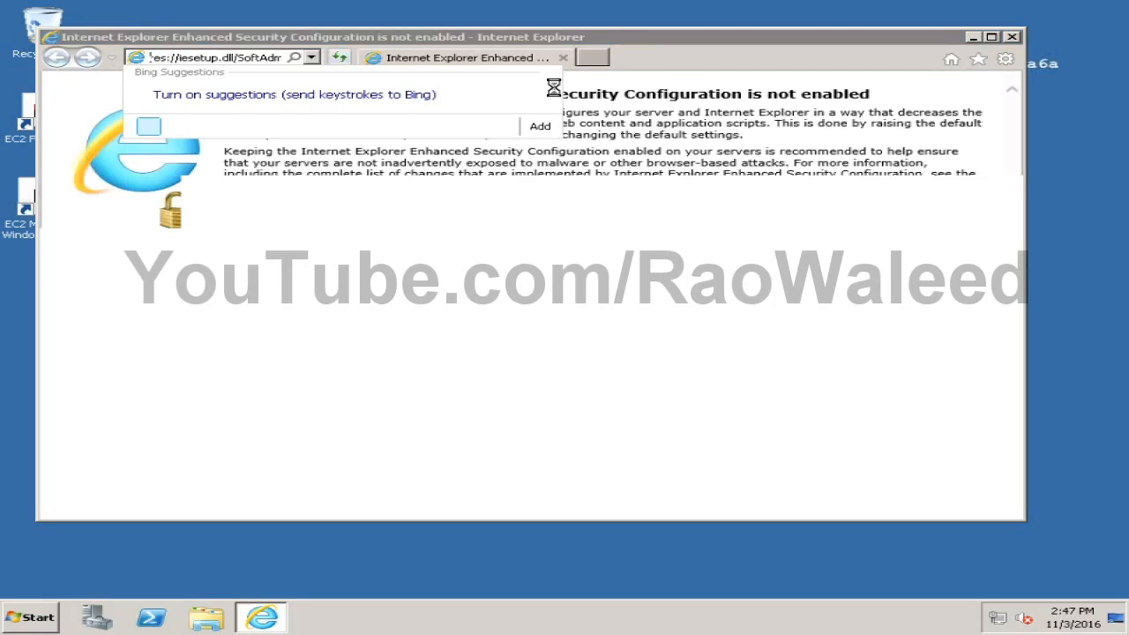
{"action": "left_click", "coordinate": [213, 59]}
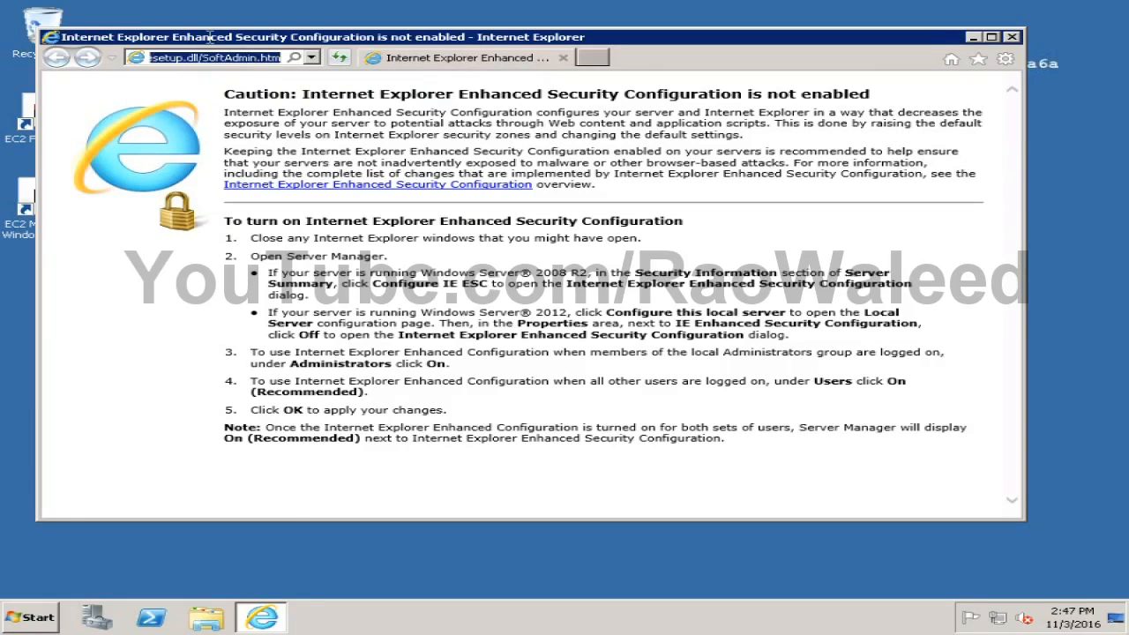
{"action": "type", "text": "google "}
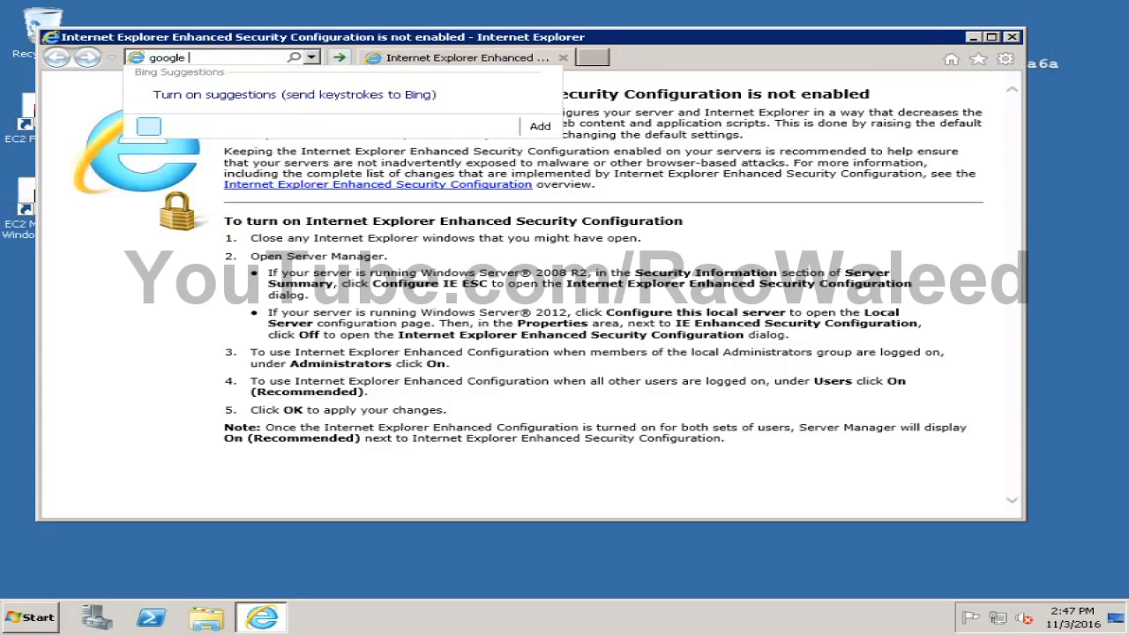
{"action": "type", "text": "chrome"}
{"action": "key", "text": "Return"}
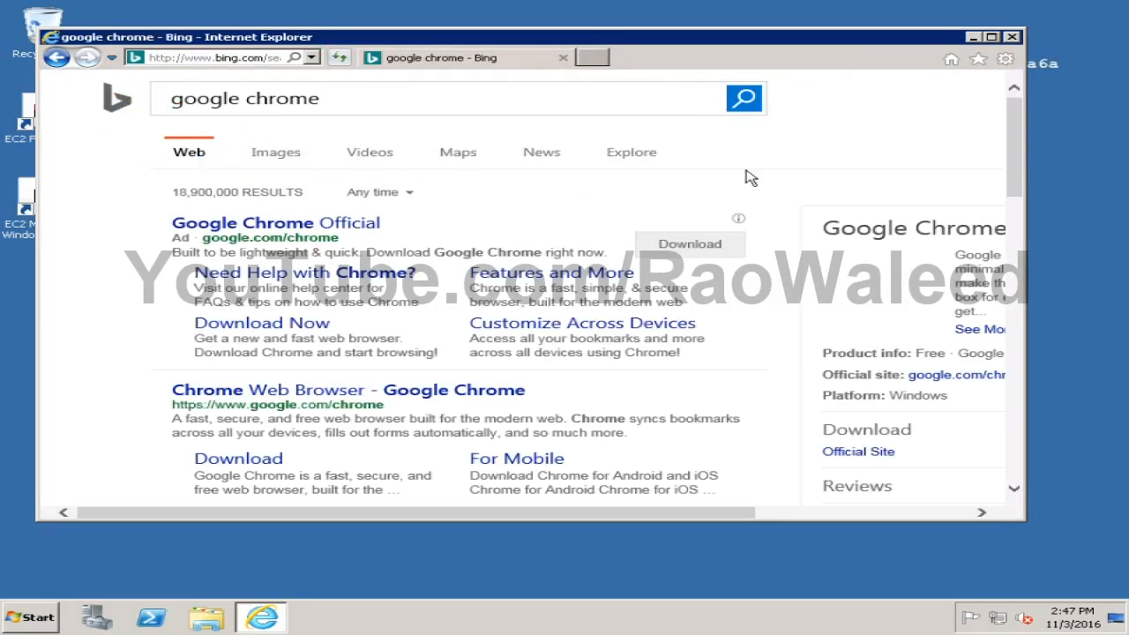
Open the Chrome download result, choose Download Chrome, and Accept and Install the terms.
{"action": "left_click", "coordinate": [253, 326]}
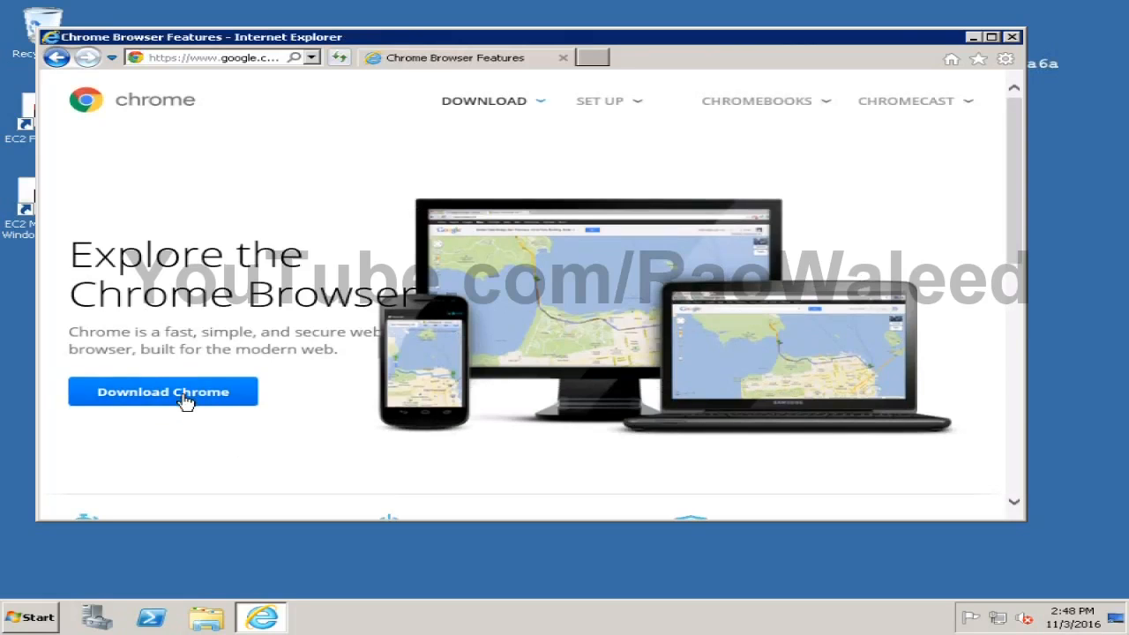
{"action": "left_click", "coordinate": [187, 401]}
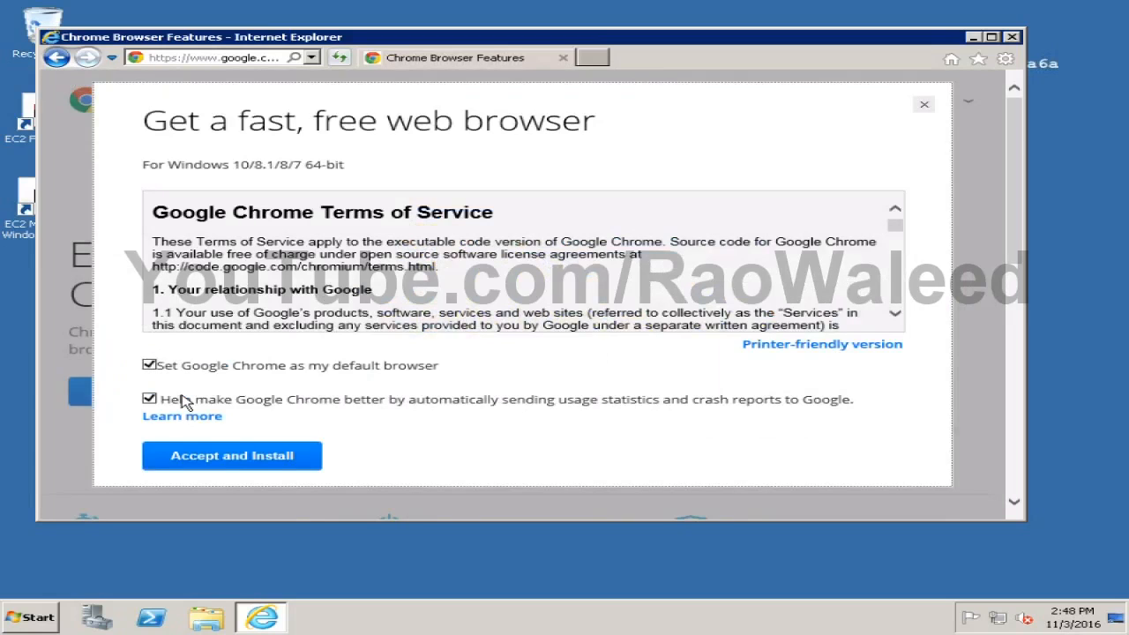
{"action": "left_click", "coordinate": [216, 460]}
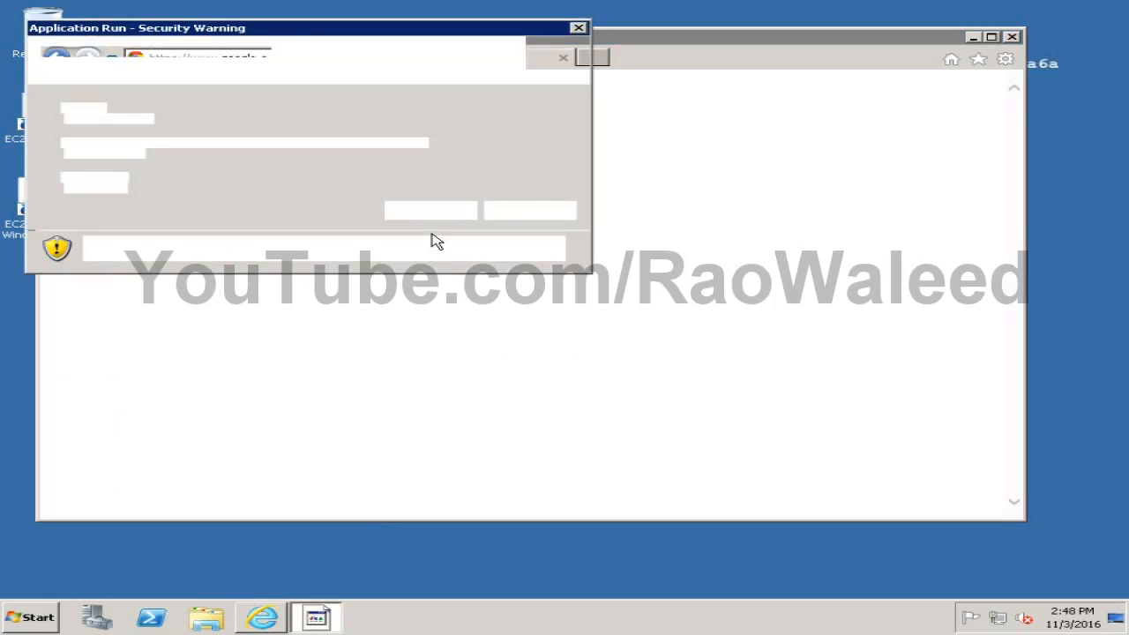
Run the downloaded Chrome installer from the security warning and let it finish installing.
{"action": "left_click", "coordinate": [405, 213]}
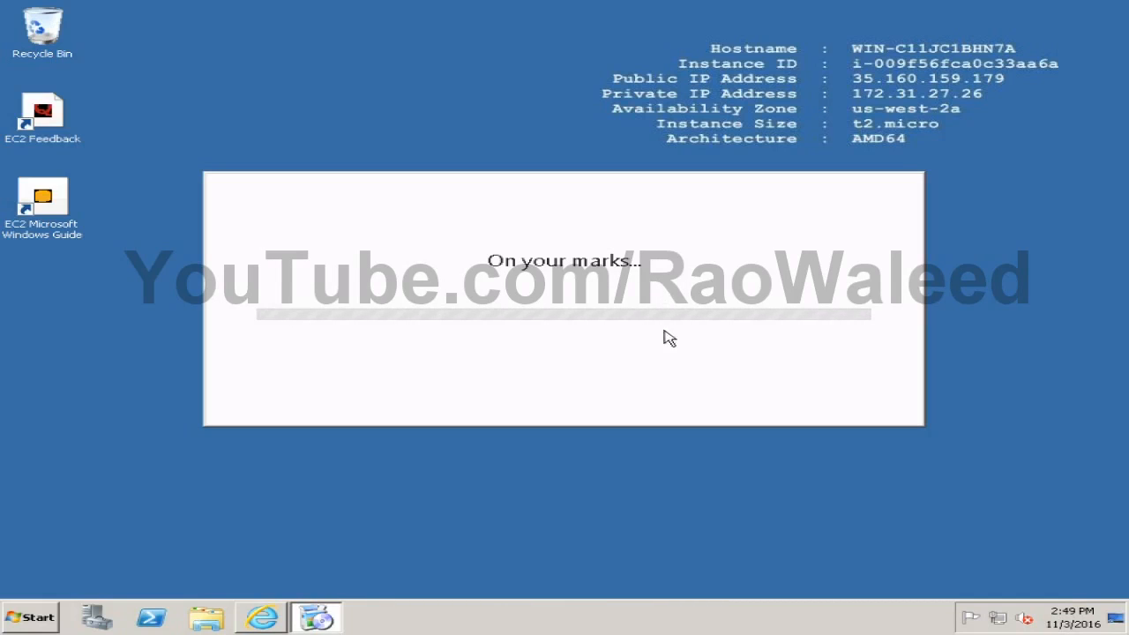
{"action": "mouse_move", "coordinate": [637, 6]}
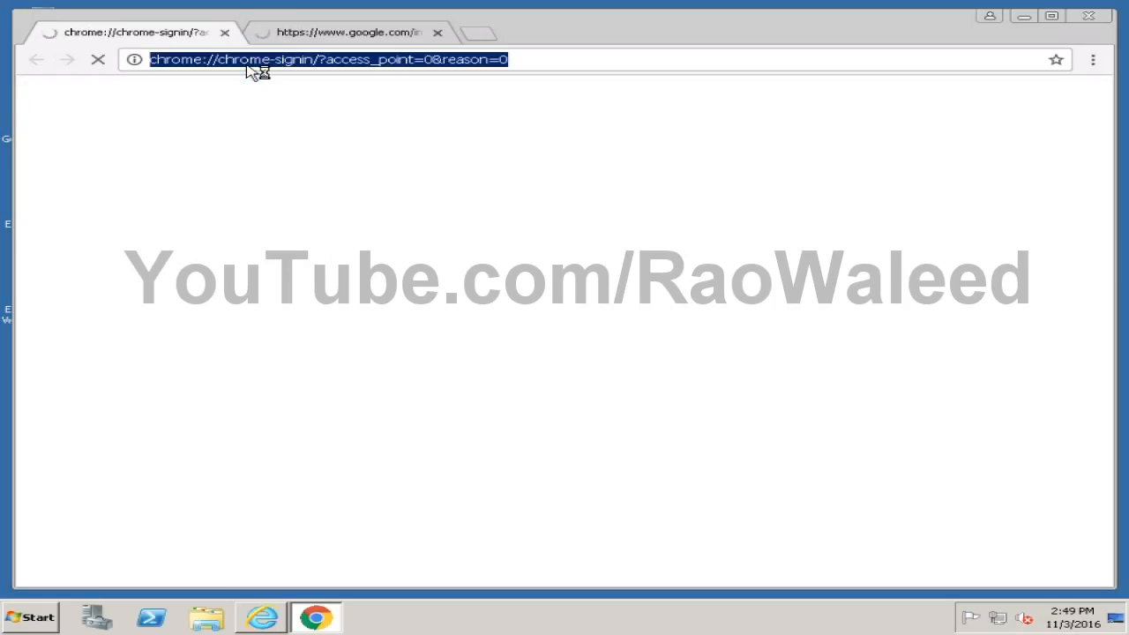
Search Google for 'speed test', open the Speedtest.net result, and maximize the Chrome window.
{"action": "type", "text": "speed"}
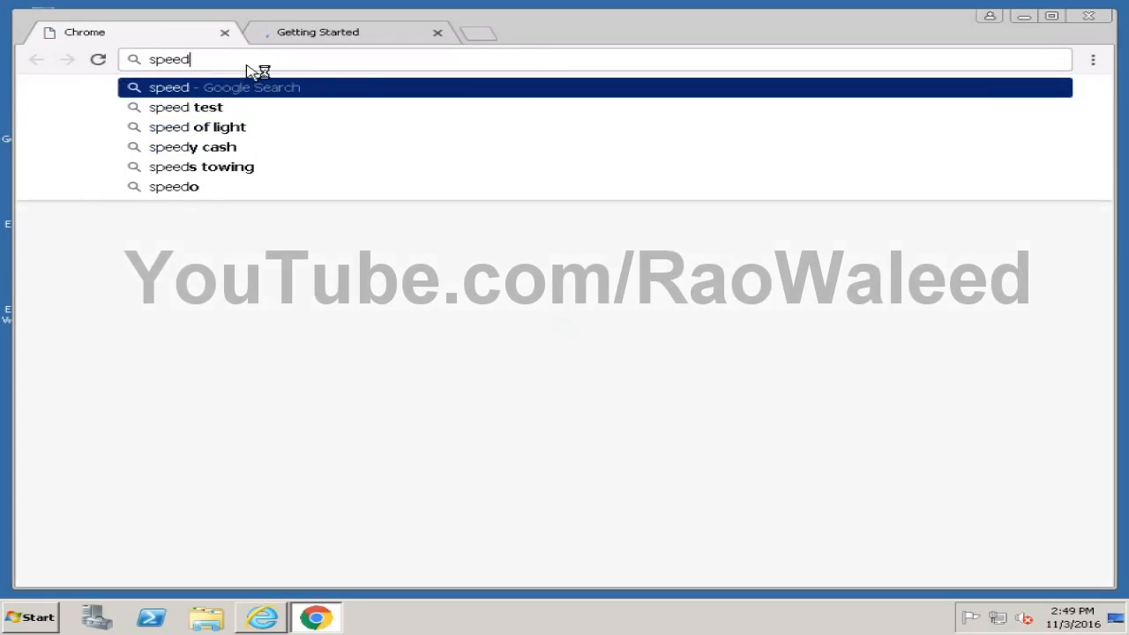
{"action": "key", "text": "Down"}
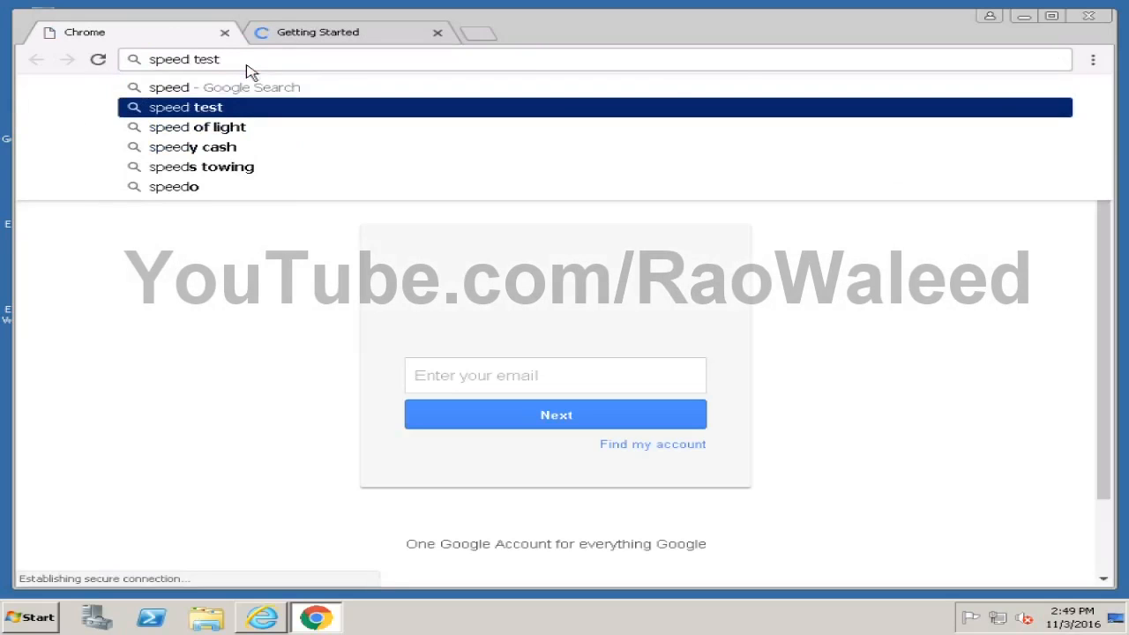
{"action": "key", "text": "BackSpace"}
{"action": "key", "text": "Return"}
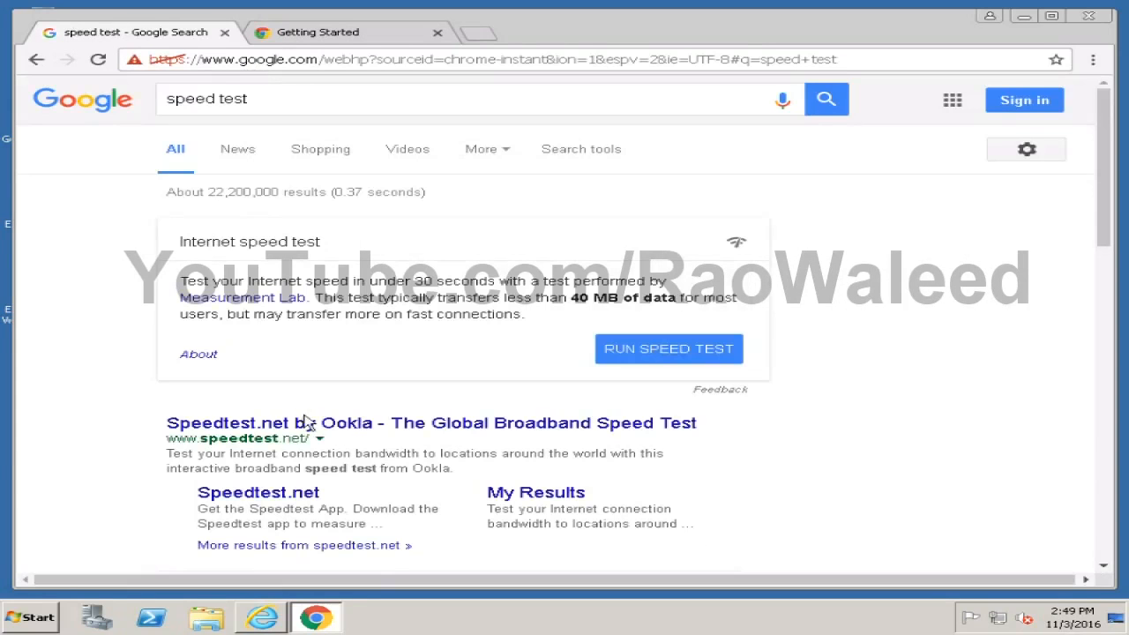
{"action": "left_click", "coordinate": [300, 423]}
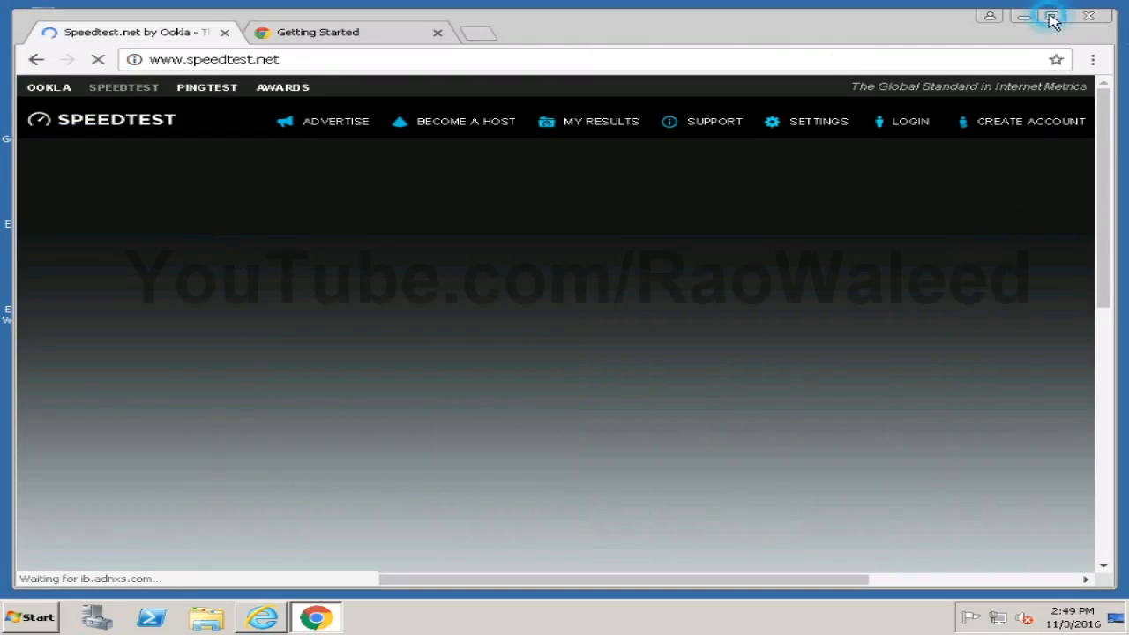
{"action": "left_click", "coordinate": [1052, 18]}
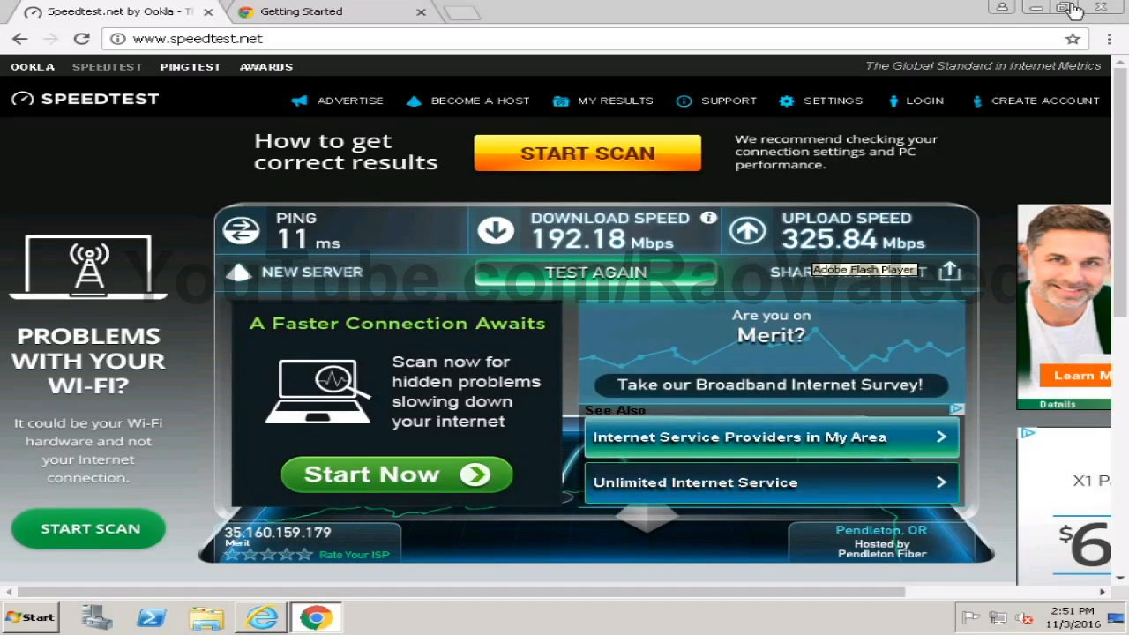
{"action": "mouse_move", "coordinate": [622, 3]}
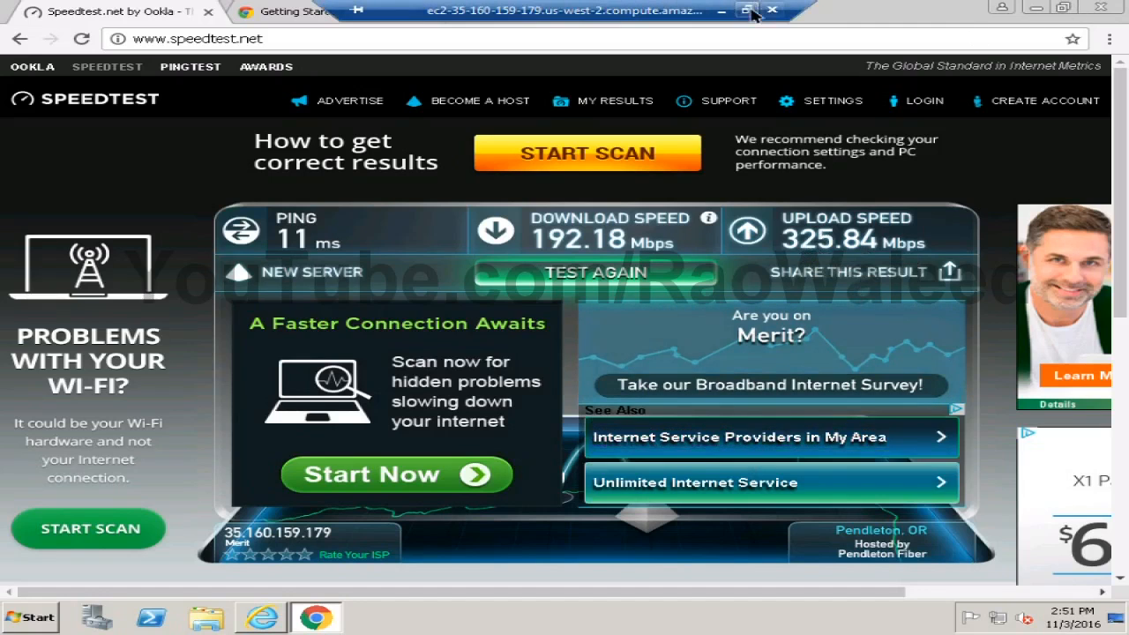
{"action": "left_click", "coordinate": [747, 10]}
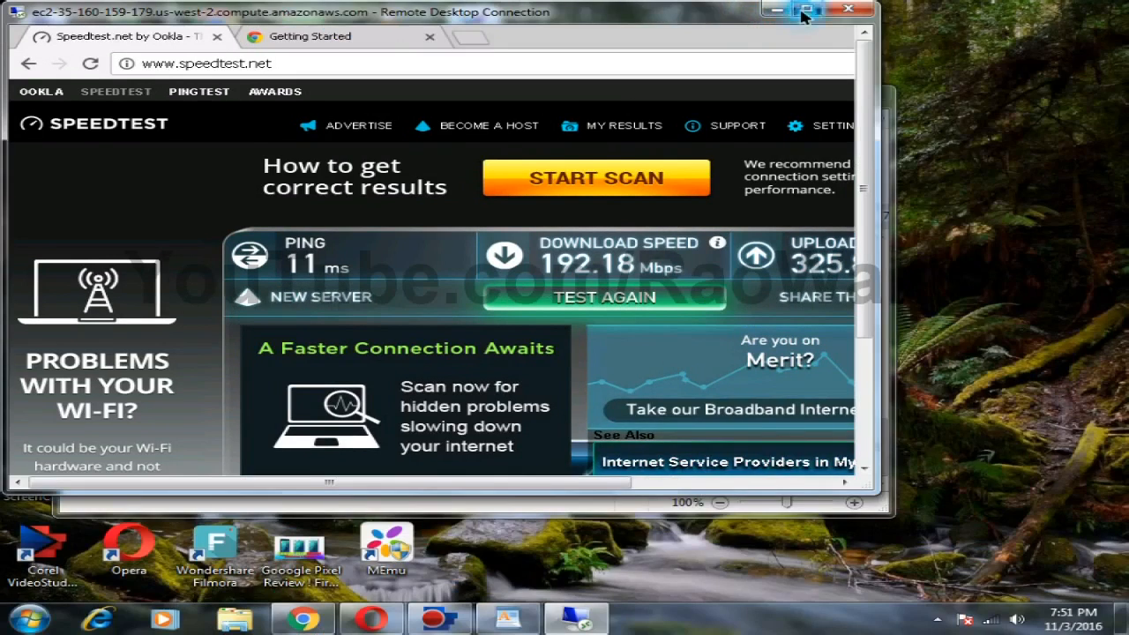
{"action": "left_click", "coordinate": [804, 11]}
{"action": "left_click", "coordinate": [745, 10]}
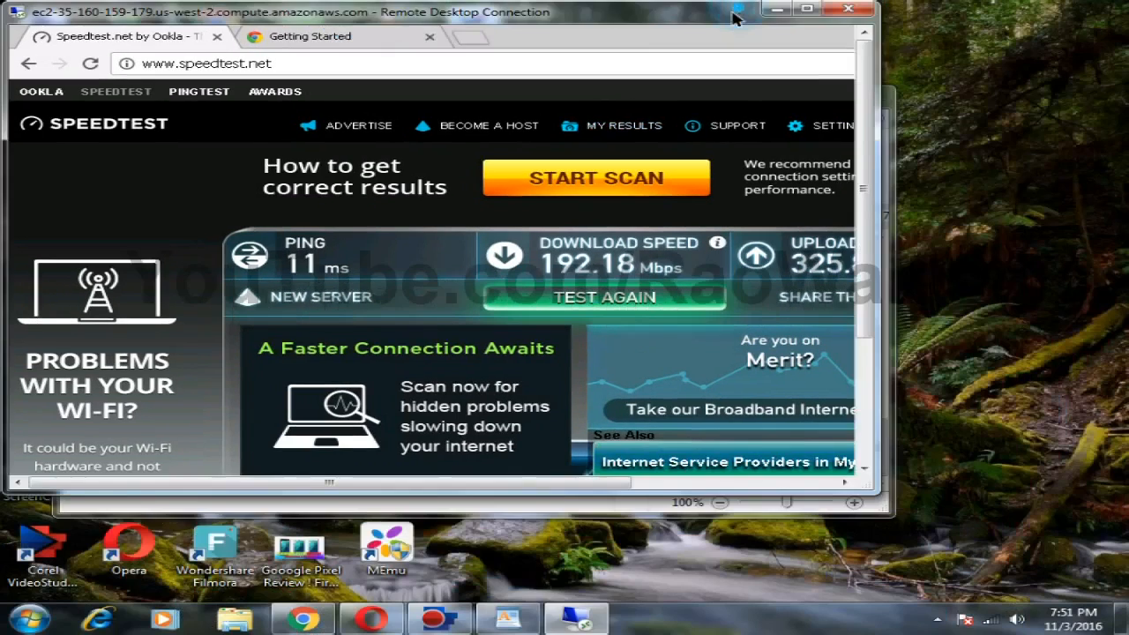
{"action": "left_click", "coordinate": [776, 9]}
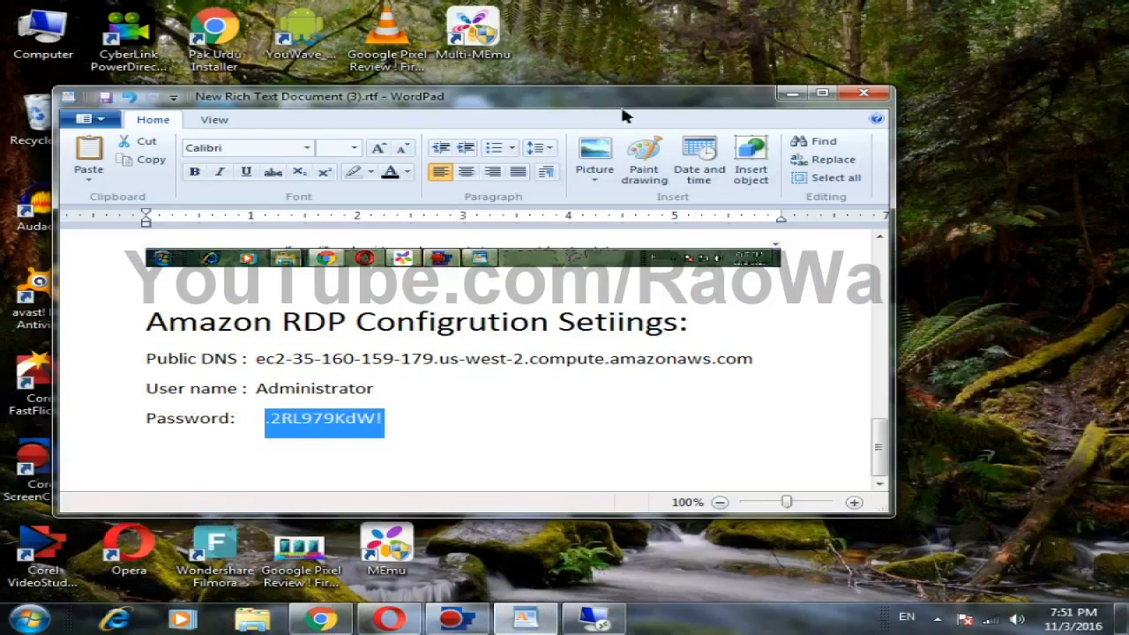
{"action": "left_click", "coordinate": [788, 93]}
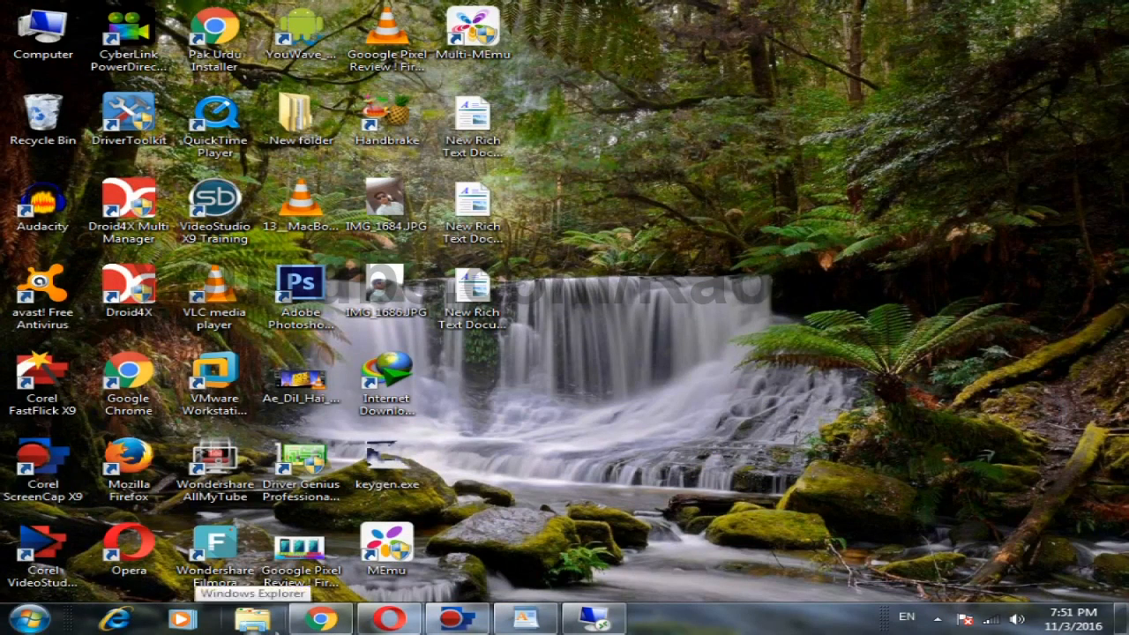
{"action": "left_click", "coordinate": [600, 624]}
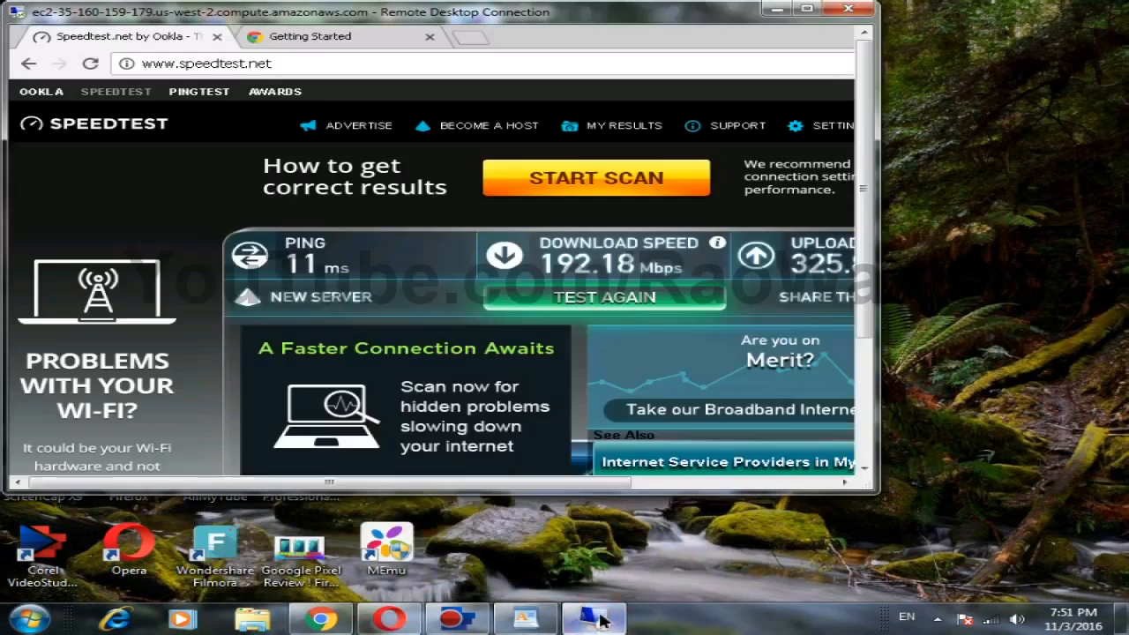
{"action": "left_click", "coordinate": [847, 9]}
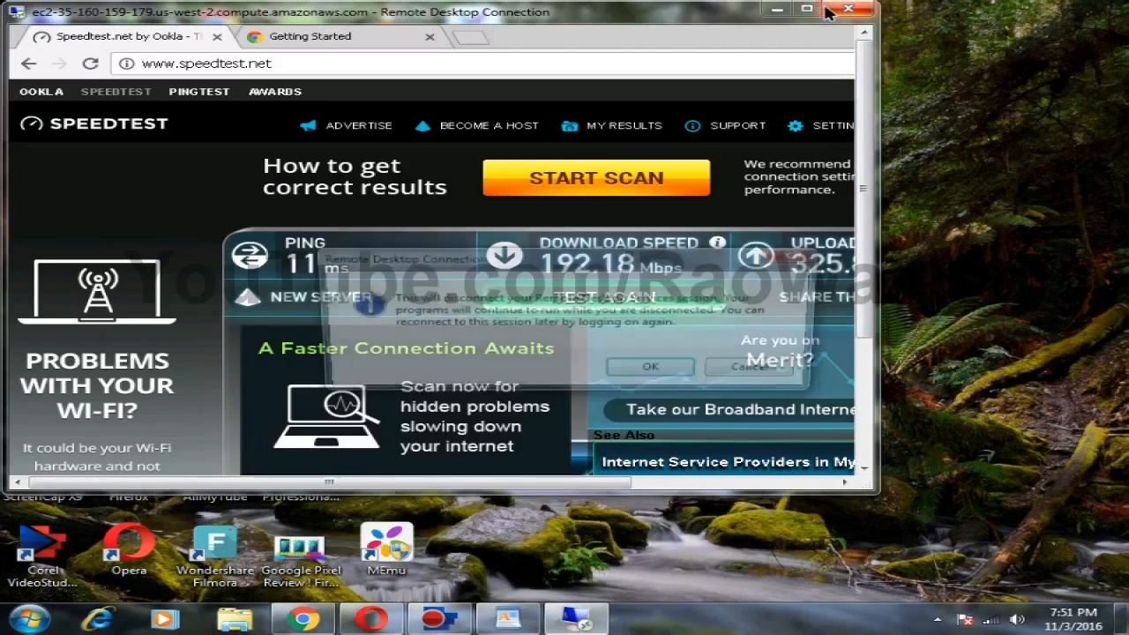
{"action": "left_click", "coordinate": [754, 371]}
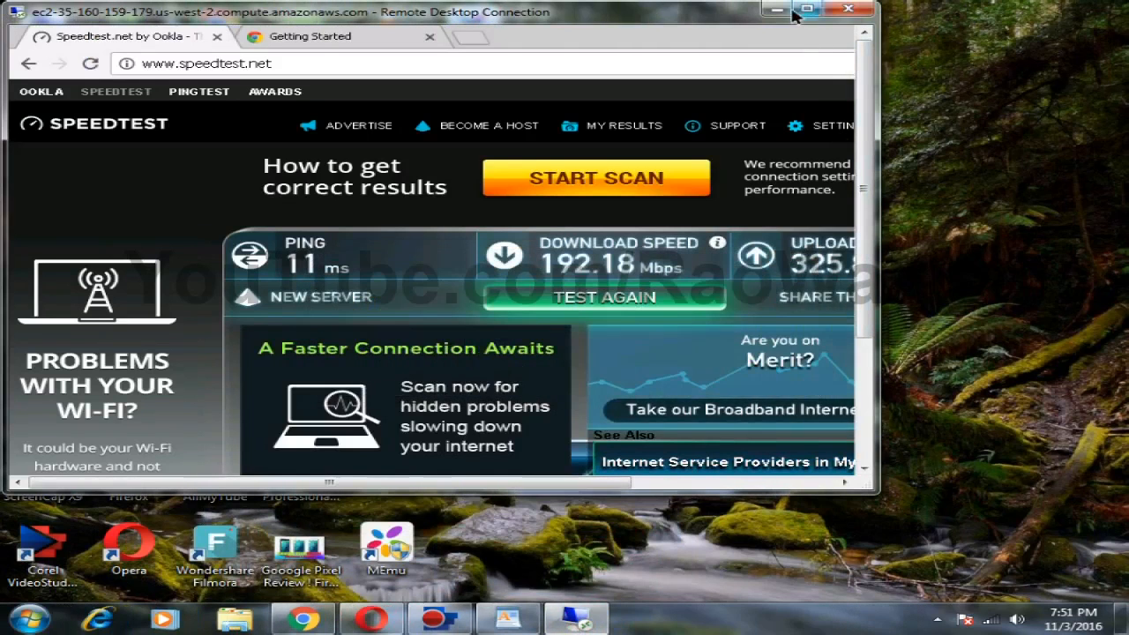
{"action": "left_click", "coordinate": [806, 9]}
{"action": "left_click", "coordinate": [221, 39]}
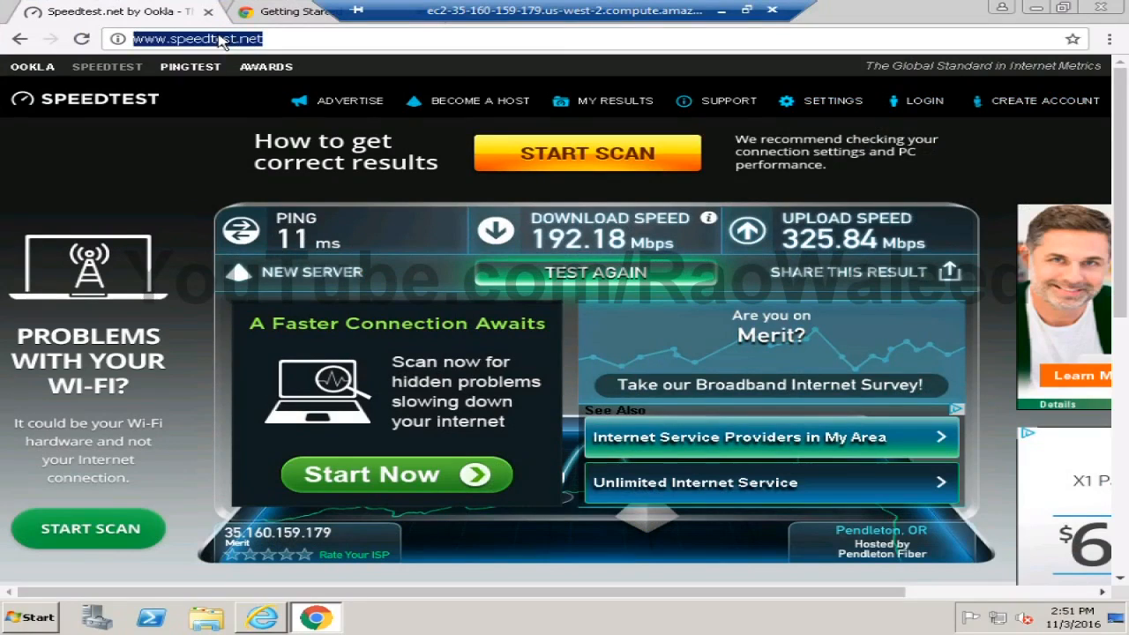
Go to the youtube.com channel URL to load the Ghalib Production channel page.
{"action": "type", "text": "youtub"}
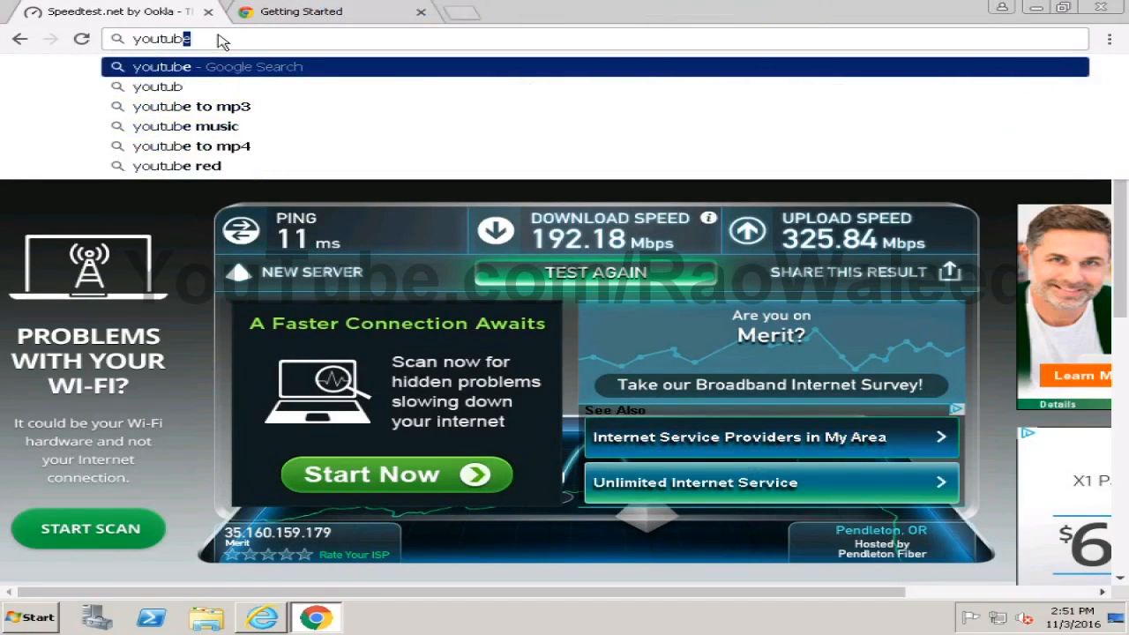
{"action": "type", "text": "e"}
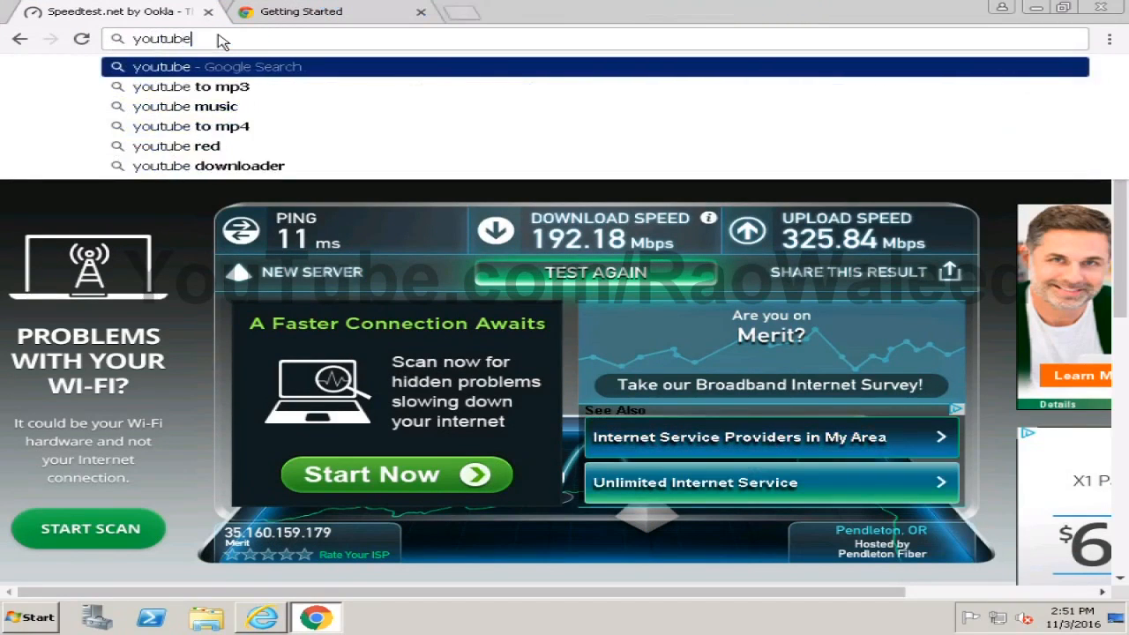
{"action": "type", "text": ".com/raowaleed"}
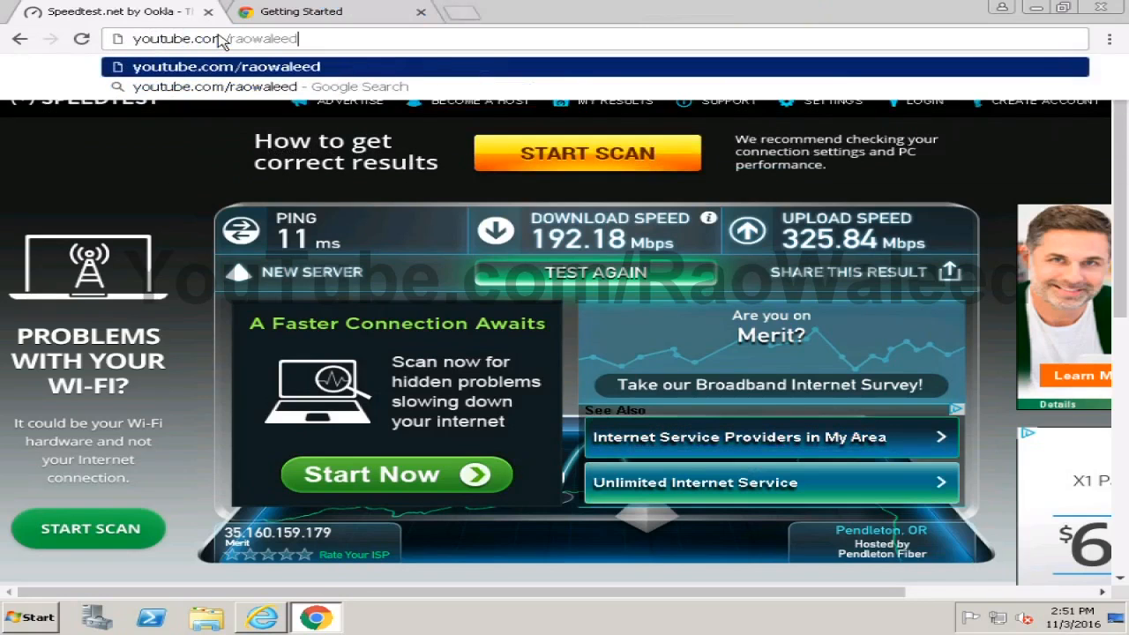
{"action": "key", "text": "Return"}
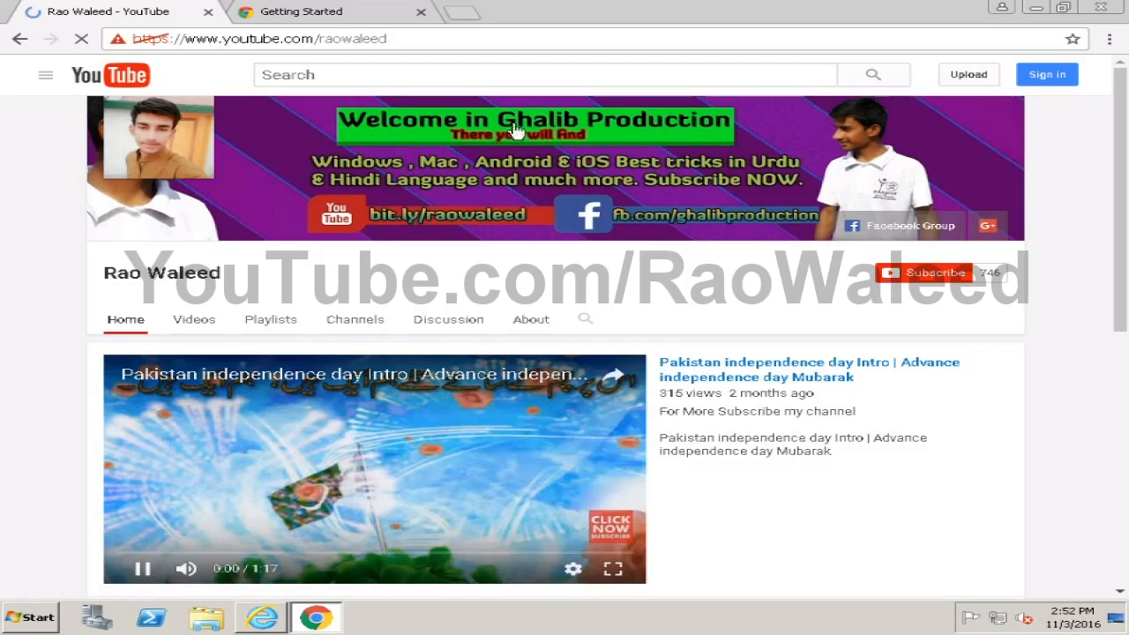
{"action": "mouse_move", "coordinate": [428, 7]}
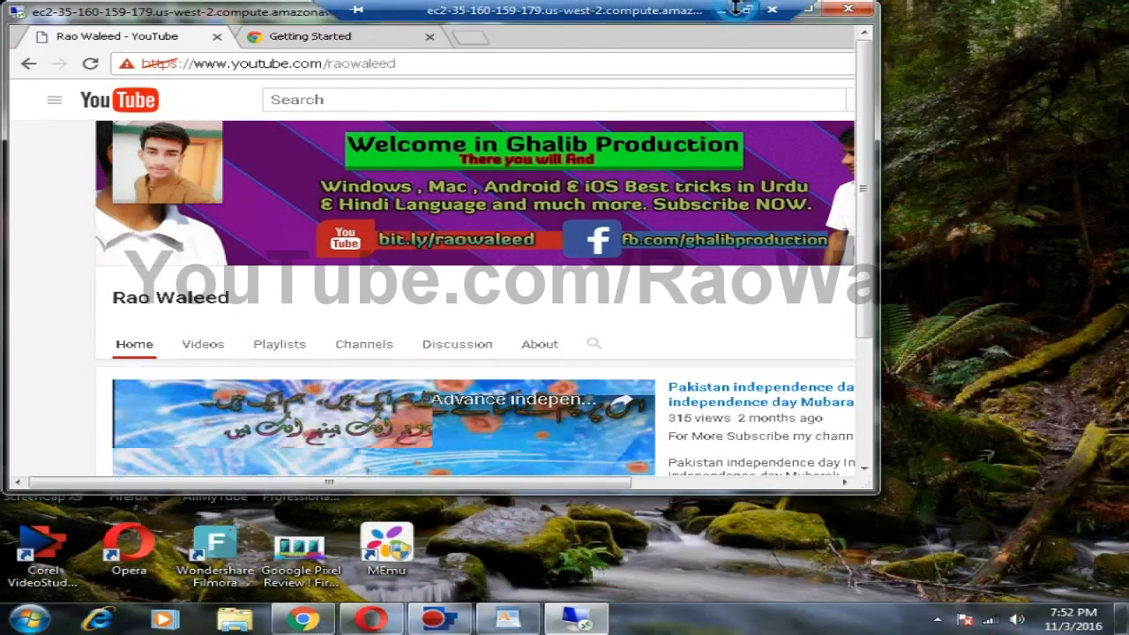